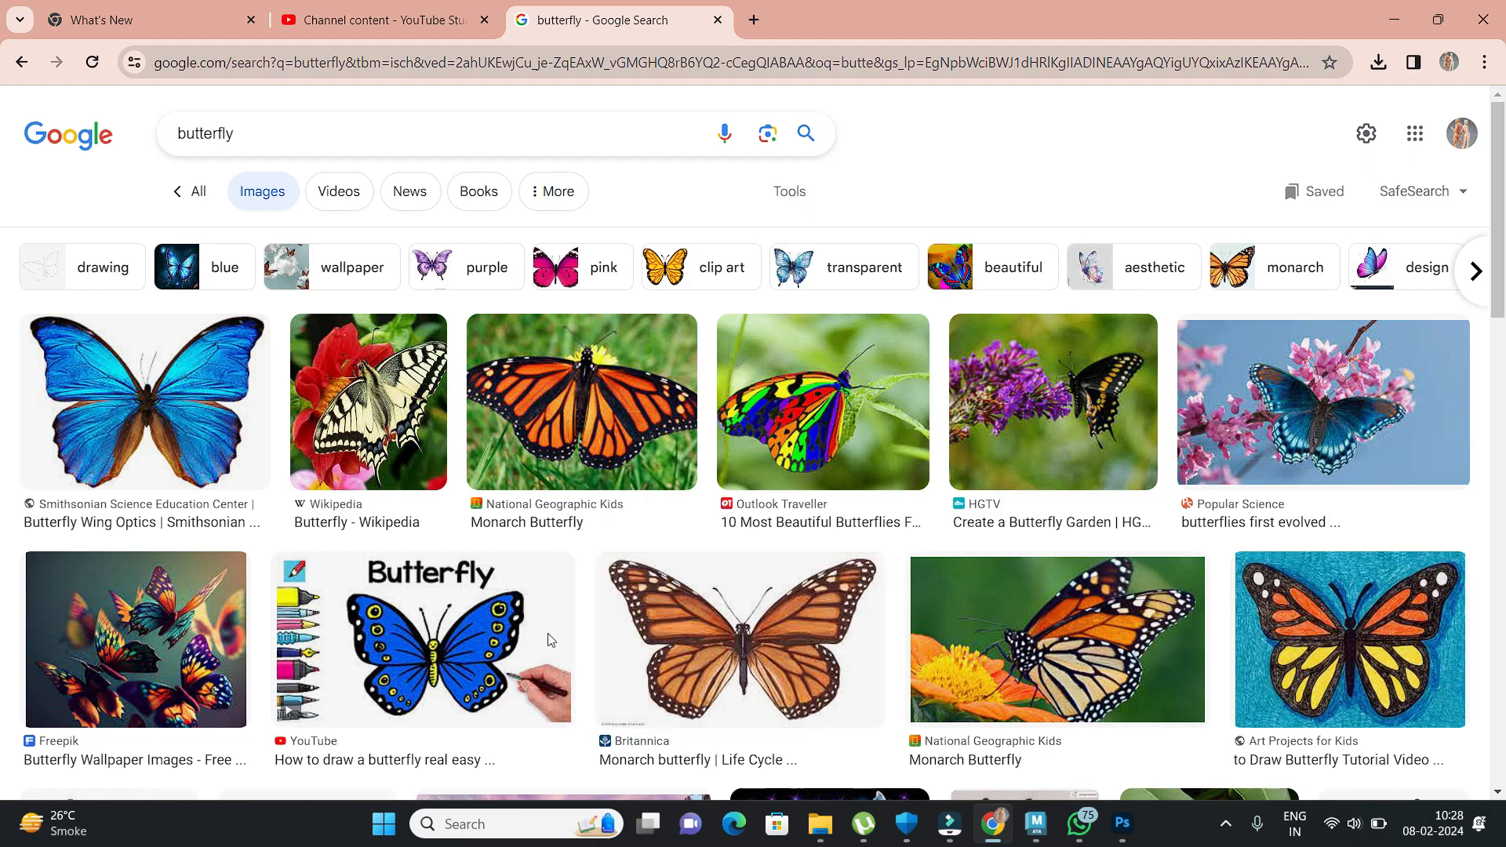
Copy the large blue butterfly image from the search results and paste it into the blank 900 x 600 px document in Photoshop.
click(193, 414)
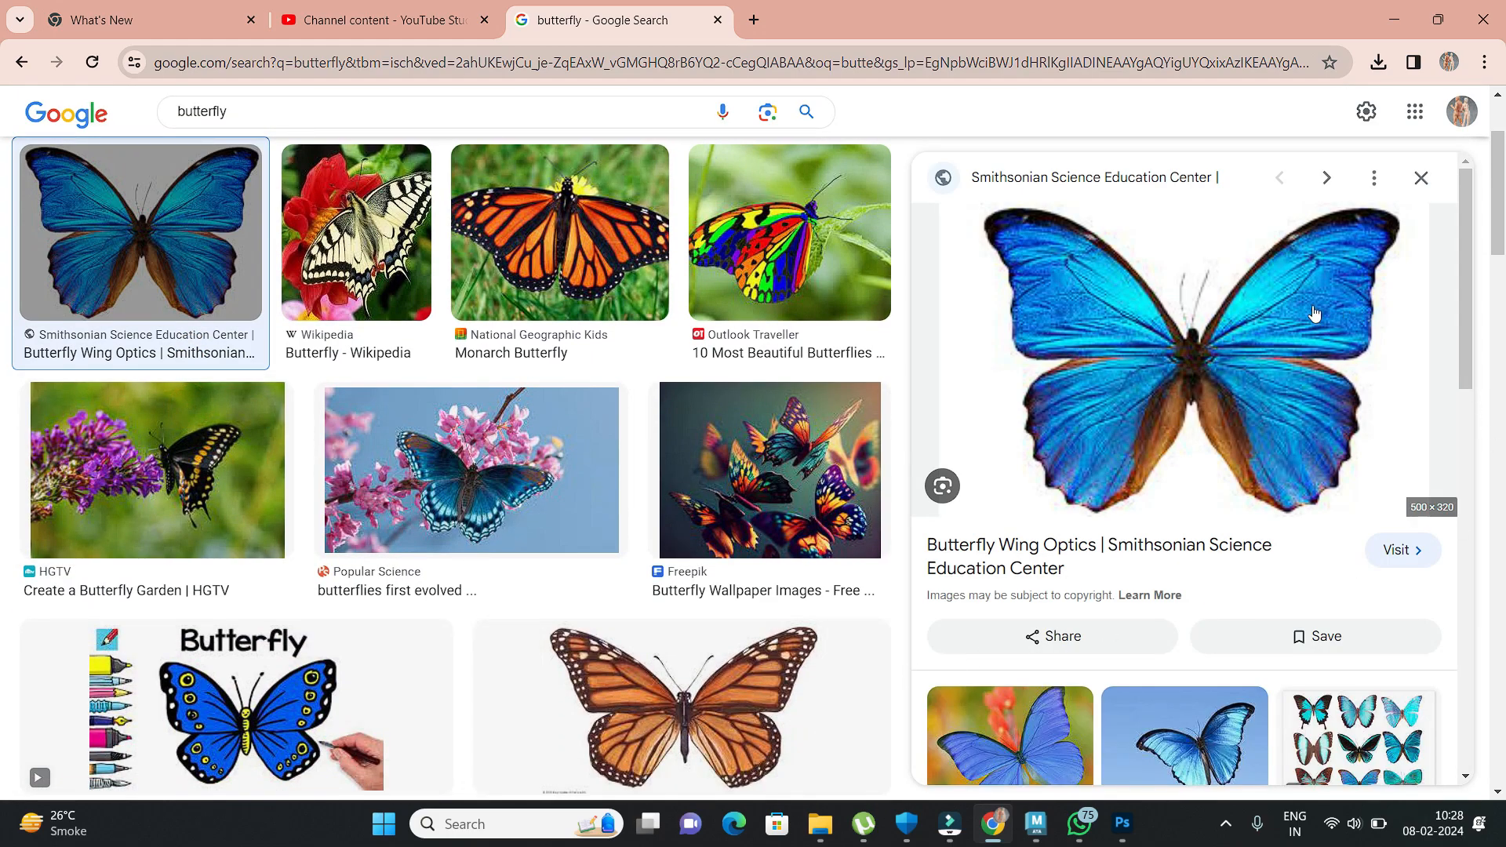
right_click(1153, 311)
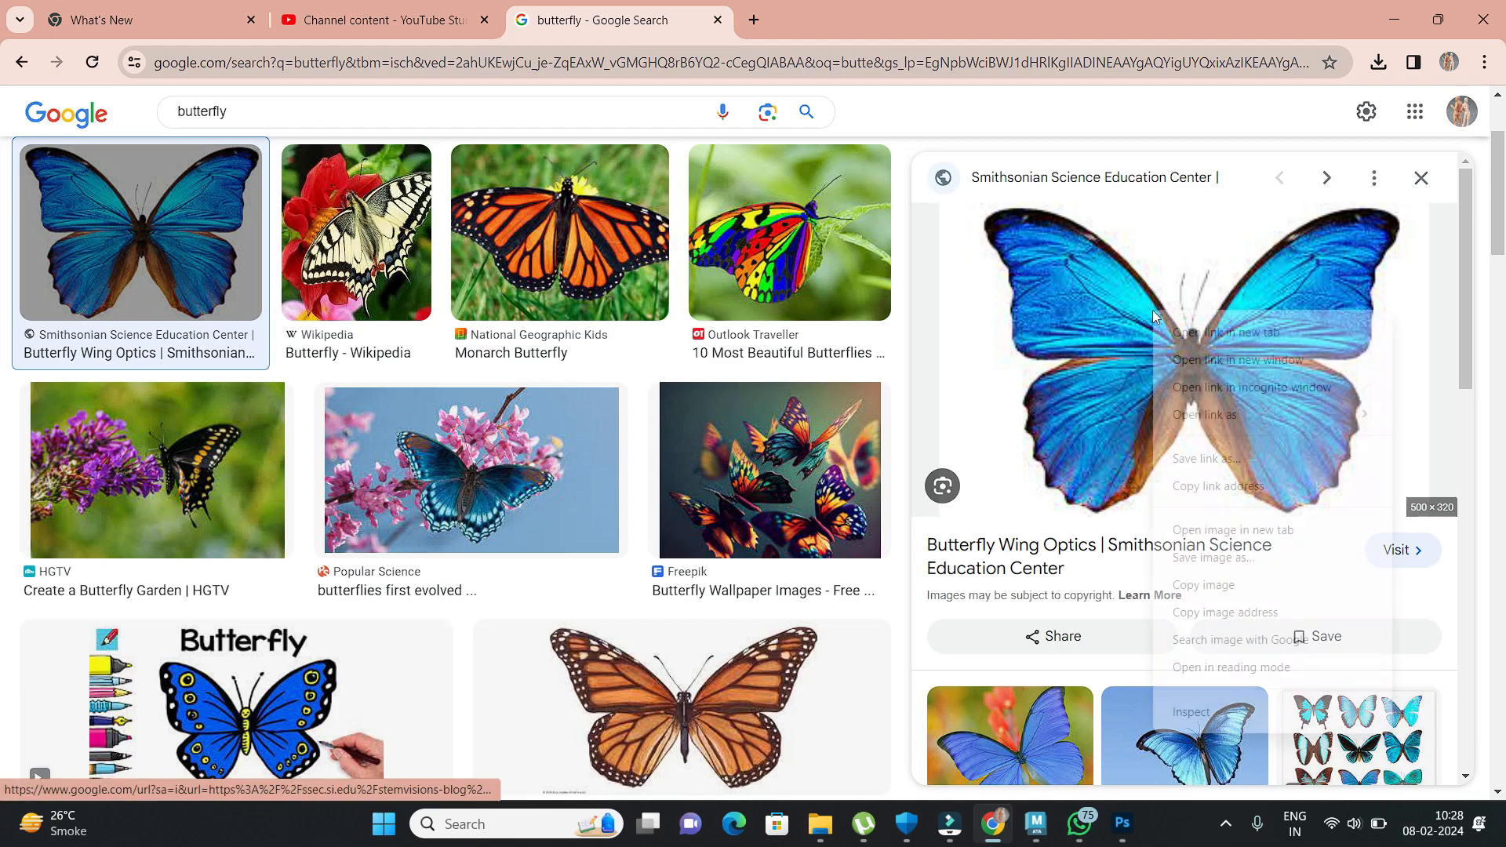
click(1203, 585)
click(1123, 823)
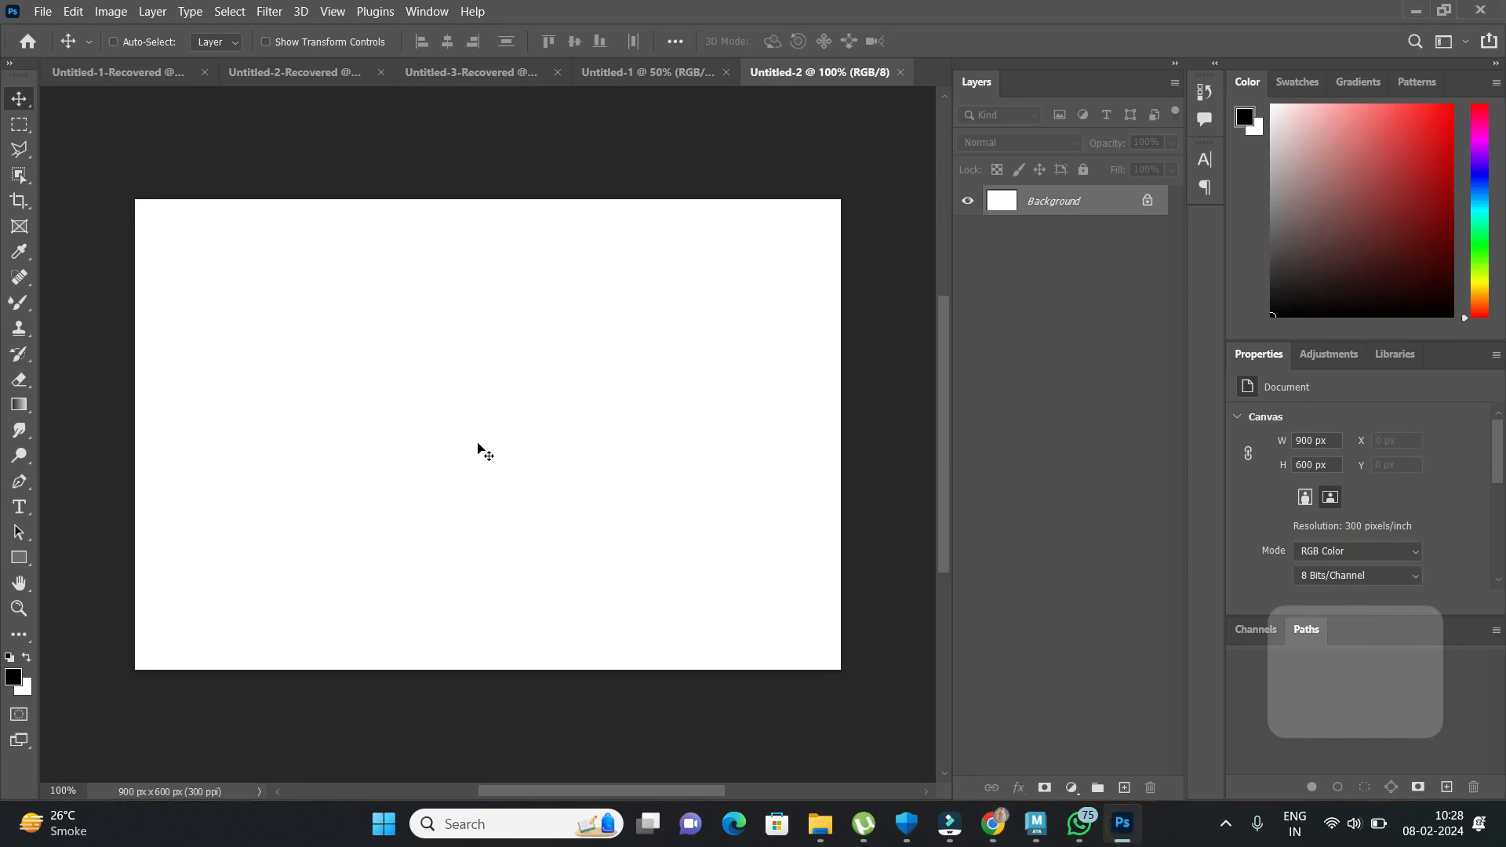
key(ctrl+v)
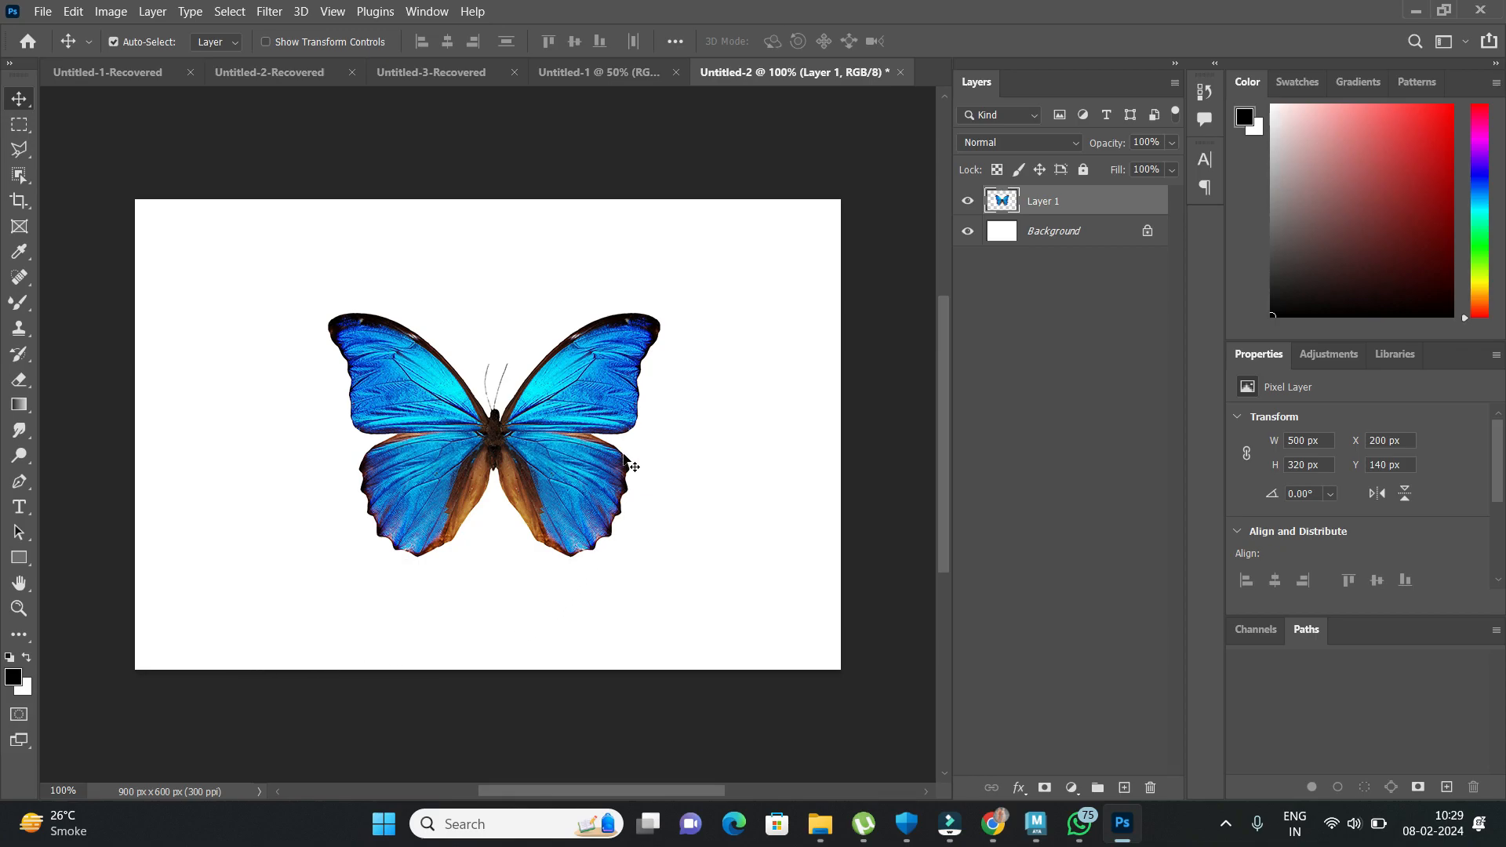
Add a Hue/Saturation adjustment layer above the butterfly with Saturation -100 and Lightness -2.
click(1070, 788)
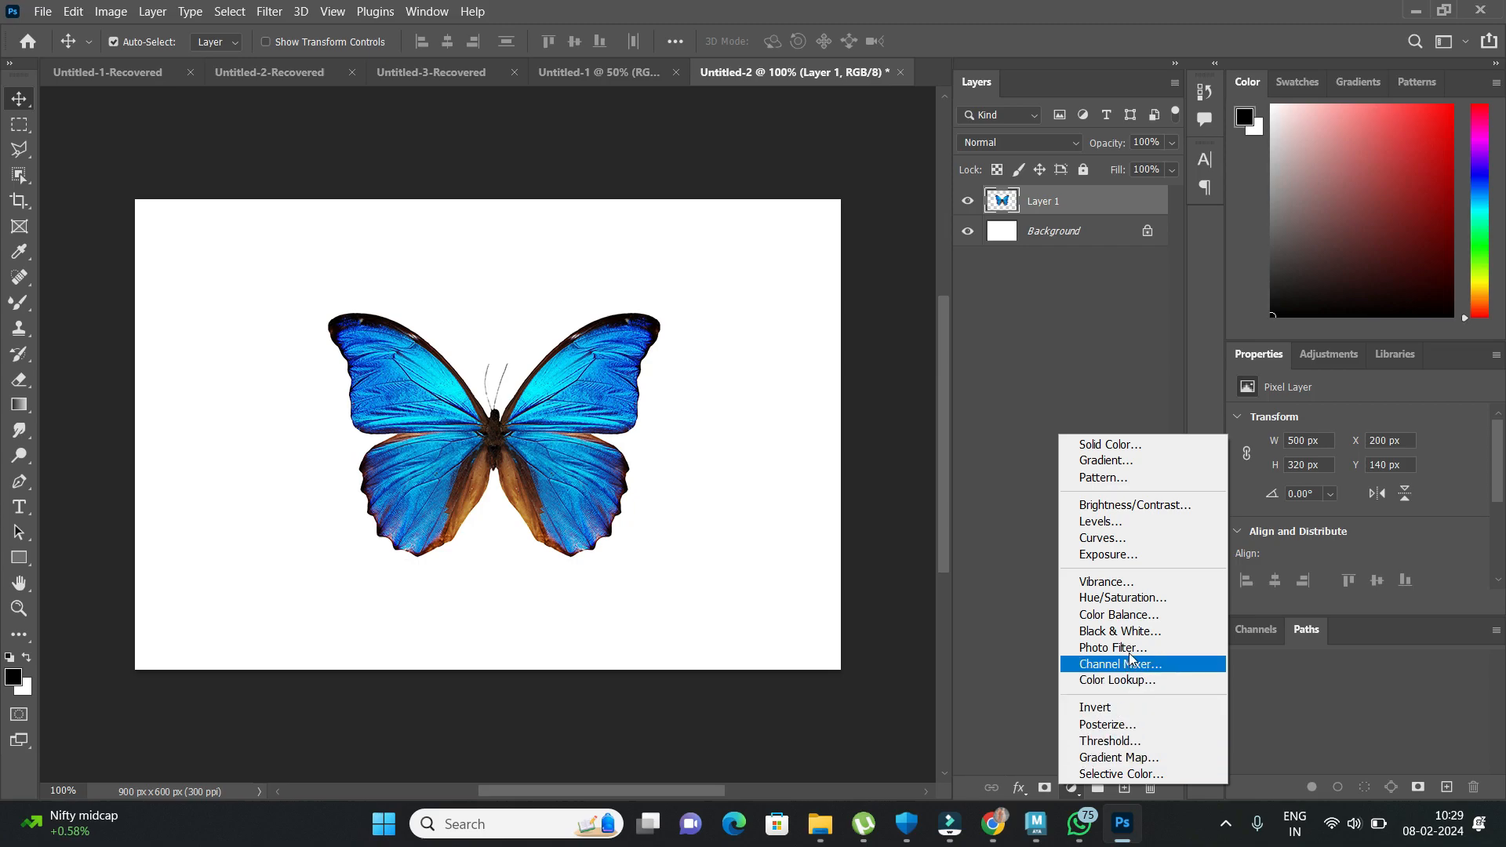
click(1155, 598)
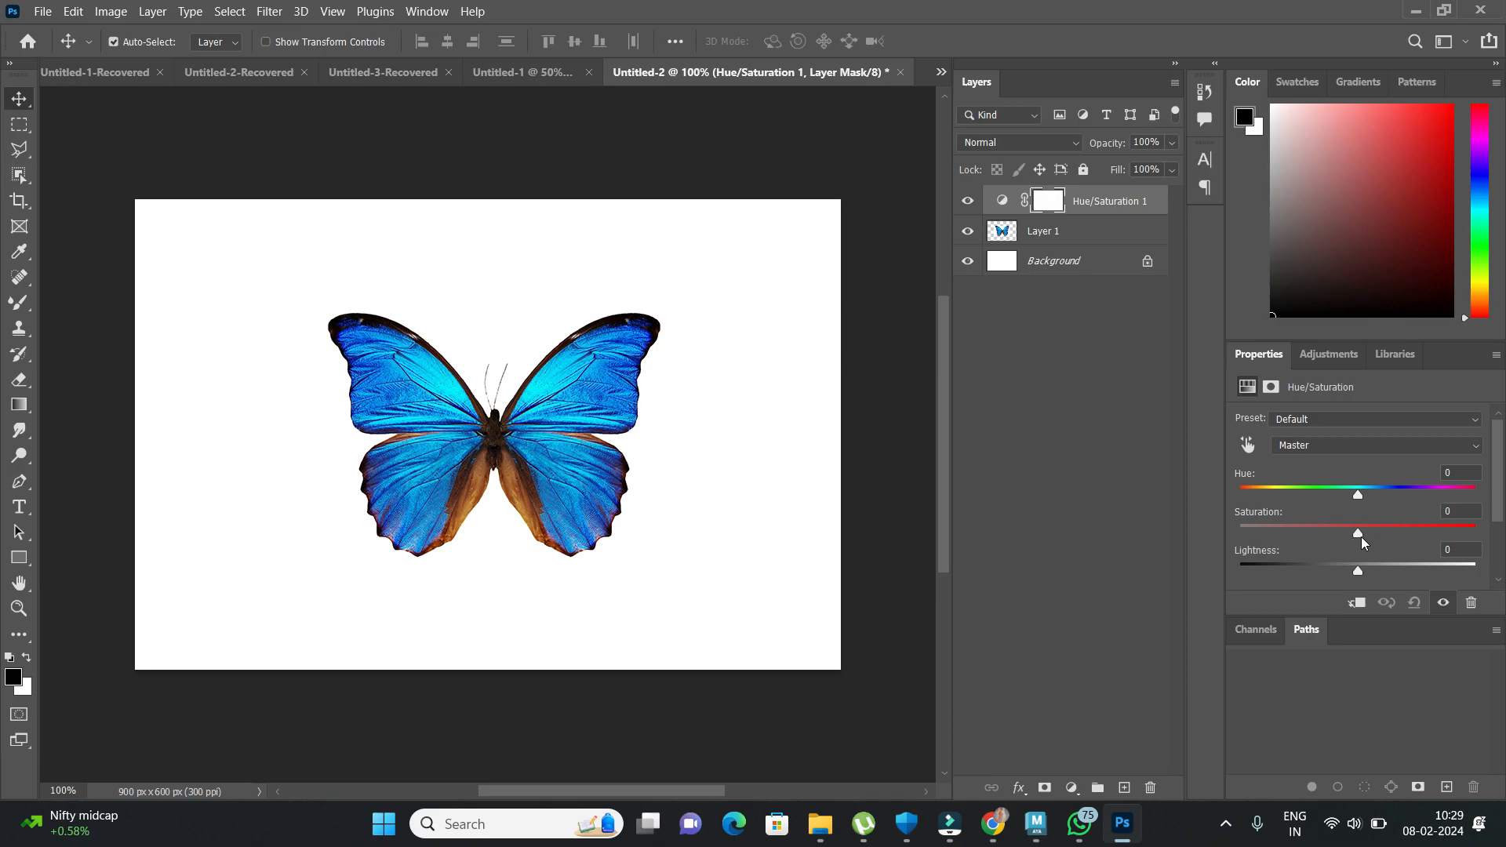
mouse_move(1359, 536)
mouse_down()
mouse_move(1241, 536)
mouse_move(1504, 566)
mouse_move(1358, 553)
mouse_up()
mouse_move(1358, 571)
mouse_down()
mouse_move(1304, 571)
mouse_move(1405, 578)
mouse_move(1355, 579)
mouse_up()
drag(1357, 534, 1184, 527)
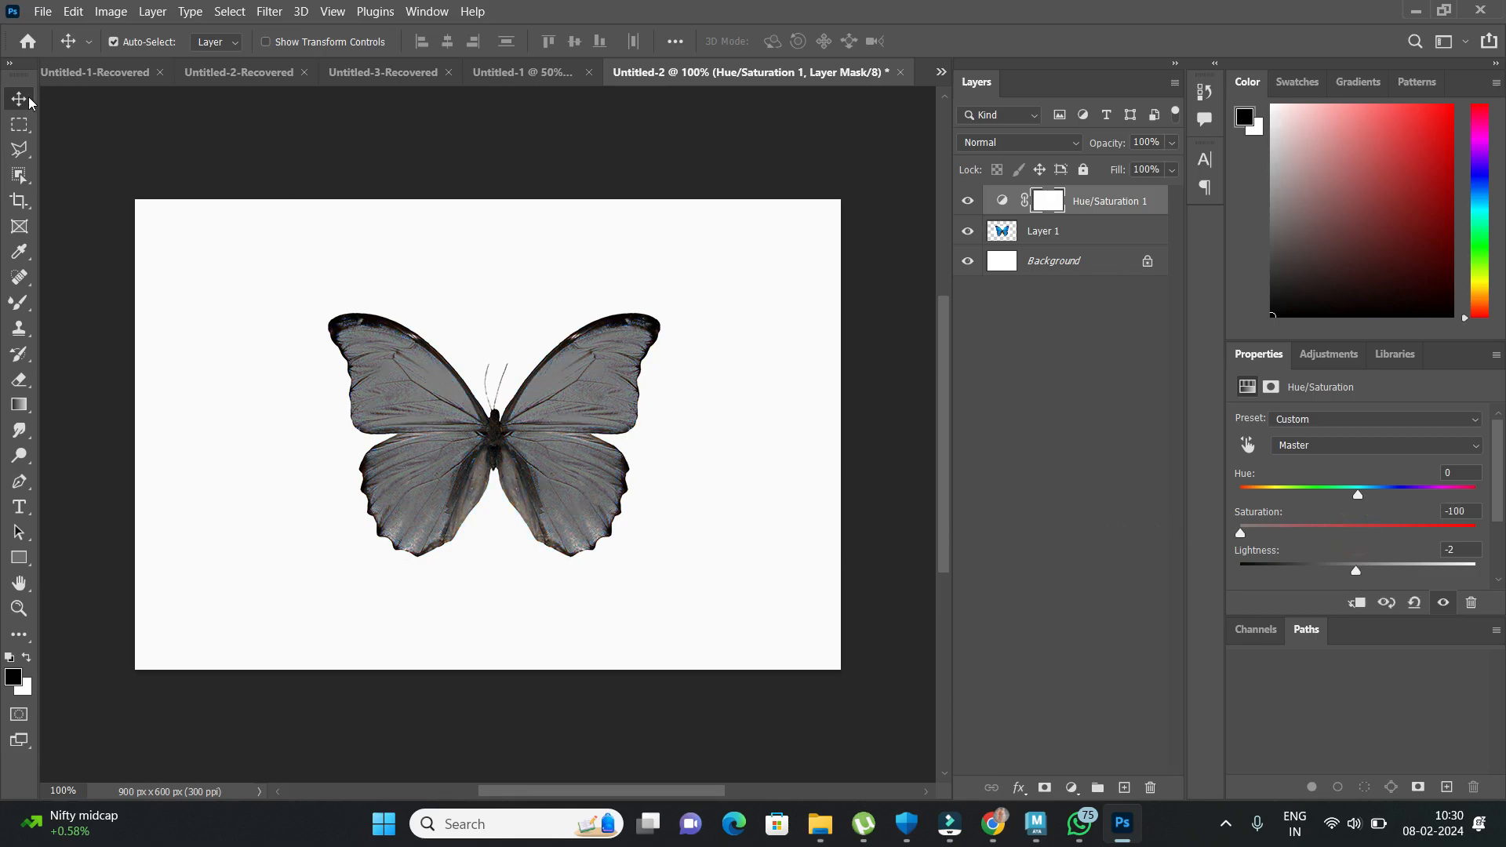
click(1048, 464)
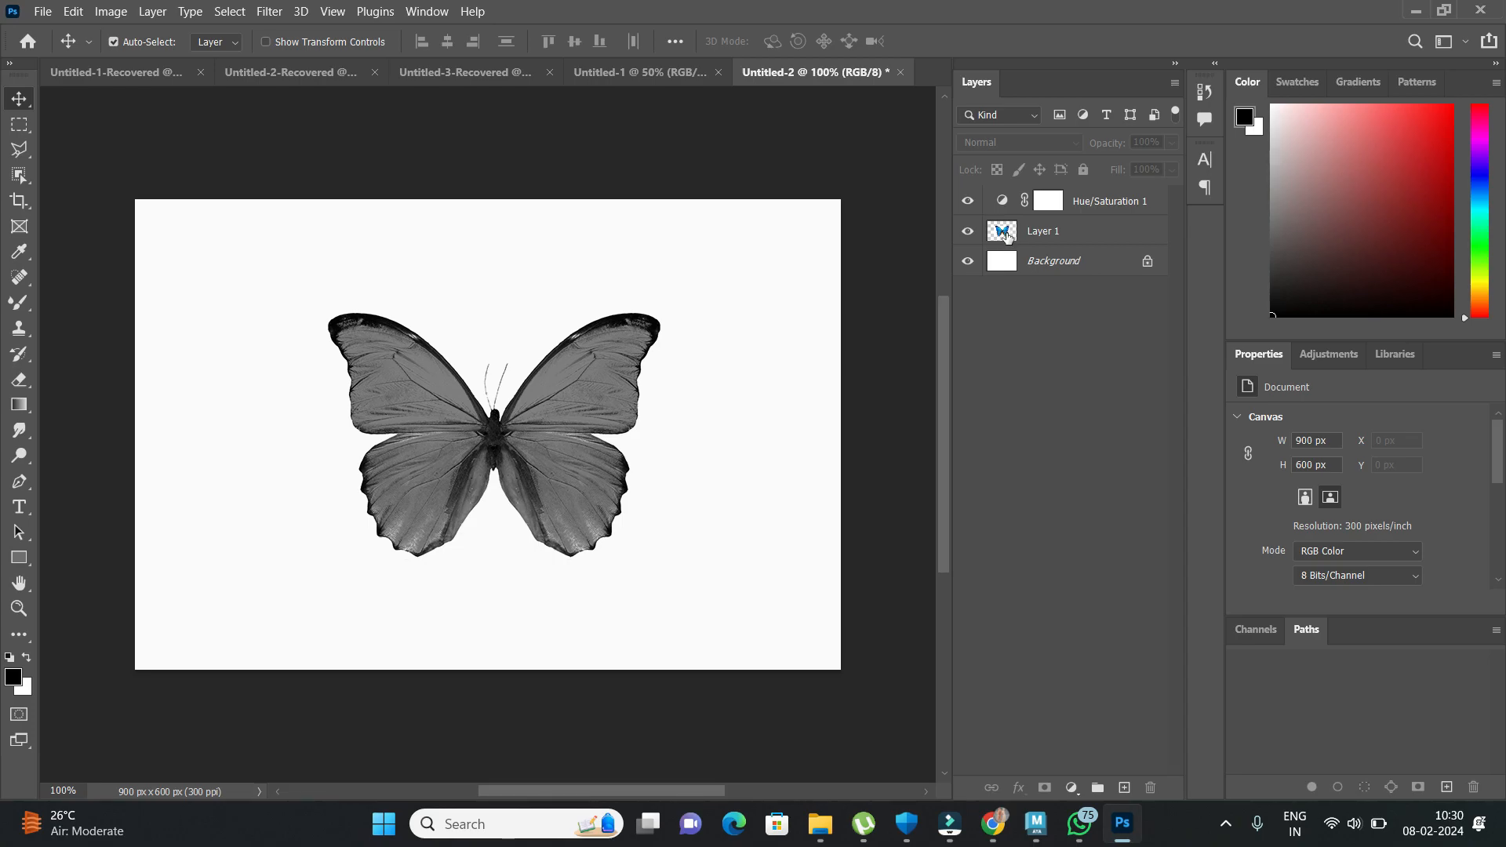
key(ctrl)
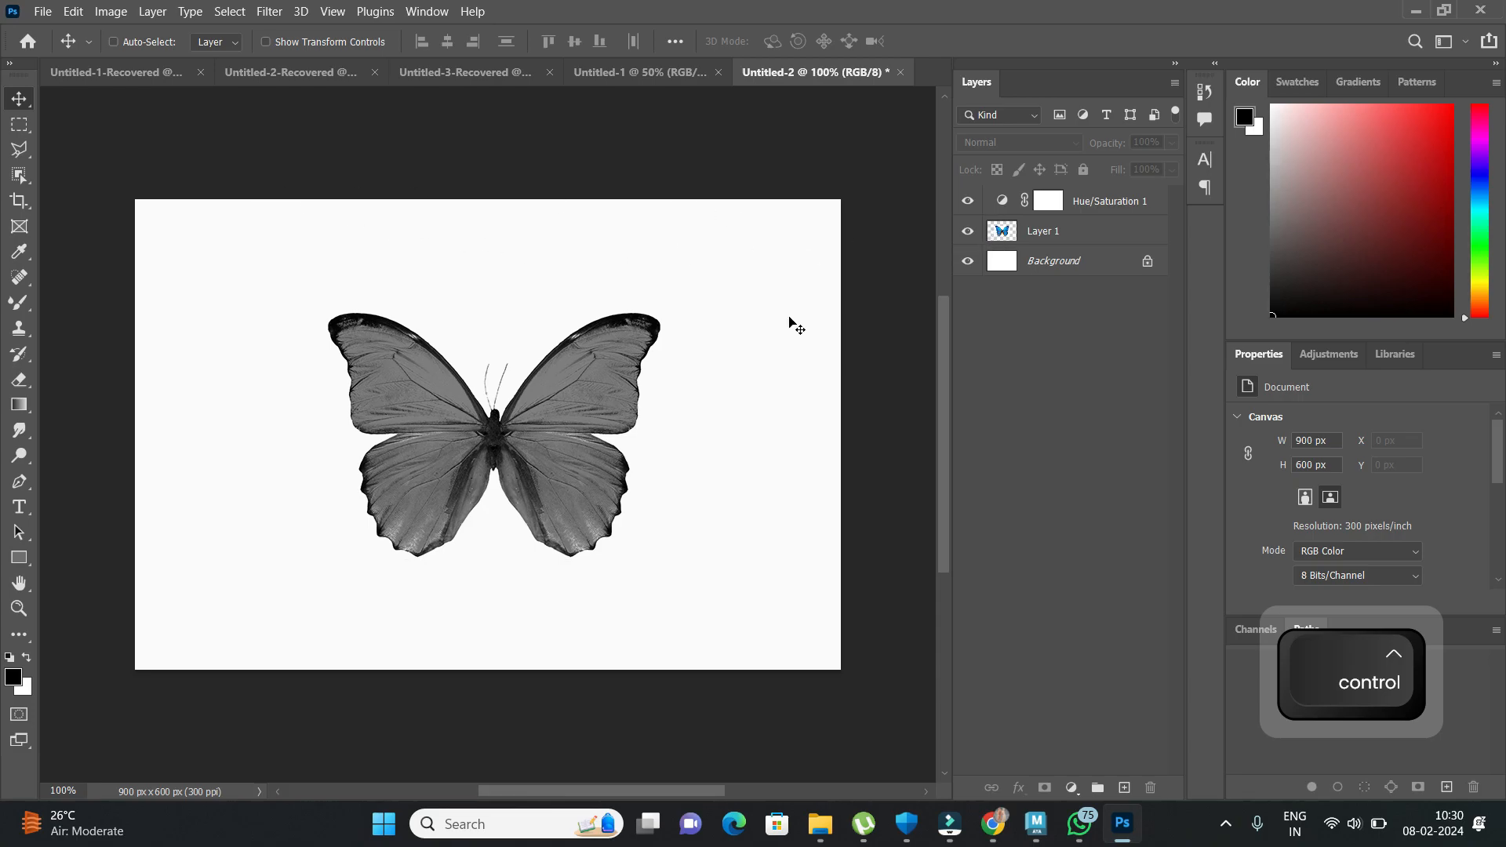
ctrl+click(1001, 236)
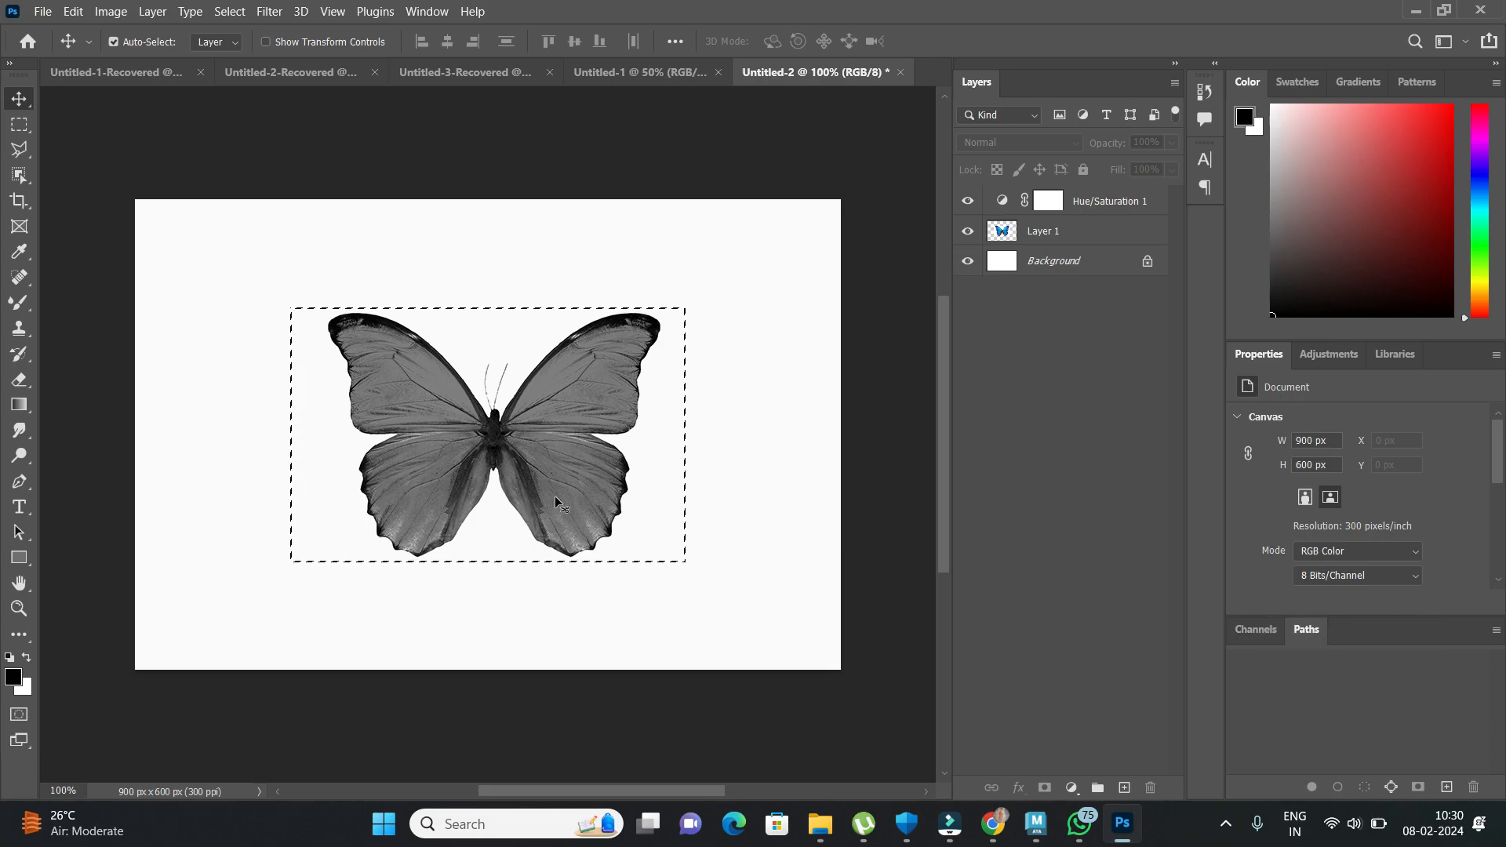
key(ctrl)
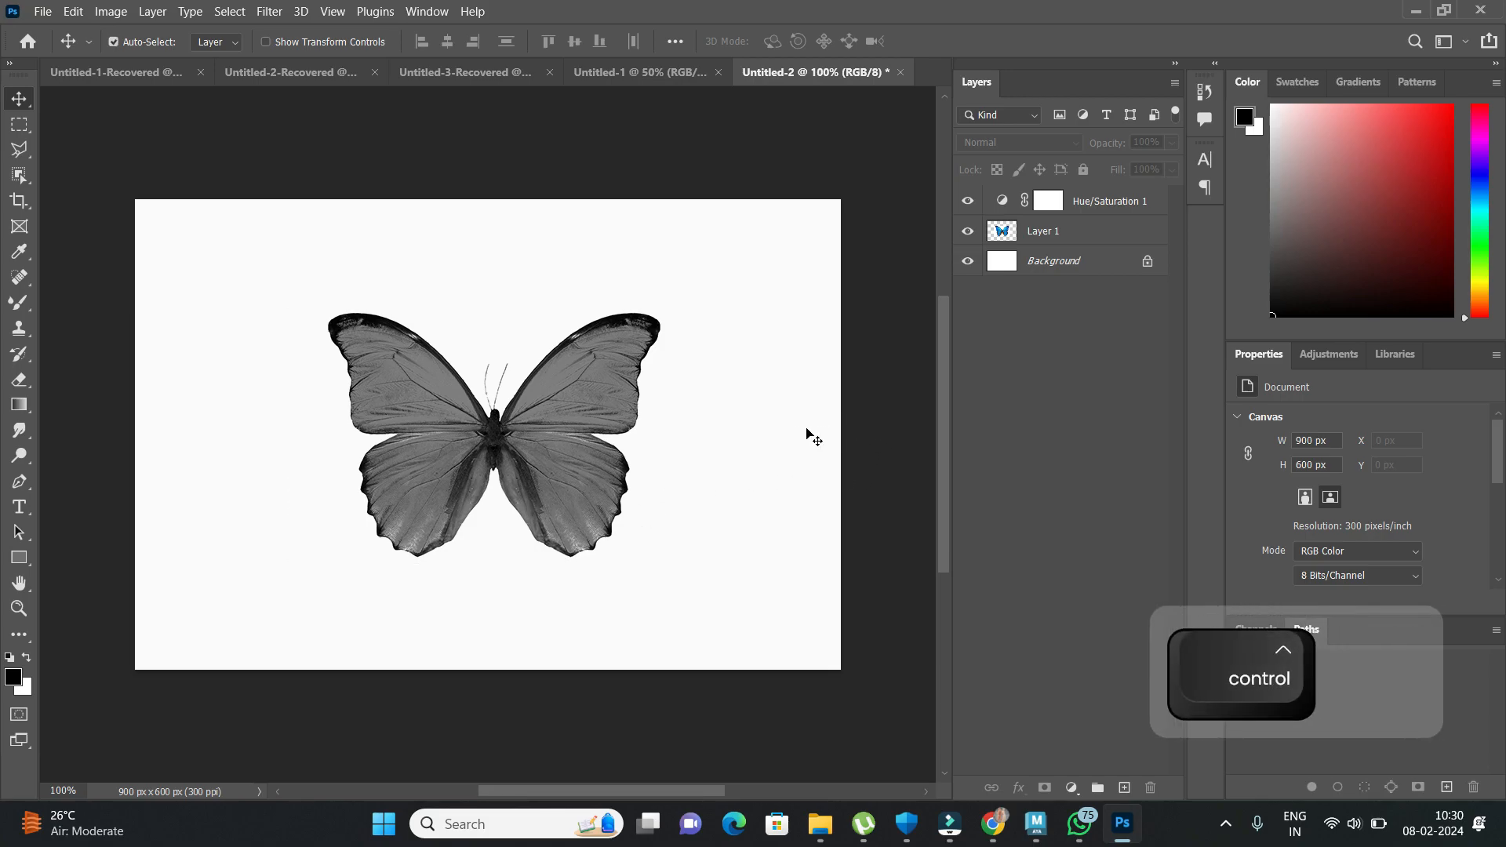
key(ctrl+d)
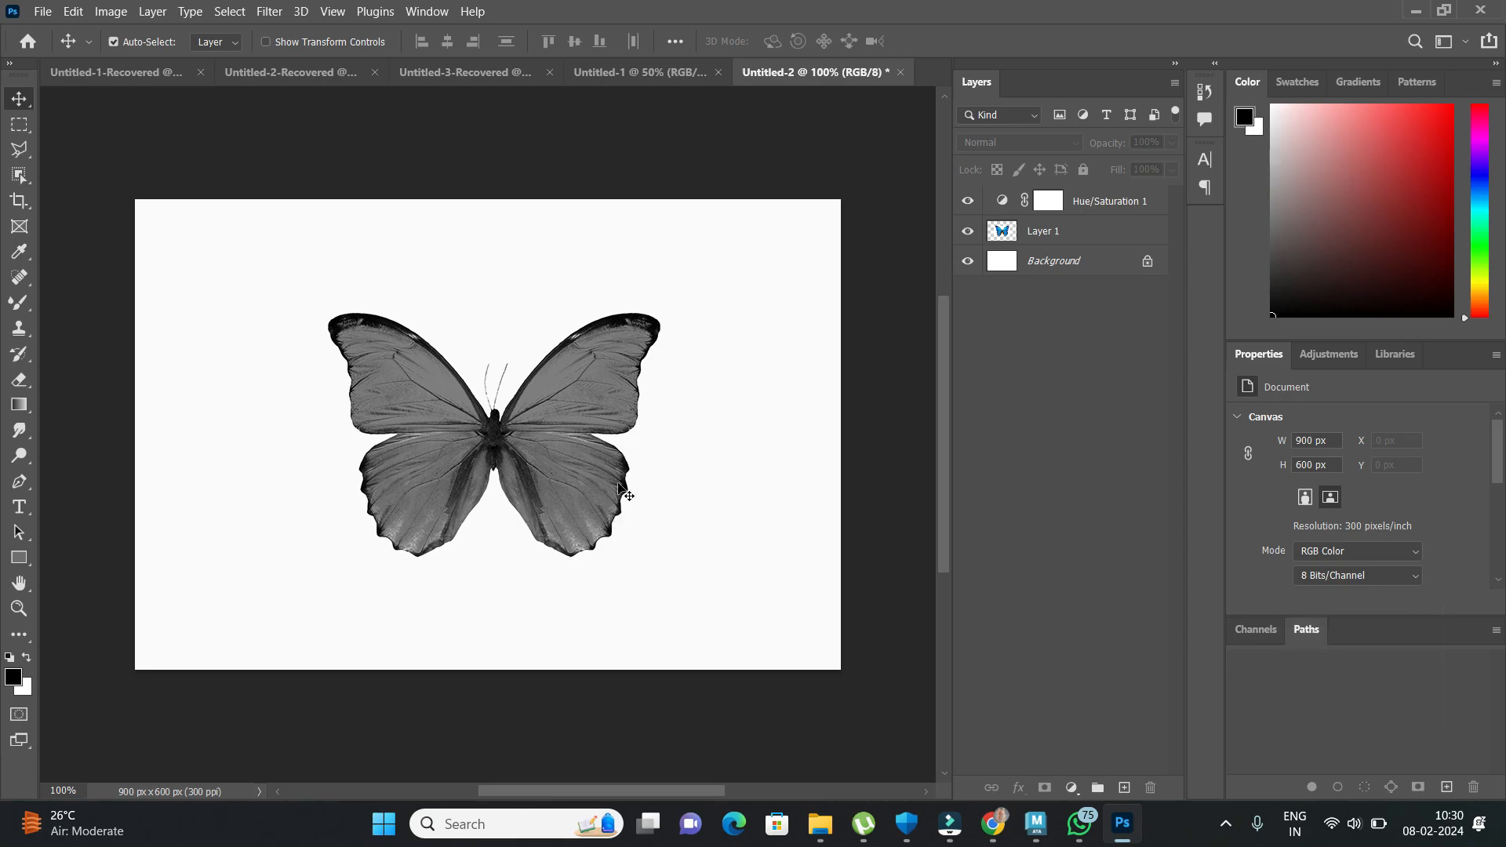
Remove the background from the butterfly on Layer 1 and eliminate the layer mask by applying it.
click(1062, 234)
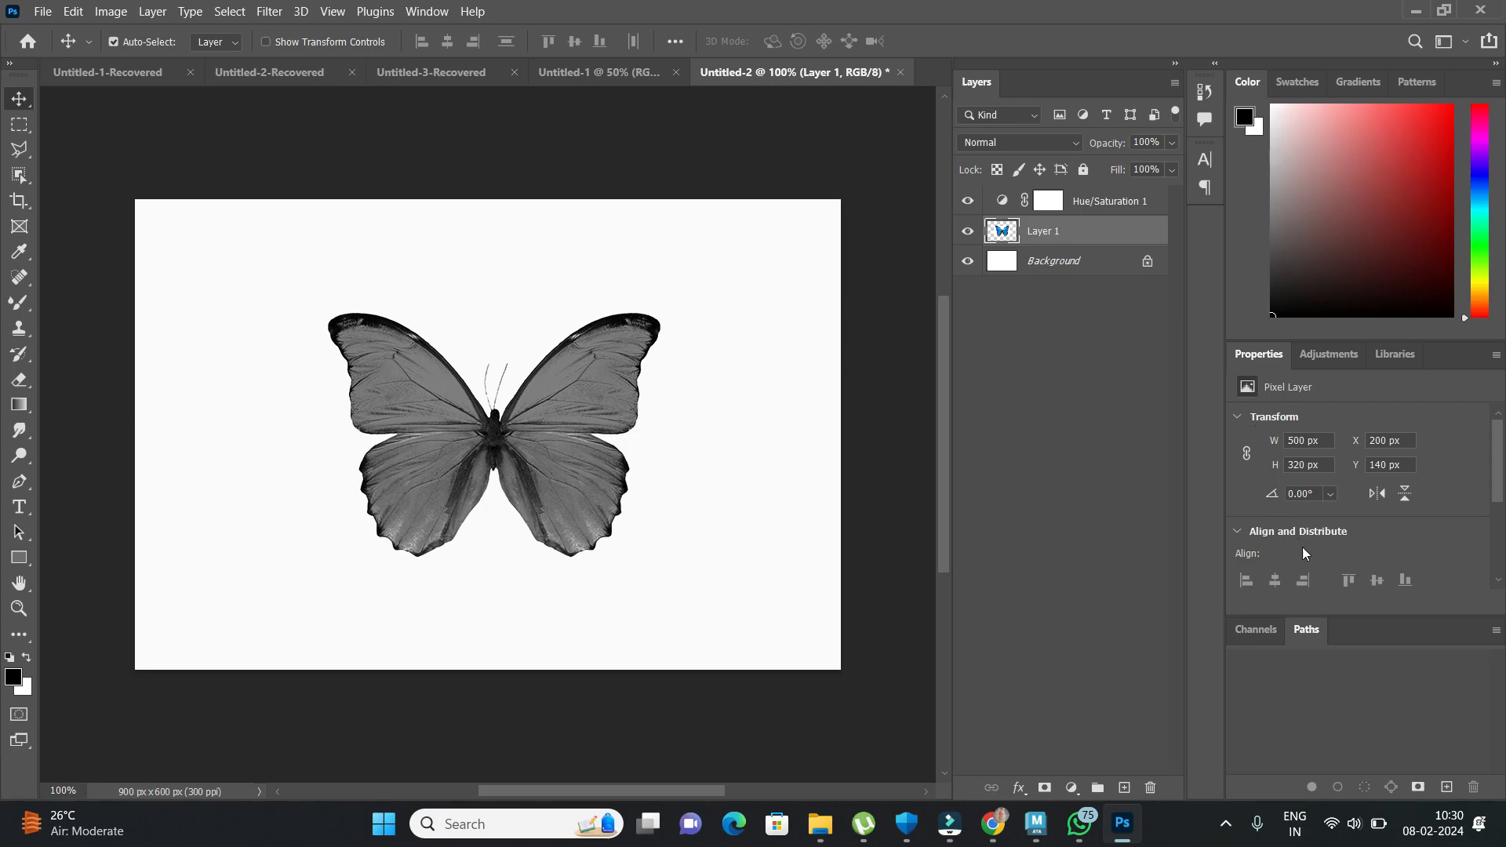
scroll(1405, 521, down, 4)
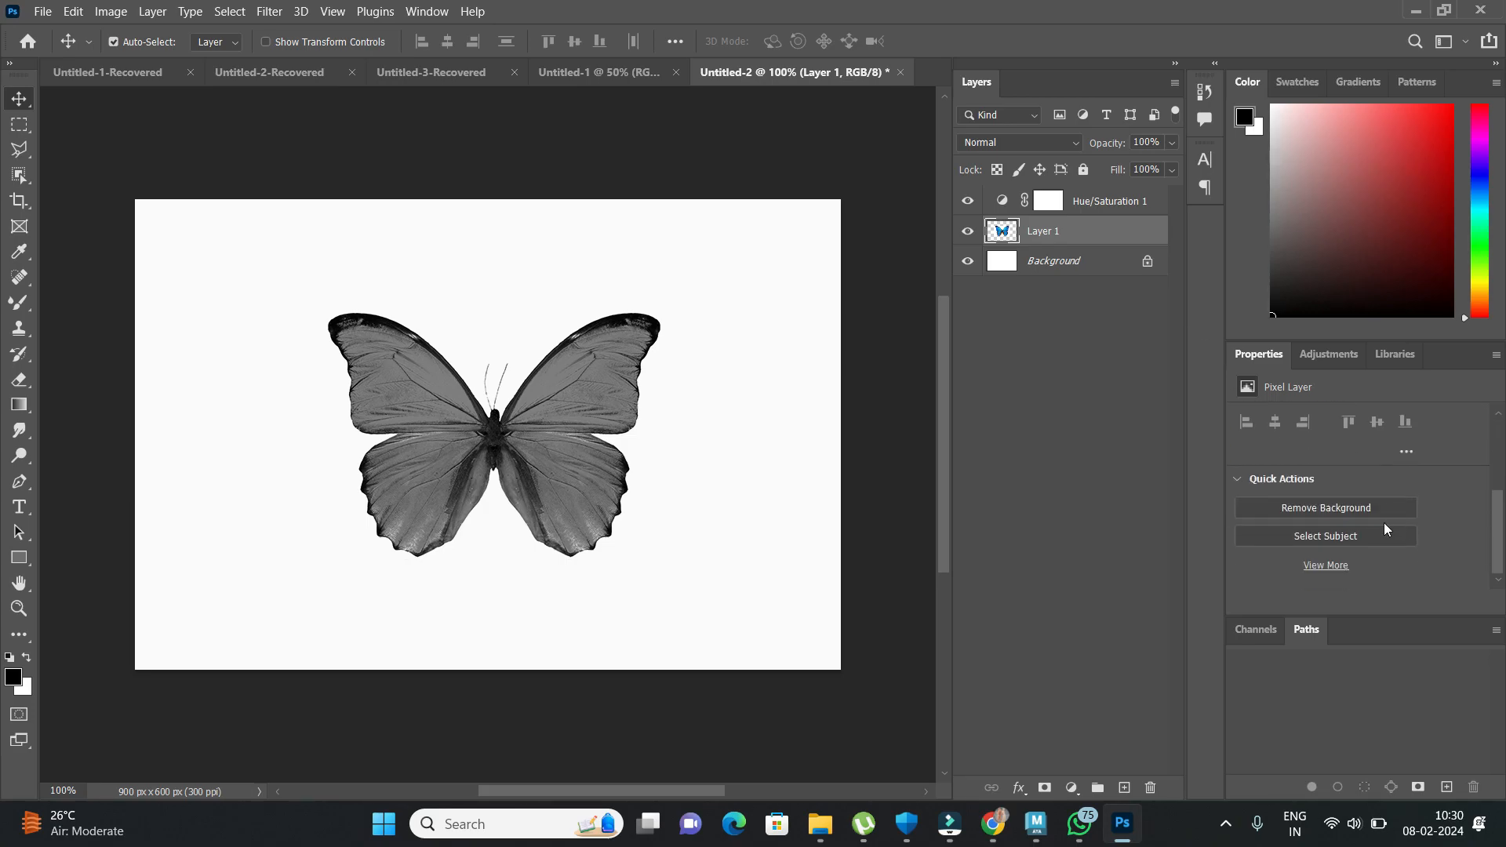
click(1325, 511)
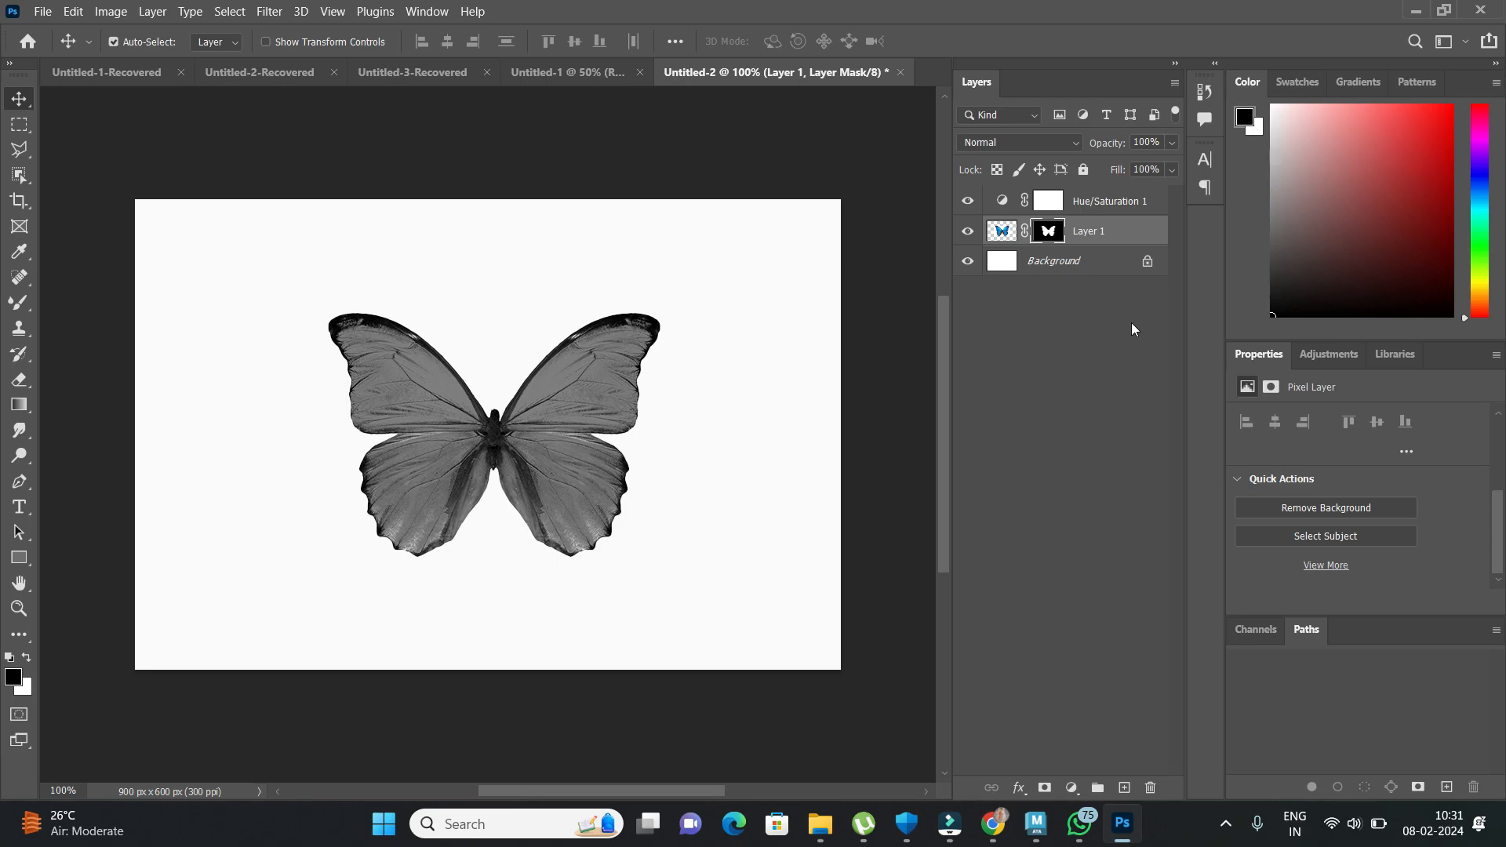
right_click(1046, 238)
click(1066, 278)
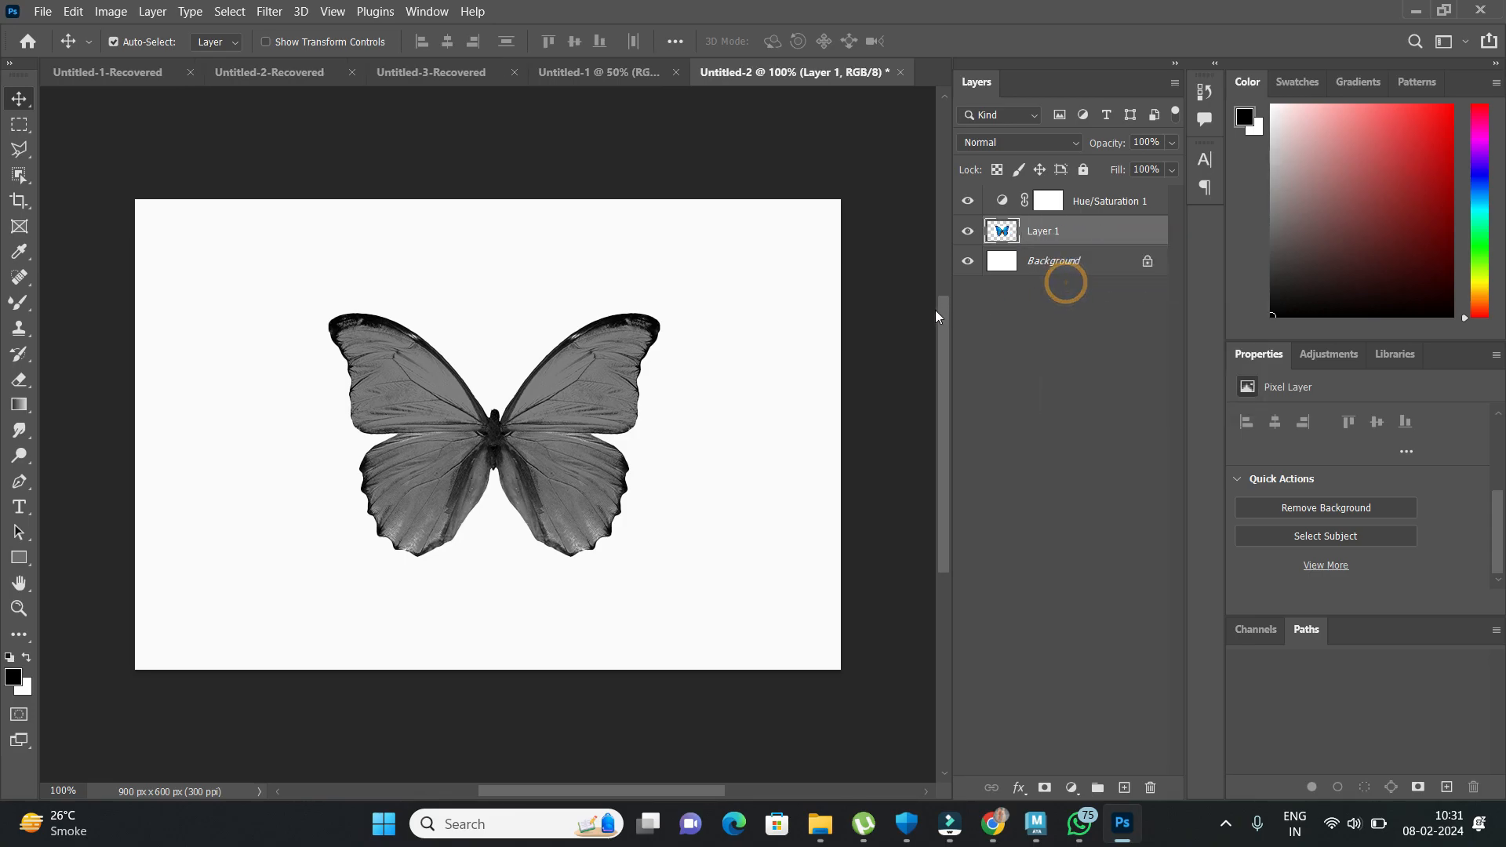
Load the butterfly's outline as a selection and define it as a brush preset named bf001.
ctrl+click(1000, 231)
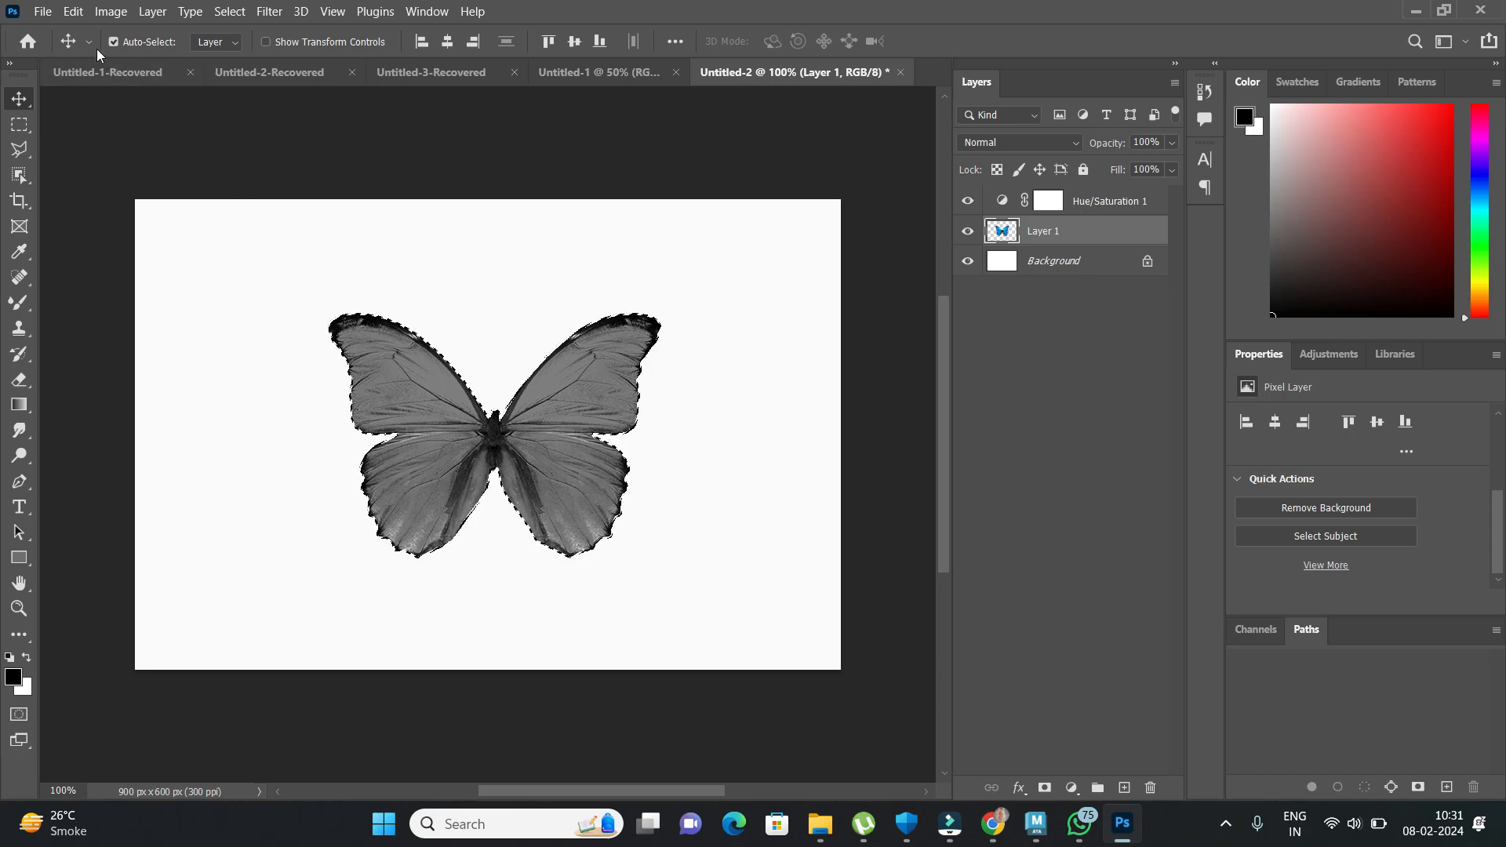
click(74, 13)
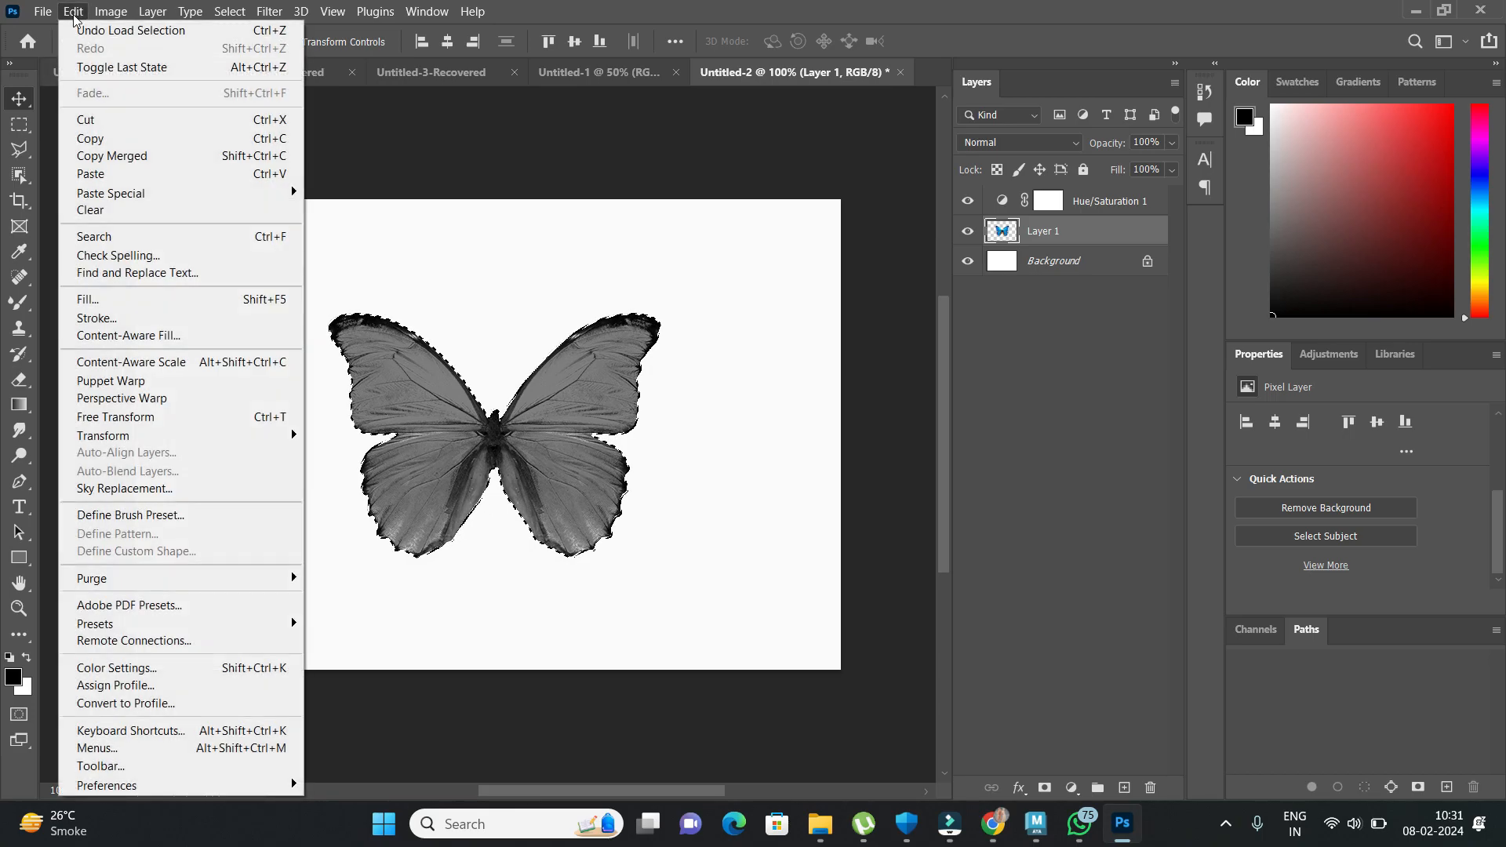
click(156, 520)
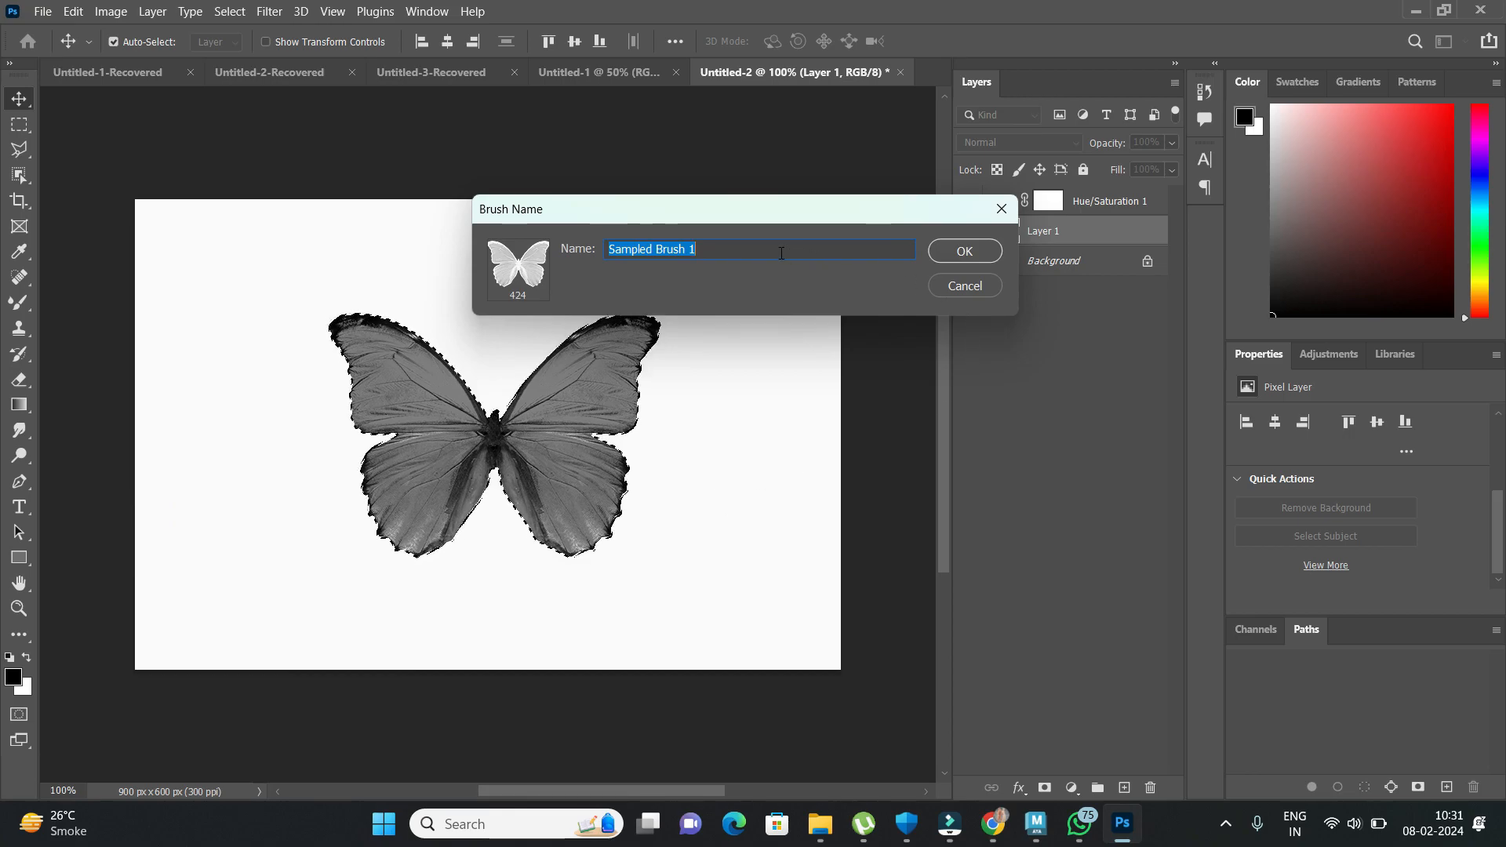
text(bf001)
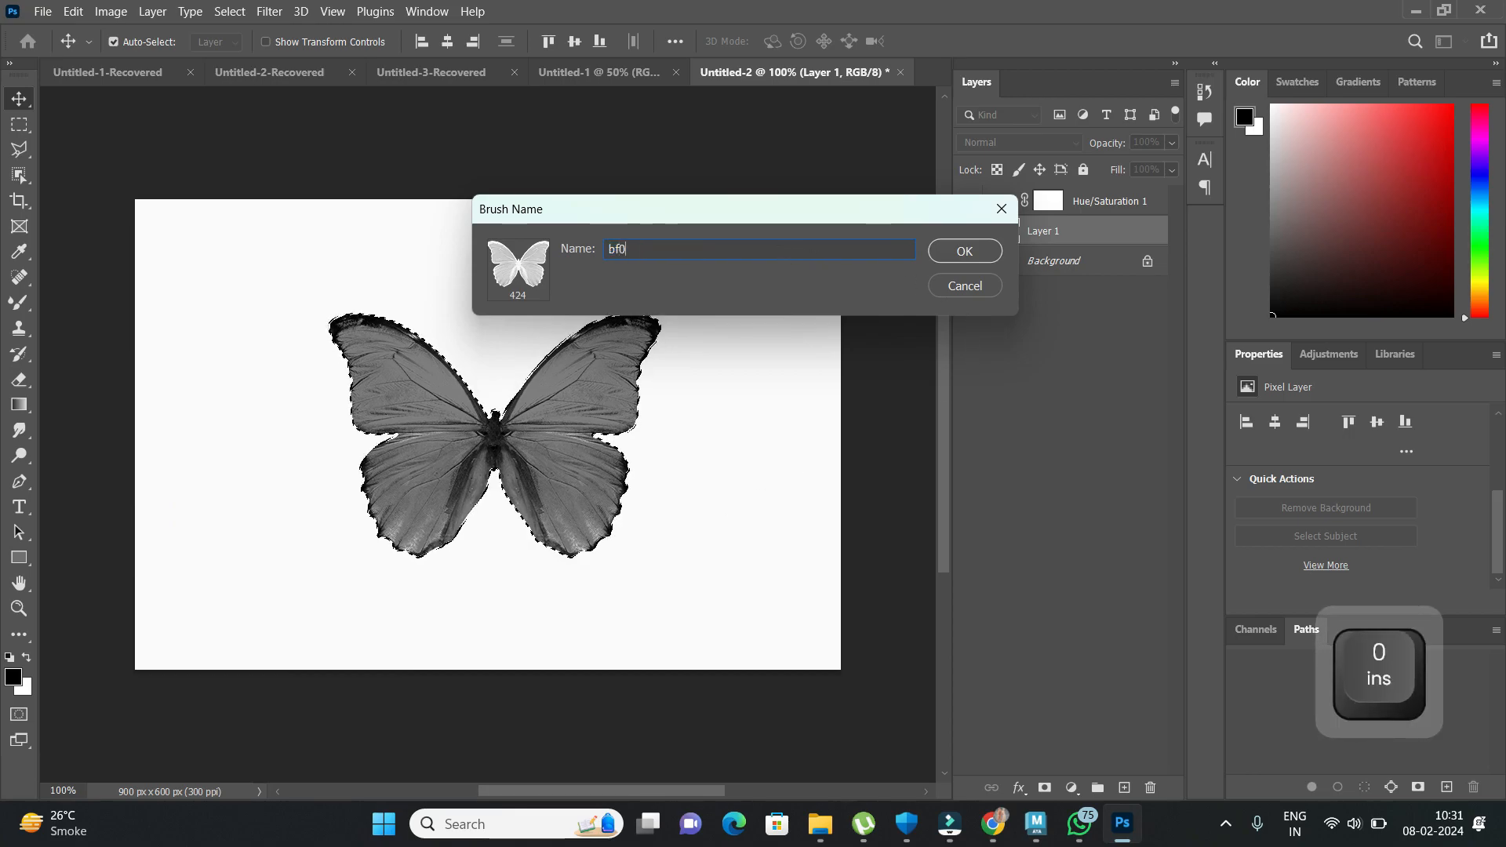
click(965, 251)
Activate the Brush tool with the butterfly tip and reduce its size to 150 px.
key(b)
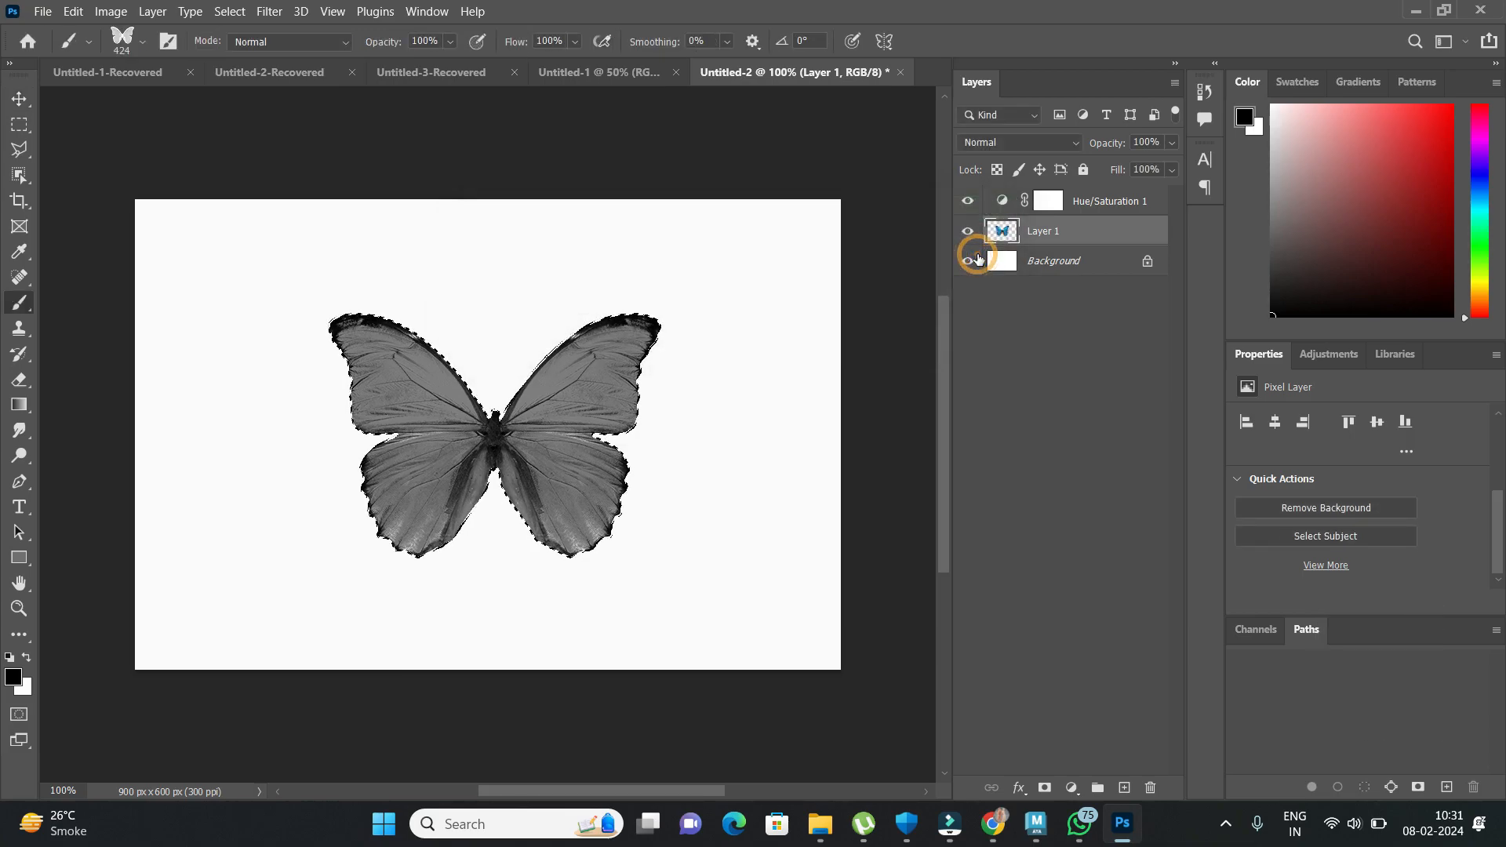
key(bracketleft)
key(bracketleft)
key(bracketleft)
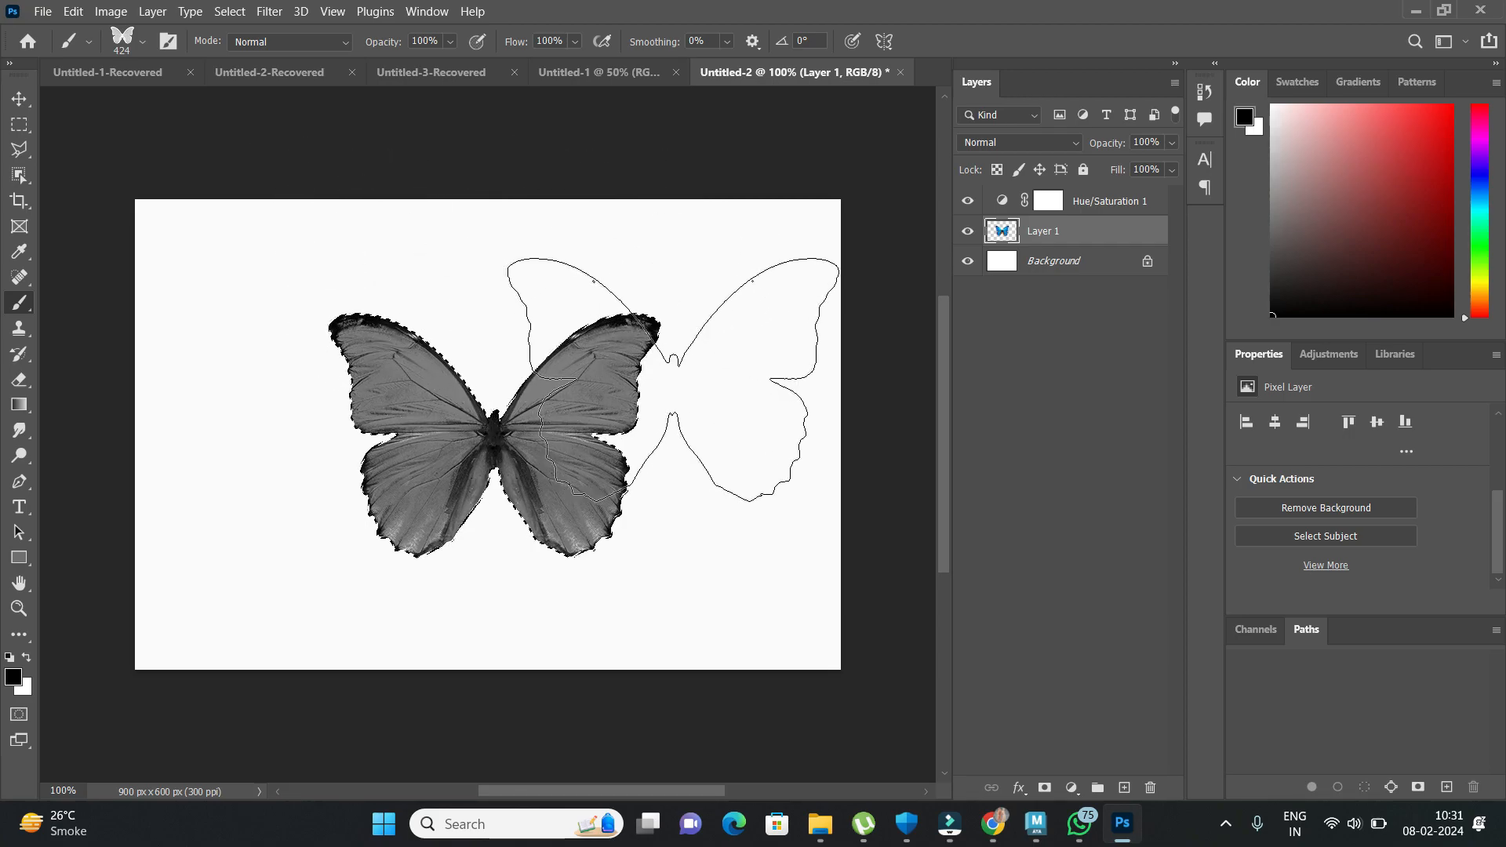
key(bracketleft)
key(bracketleft)
key(bracketleft)
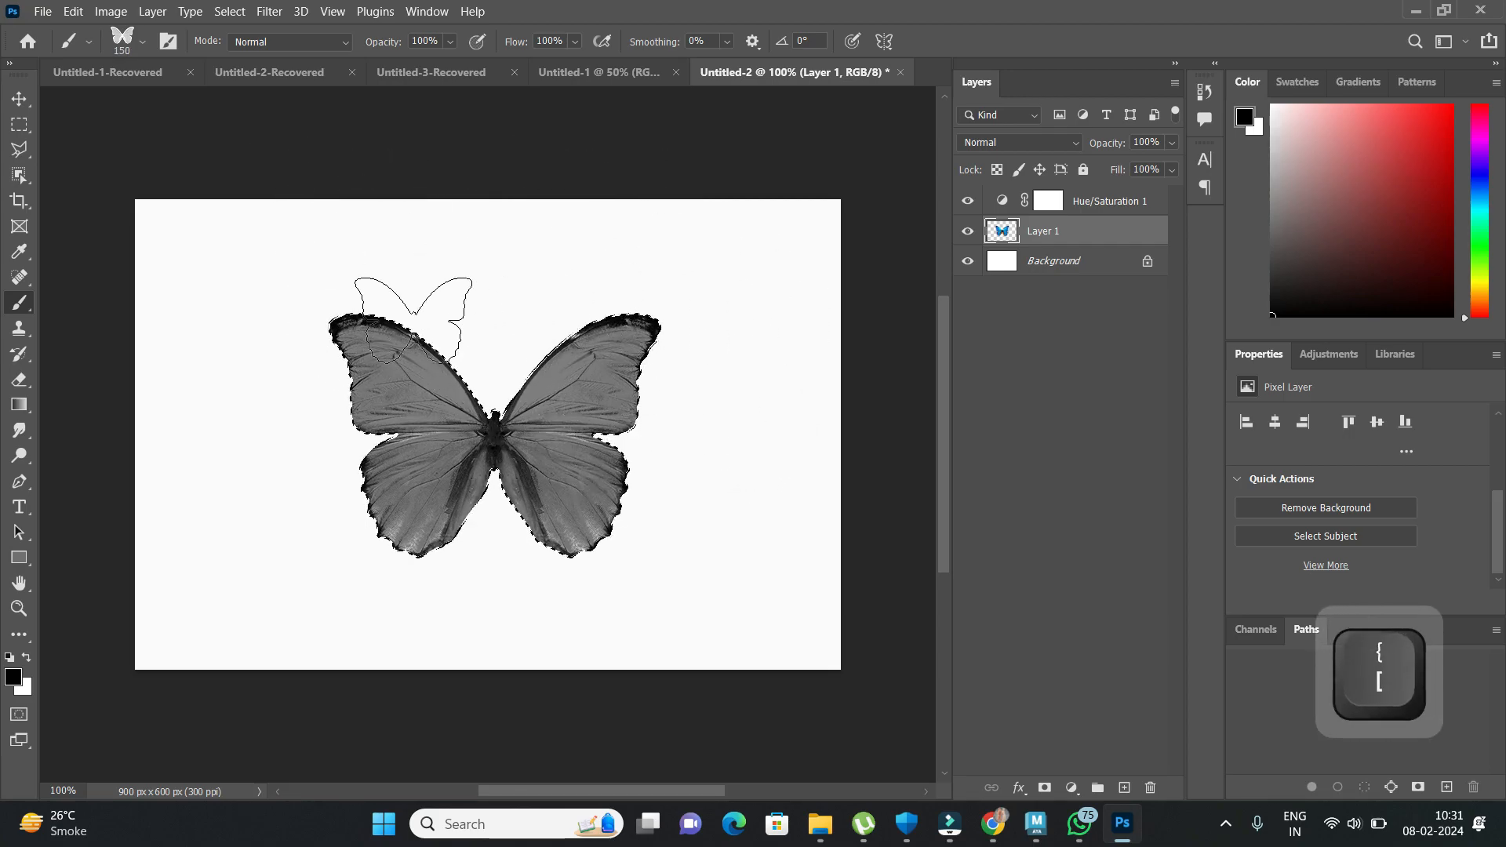
Try the butterfly brush on Layer 1 within the selection and undo the last stroke.
click(294, 288)
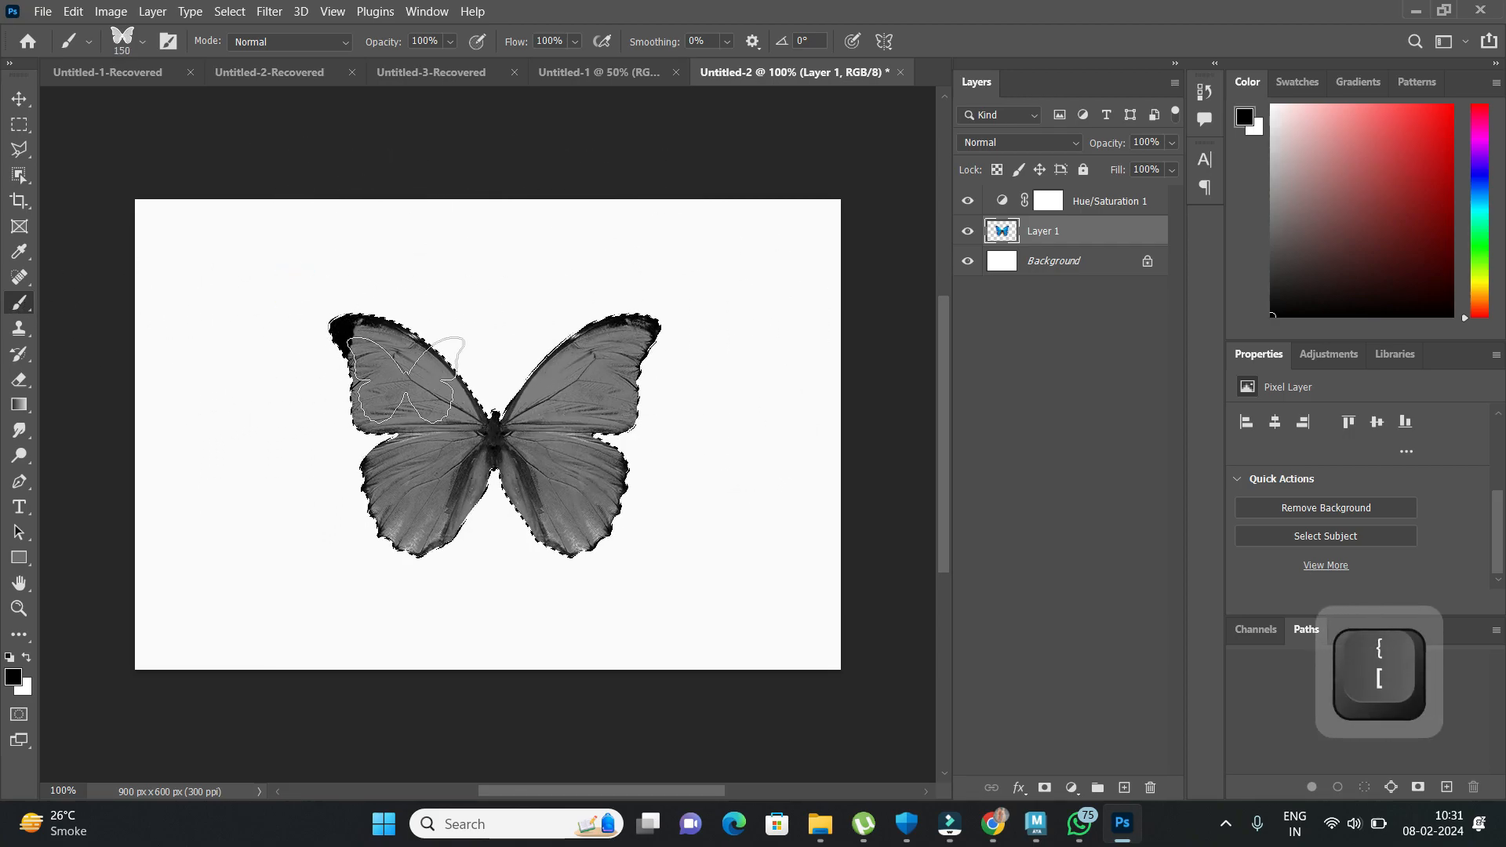
drag(397, 377, 494, 463)
key(ctrl+z)
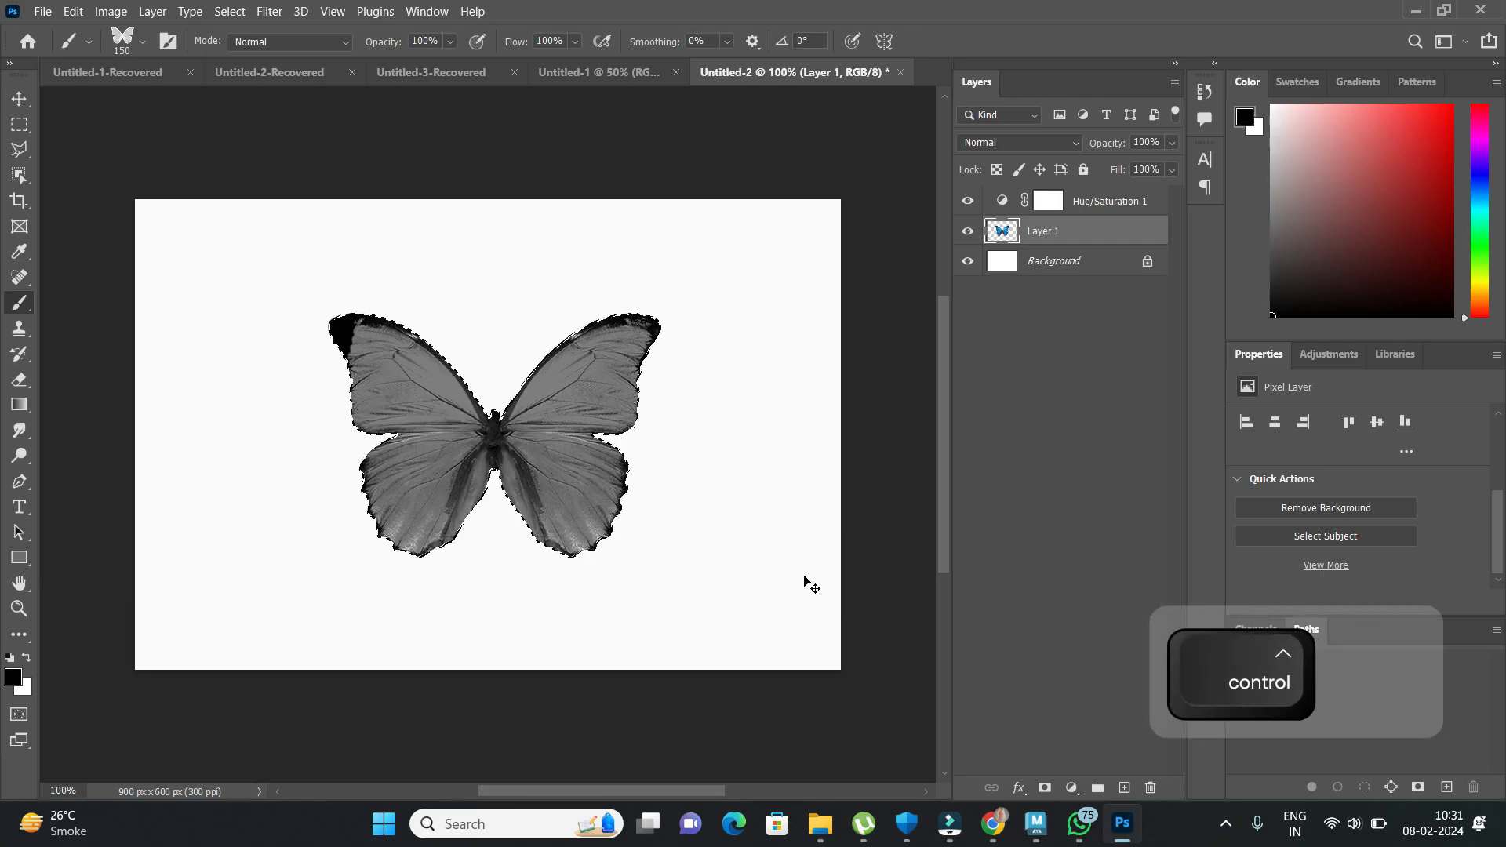
Add a blank layer above Layer 1, then clear the selection and hide Layer 1.
click(1125, 790)
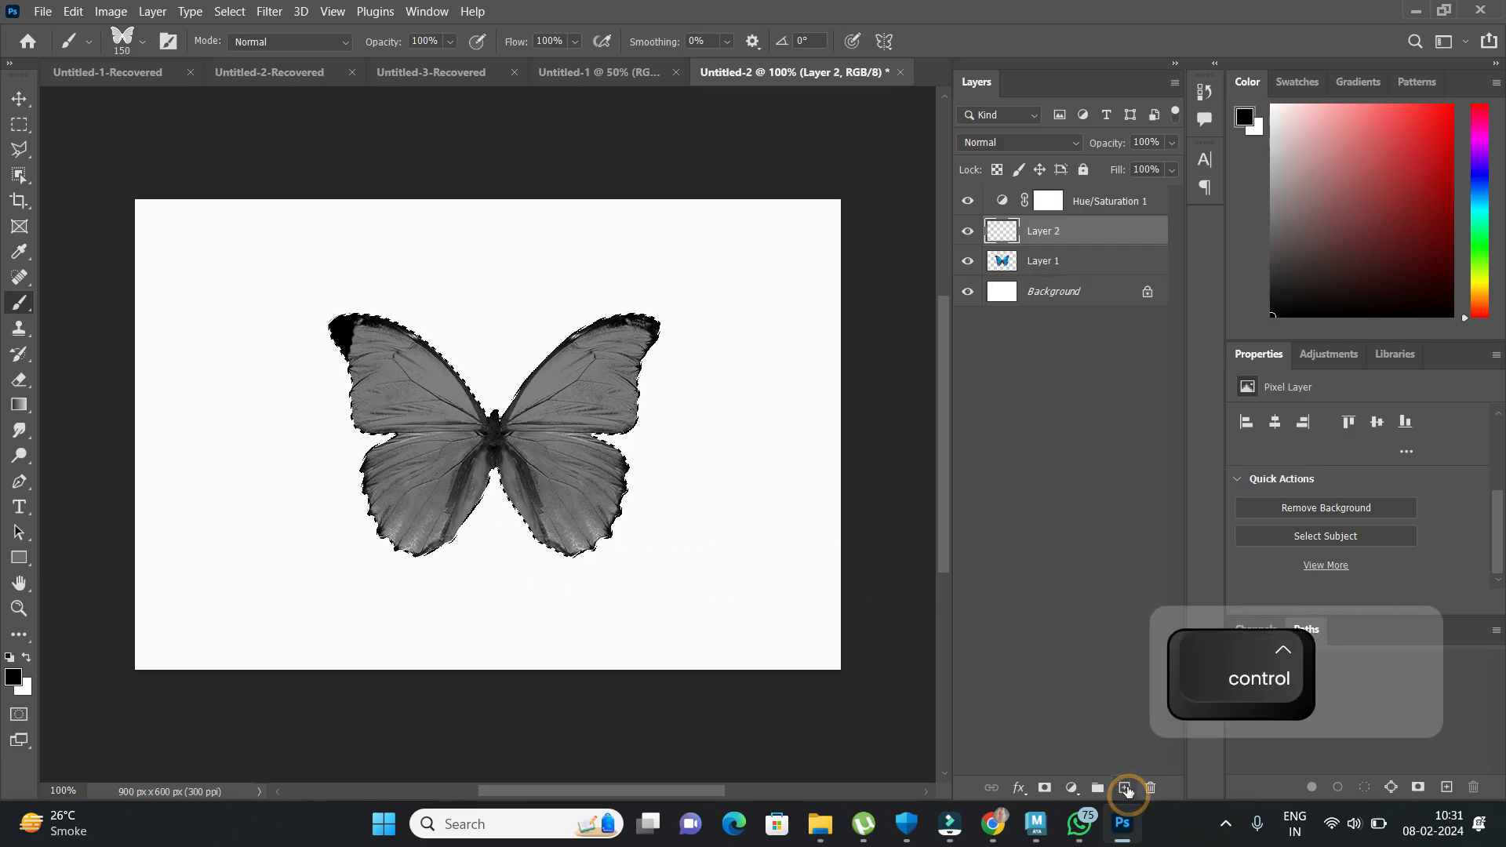
key(ctrl+d)
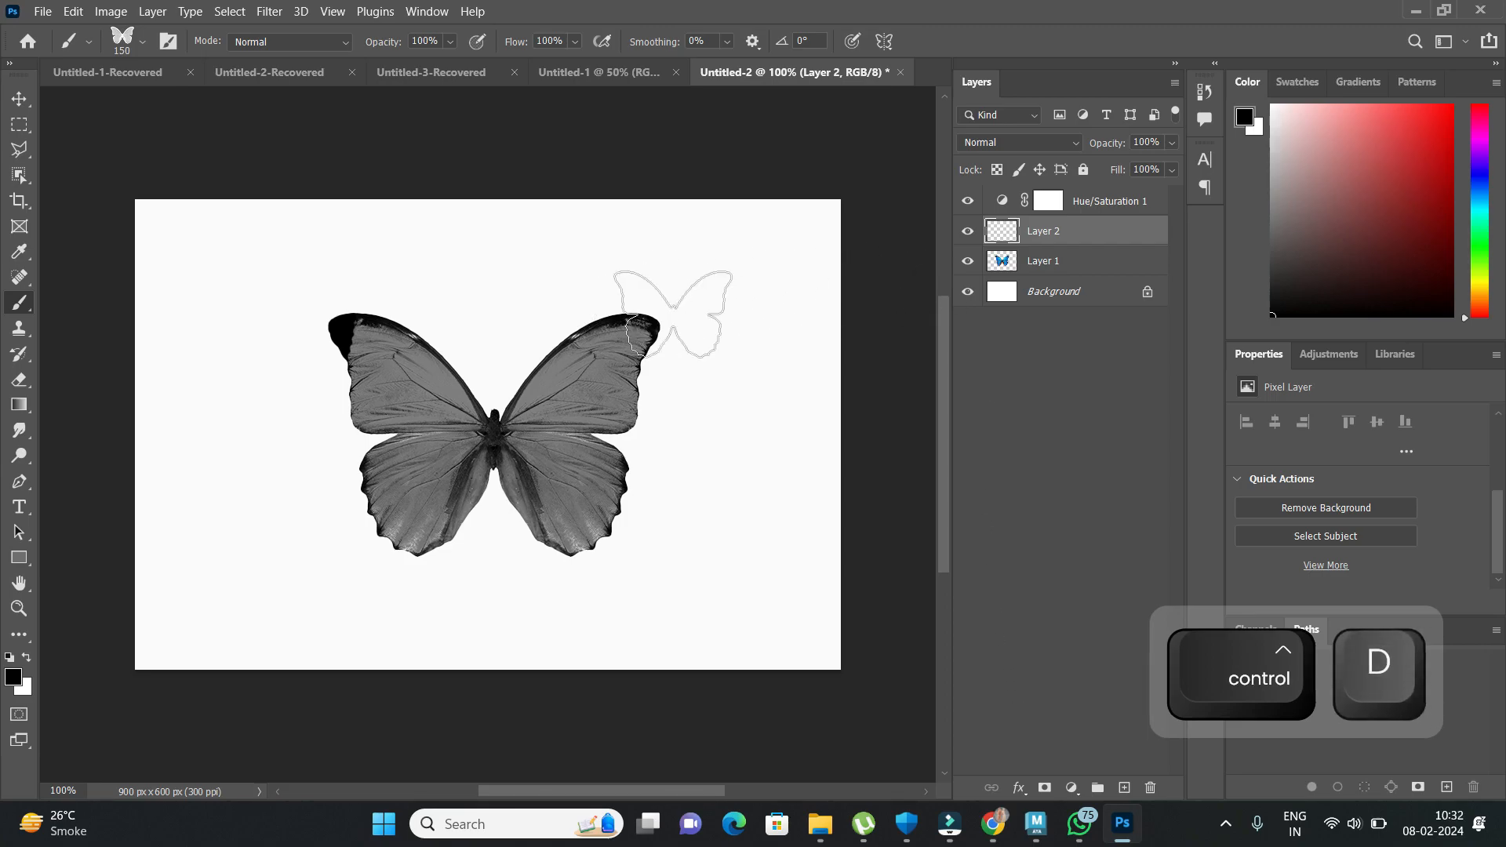
click(967, 260)
Undo a trial freehand stroke and stamp seven separate butterflies across the canvas on the new layer.
mouse_move(360, 365)
mouse_down()
mouse_move(581, 494)
mouse_move(656, 578)
mouse_move(631, 565)
mouse_up()
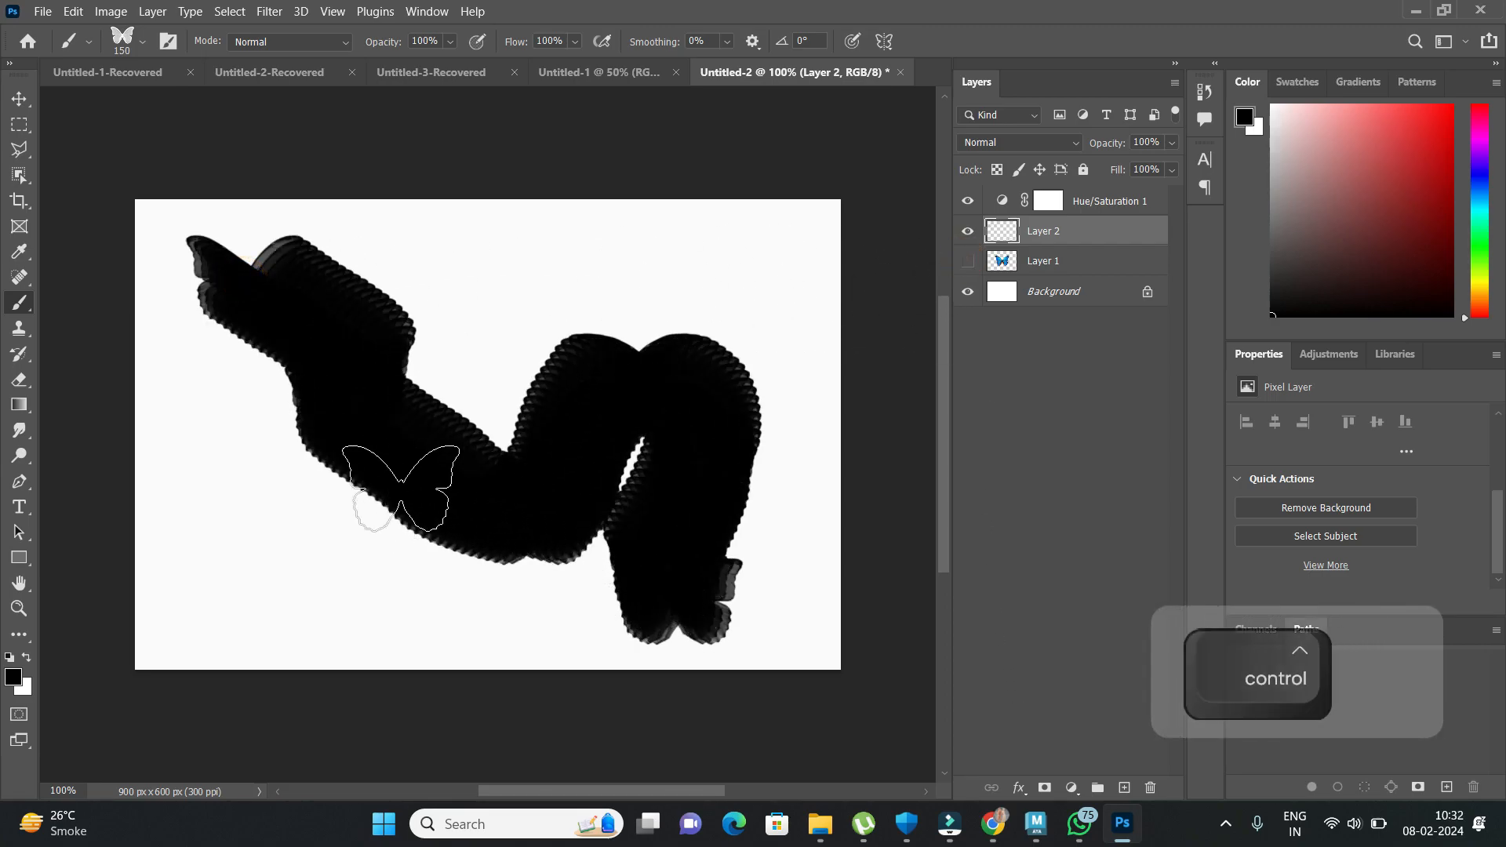
key(ctrl+z)
click(251, 396)
click(383, 504)
click(630, 441)
click(656, 339)
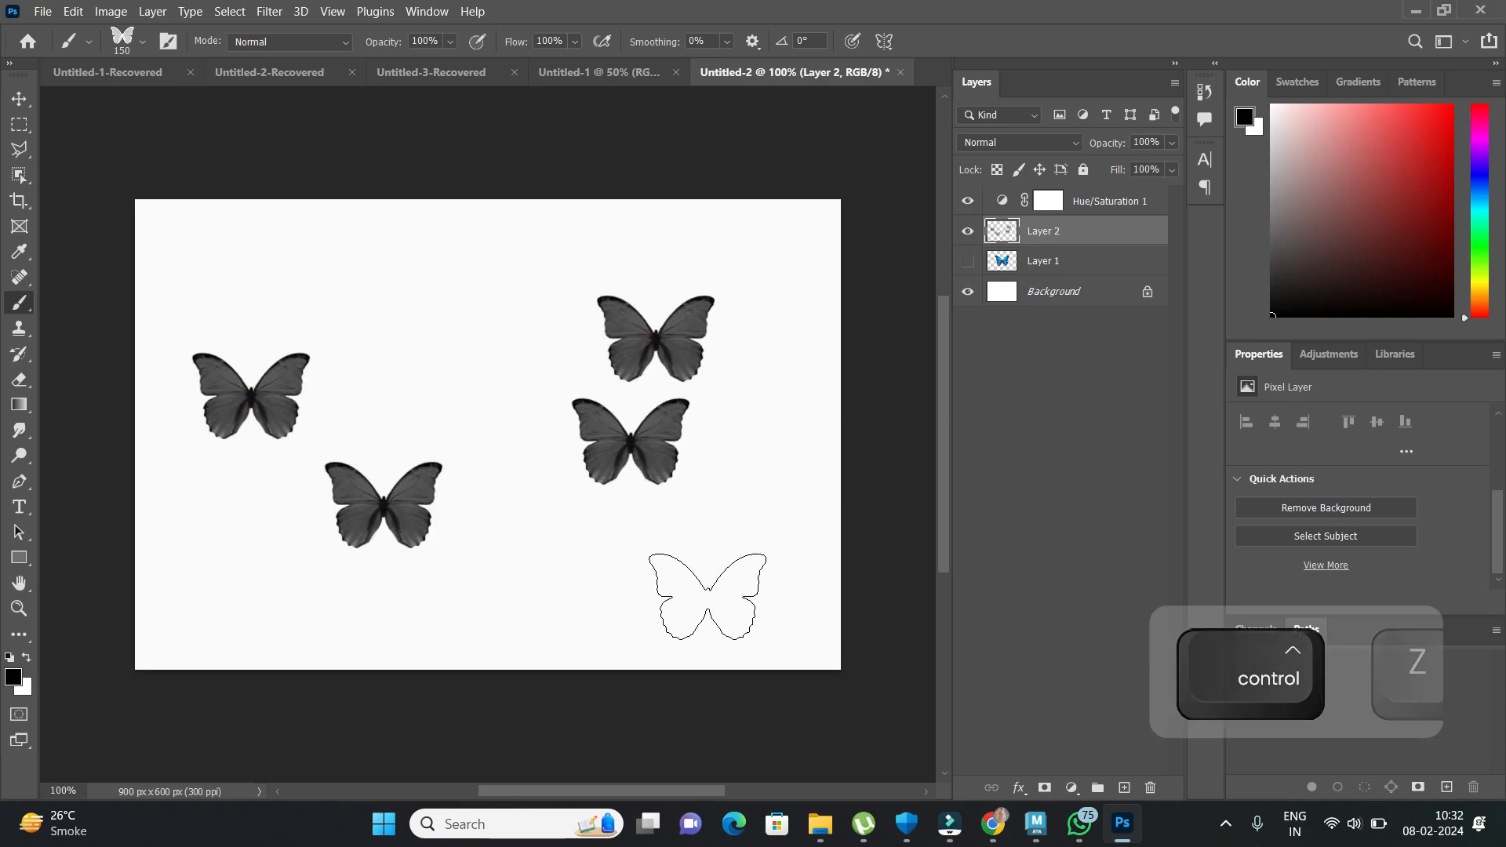
click(707, 597)
click(479, 553)
click(503, 322)
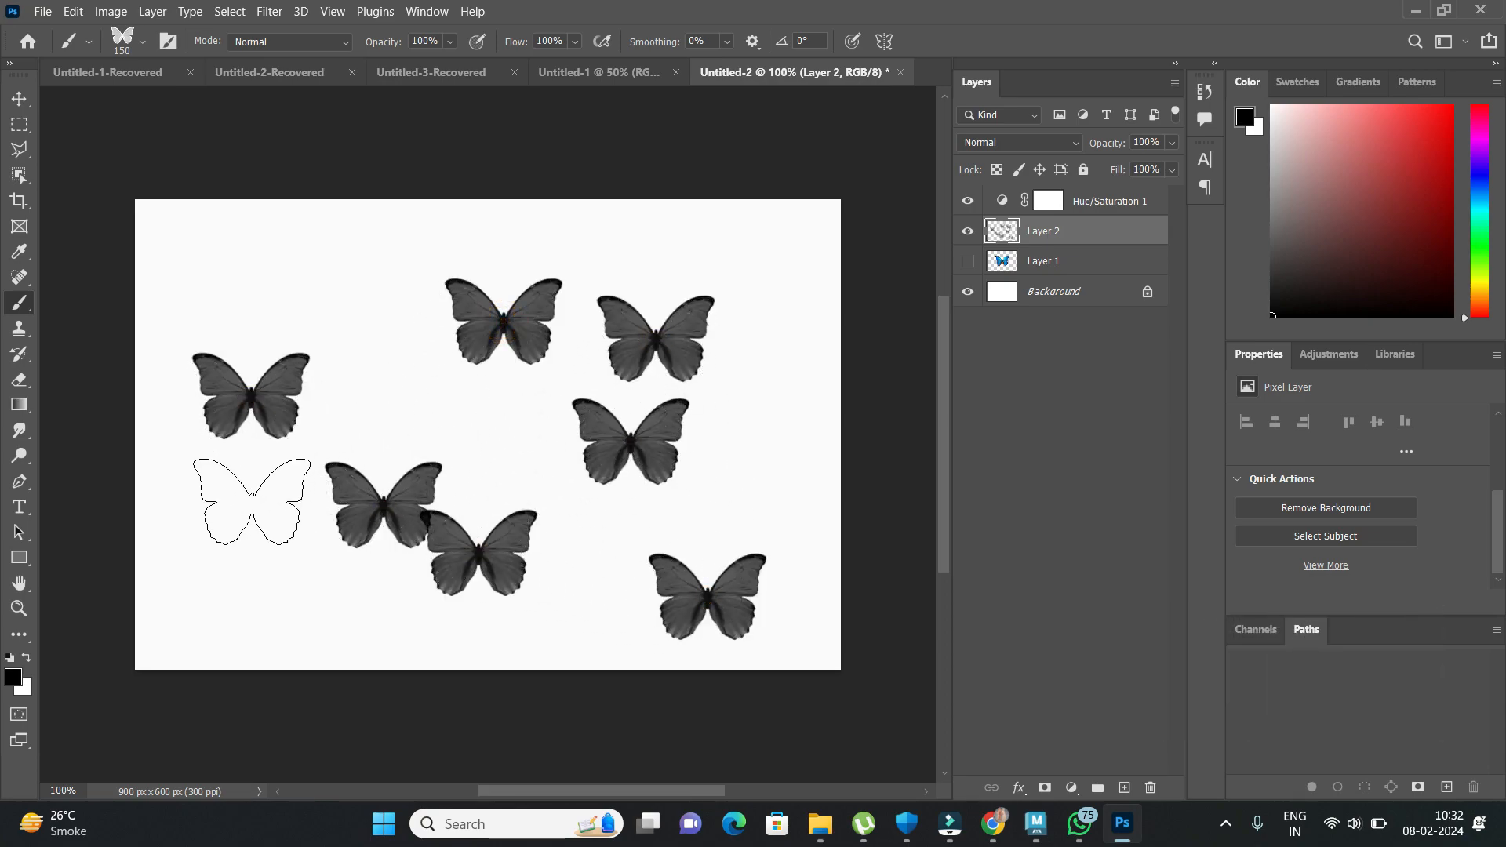
Switch to the Untitled-1 dancer document and stamp five butterflies on Layer 1 around the dancer's outstretched arm and above her leg.
click(620, 69)
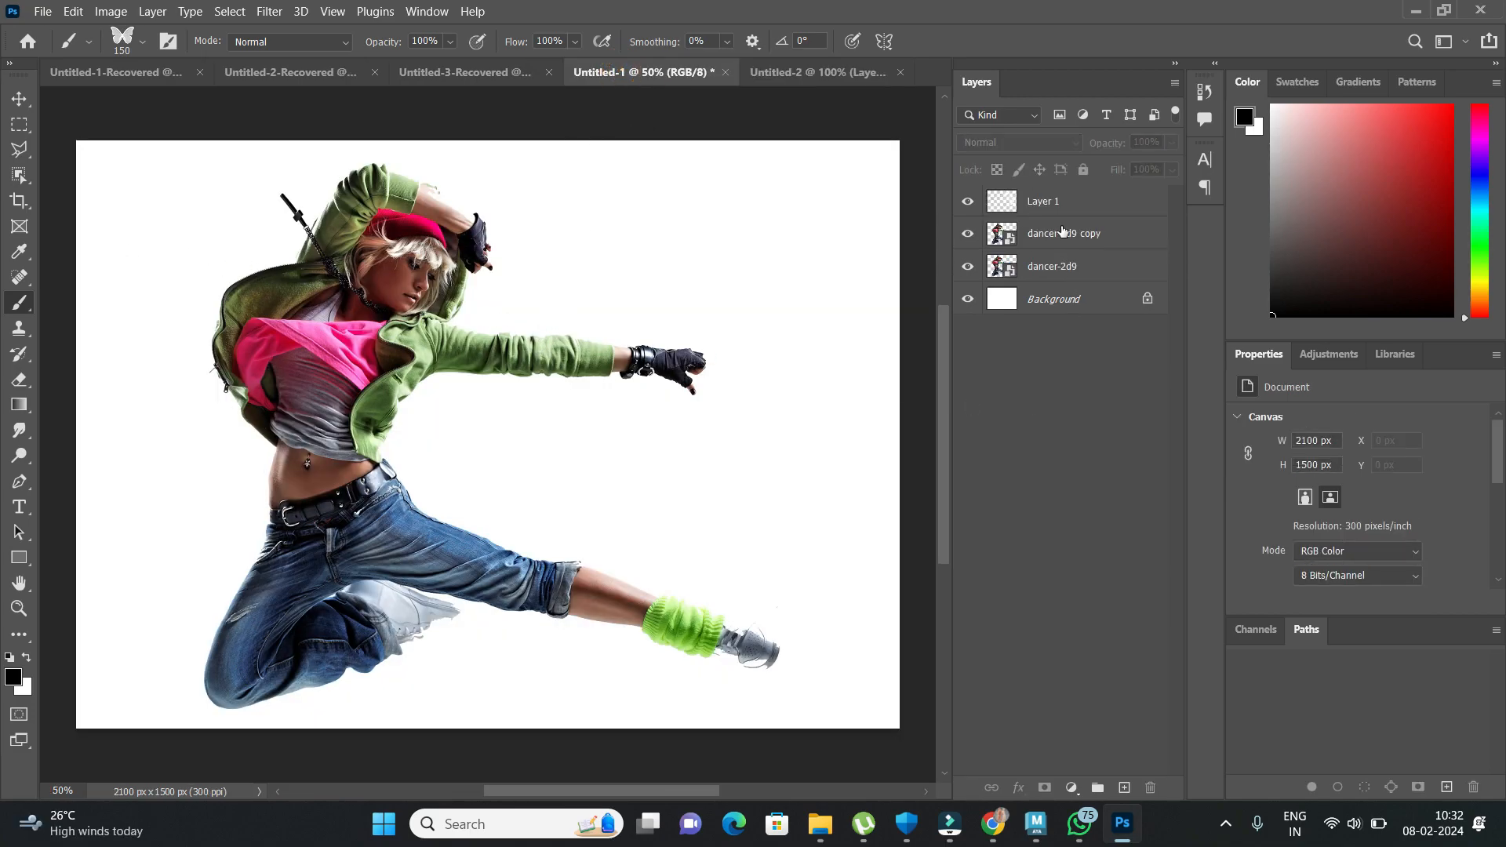
click(1058, 202)
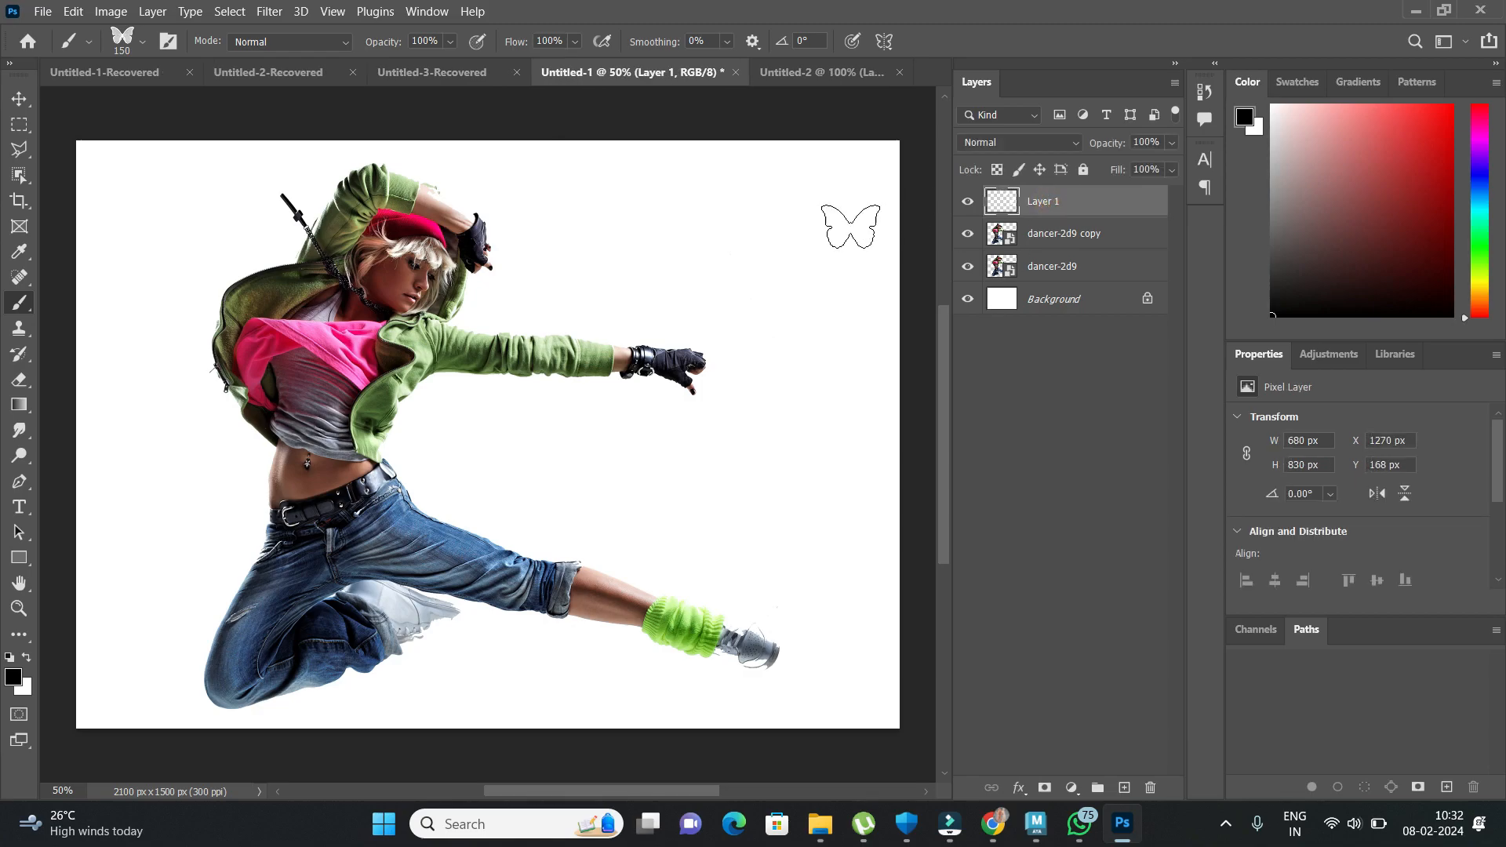
click(506, 280)
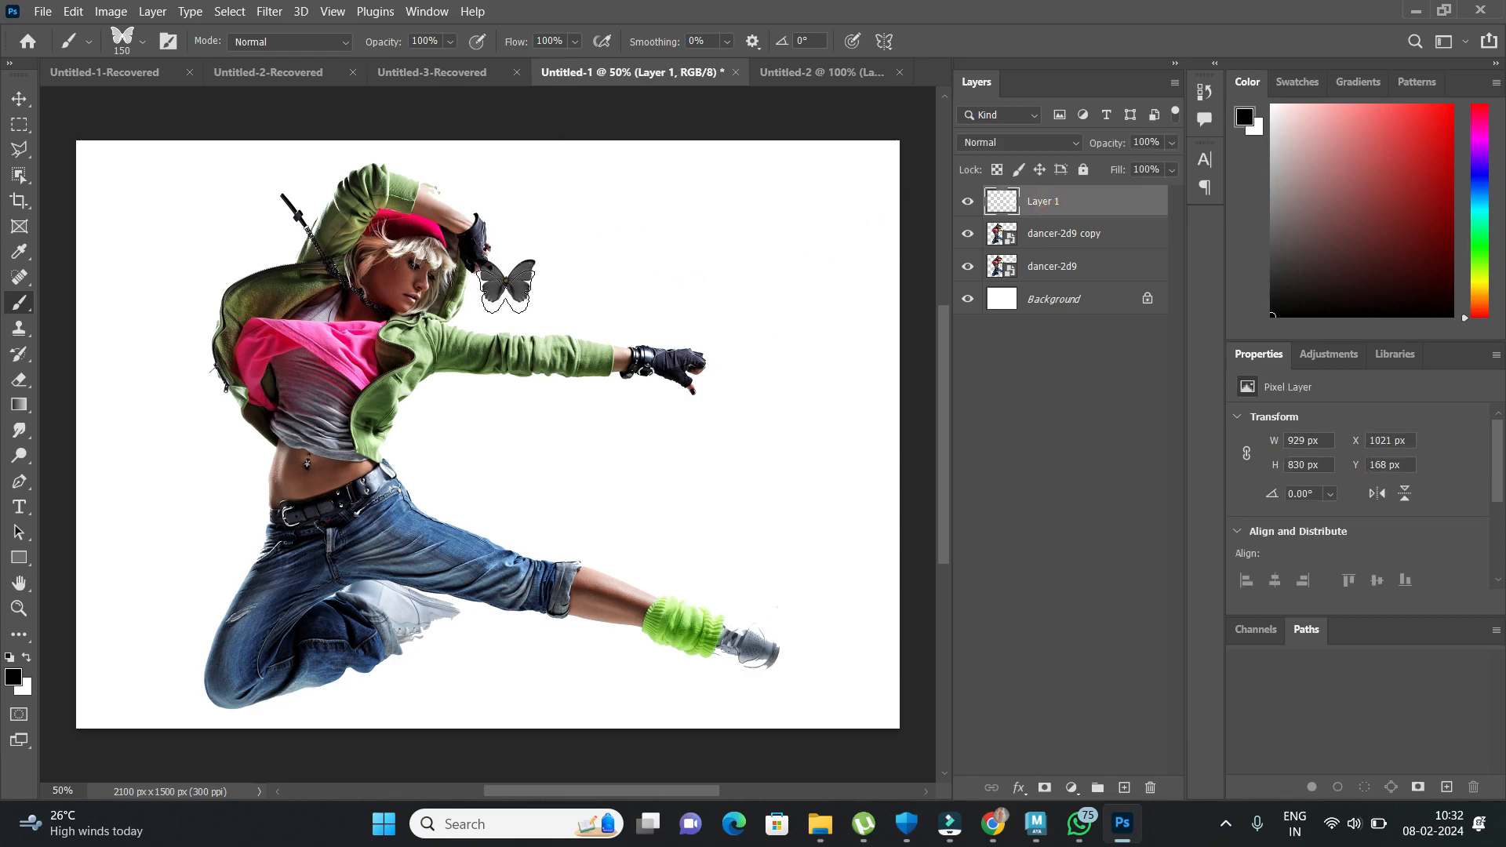
click(623, 321)
click(583, 401)
click(554, 480)
click(630, 525)
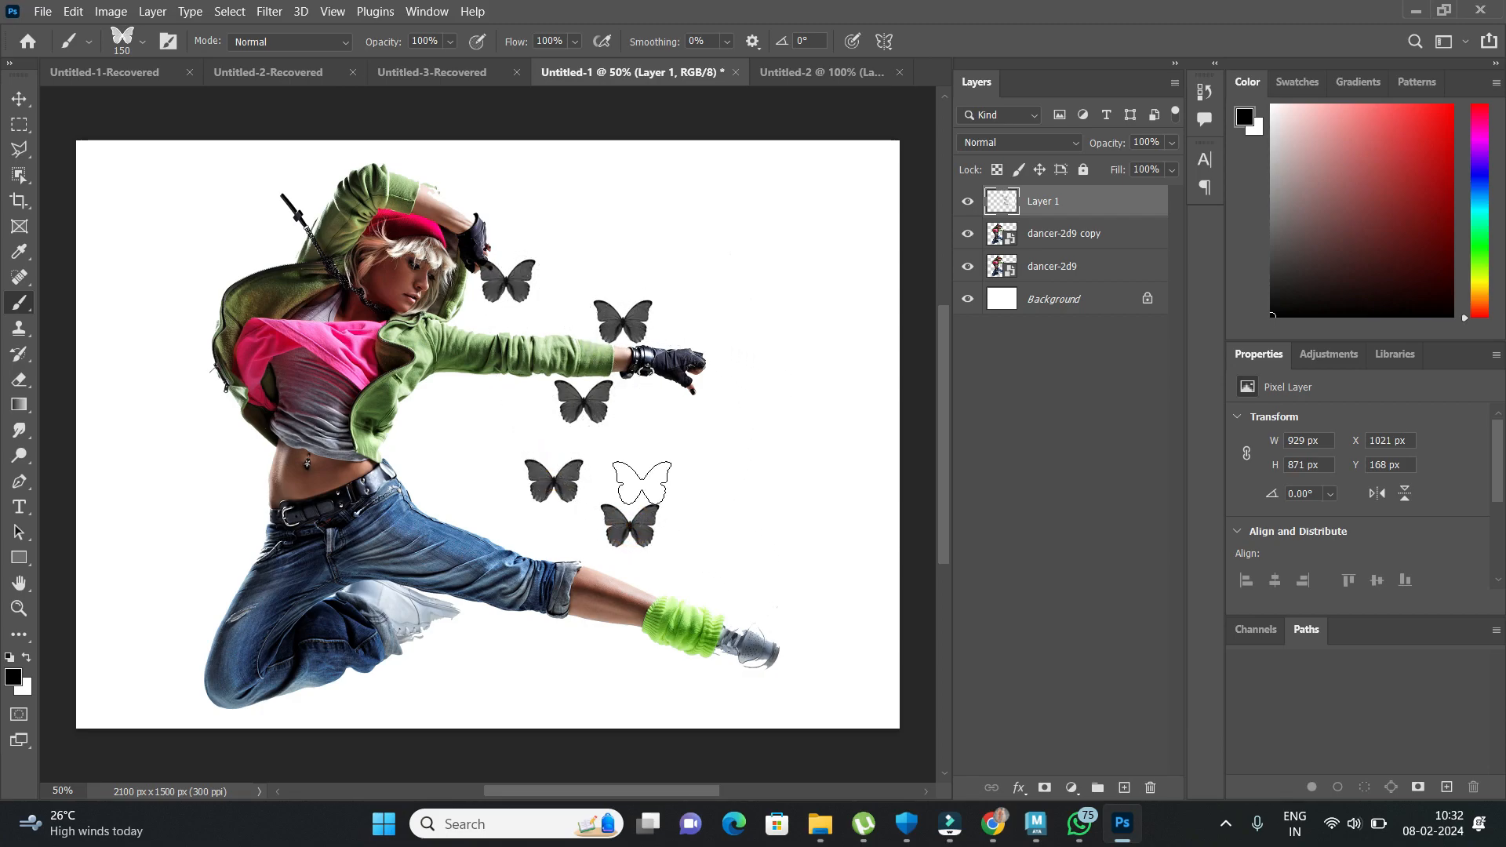
key(ctrl)
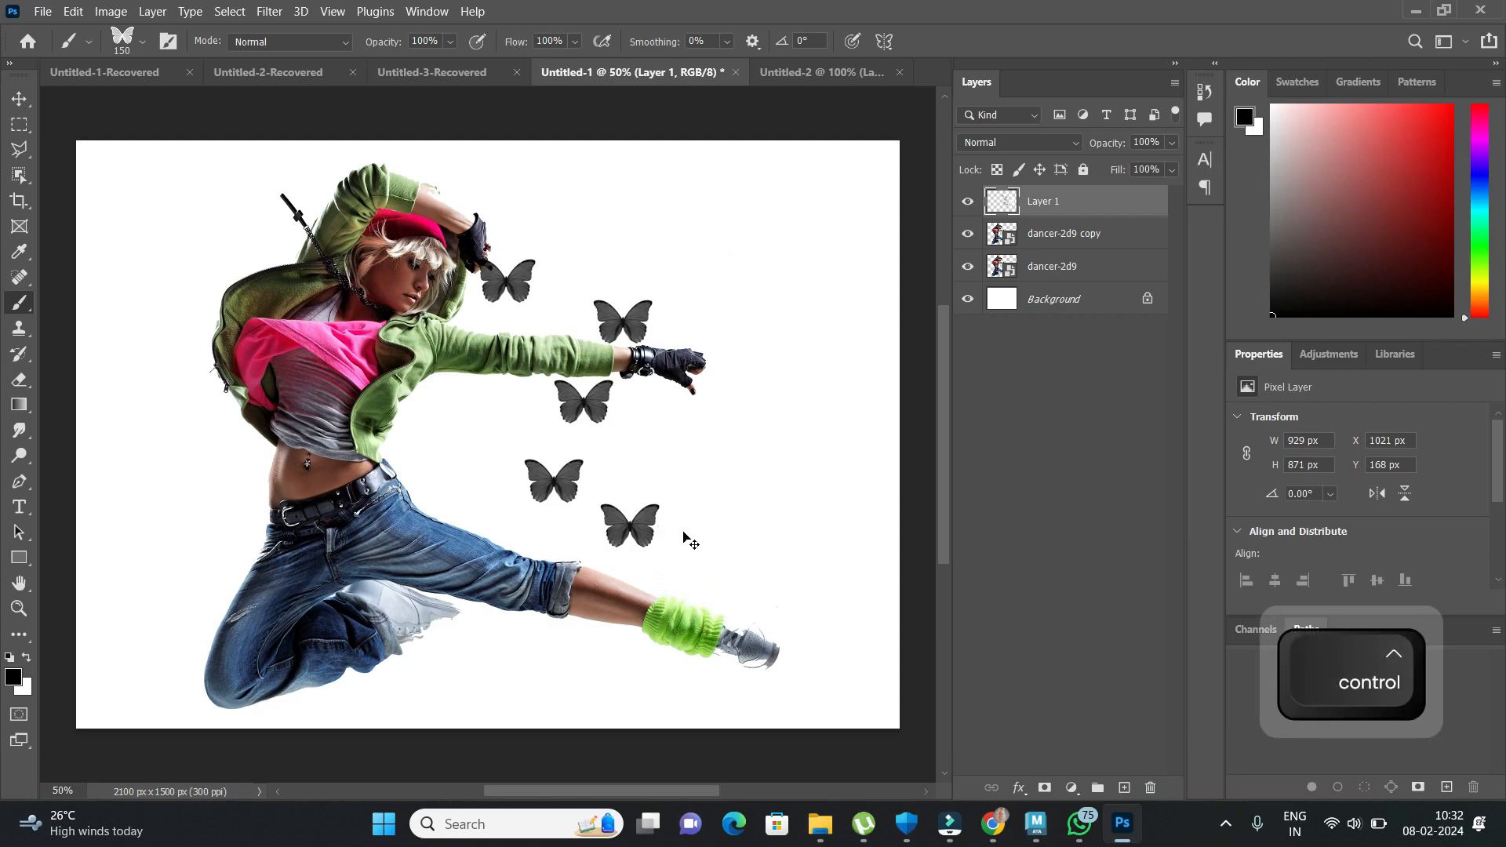
Undo the five butterfly stamps around the dancer on Layer 1.
key(ctrl+z)
key(ctrl+z)
key(ctrl+z)
key(ctrl+z)
key(ctrl+z)
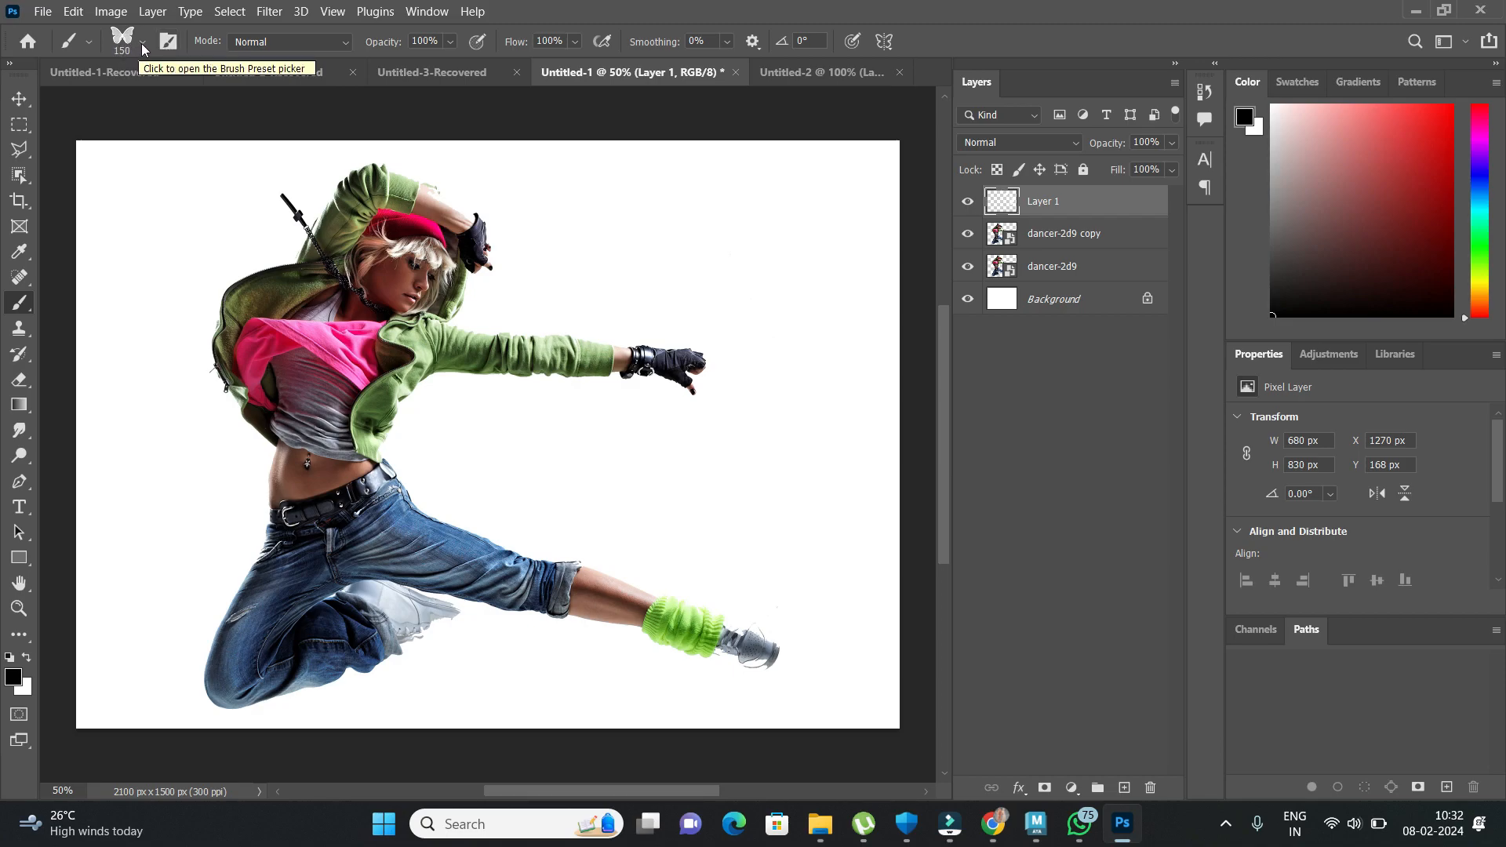
Set the butterfly brush's size to 62 px and spacing to 196%, and undo a trial stroke painted beside the dancer.
click(141, 44)
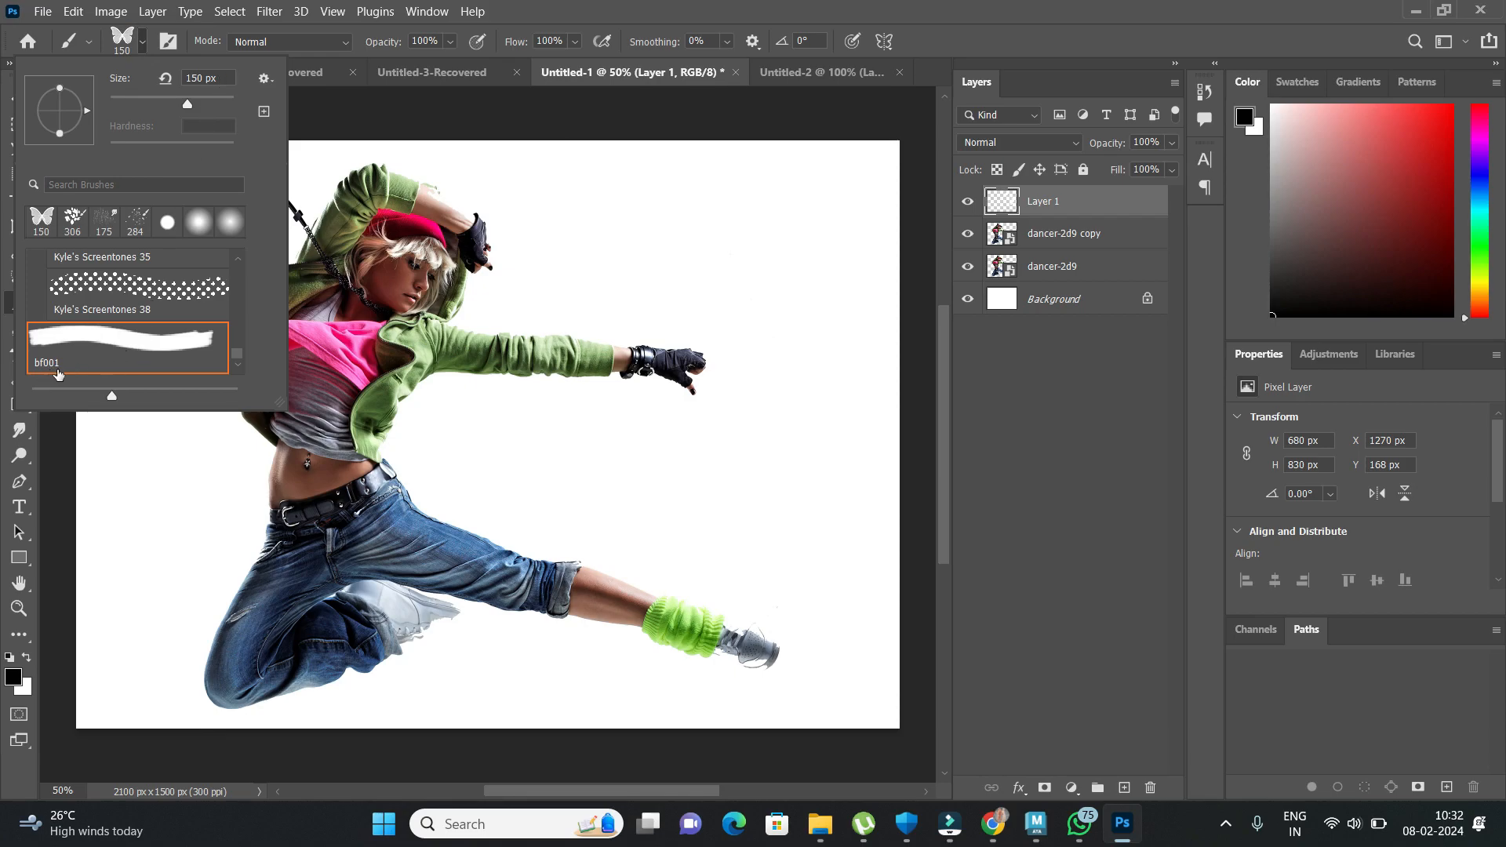
click(171, 45)
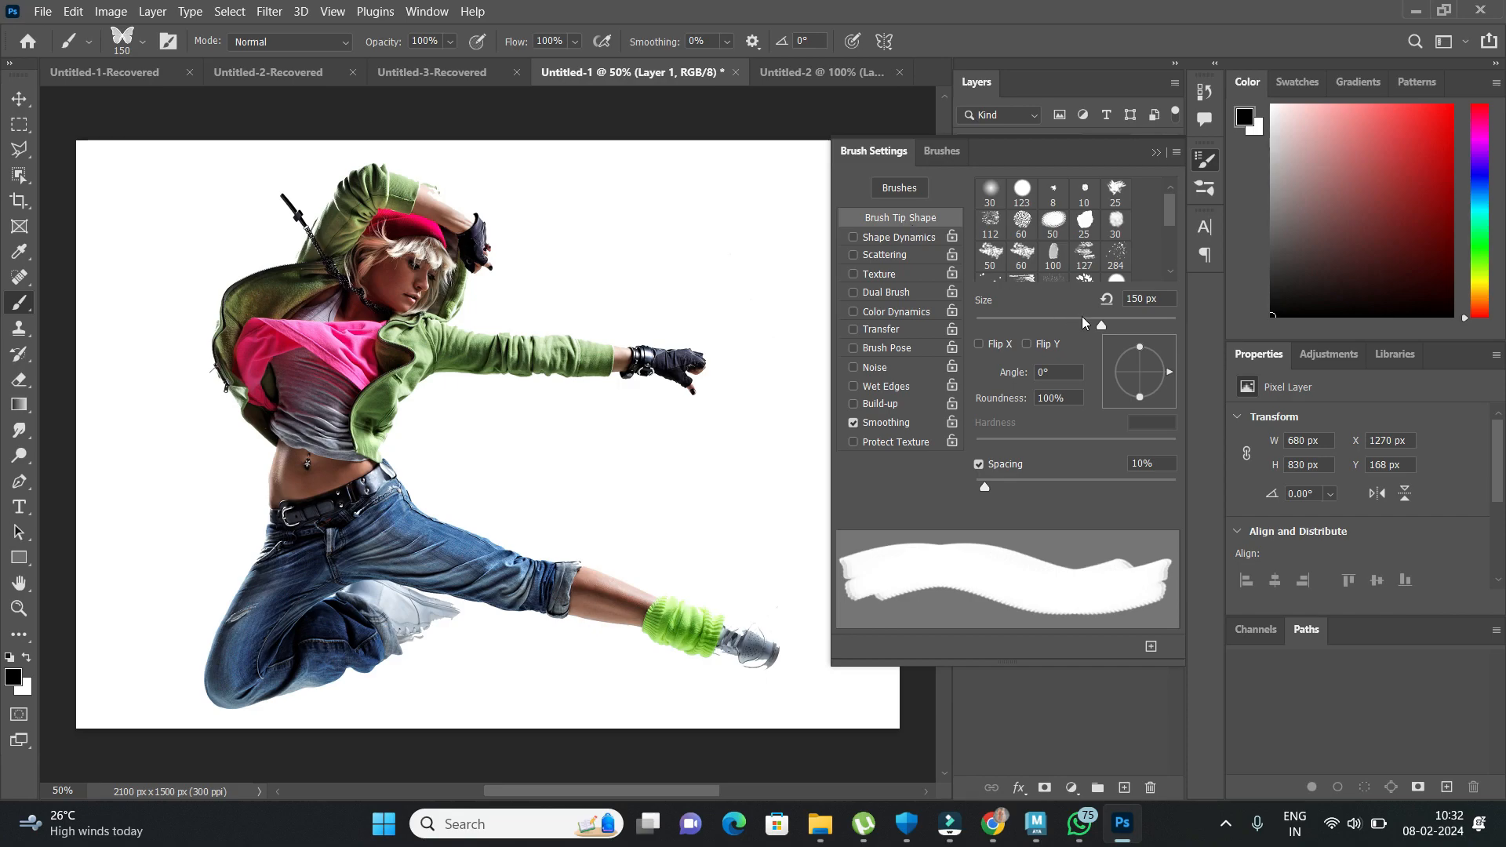
mouse_move(1102, 328)
mouse_down()
mouse_move(997, 329)
mouse_move(1038, 329)
mouse_up()
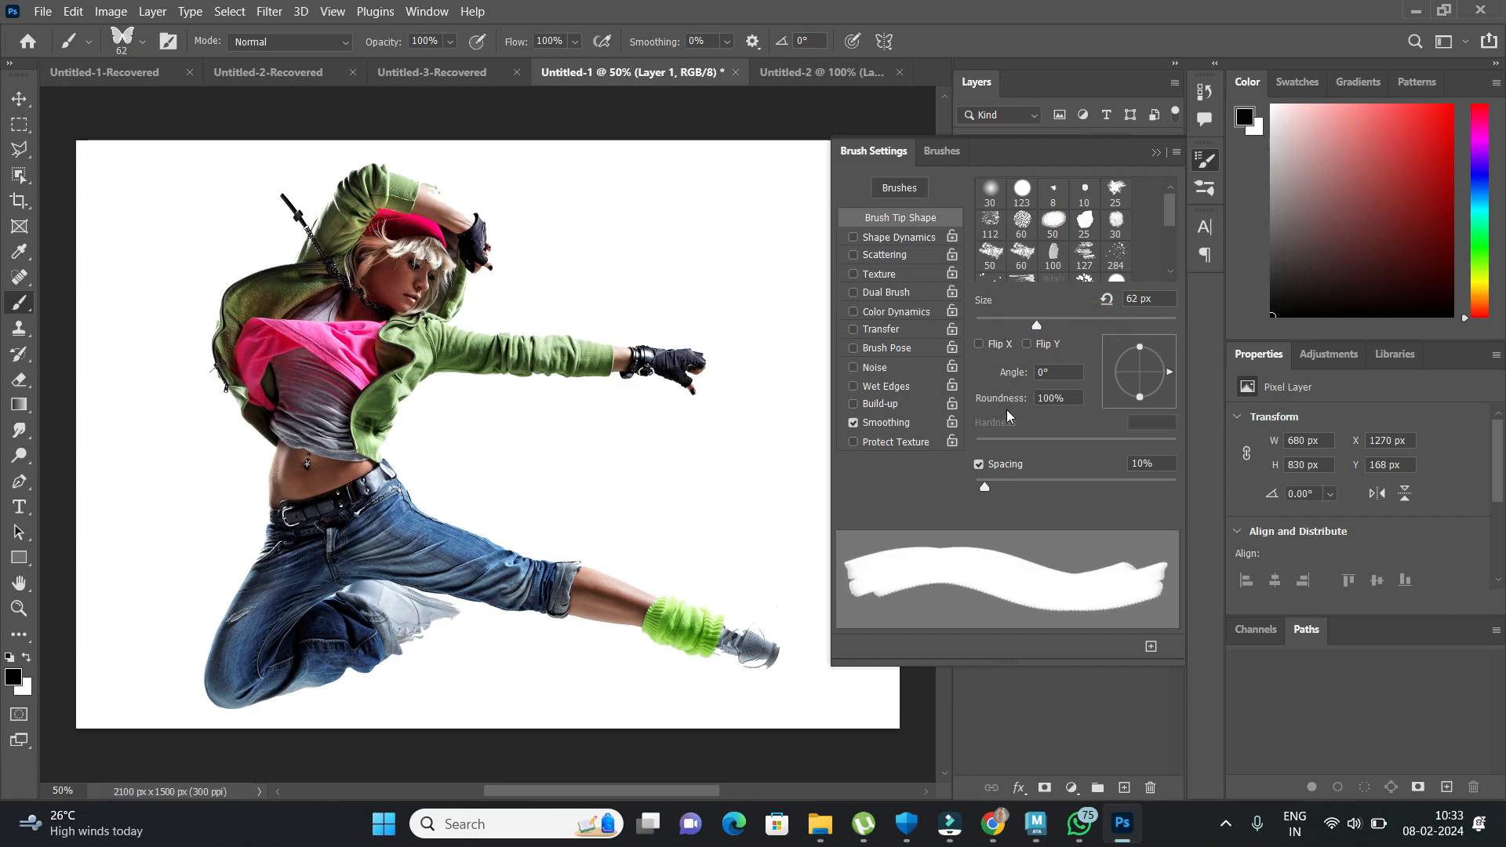
drag(986, 490, 1125, 490)
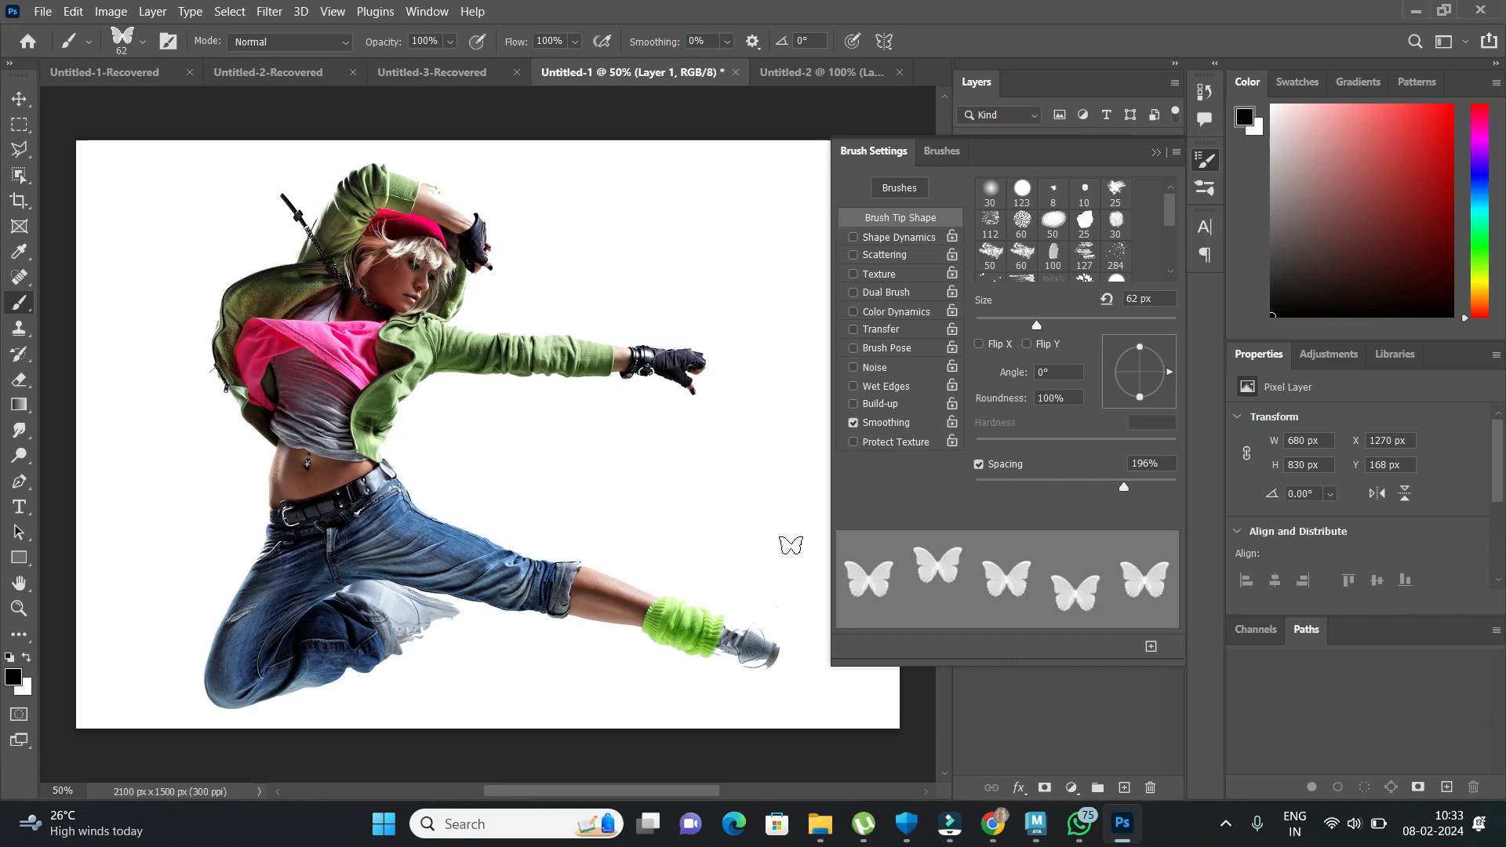
mouse_move(710, 267)
mouse_down()
mouse_move(731, 274)
mouse_move(619, 729)
mouse_move(725, 671)
mouse_move(793, 452)
mouse_up()
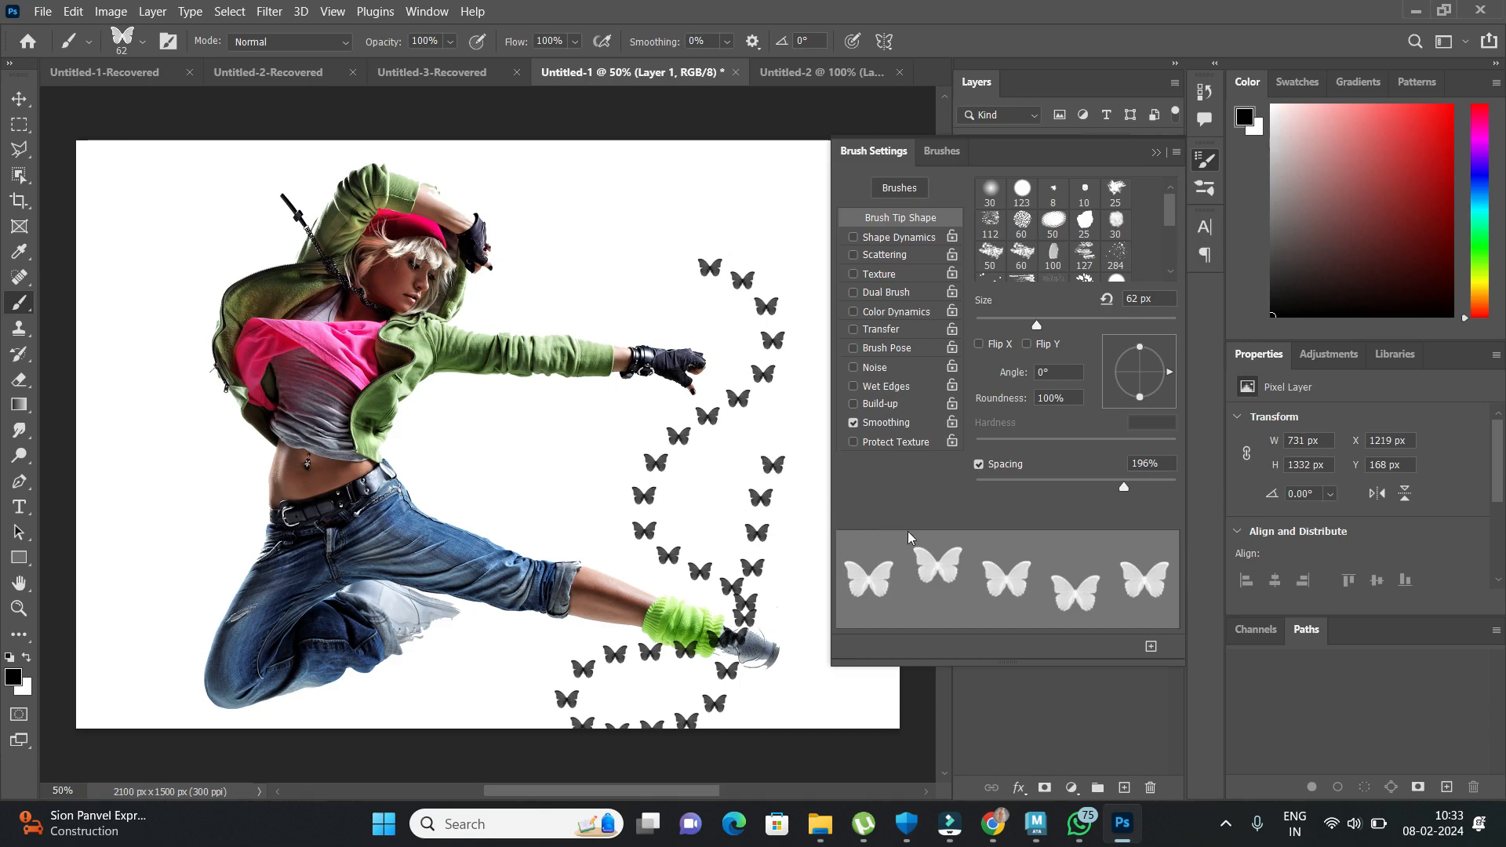
key(ctrl+z)
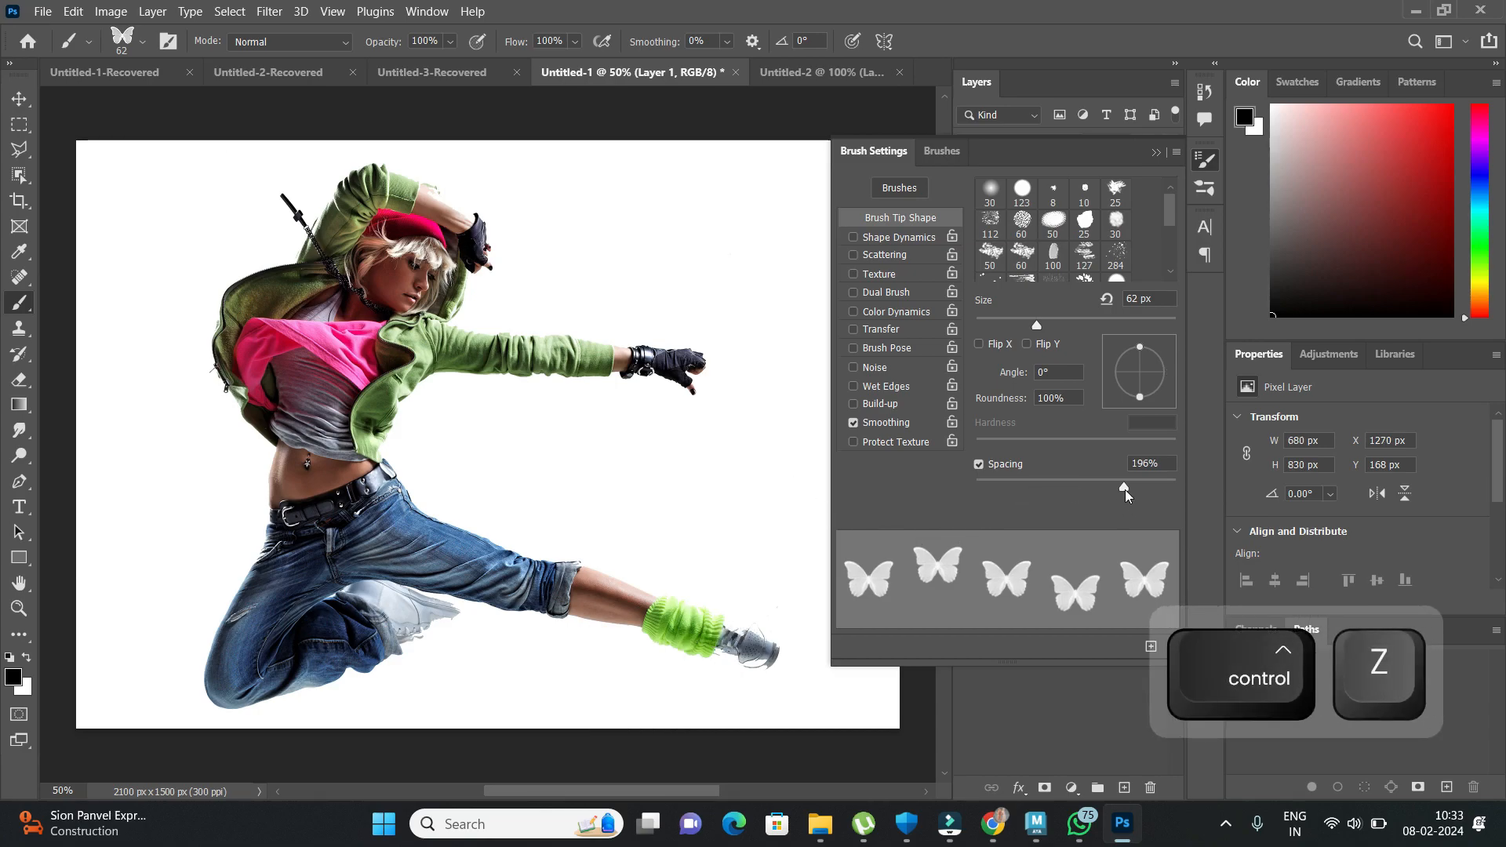
Try a looping freehand stroke with the brush spacing at 11% and undo it.
drag(1125, 491, 984, 492)
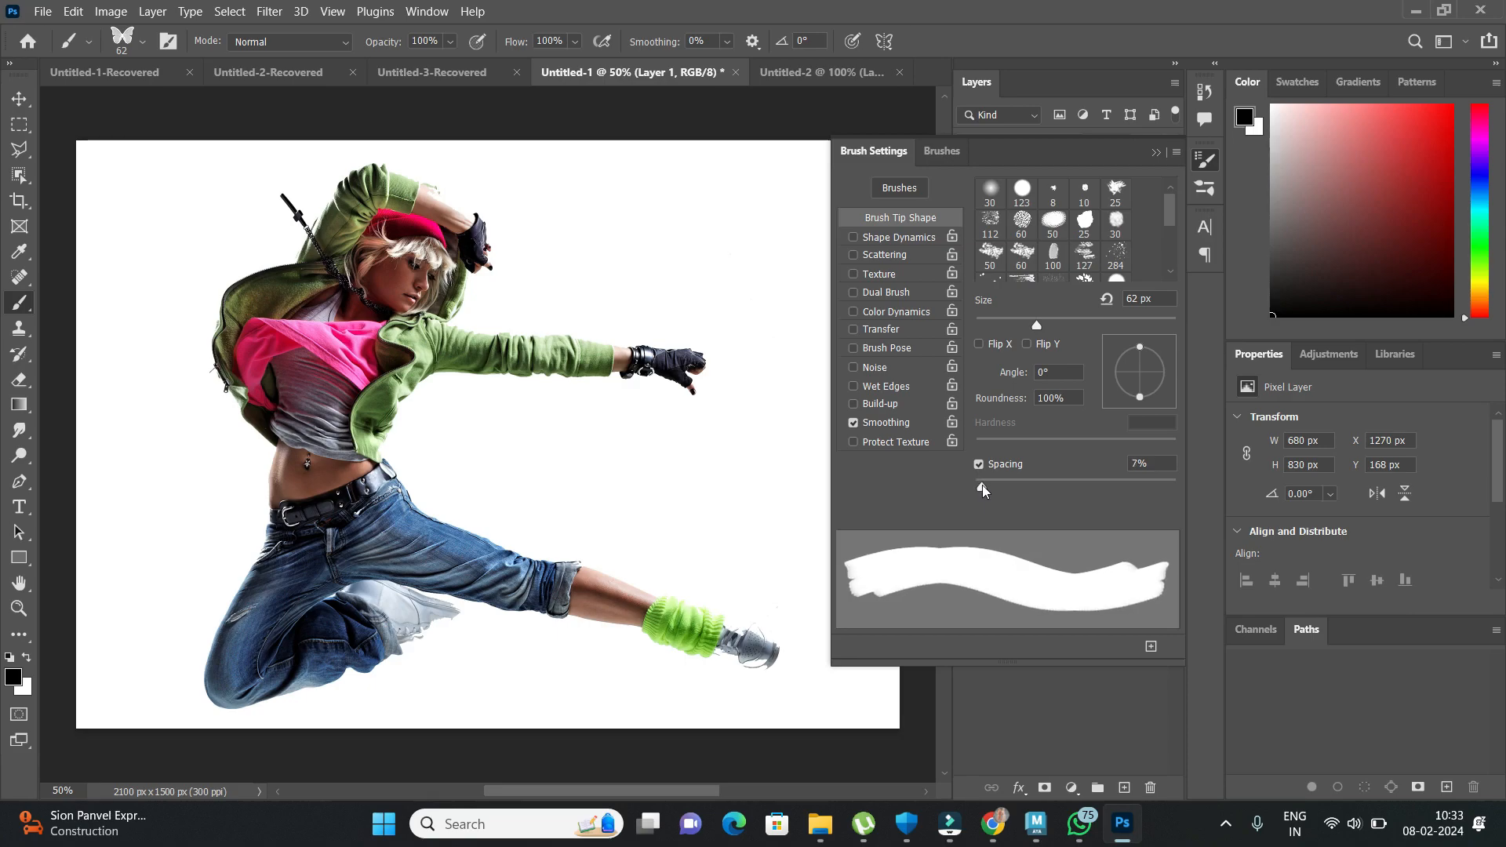
drag(983, 490, 988, 490)
mouse_move(536, 427)
mouse_down()
mouse_move(673, 511)
mouse_move(760, 421)
mouse_move(771, 294)
mouse_move(698, 250)
mouse_move(644, 280)
mouse_move(641, 375)
mouse_move(723, 558)
mouse_up()
key(ctrl)
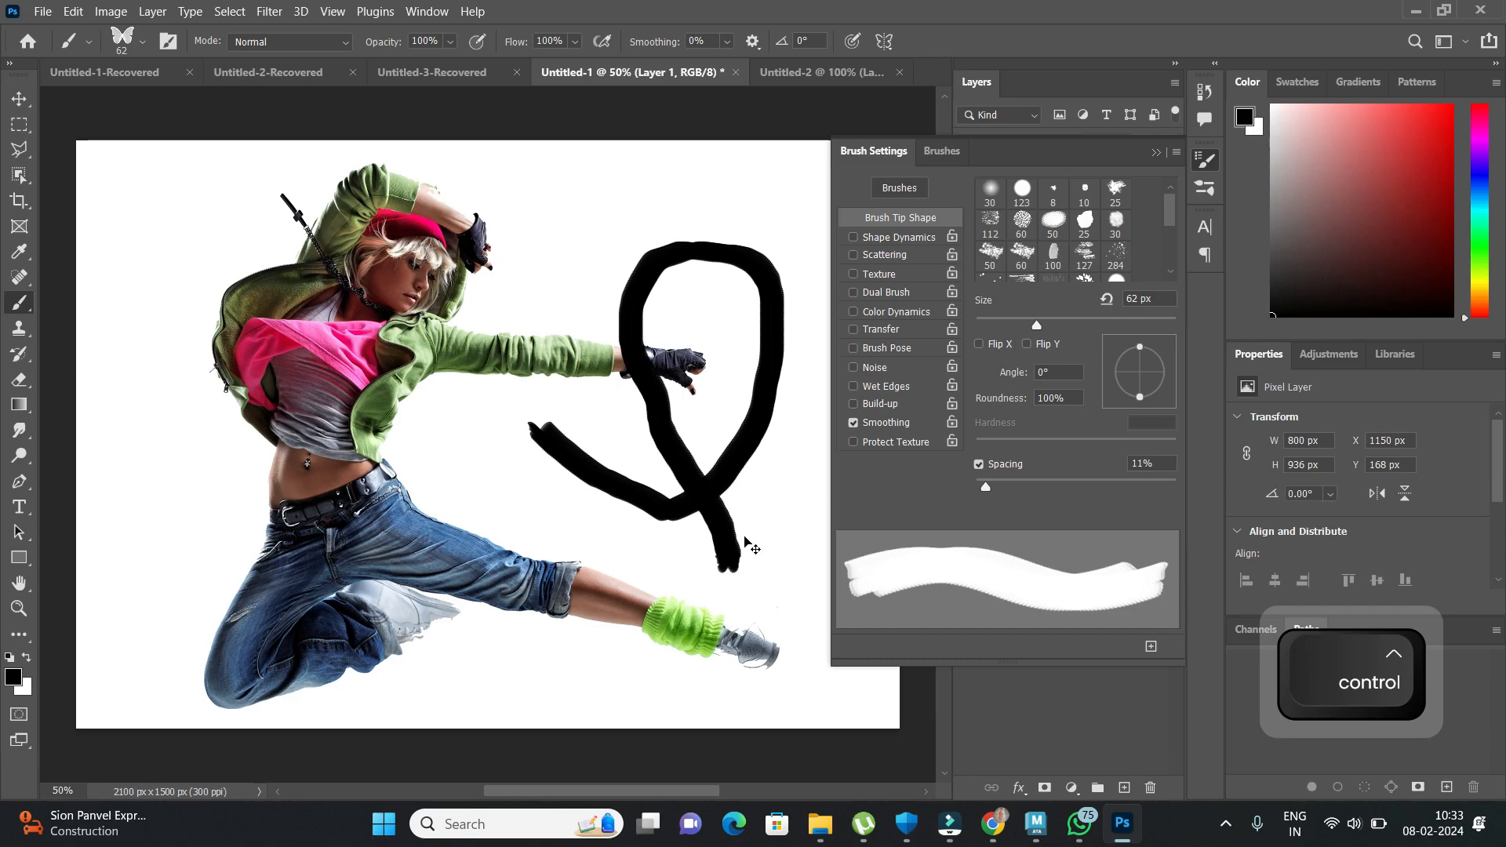
key(ctrl+z)
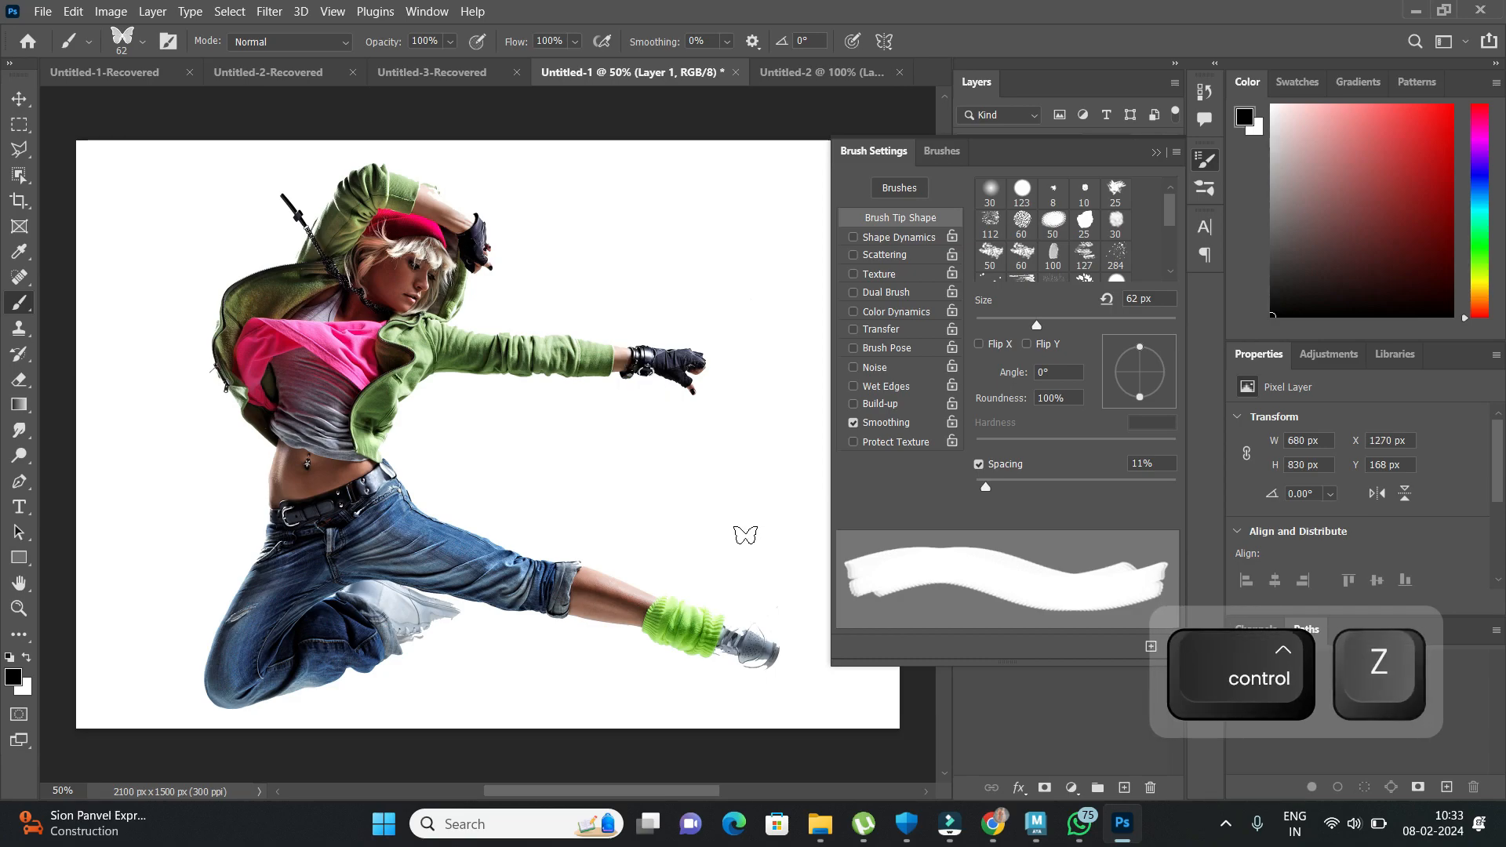
Set the brush spacing to 151% and enable Shape Dynamics with 59% size jitter, undoing the trial stroke painted with it.
drag(986, 488, 1102, 490)
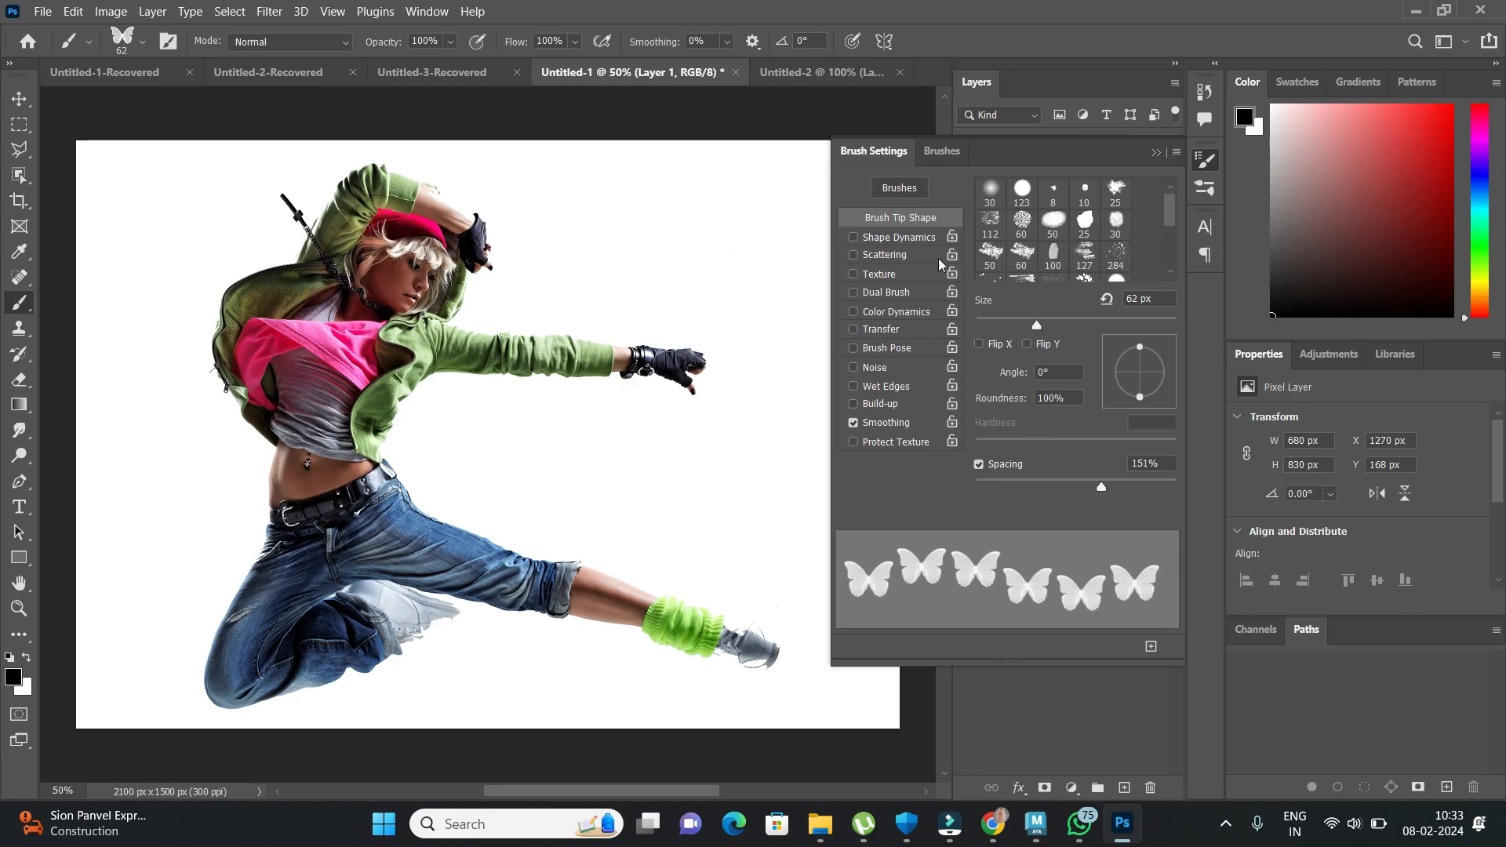
click(900, 237)
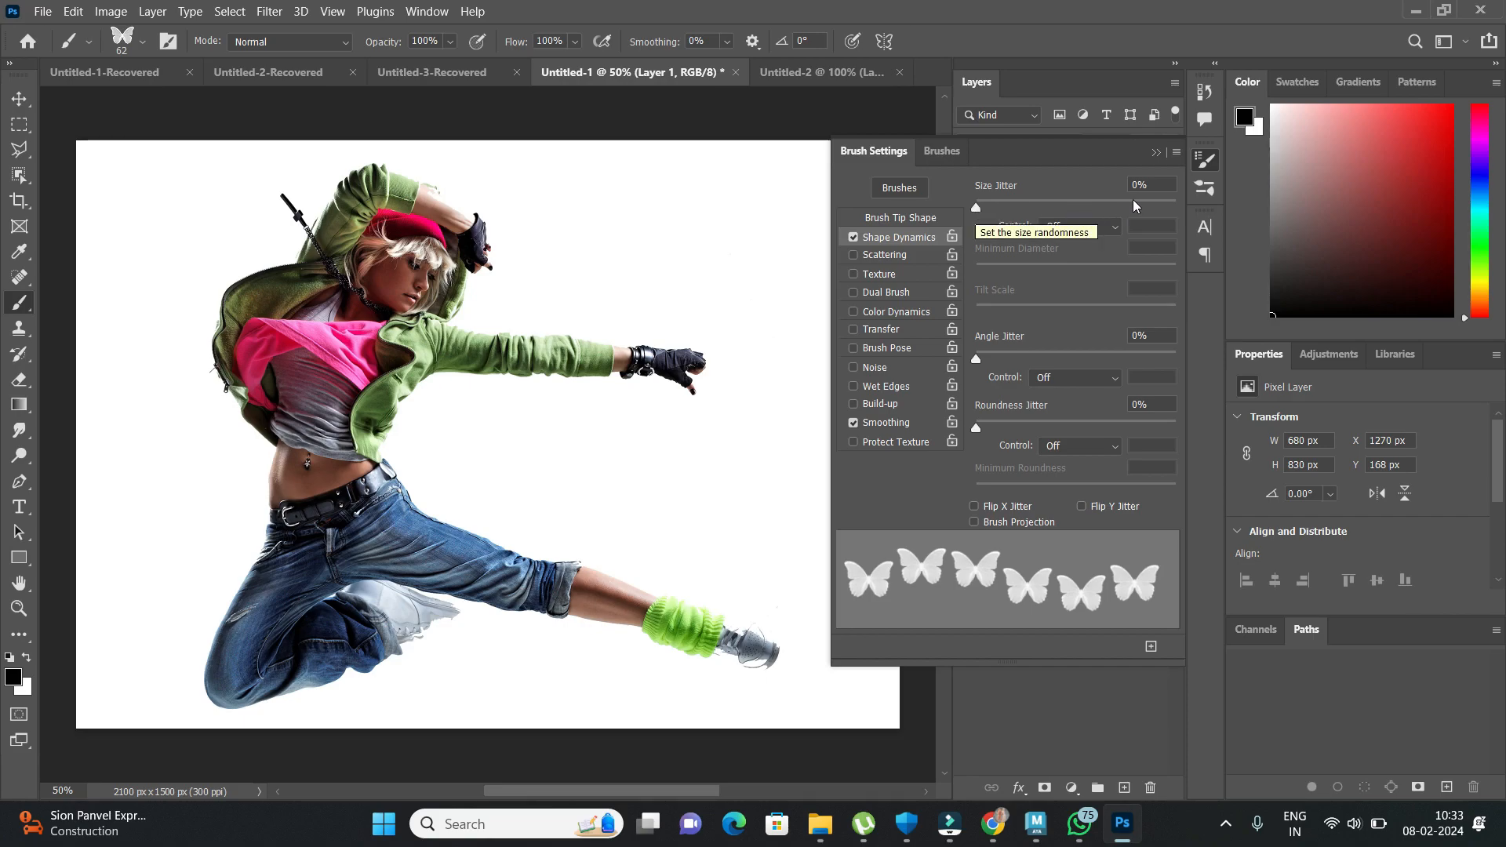
drag(982, 213, 1094, 208)
mouse_move(625, 250)
mouse_down()
mouse_move(691, 263)
mouse_move(752, 325)
mouse_move(733, 395)
mouse_move(610, 471)
mouse_move(679, 515)
mouse_move(721, 572)
mouse_move(632, 568)
mouse_move(557, 475)
mouse_move(490, 448)
mouse_move(502, 539)
mouse_move(463, 652)
mouse_move(657, 684)
mouse_up()
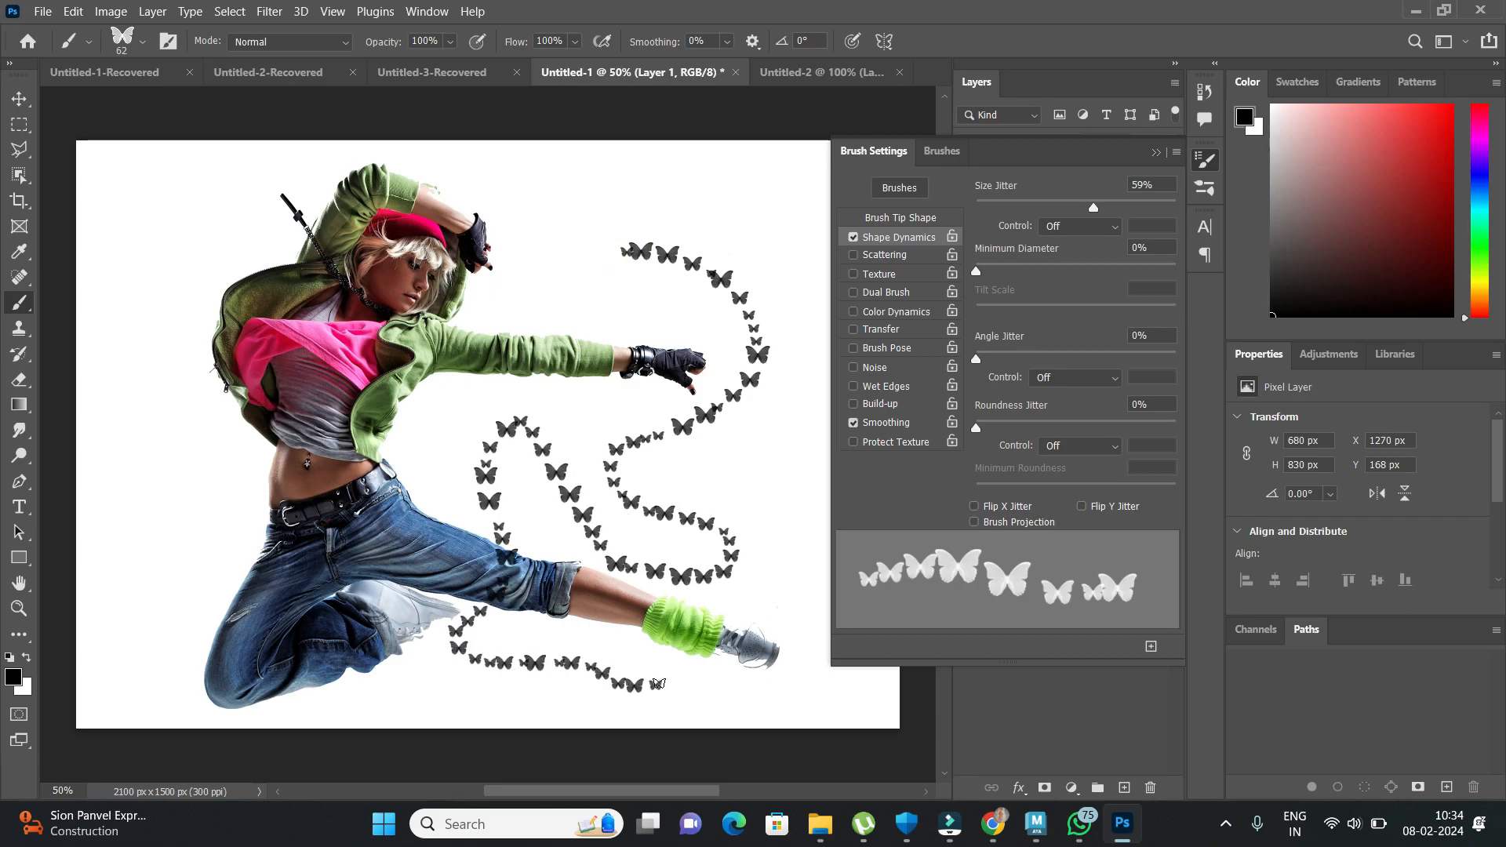
key(ctrl)
key(ctrl+z)
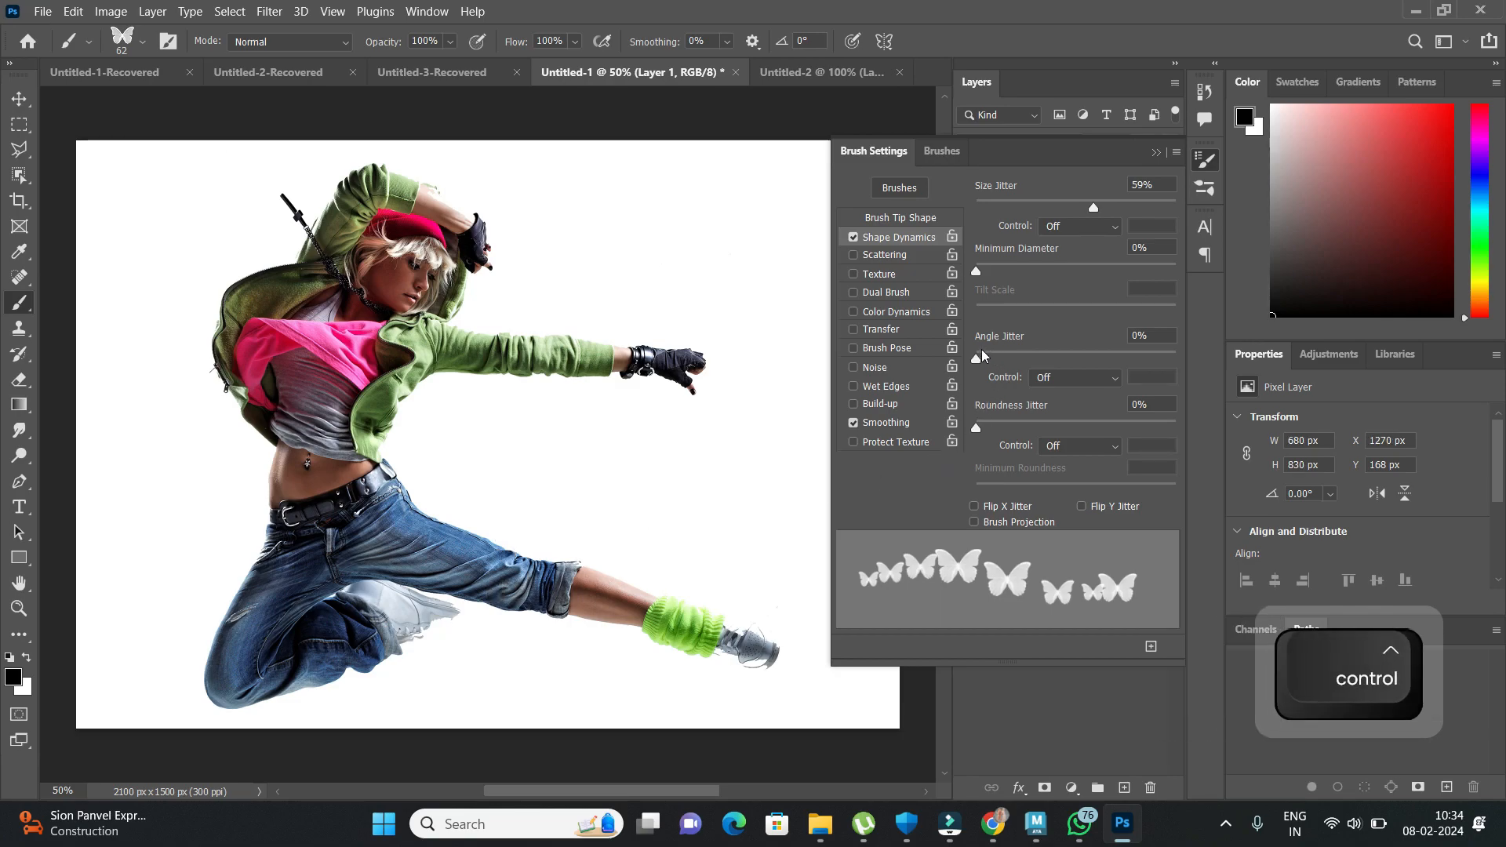
Try an angle jitter of 52% with a winding butterfly stroke beside the dancer.
drag(977, 361, 1080, 367)
mouse_move(624, 263)
mouse_down()
mouse_move(710, 286)
mouse_move(792, 344)
mouse_move(740, 393)
mouse_move(630, 407)
mouse_move(626, 482)
mouse_move(687, 531)
mouse_move(653, 576)
mouse_move(662, 631)
mouse_move(703, 675)
mouse_move(613, 673)
mouse_move(562, 485)
mouse_move(523, 480)
mouse_up()
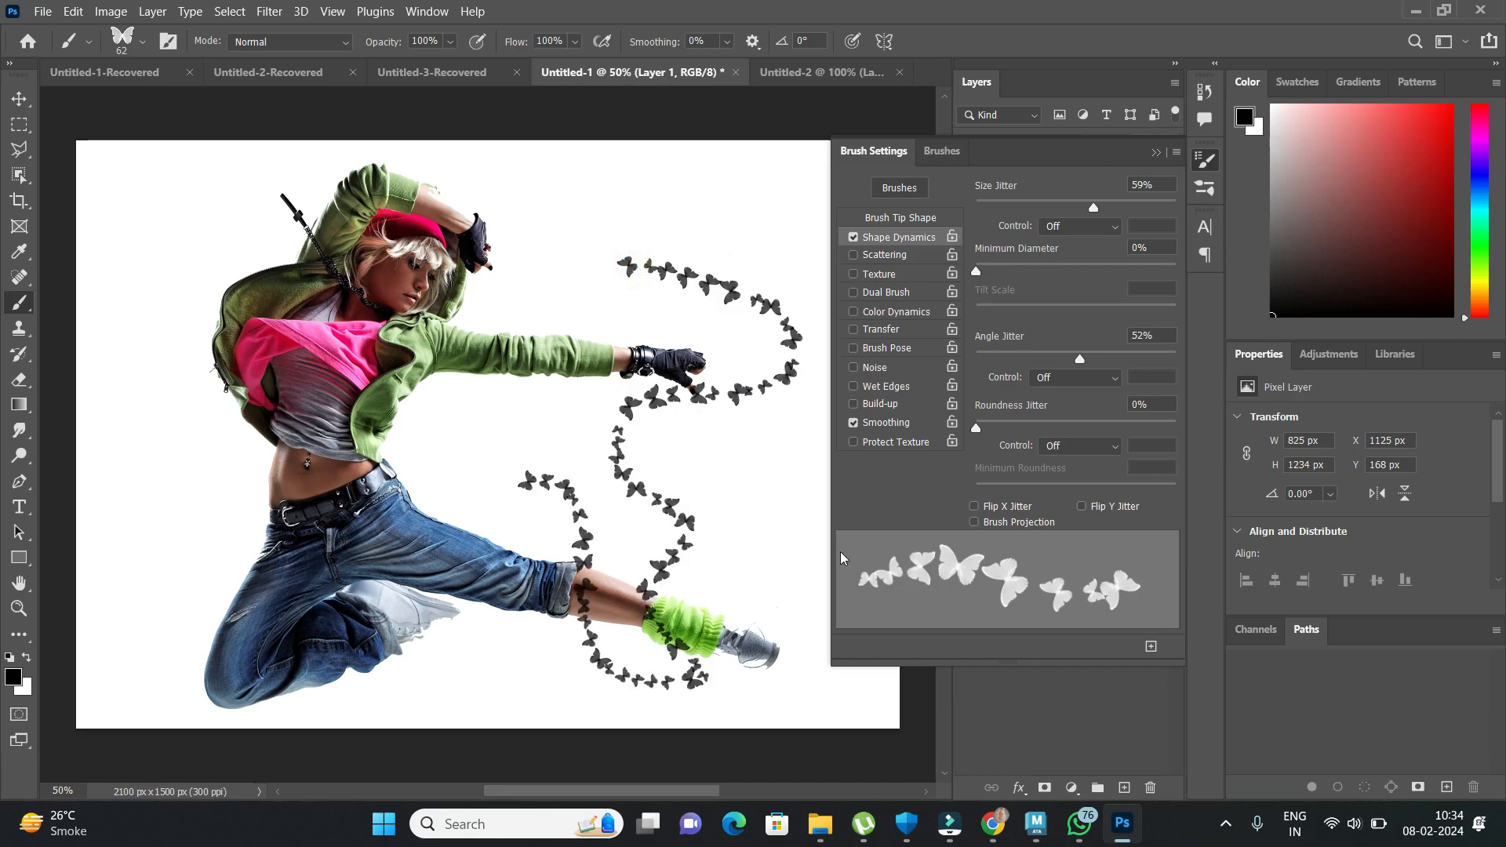
key(ctrl)
Reduce the size jitter to 12% and the angle jitter to 9%, and undo the trial butterfly stroke.
click(912, 244)
drag(1093, 207, 1001, 208)
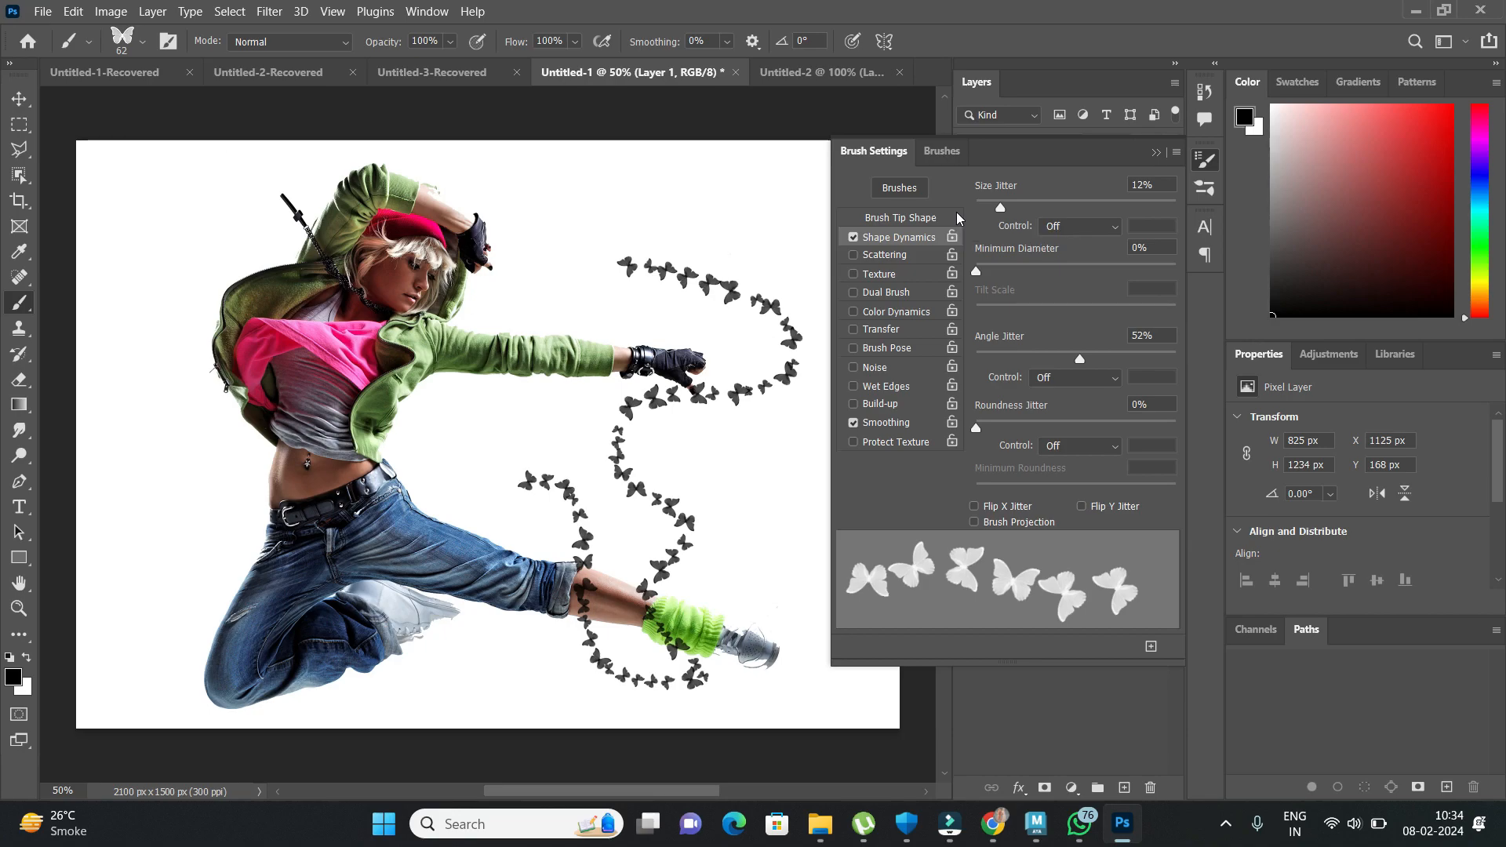
drag(1081, 360, 995, 362)
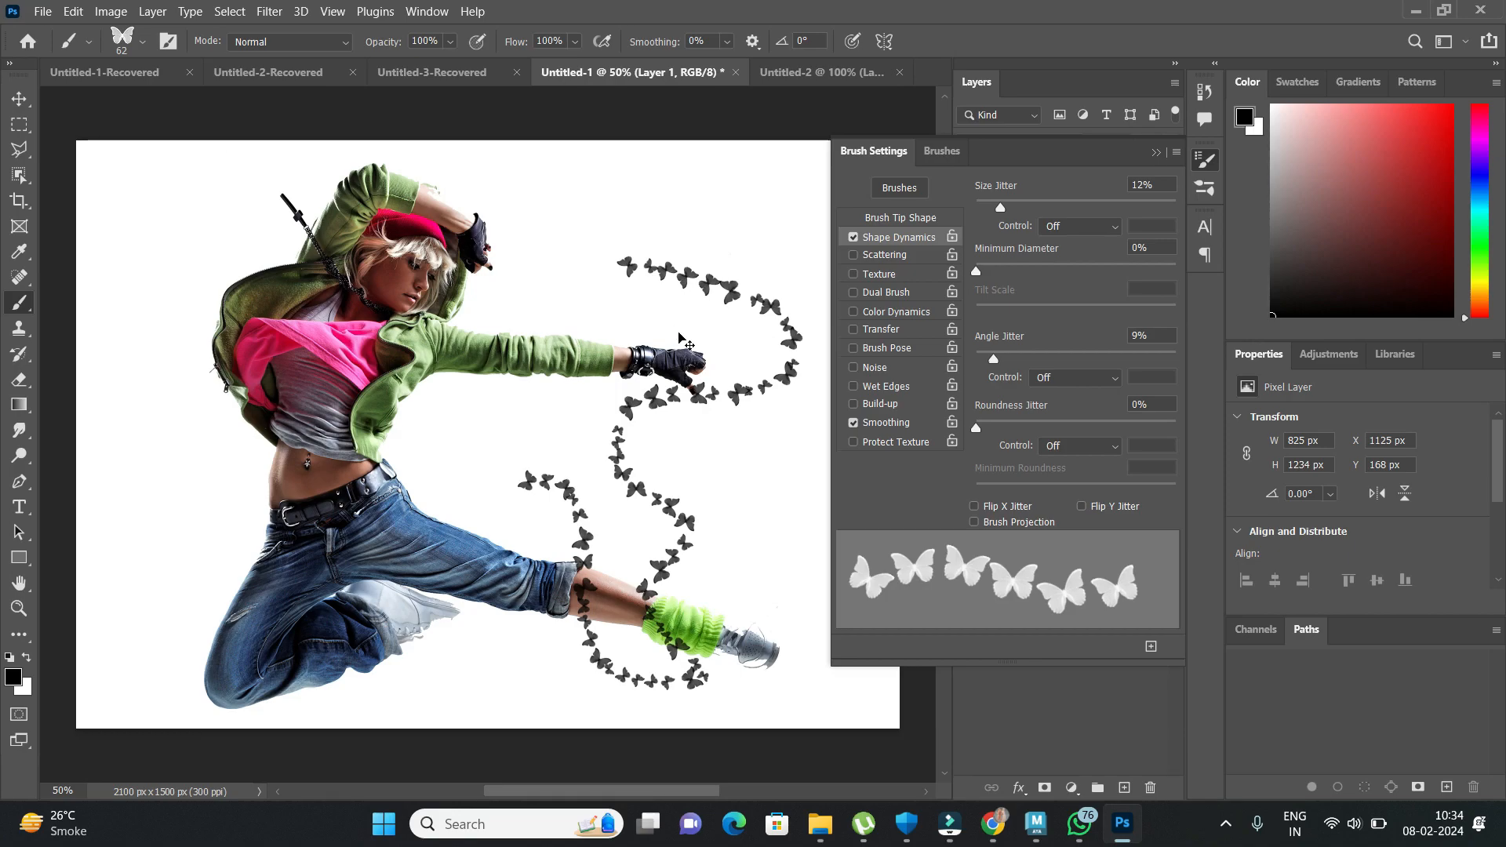
key(ctrl+z)
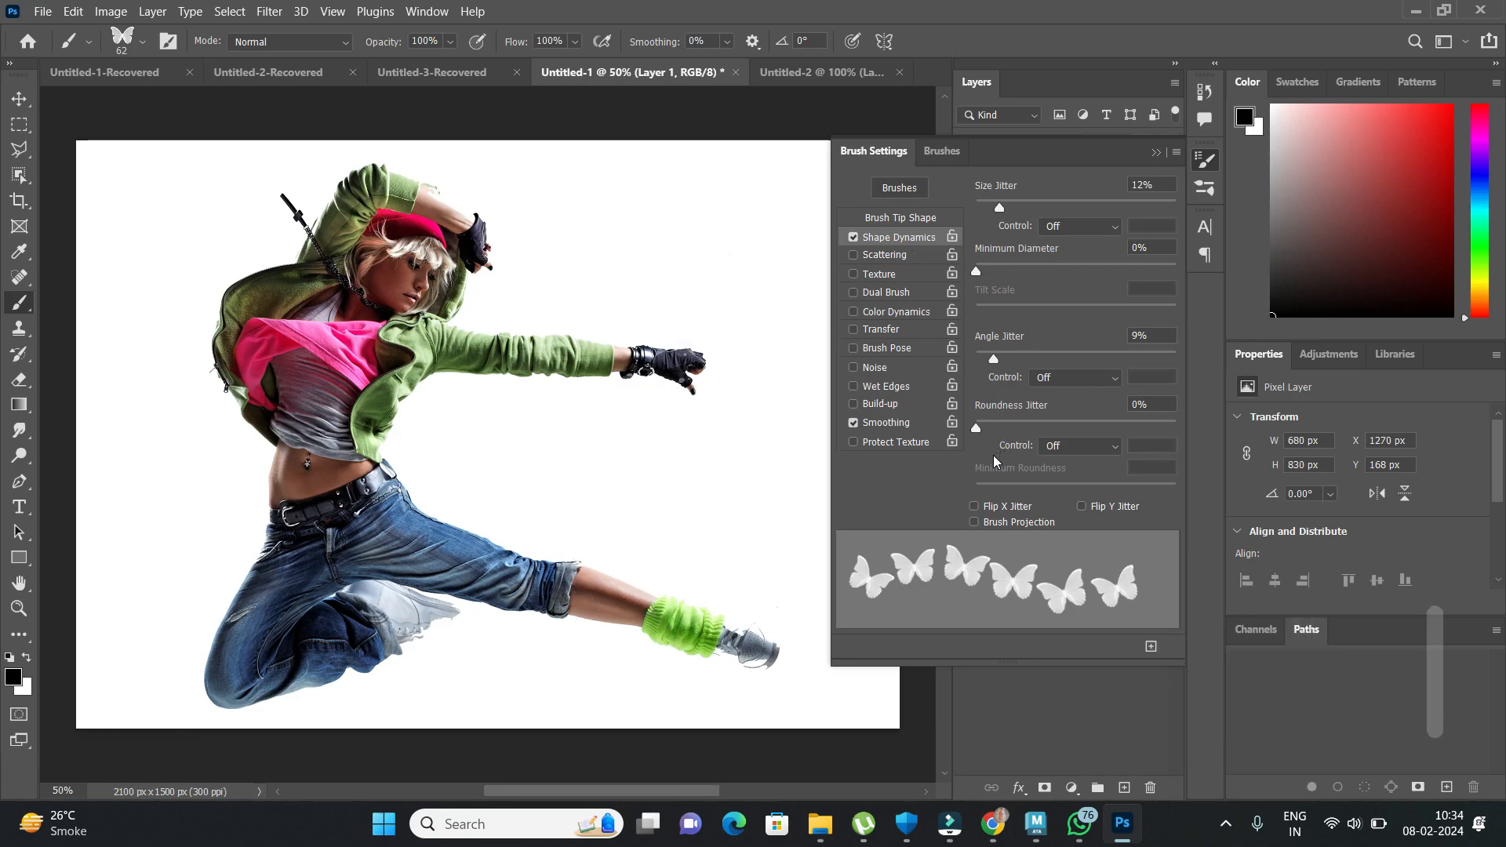
Set the brush's roundness jitter to 25%, undo a trial stroke made with it and collapse the brush settings.
drag(979, 429, 1026, 432)
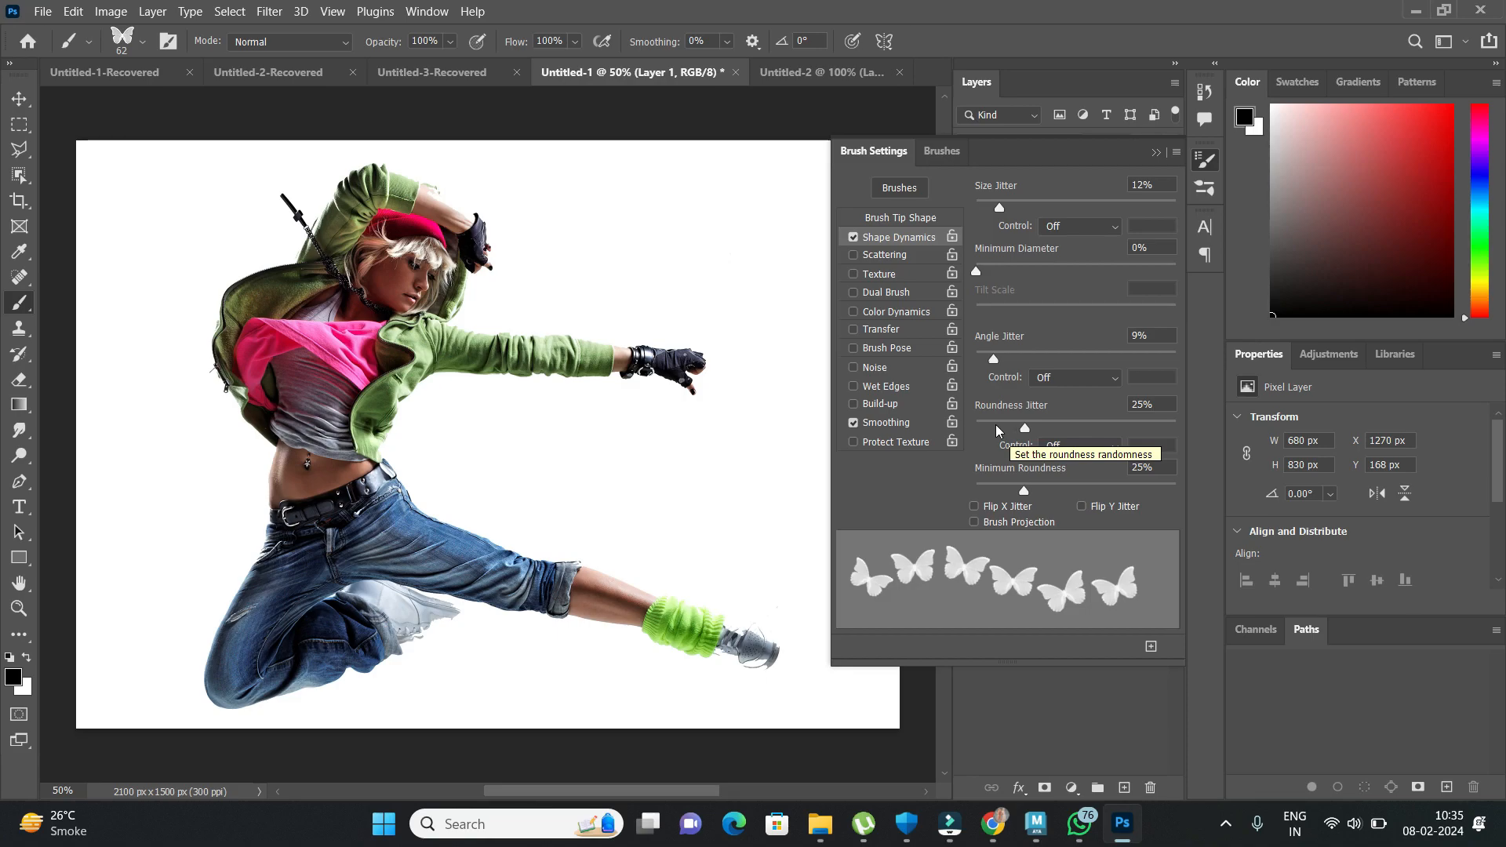
mouse_move(636, 433)
mouse_down()
mouse_move(639, 481)
mouse_move(766, 535)
mouse_move(775, 584)
mouse_move(752, 260)
mouse_move(656, 252)
mouse_move(734, 490)
mouse_move(734, 539)
mouse_move(721, 506)
mouse_up()
key(ctrl+z)
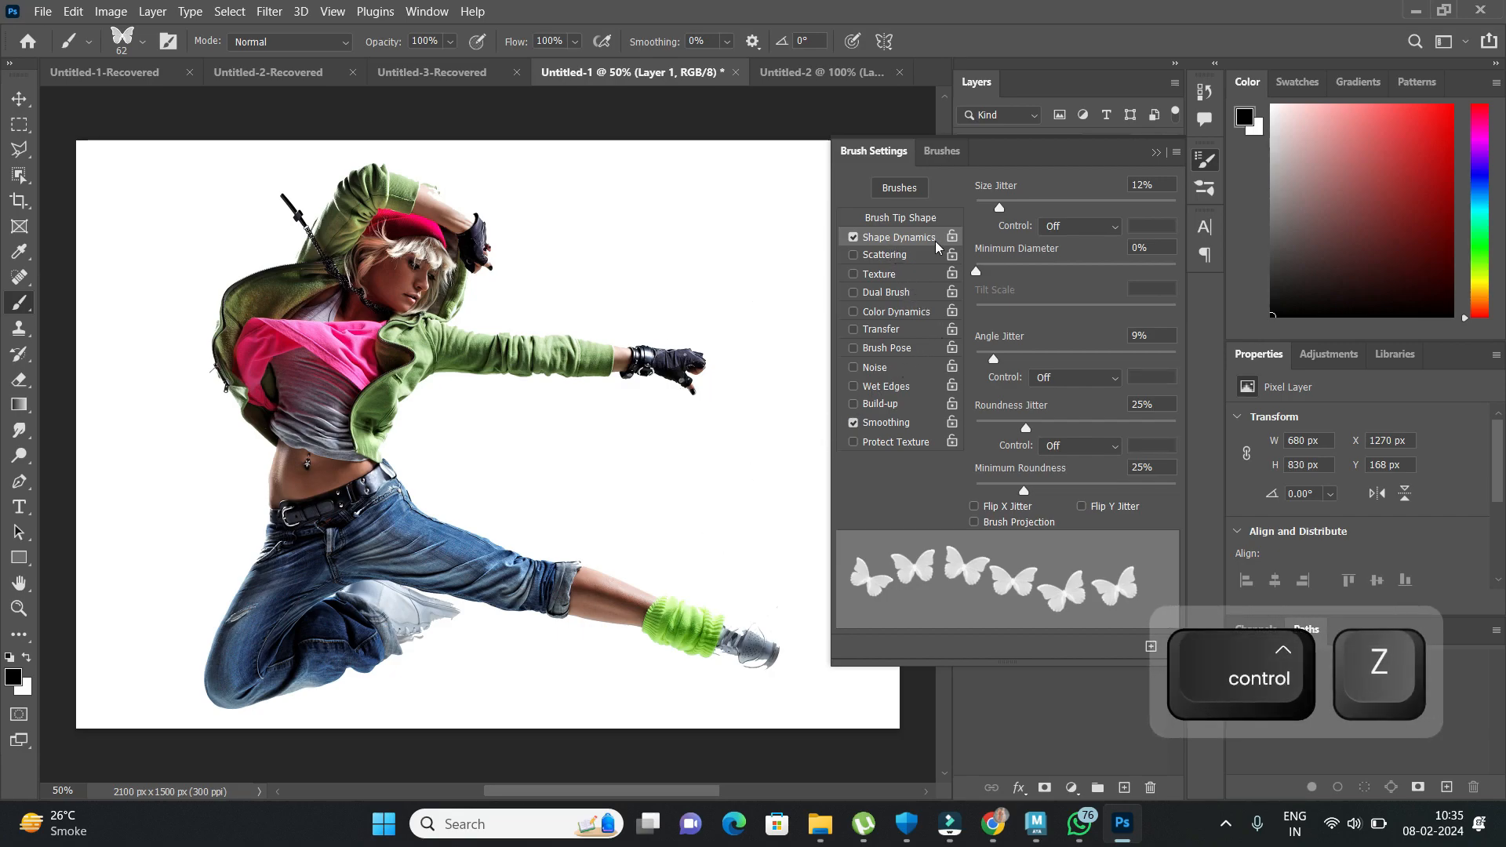
click(1157, 154)
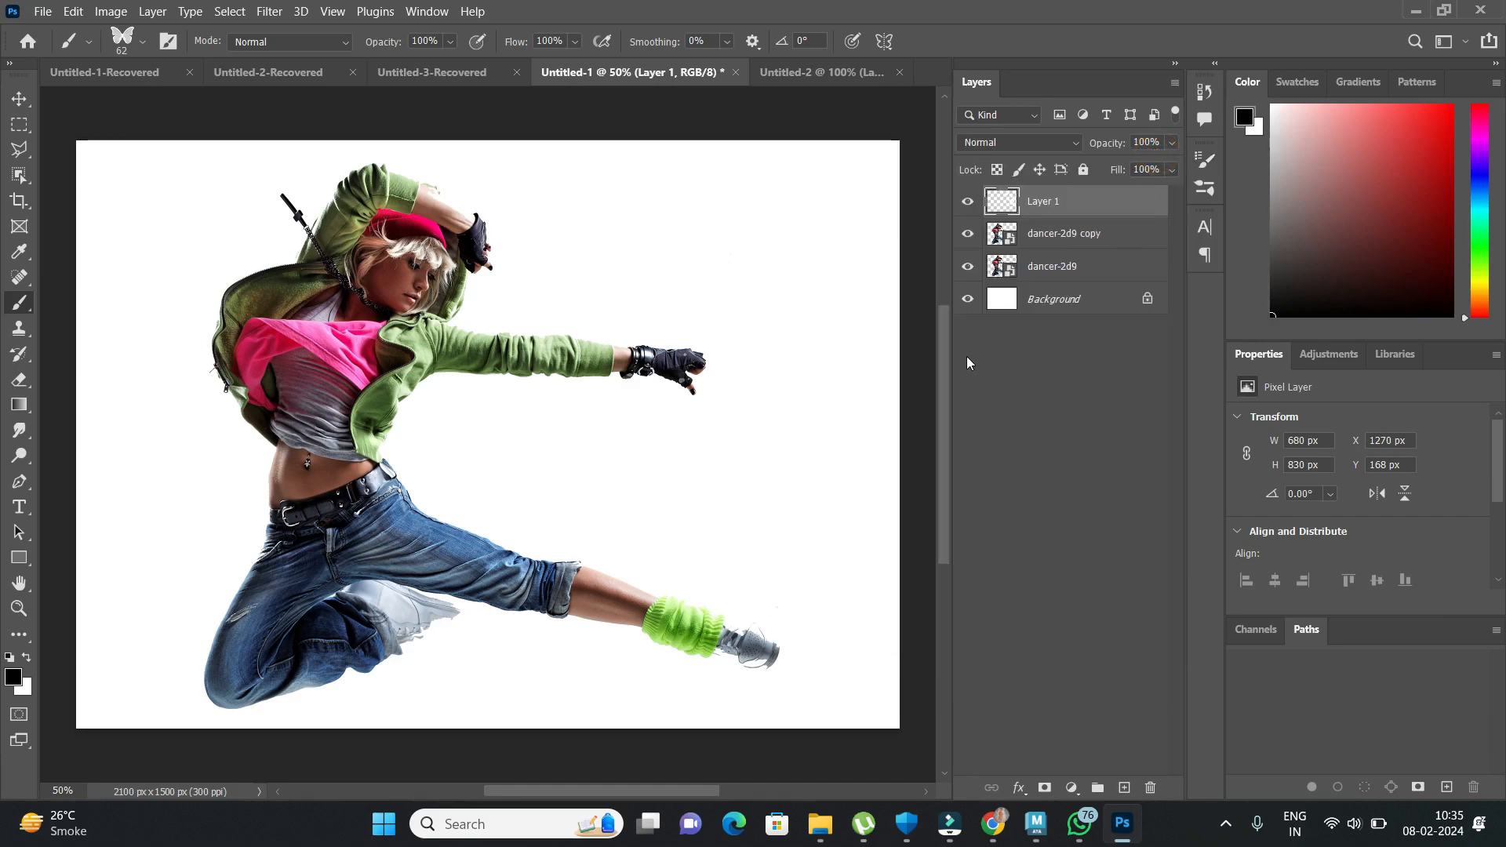
Rename the dancer-2d9 layer as liquify.
click(1089, 244)
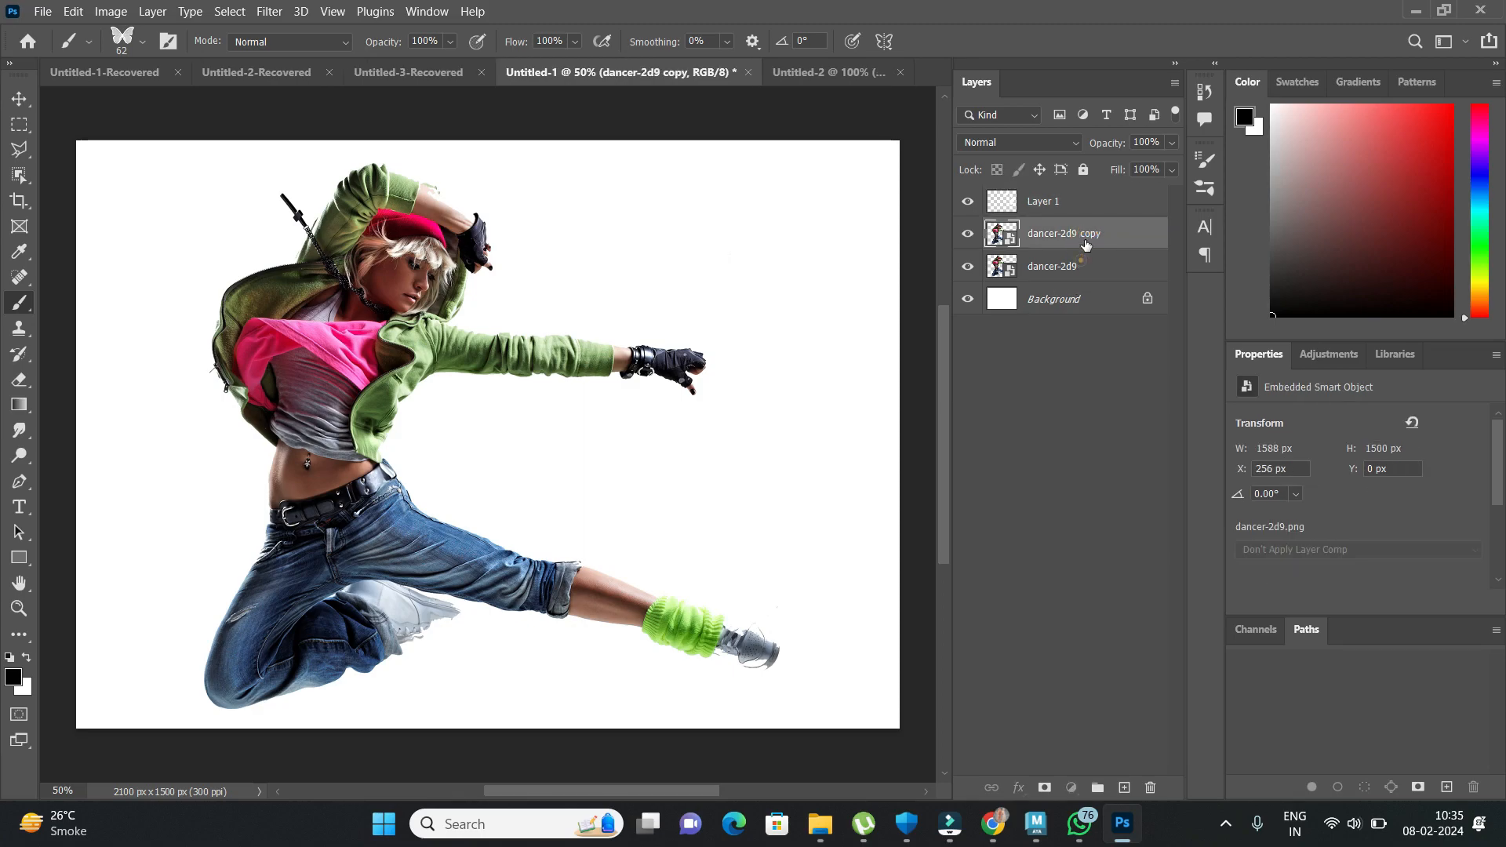
click(1081, 261)
click(1091, 234)
click(1079, 265)
click(1098, 229)
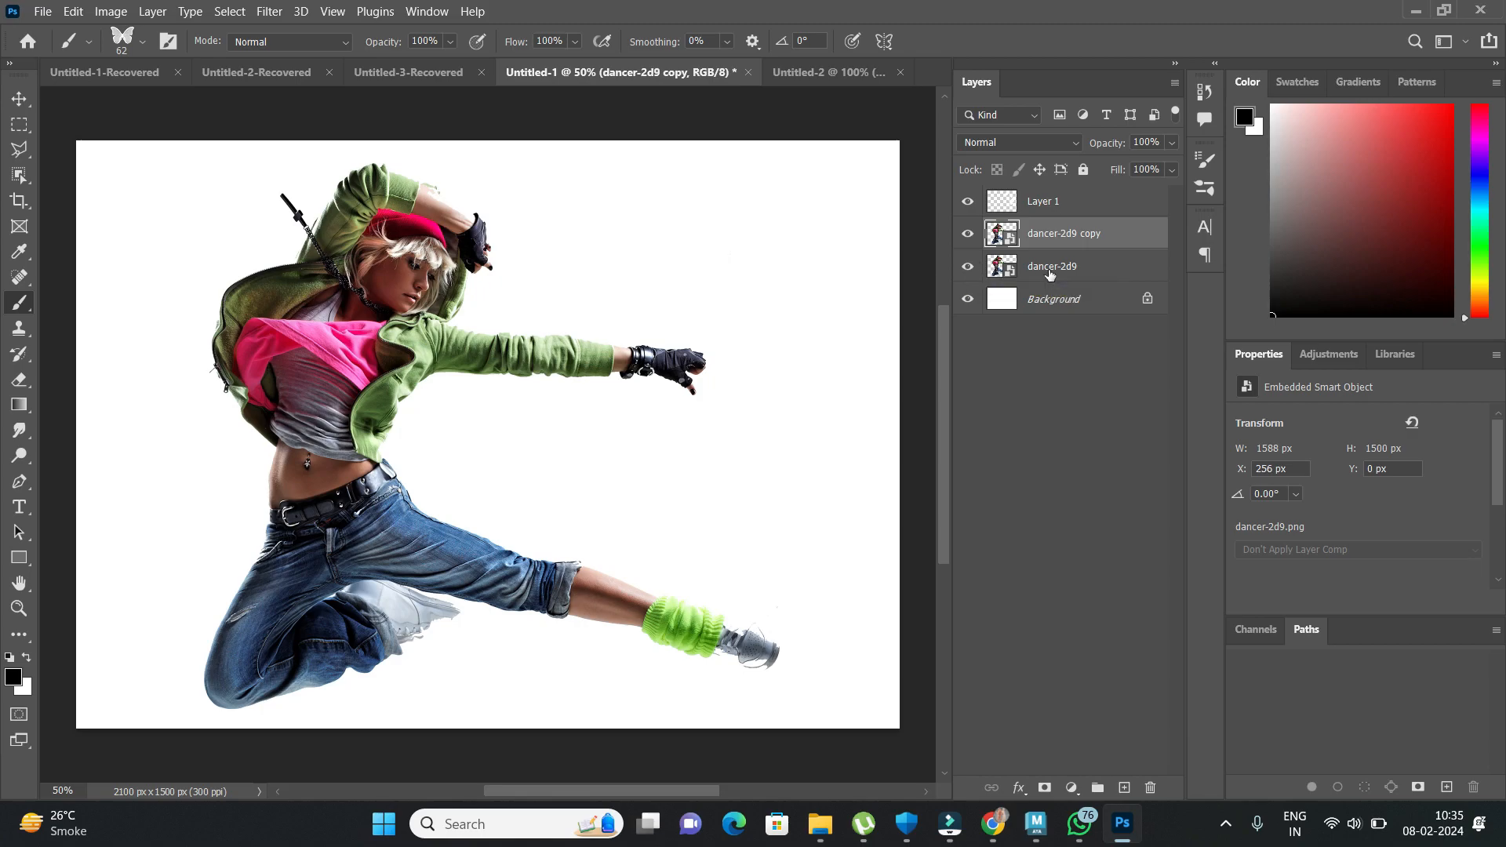
click(1049, 267)
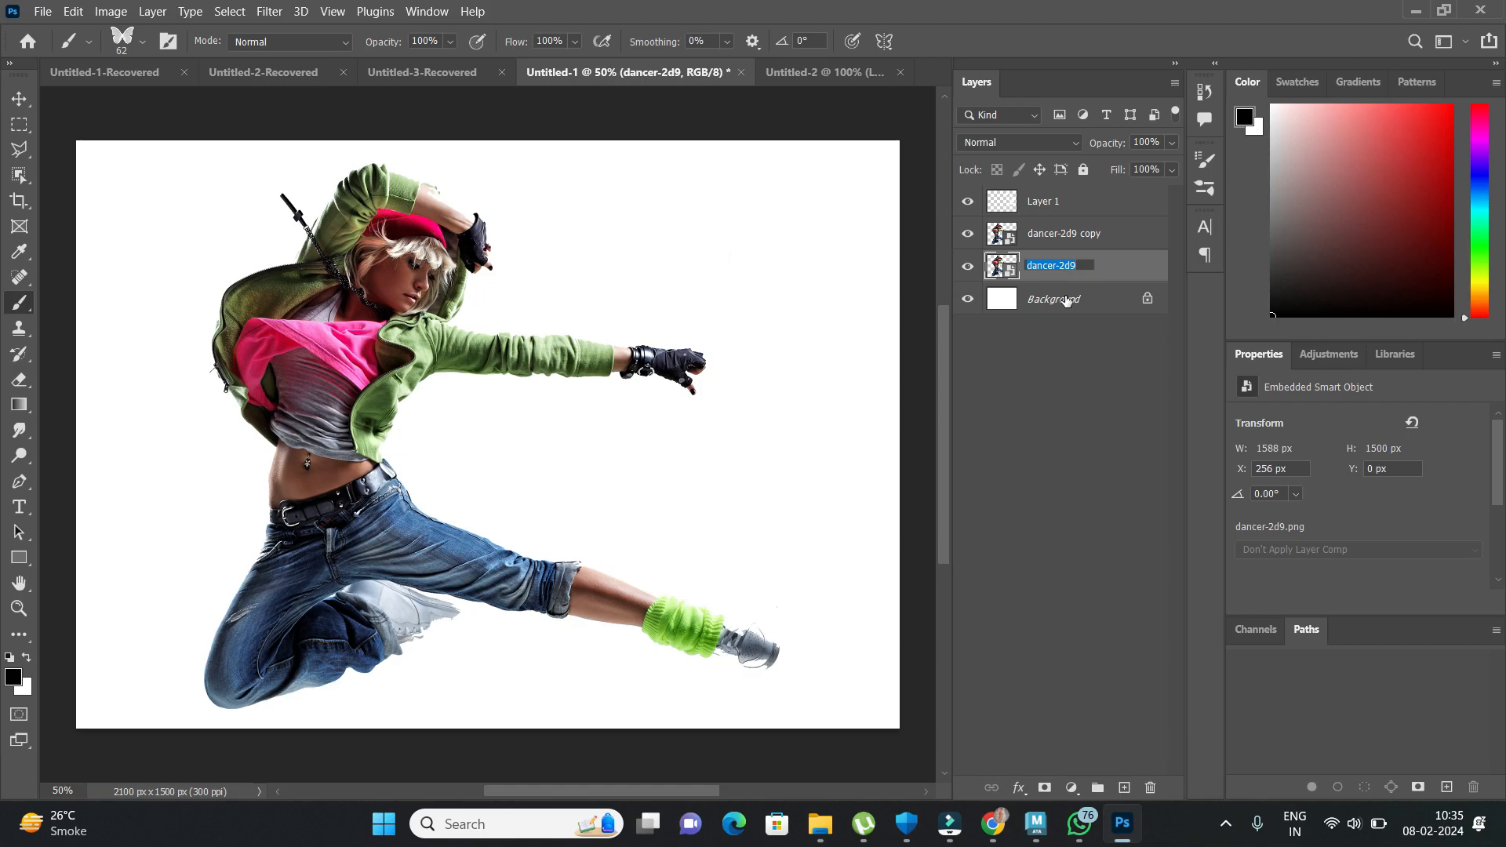
text(liquify)
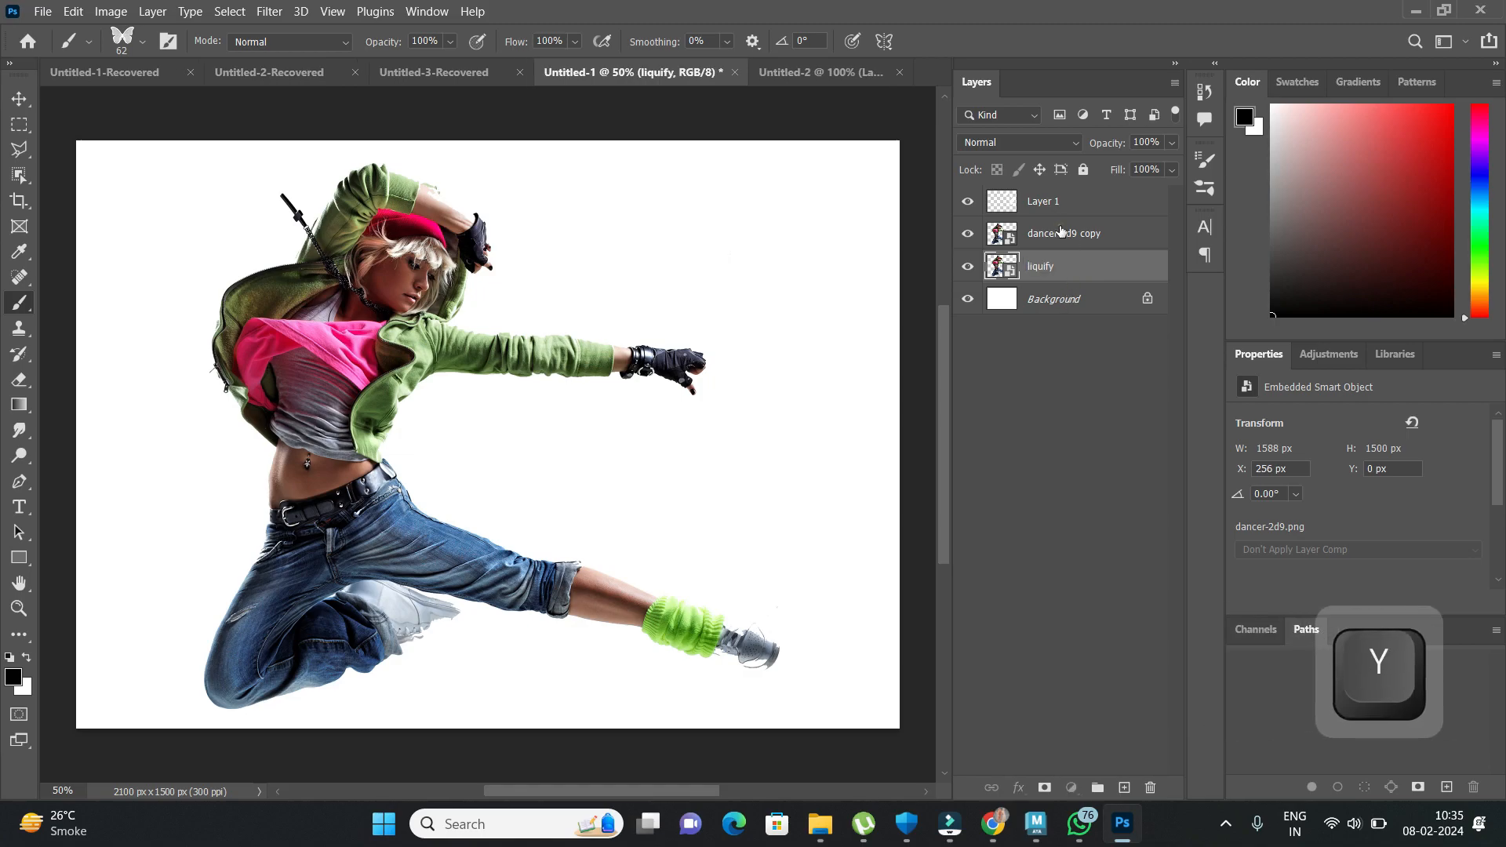
Rename the dancer-2d9 copy layer as main.
double_click(1067, 234)
text(main)
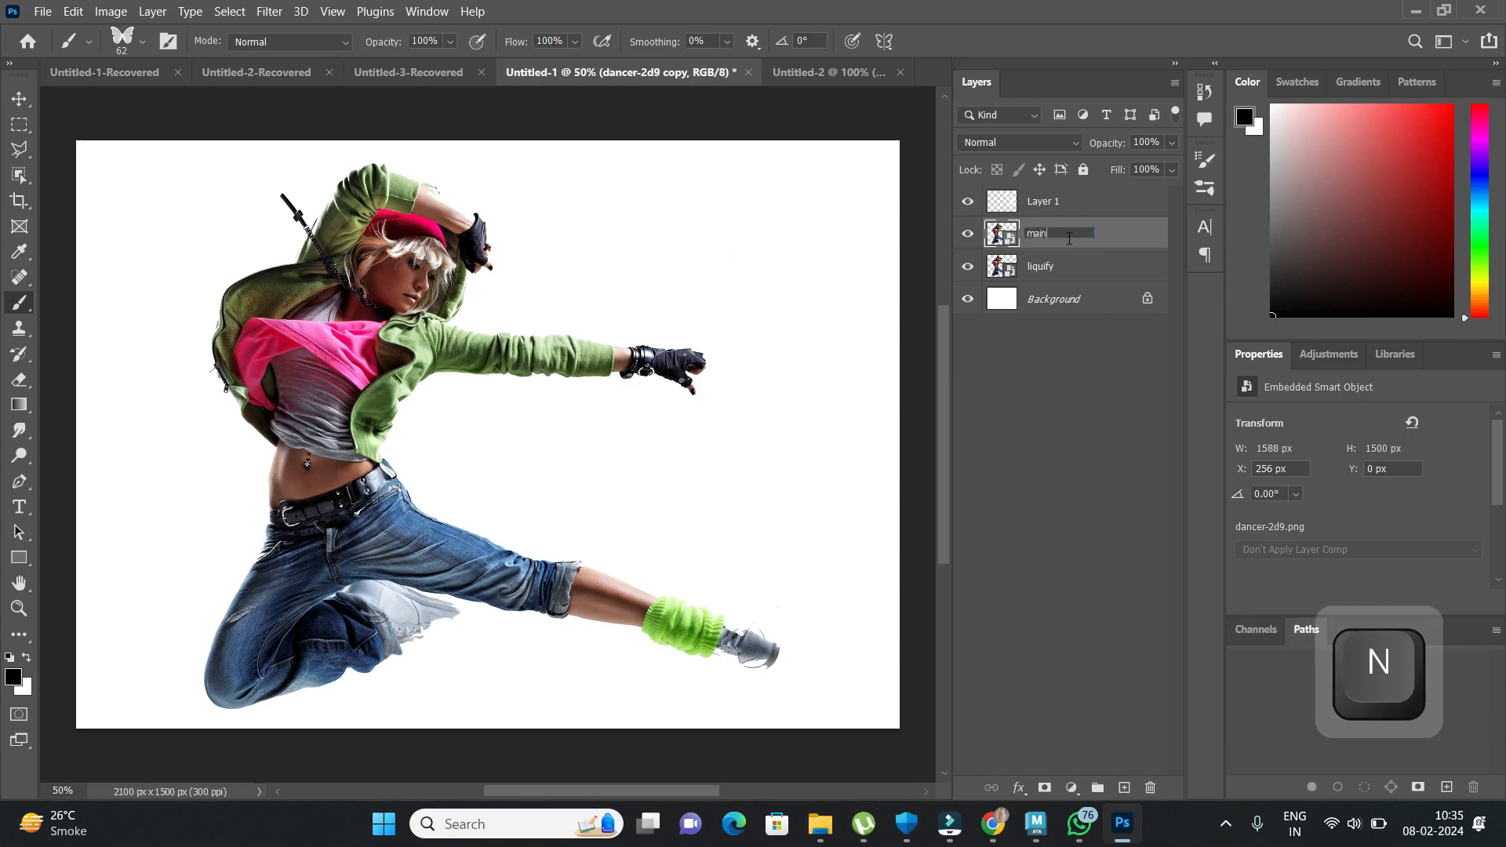
key(Return)
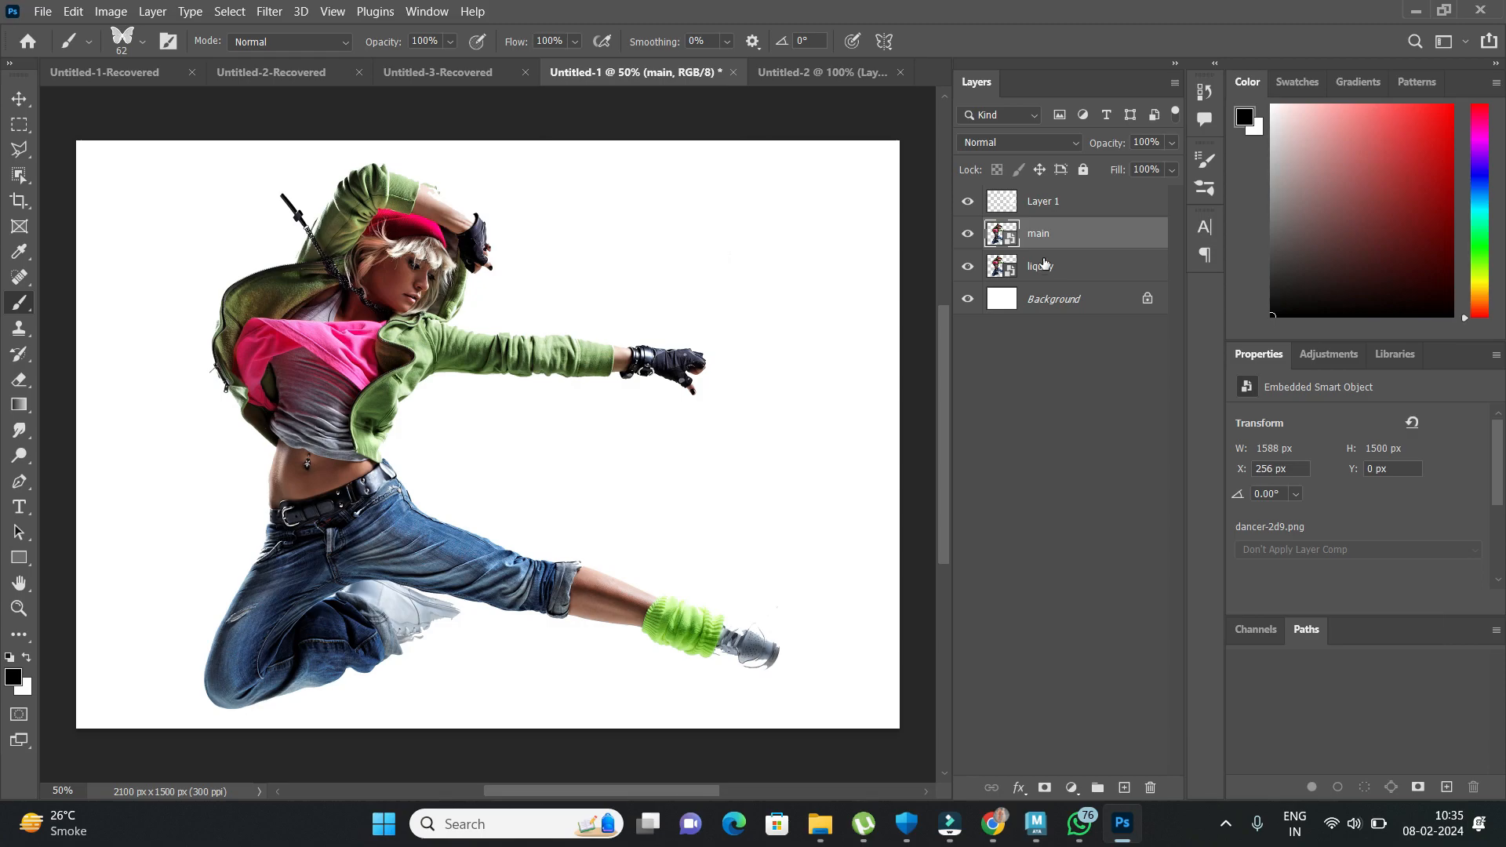
Hide the main layer and delete the empty Layer 1.
click(1068, 270)
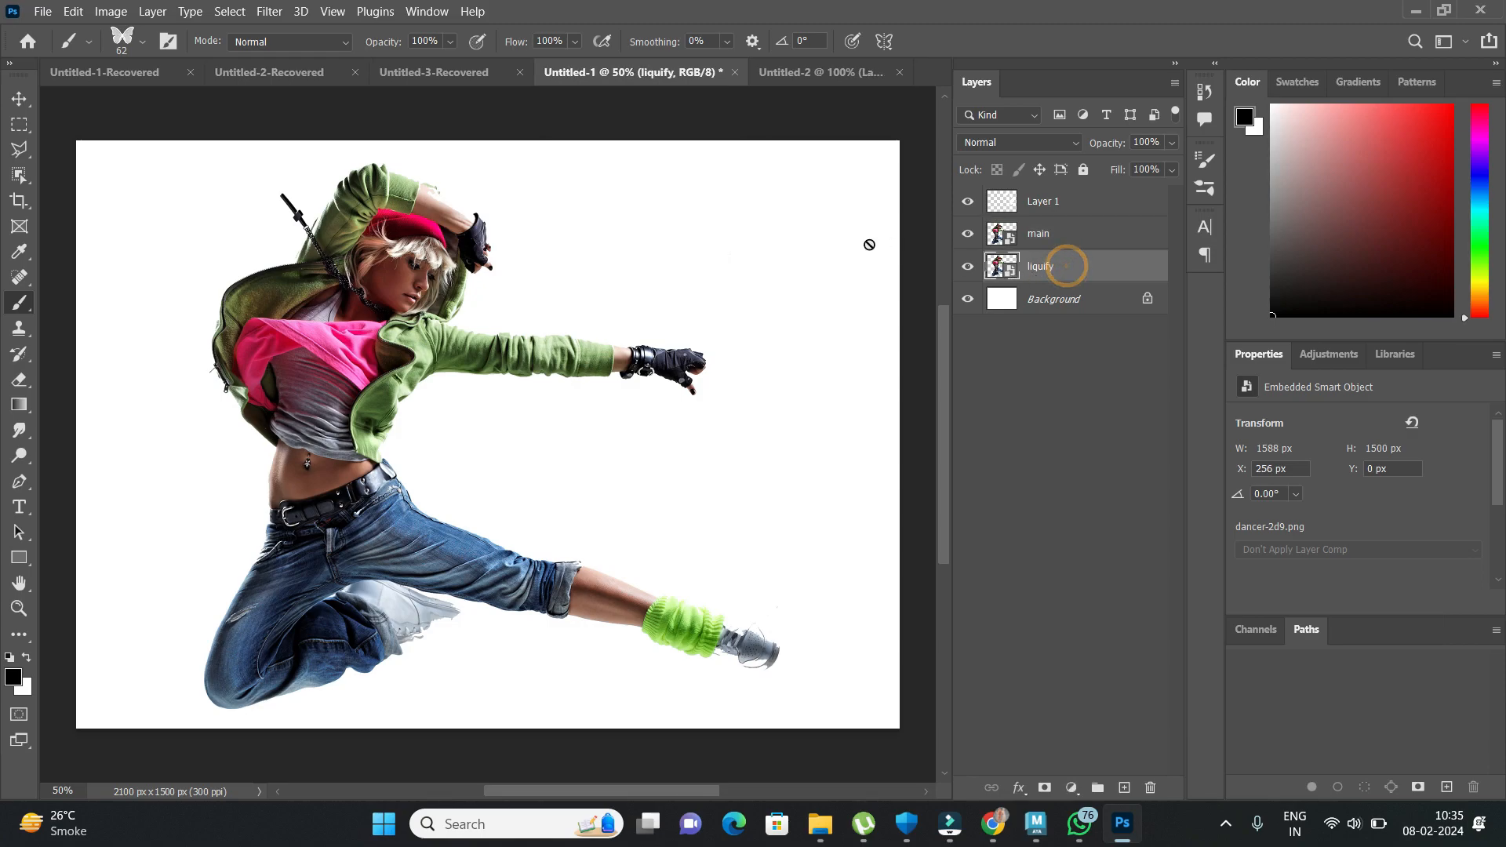
click(271, 12)
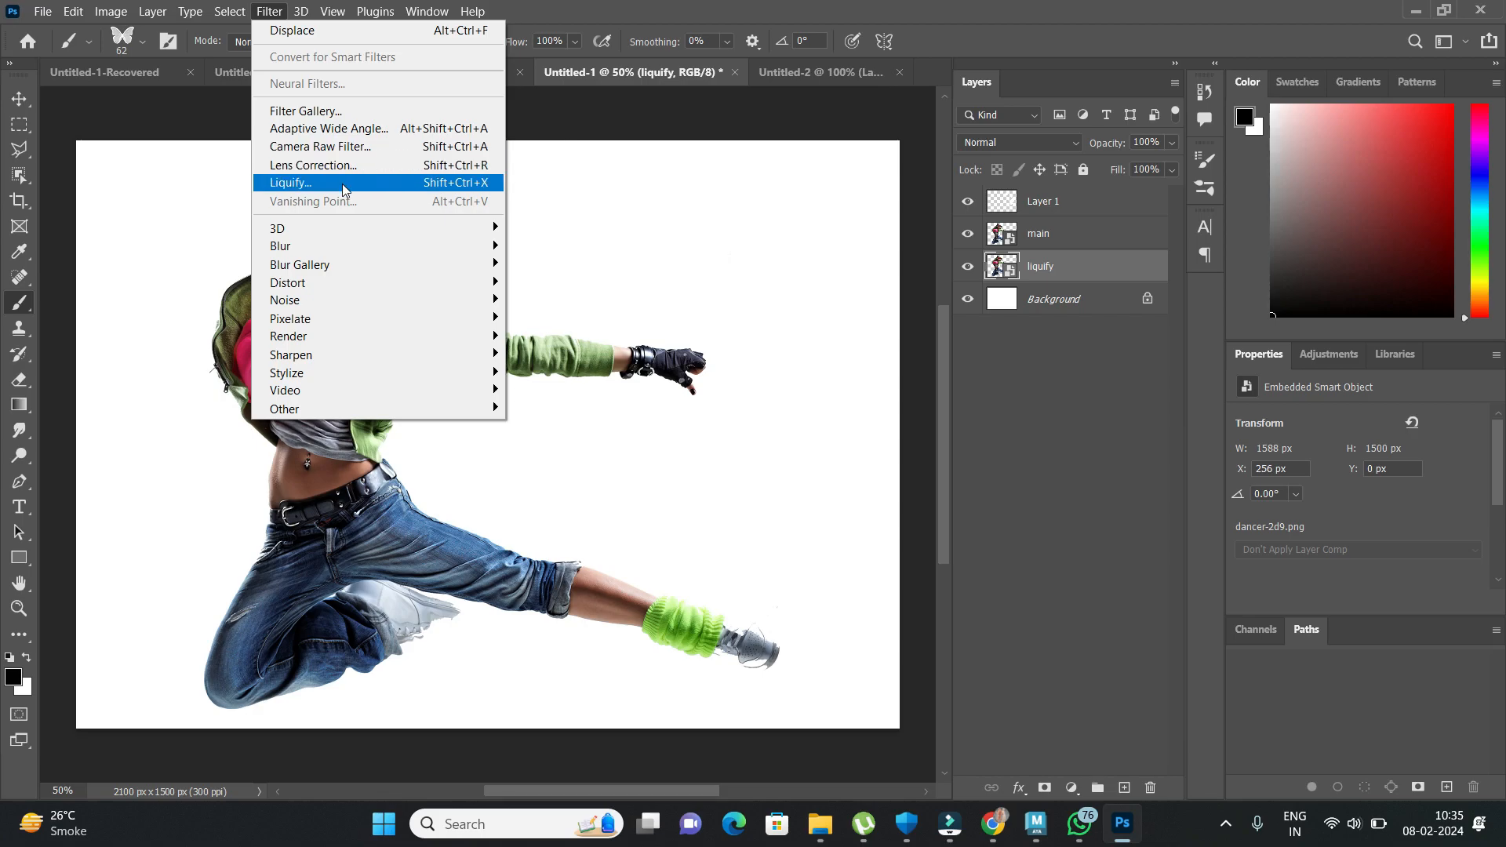
click(451, 190)
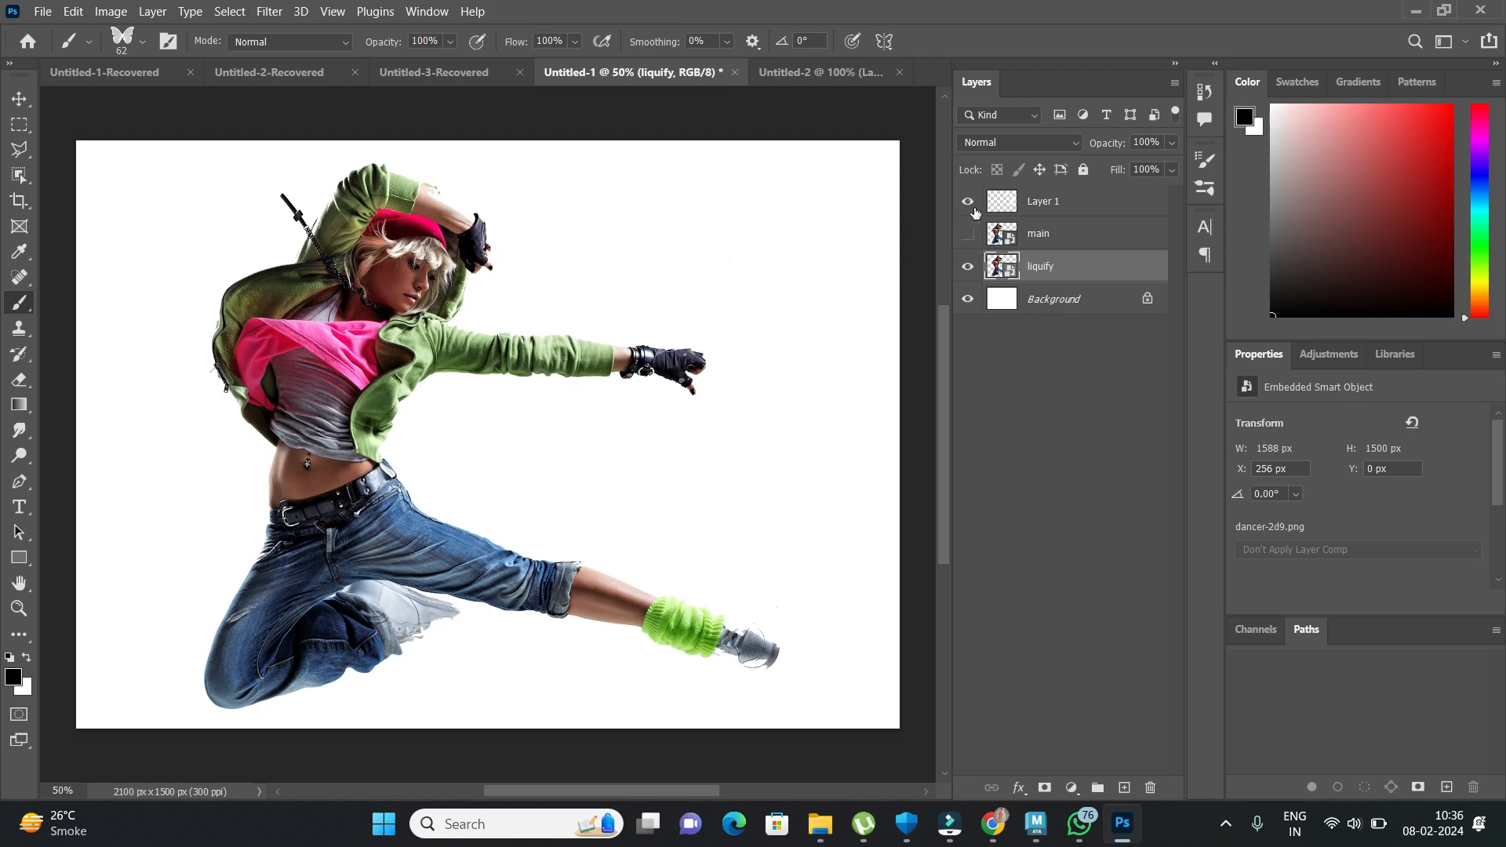
drag(1074, 204, 1150, 787)
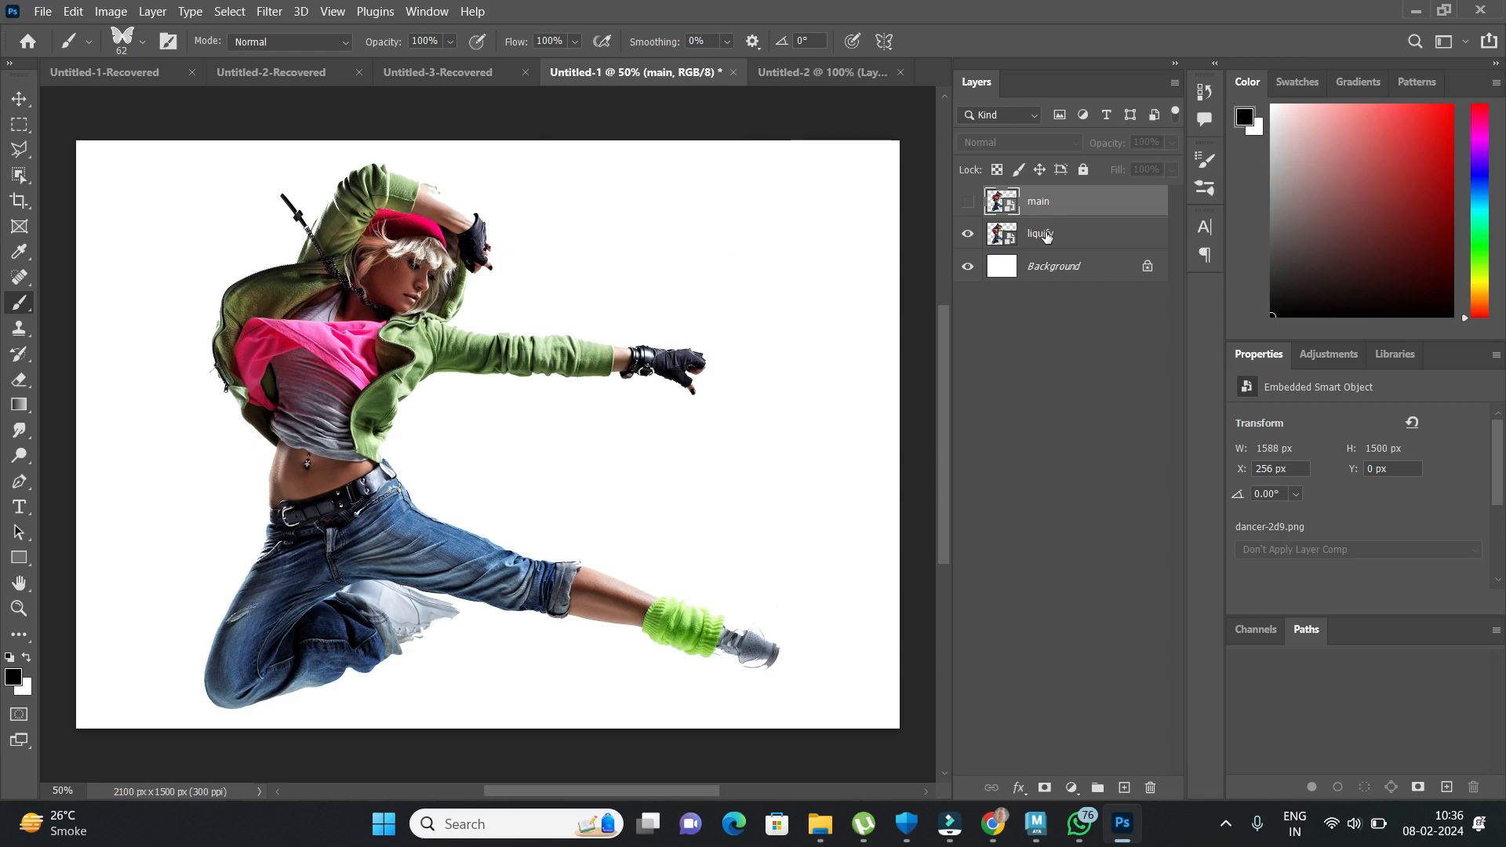
Open the Liquify filter on the liquify layer and choose the Forward Warp tool.
click(1045, 234)
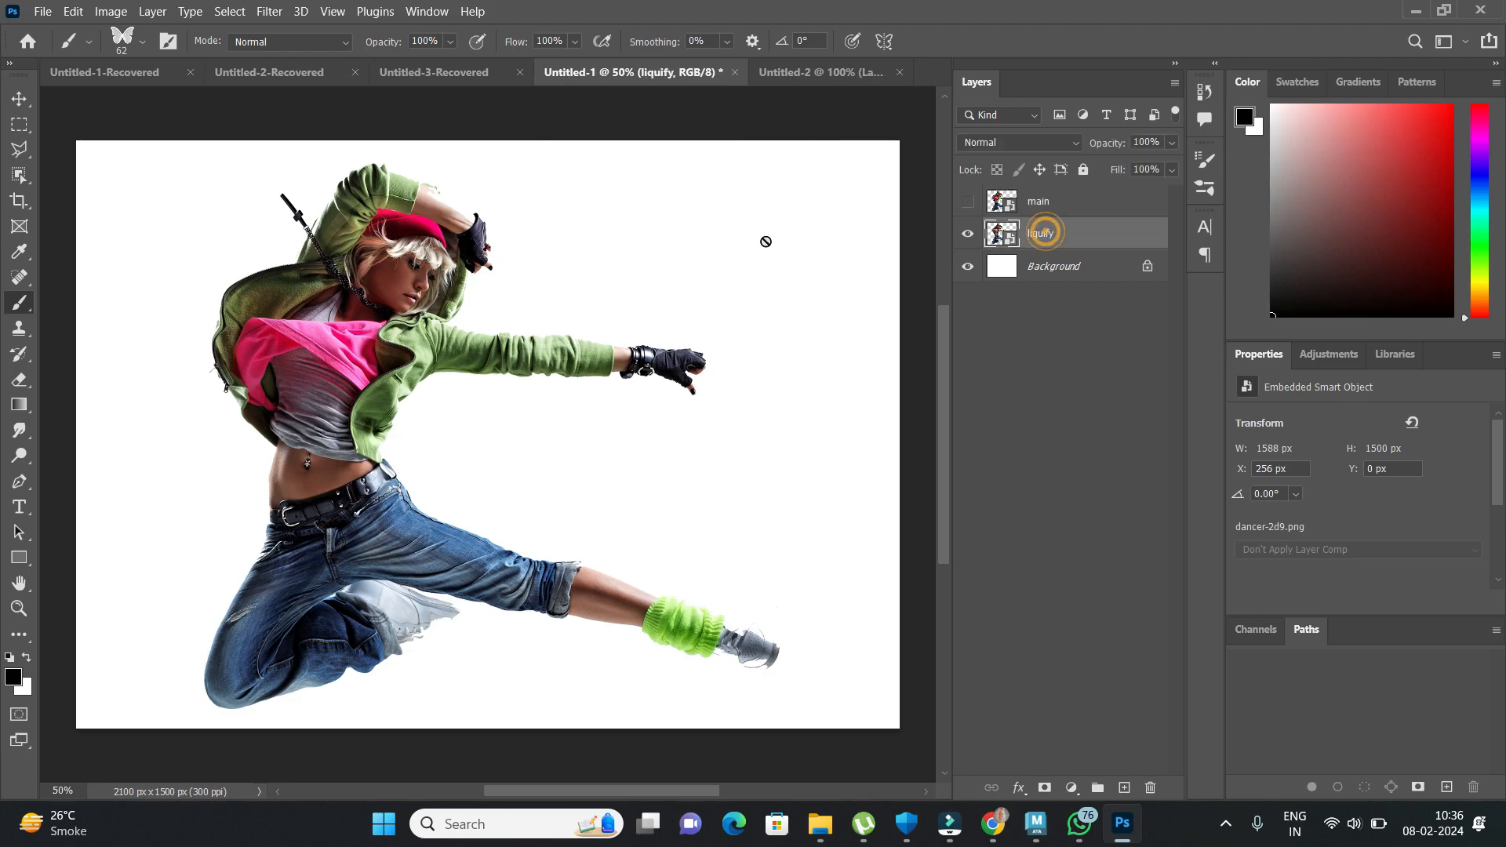
click(282, 11)
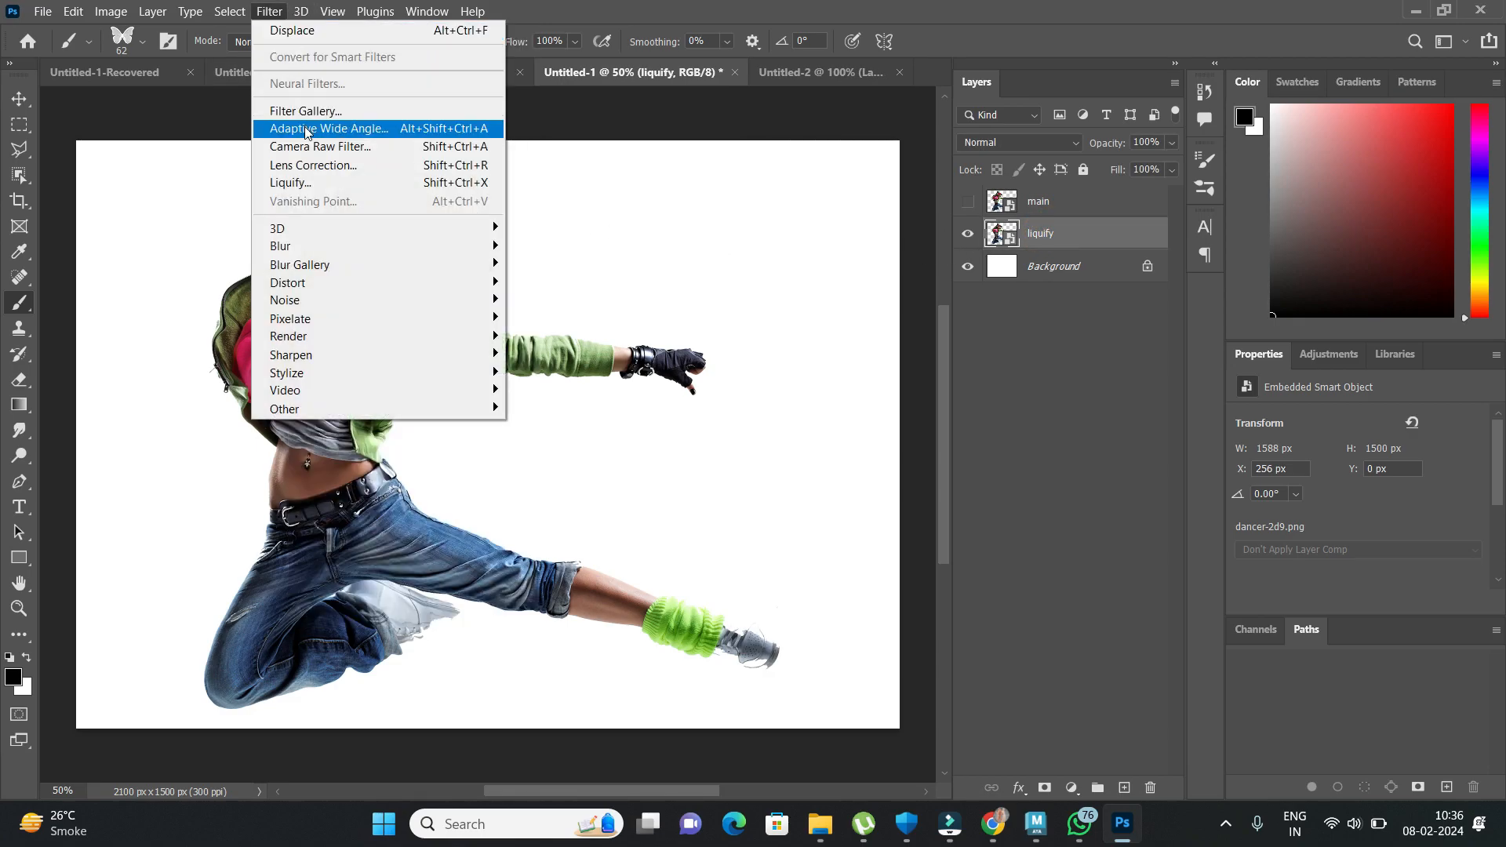
click(302, 183)
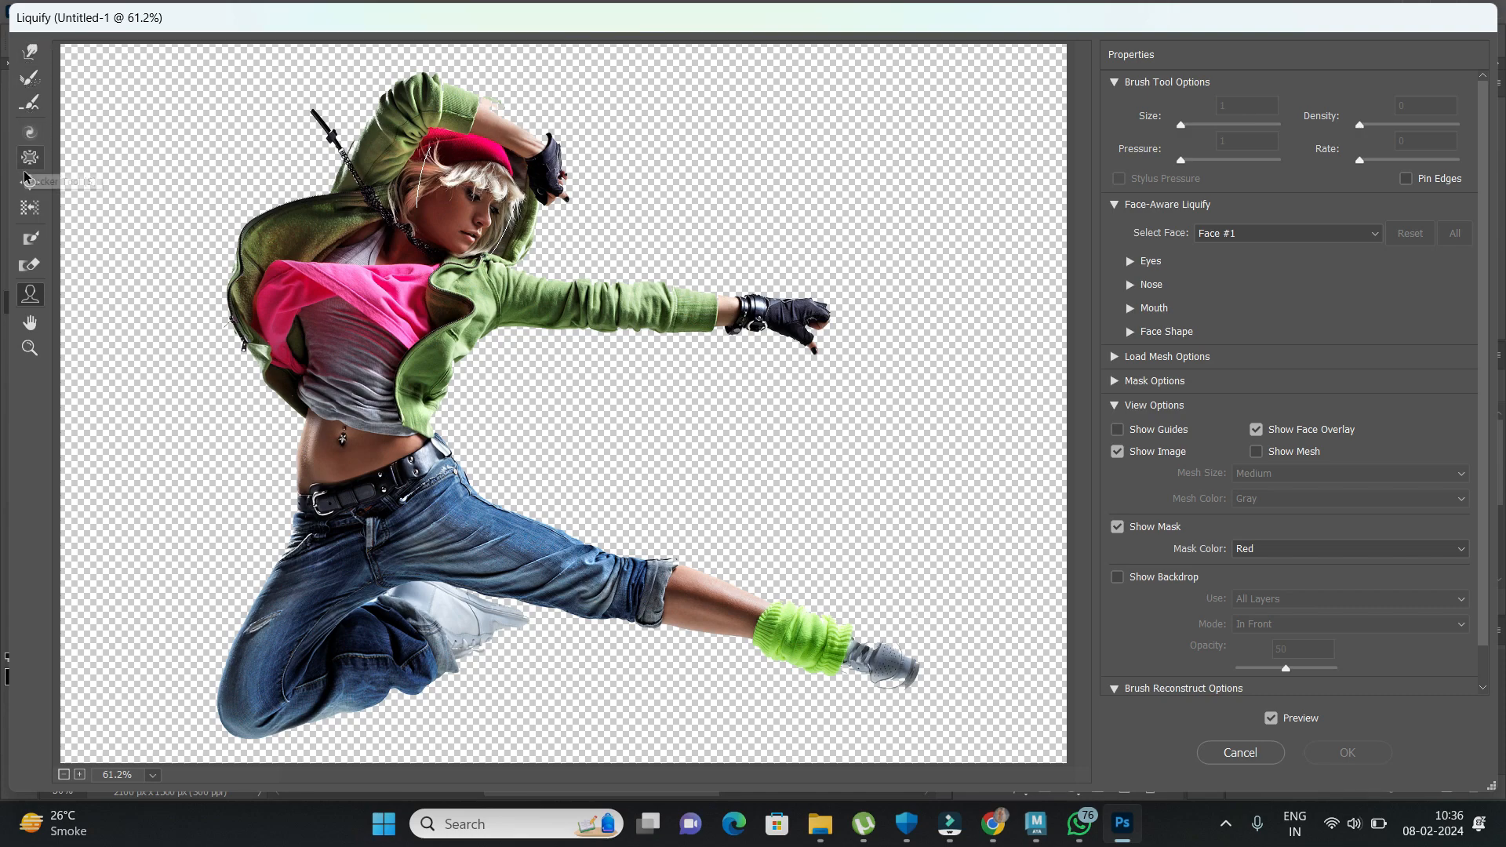
click(31, 53)
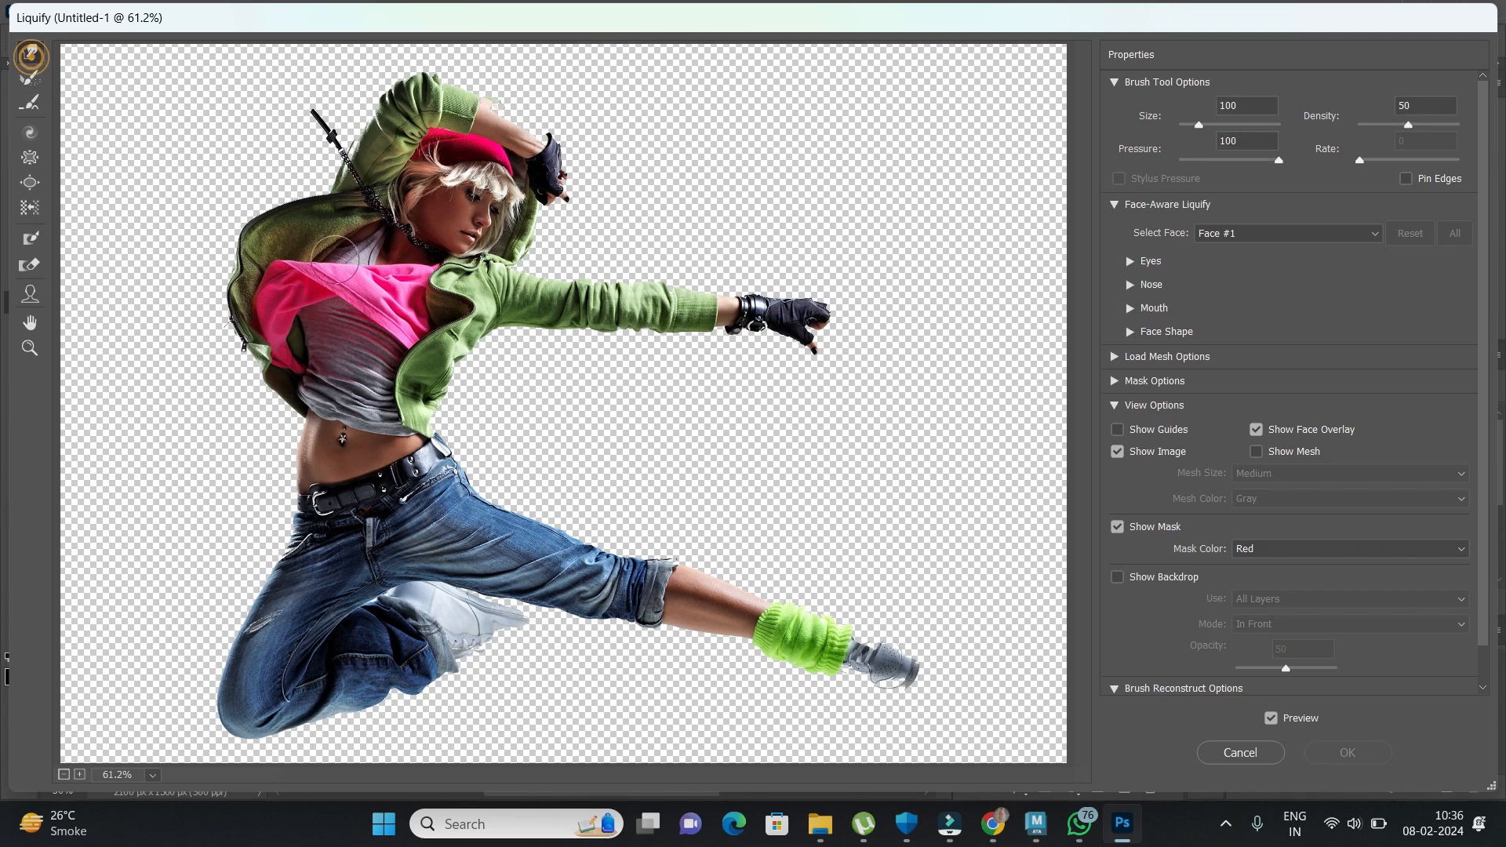
Try pulling the outstretched green sleeve upward with the Forward Warp tool, and undo those strokes.
drag(482, 280, 652, 259)
drag(607, 307, 704, 218)
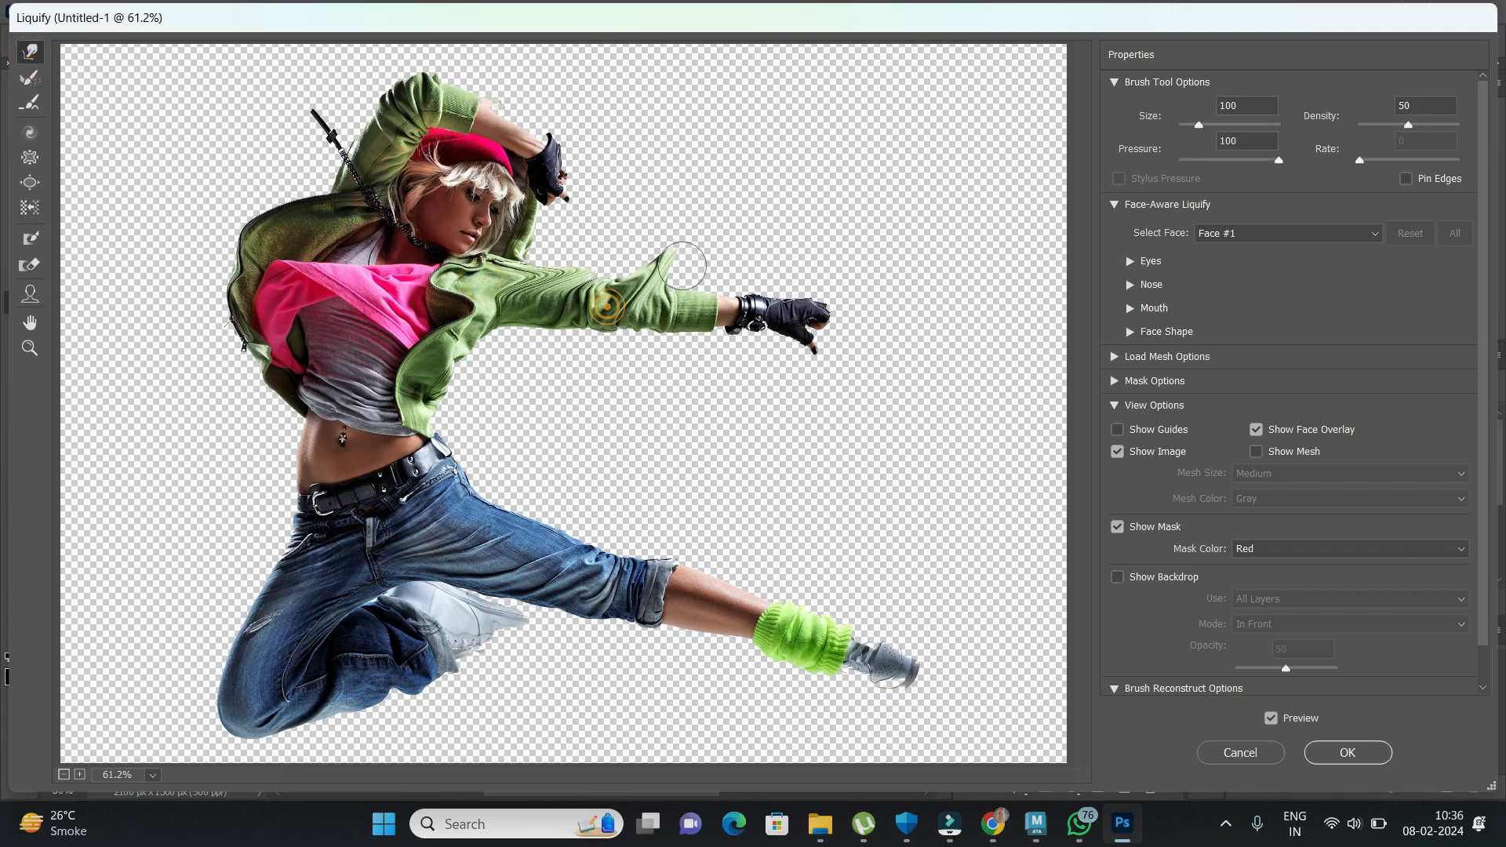
drag(678, 307, 772, 229)
drag(656, 291, 693, 243)
drag(604, 289, 630, 255)
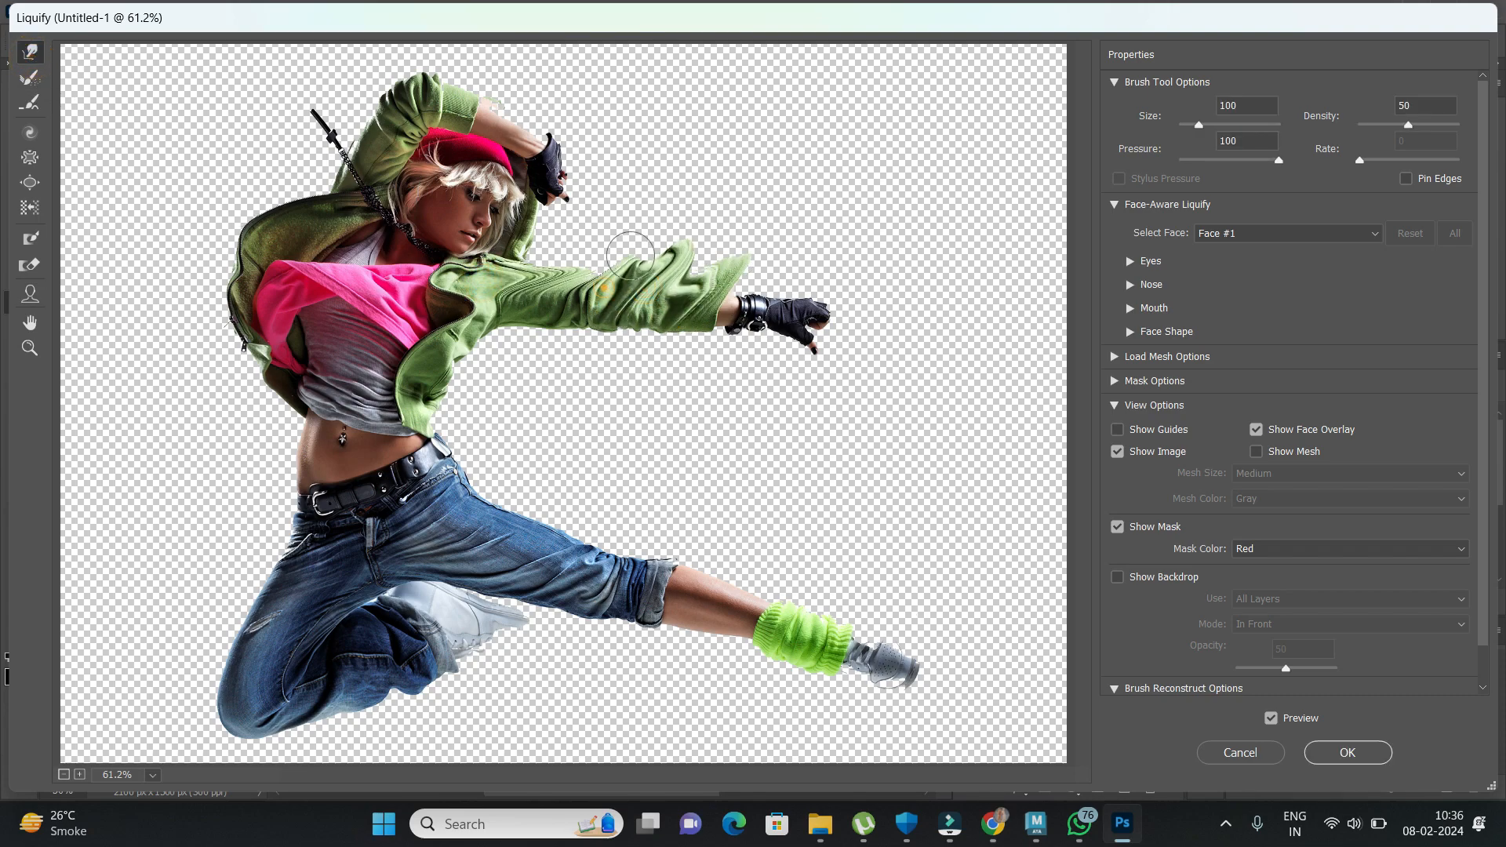
drag(513, 286, 526, 253)
key(ctrl+z)
key(ctrl+z)
key(ctrl+z)
key(ctrl+z)
key(ctrl+z)
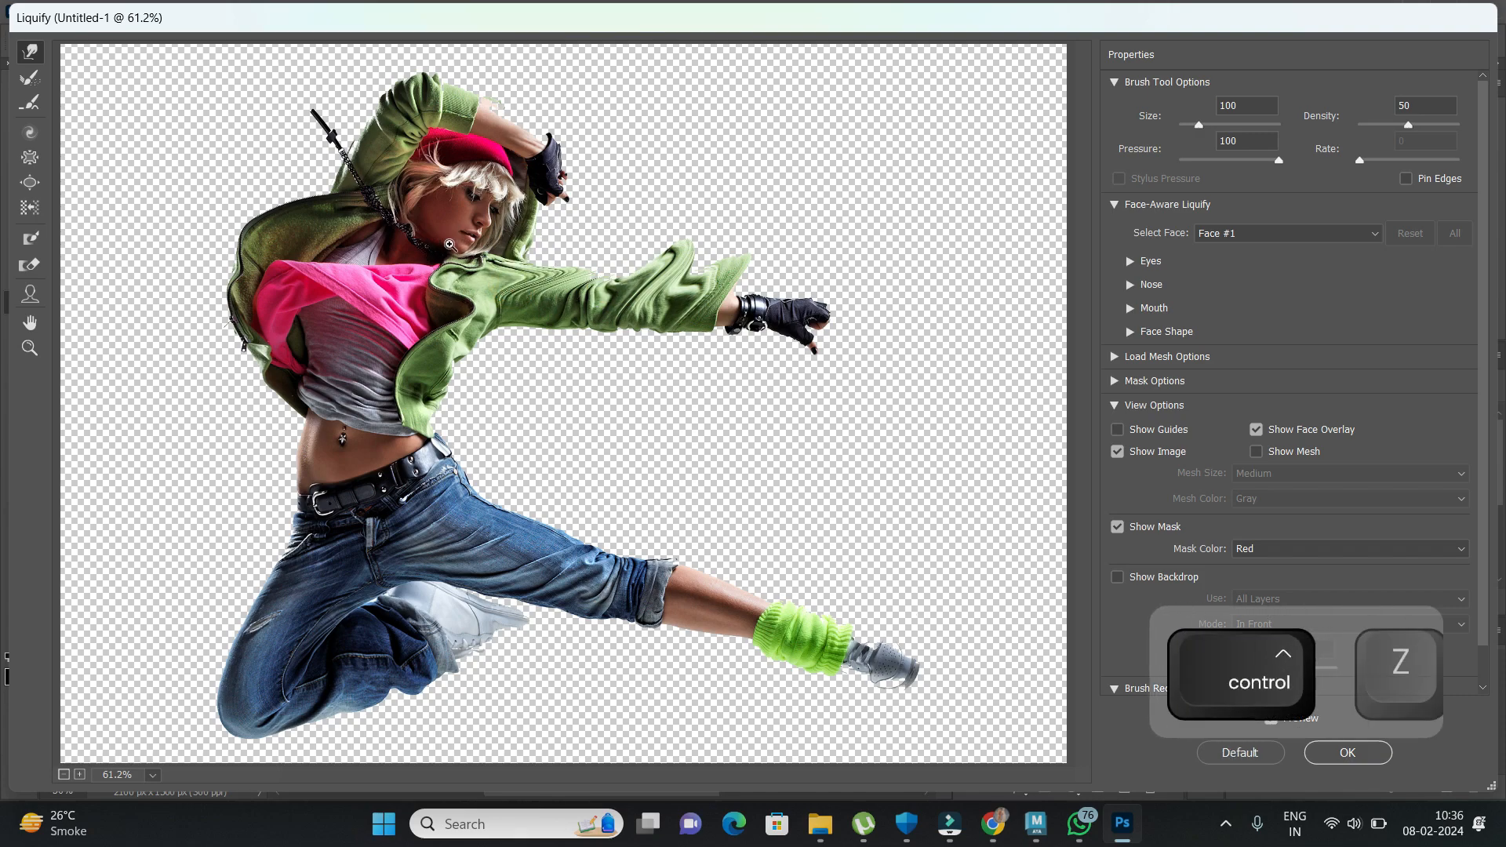
key(ctrl+z)
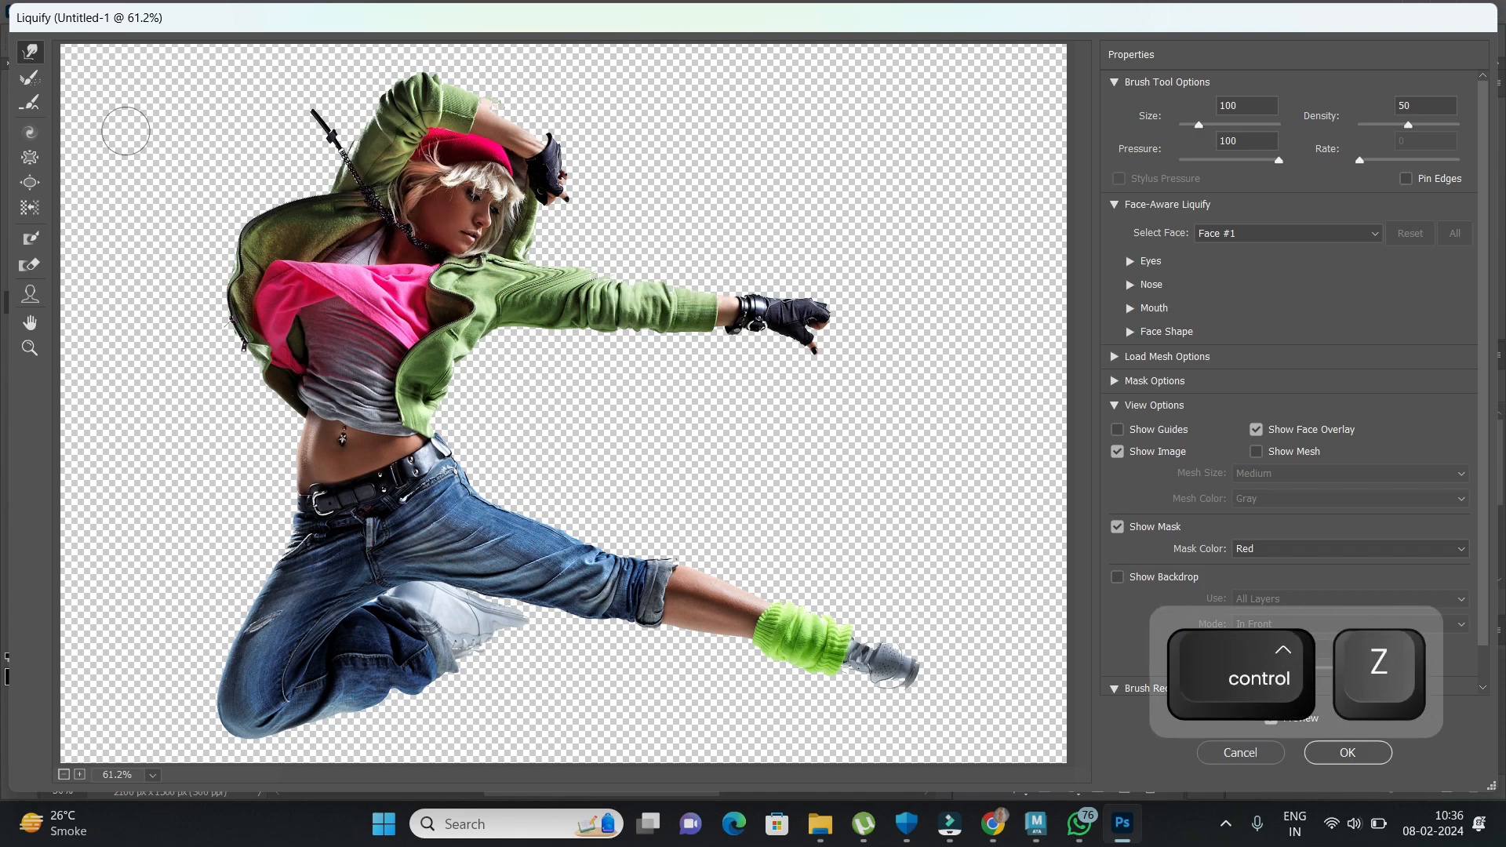
Try the Reconstruct tool and the Smooth tool on the dancer's outstretched arm.
click(30, 78)
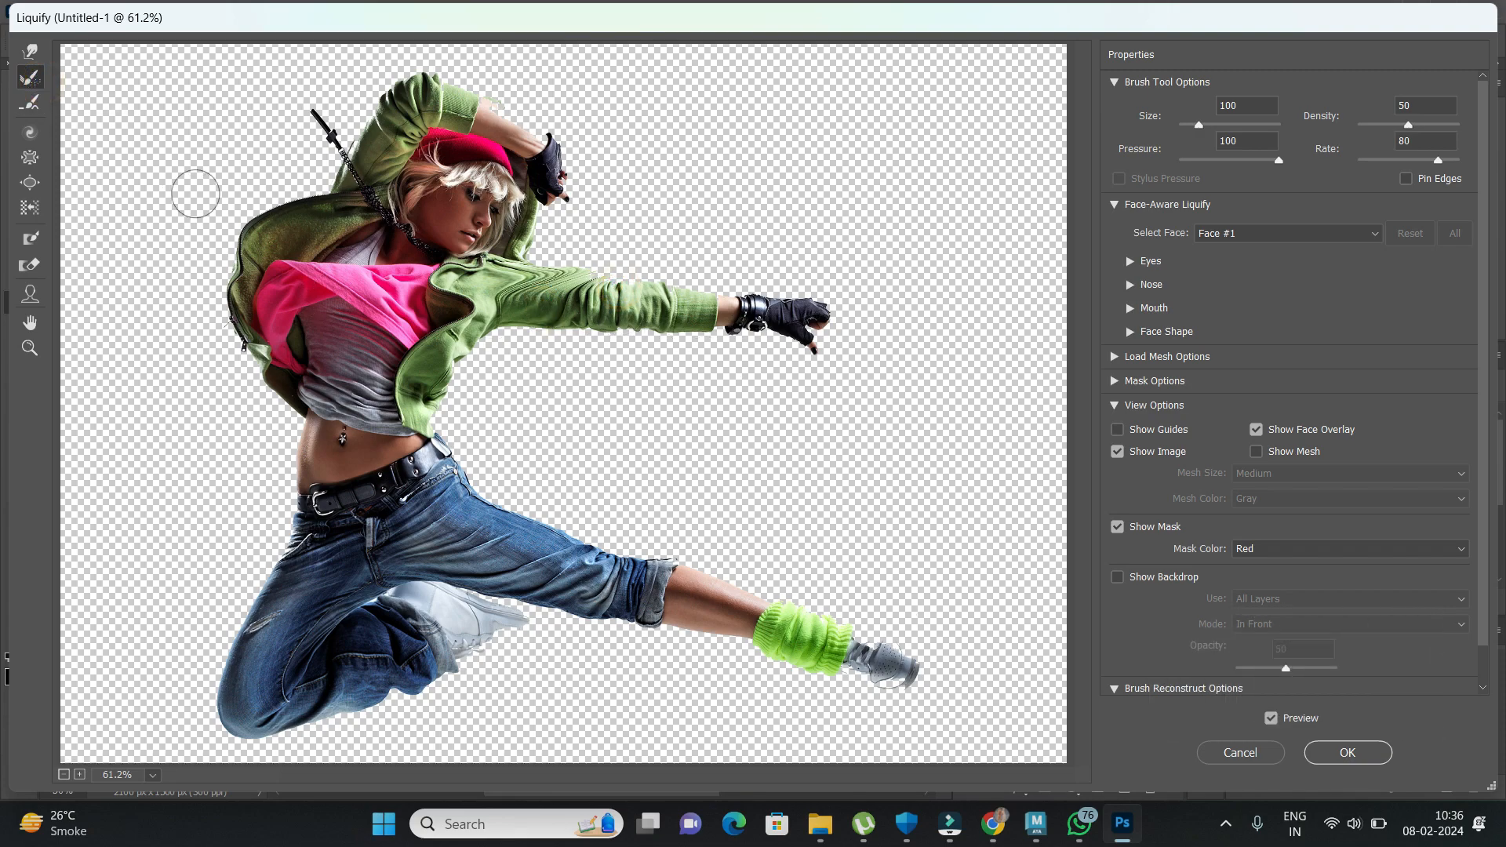
key(ctrl+z)
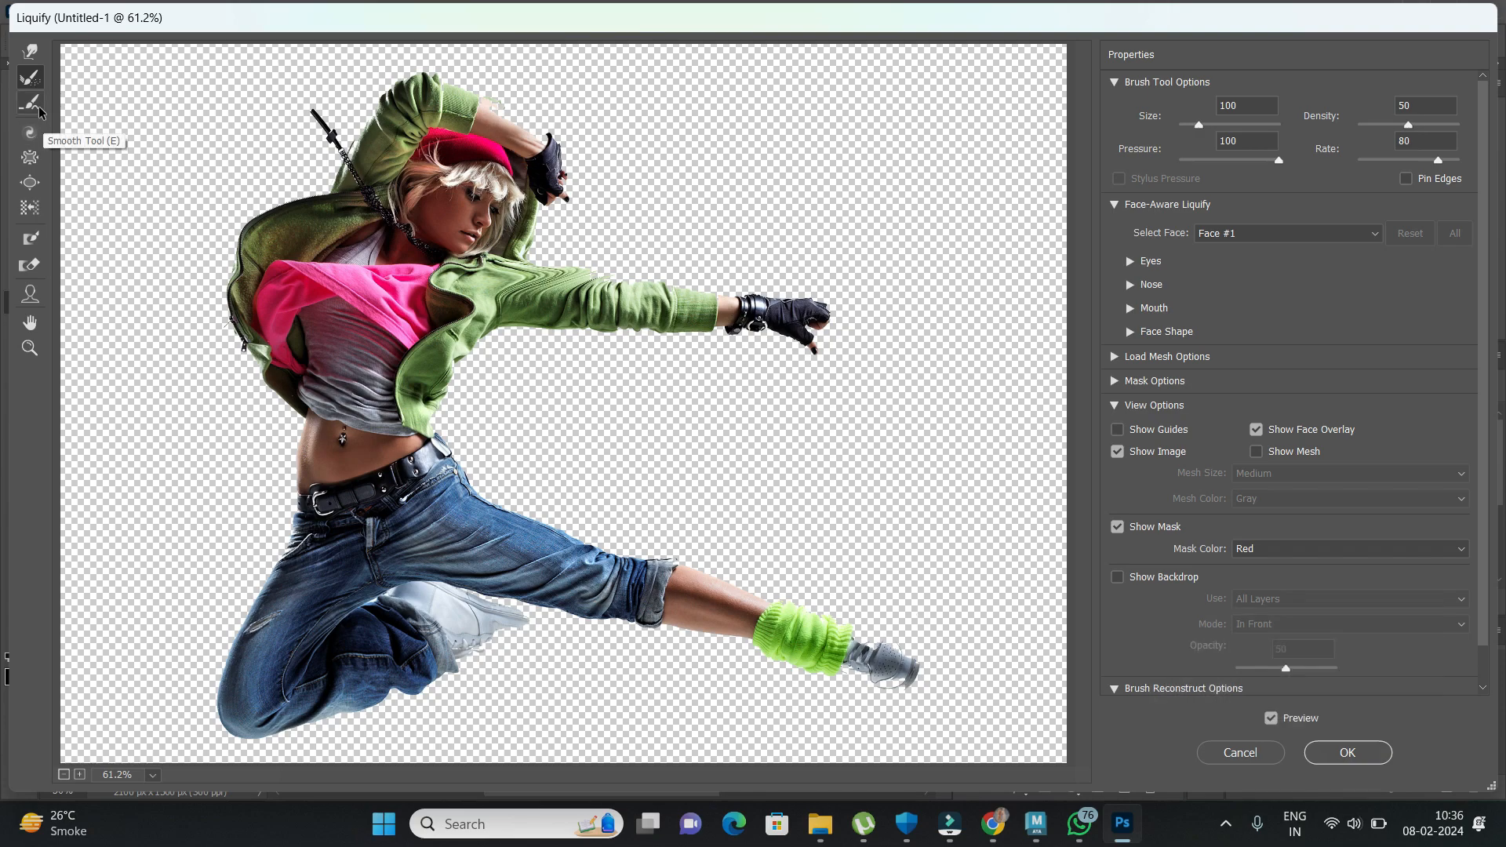
mouse_move(520, 293)
mouse_down()
mouse_move(599, 290)
mouse_move(624, 307)
mouse_move(465, 277)
mouse_move(749, 312)
mouse_up()
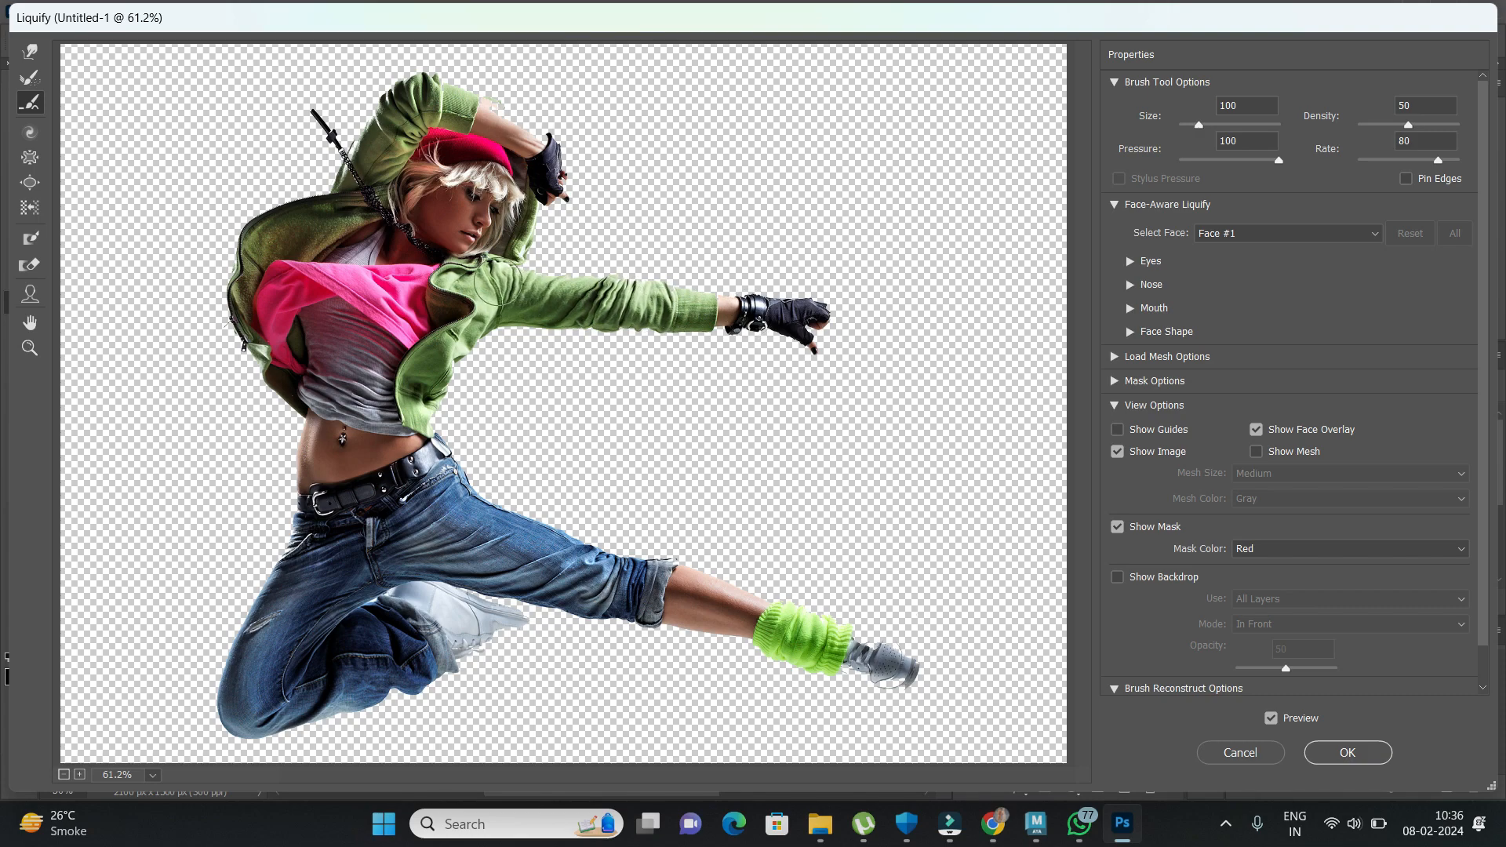
Try the Twirl Clockwise tool at the dancer's shoulder with size 300 and density 100, and undo the twirl.
click(30, 131)
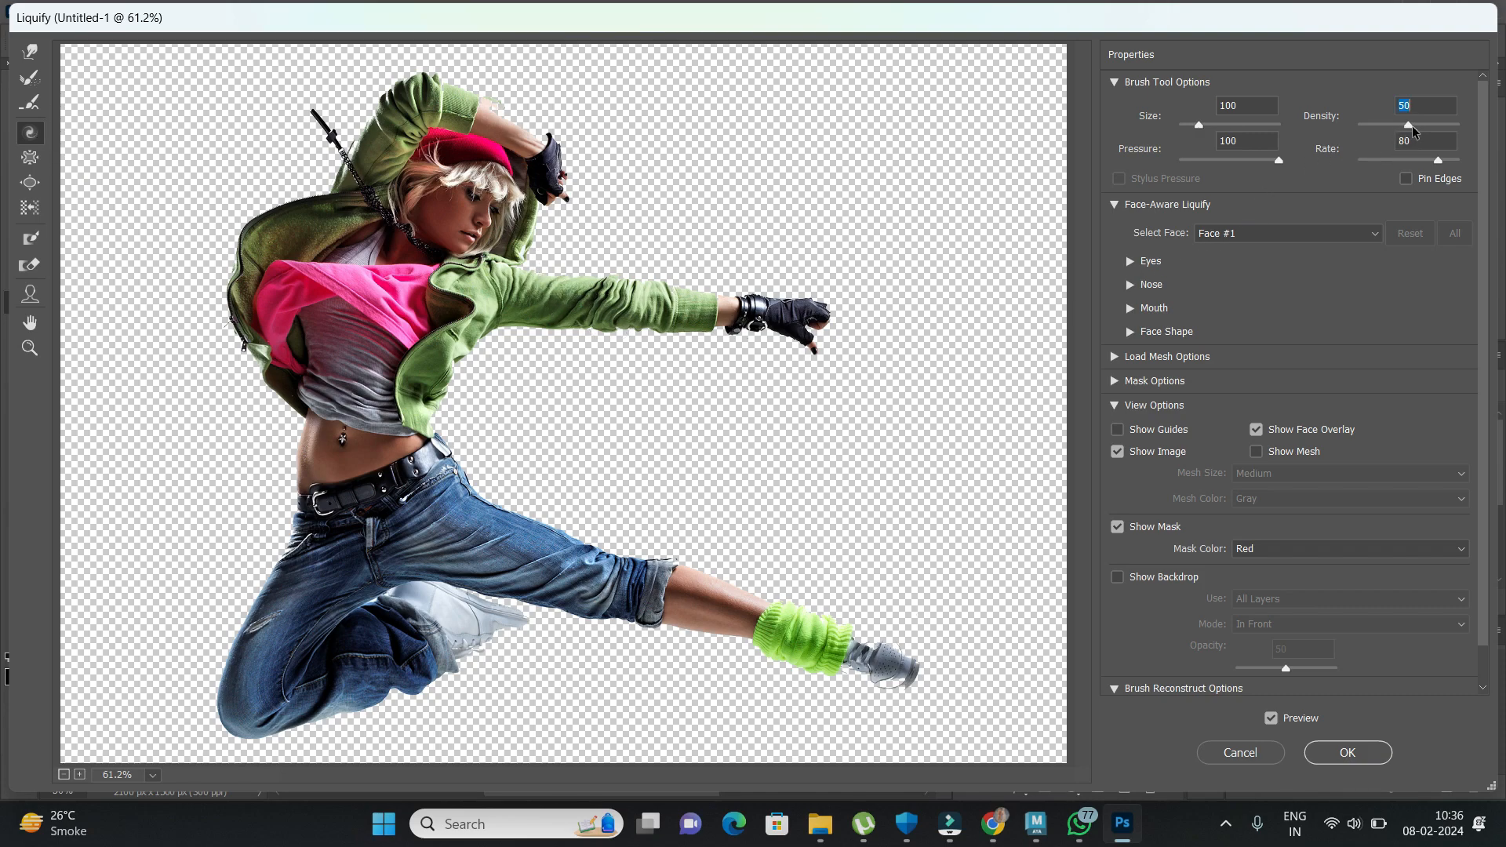
drag(1441, 133, 1459, 126)
key(bracketright)
key(bracketright)
key(bracketright)
key(bracketright)
key(bracketright)
key(bracketright)
drag(475, 298, 474, 298)
key(ctrl+z)
key(ctrl+z)
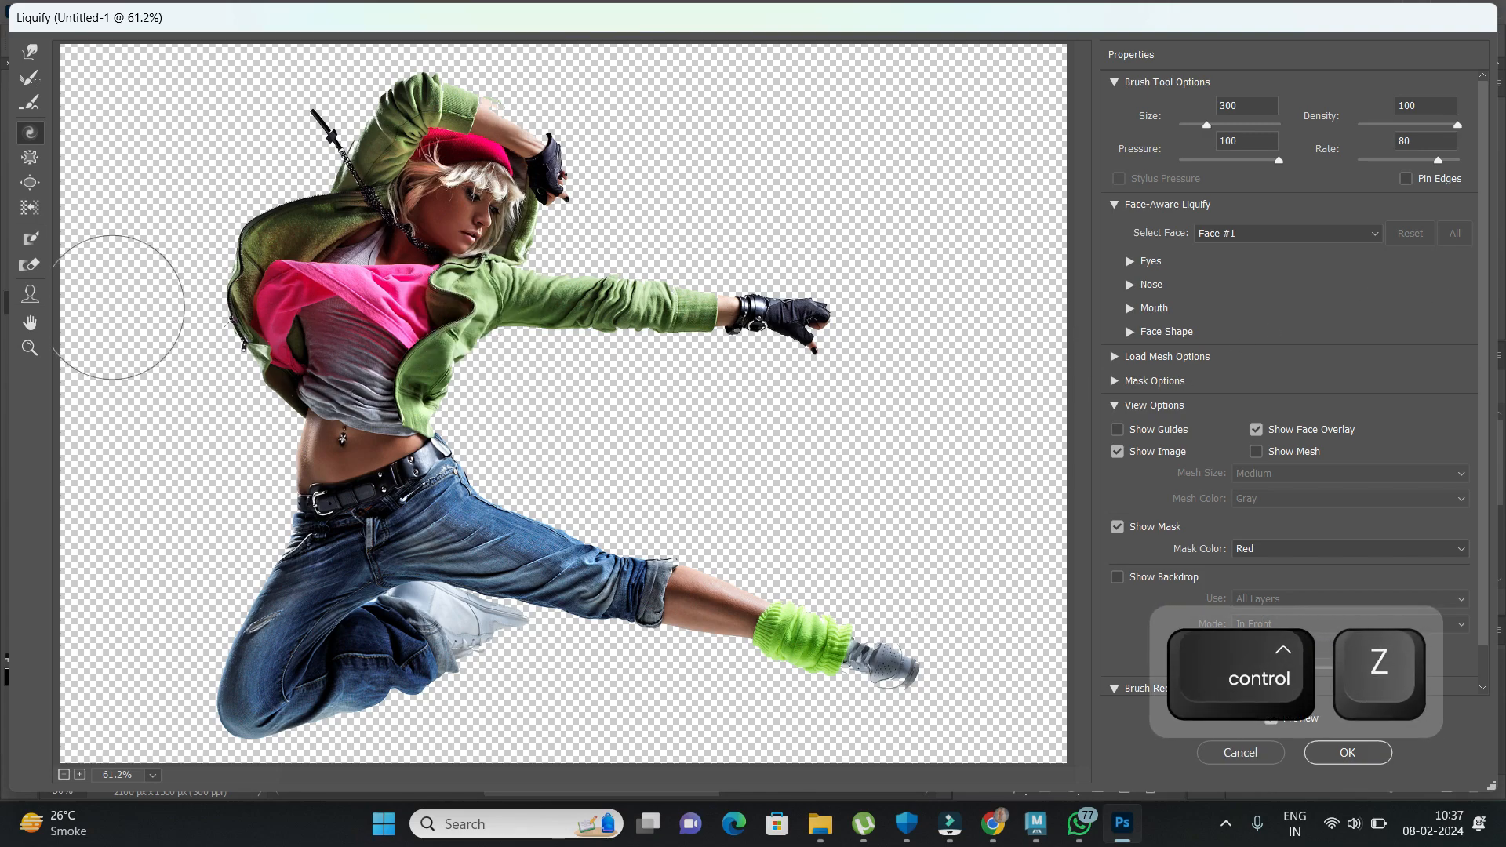
Try the Pucker tool and the Bloat tool on the dancer, undoing the distortion from each.
click(32, 164)
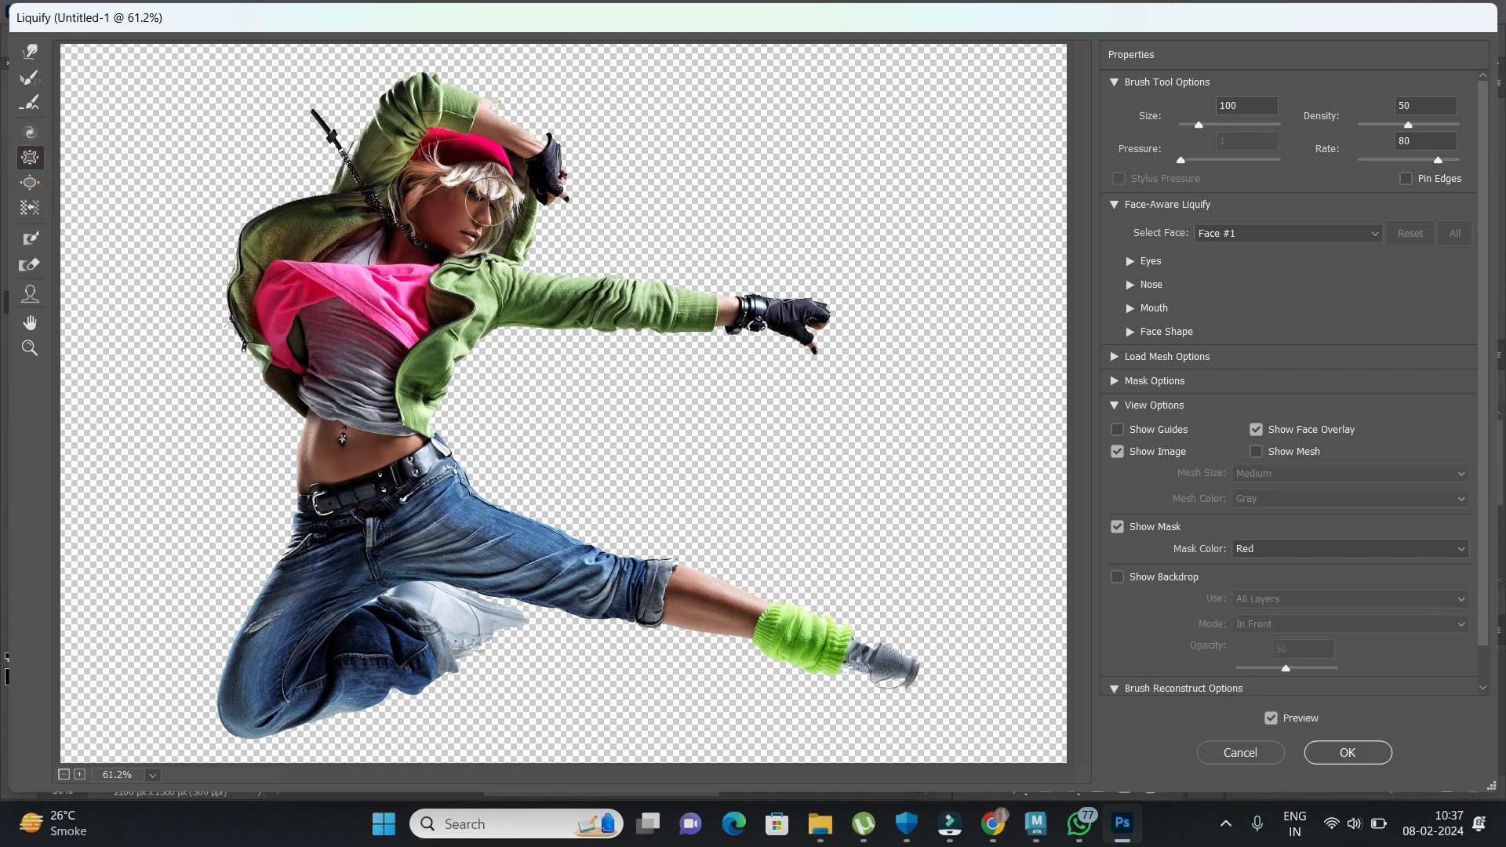
key(ctrl+z)
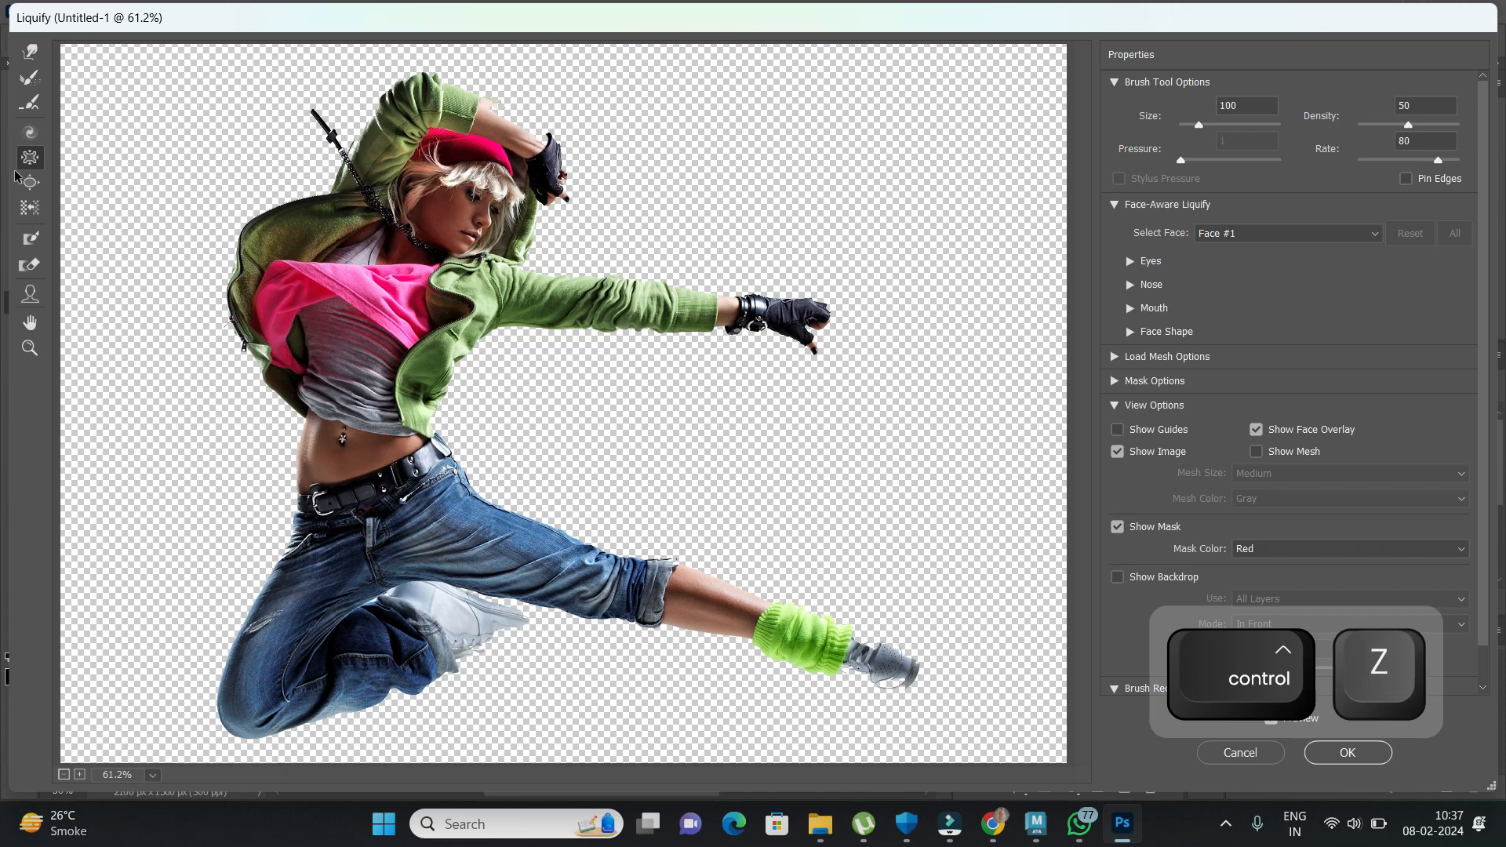
click(29, 185)
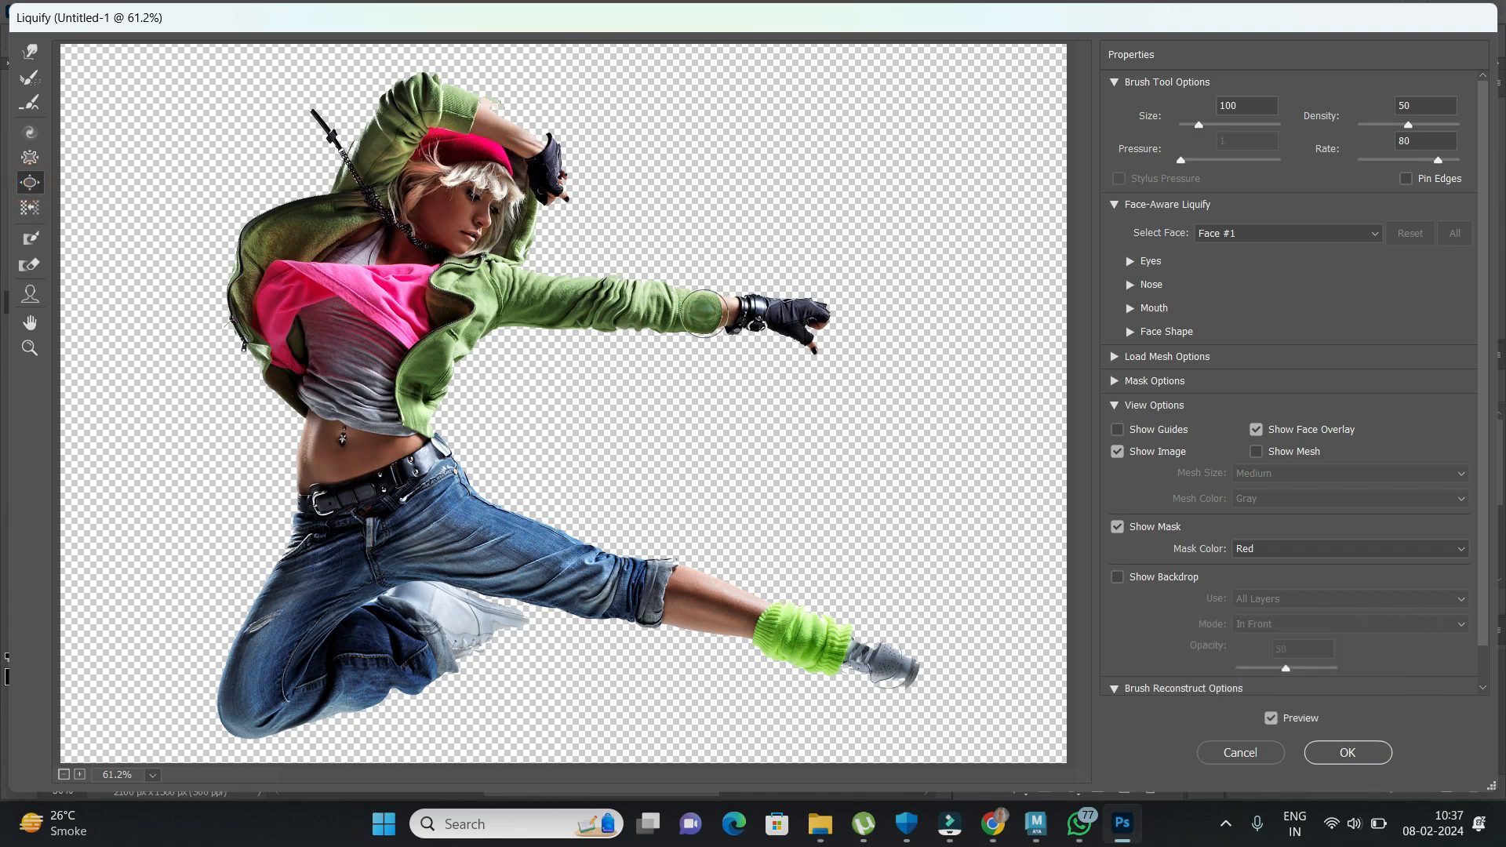
key(ctrl)
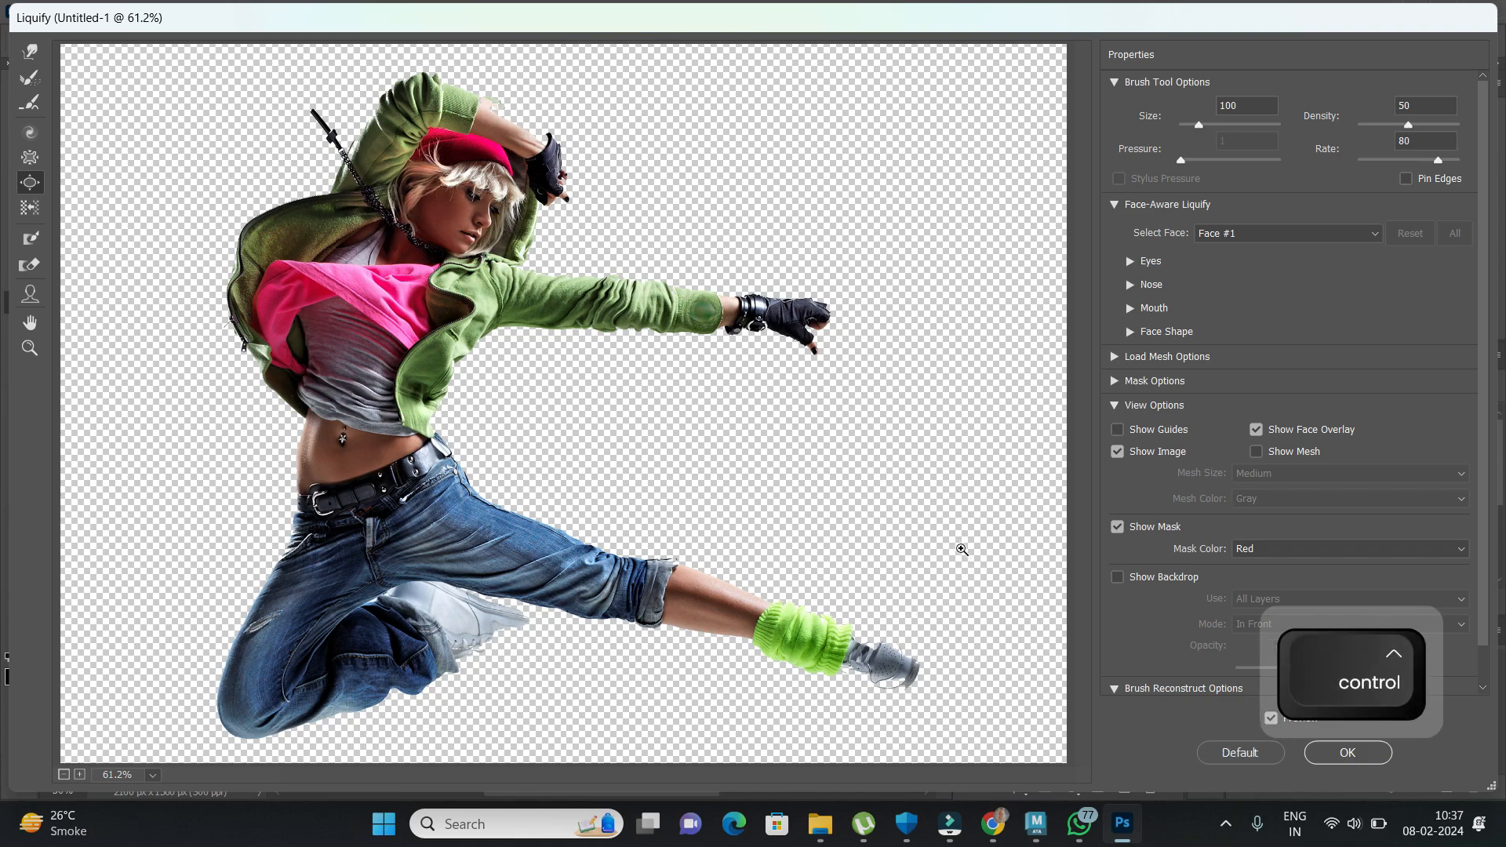
key(ctrl+z)
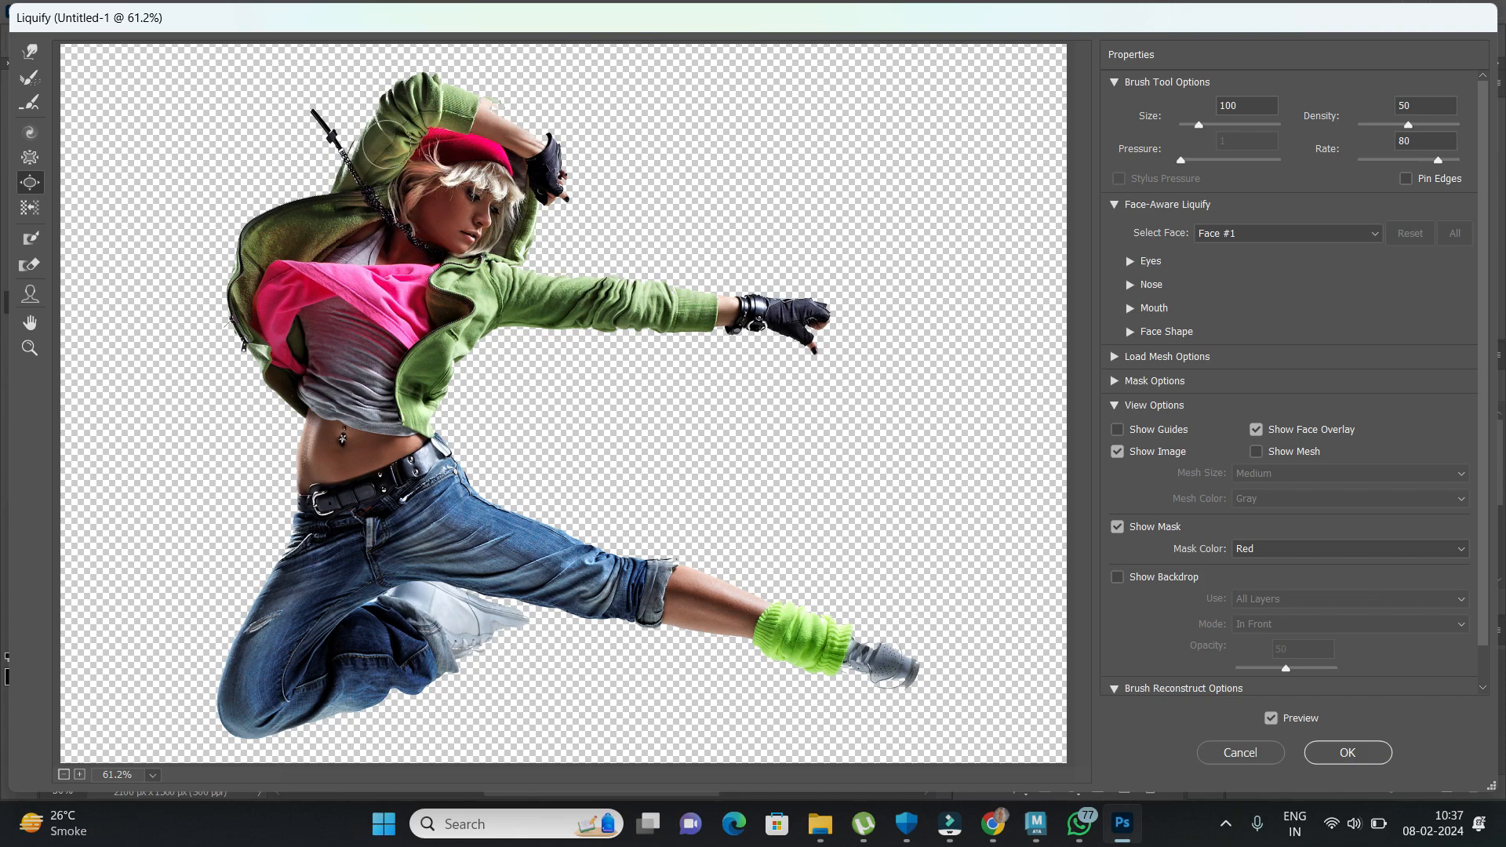
Use the Forward Warp tool at size 100 to pull the raised sleeve's outer edge up and away from the head.
click(30, 51)
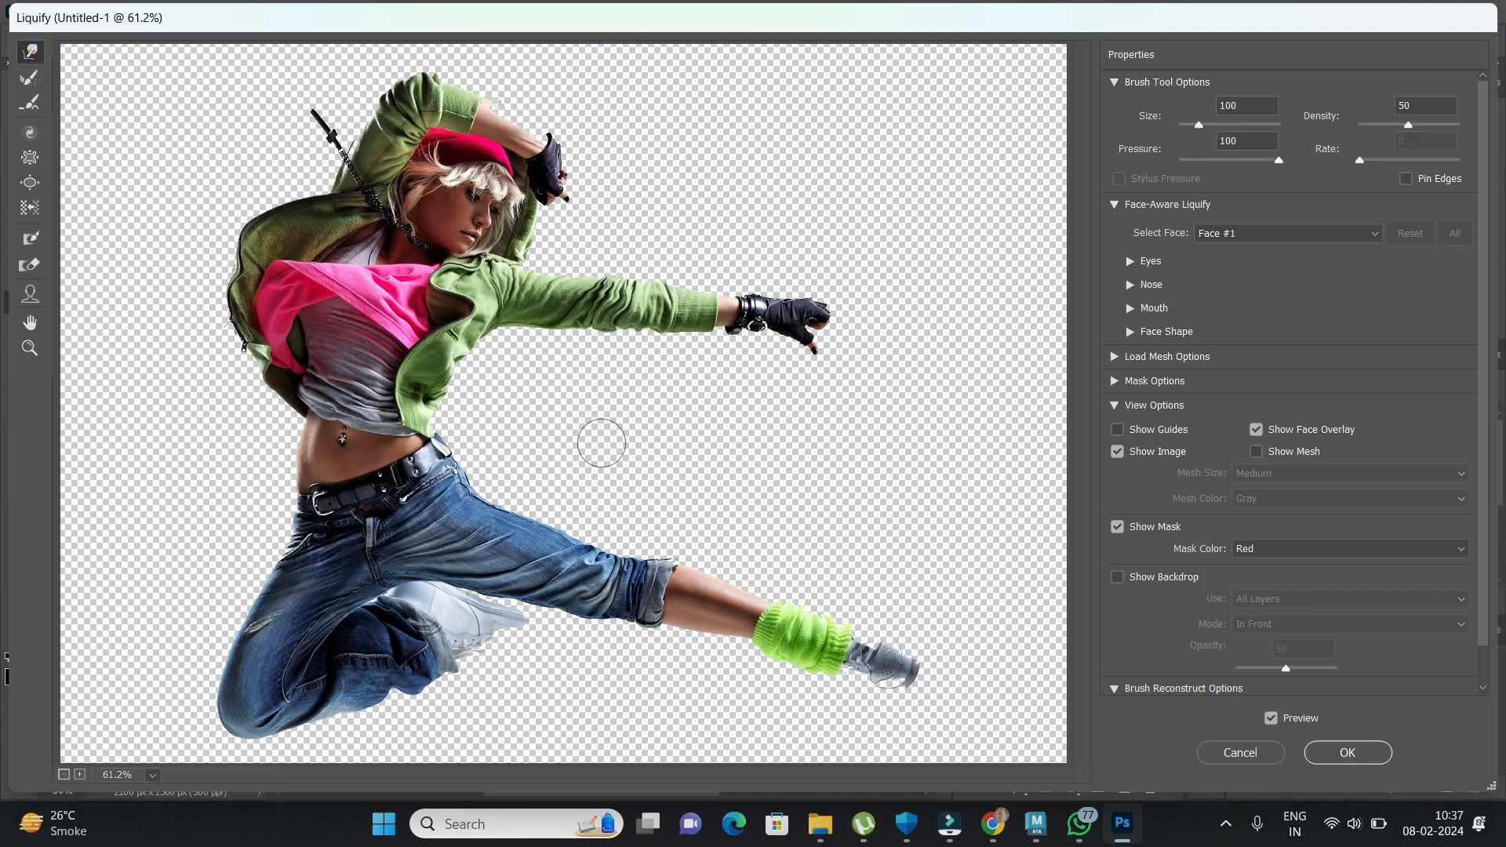
key(space)
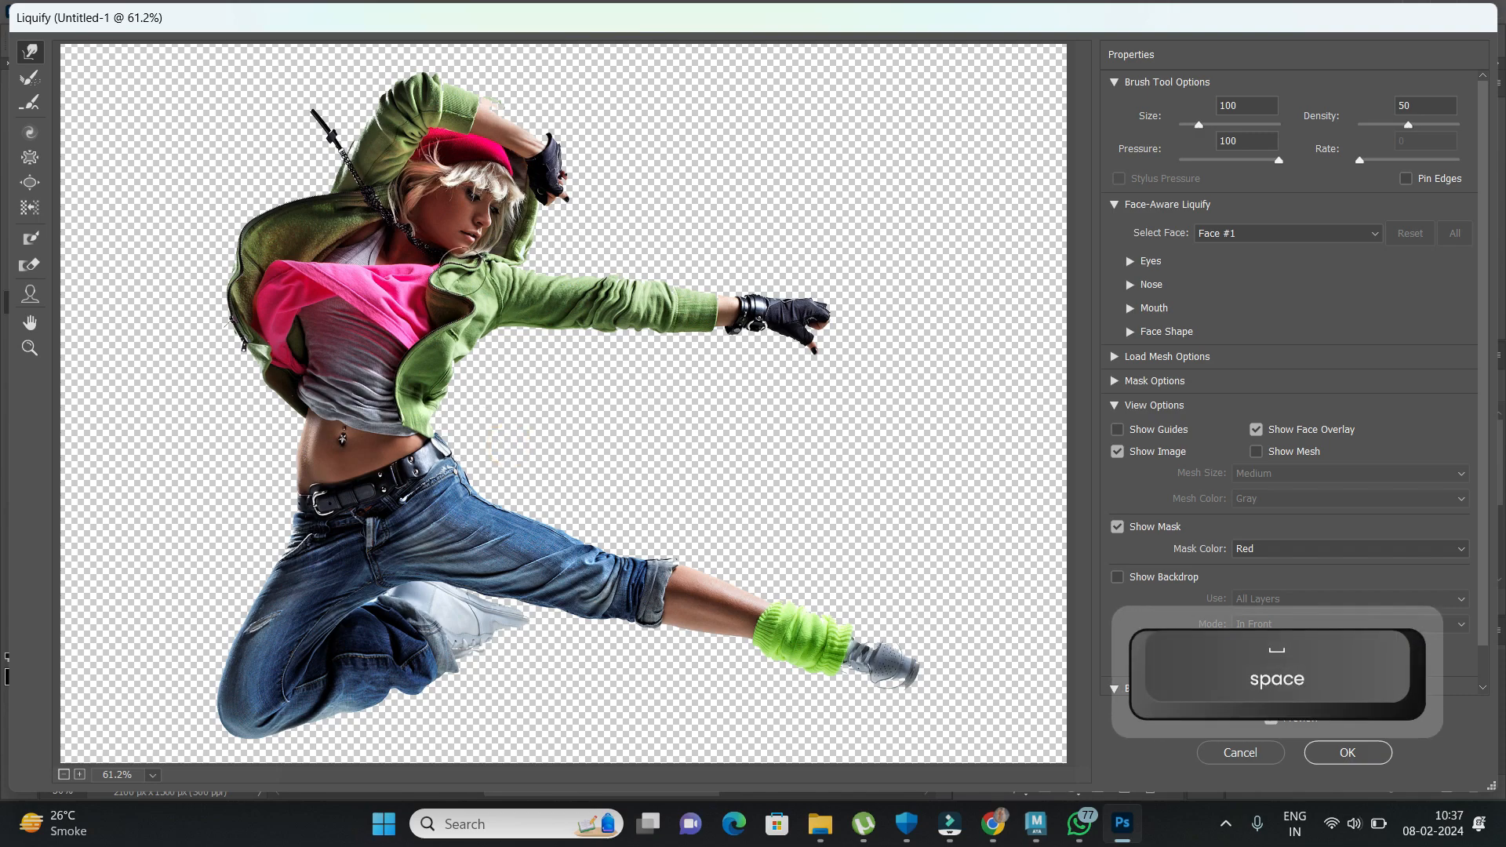
mouse_move(418, 113)
mouse_down()
mouse_move(387, 56)
mouse_move(385, 114)
mouse_move(355, 91)
mouse_move(386, 101)
mouse_move(363, 76)
mouse_up()
drag(363, 138, 333, 114)
mouse_move(345, 164)
mouse_down()
mouse_move(324, 124)
mouse_move(324, 153)
mouse_move(342, 145)
mouse_move(319, 108)
mouse_up()
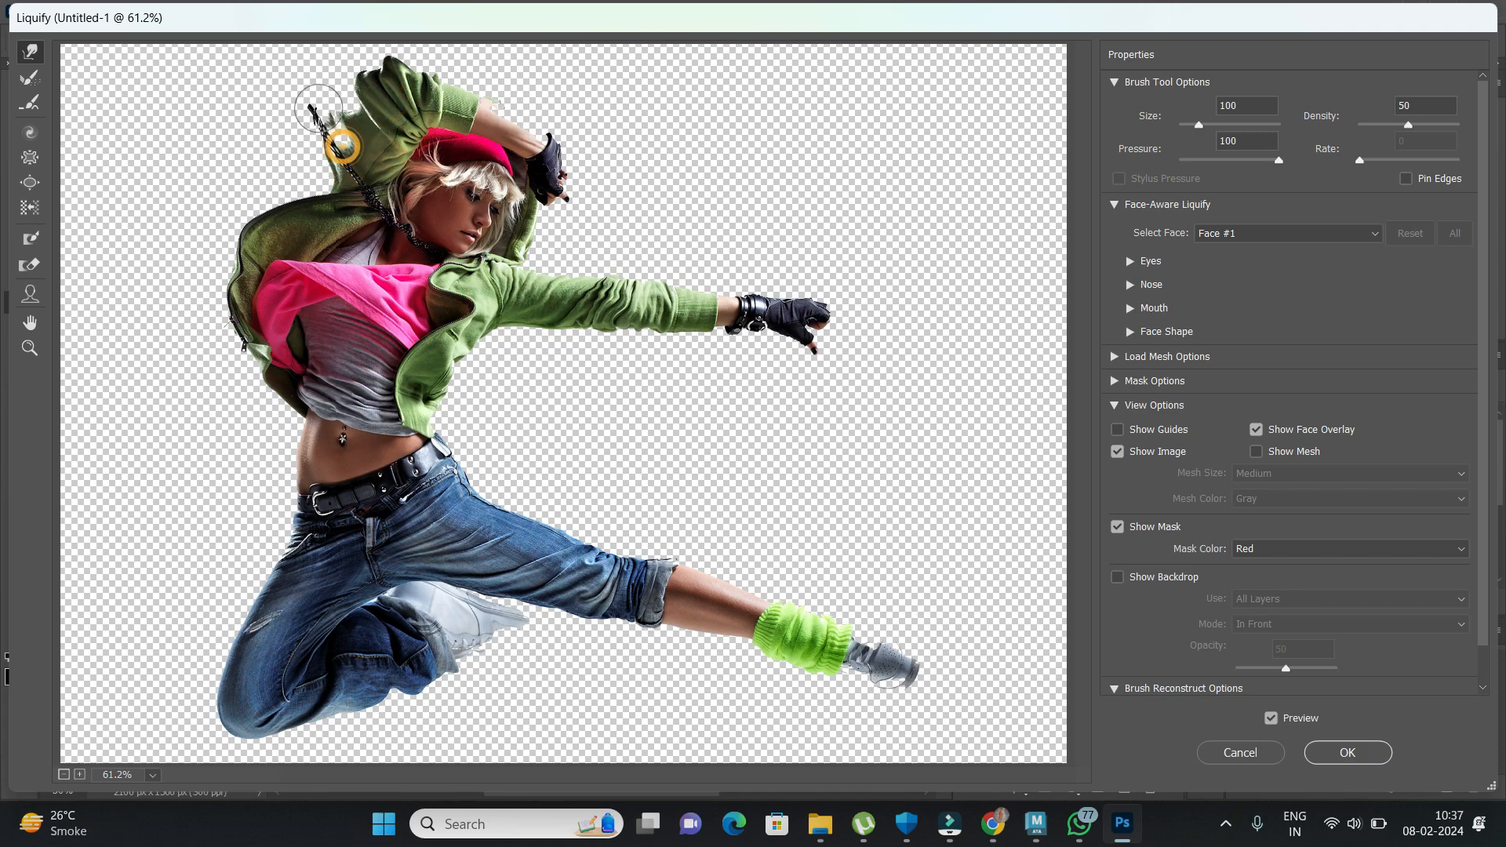
Try pulling the back of the green jacket outward below the raised arm, and undo both strokes.
mouse_move(341, 197)
mouse_down()
mouse_move(297, 160)
mouse_move(301, 135)
mouse_move(301, 182)
mouse_move(269, 152)
mouse_move(230, 154)
mouse_up()
drag(279, 218, 222, 206)
key(ctrl+z)
key(ctrl+z)
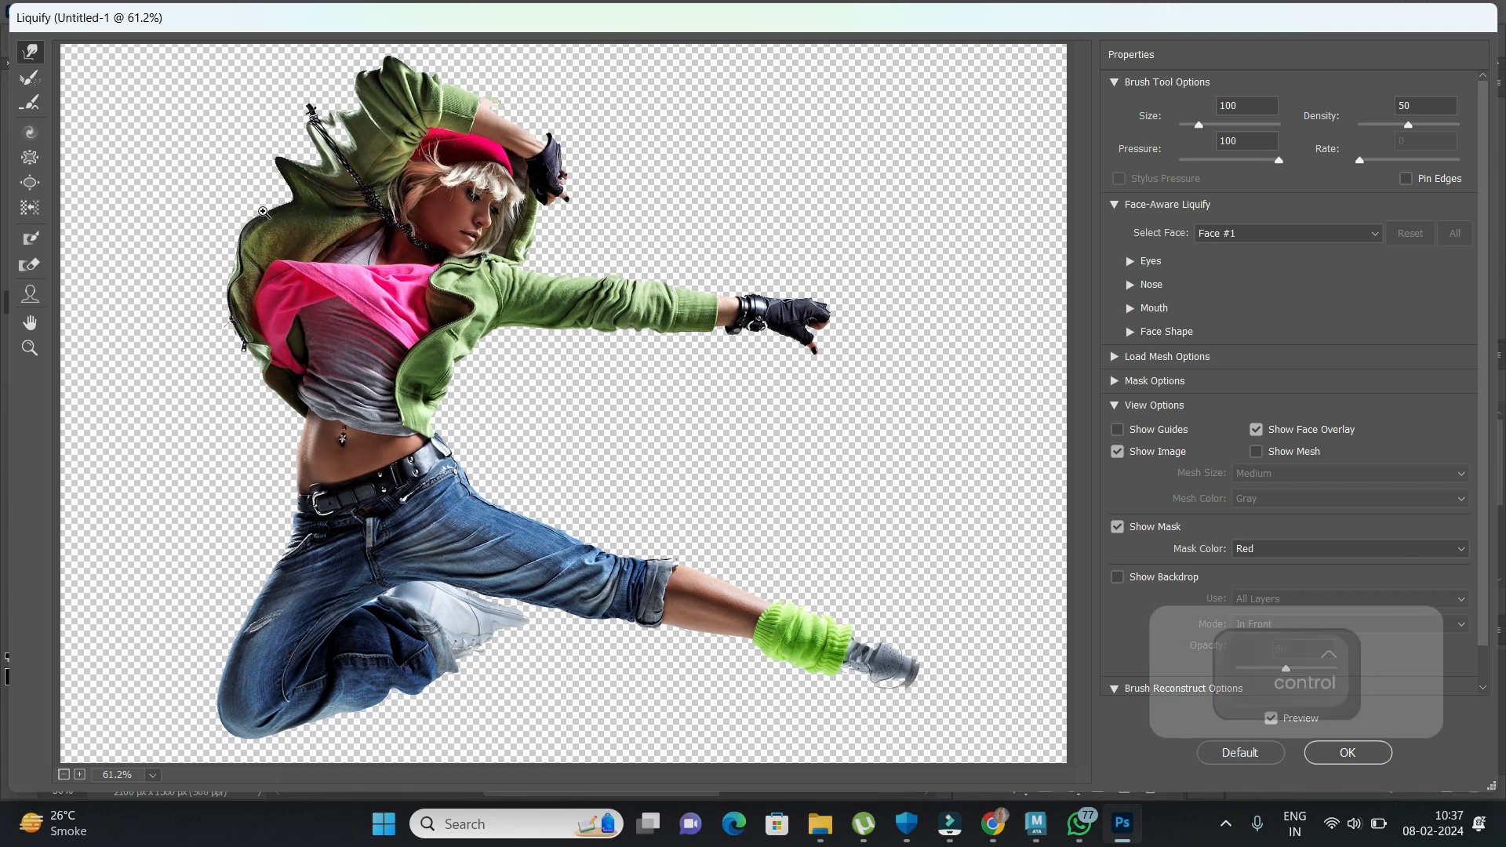
Set the warp brush size to 300 and pull the back of the green jacket outward from the body.
key(bracketright)
key(bracketright)
key(bracketright)
key(bracketright)
key(bracketright)
key(bracketright)
key(bracketright)
key(bracketright)
key(bracketright)
key(bracketright)
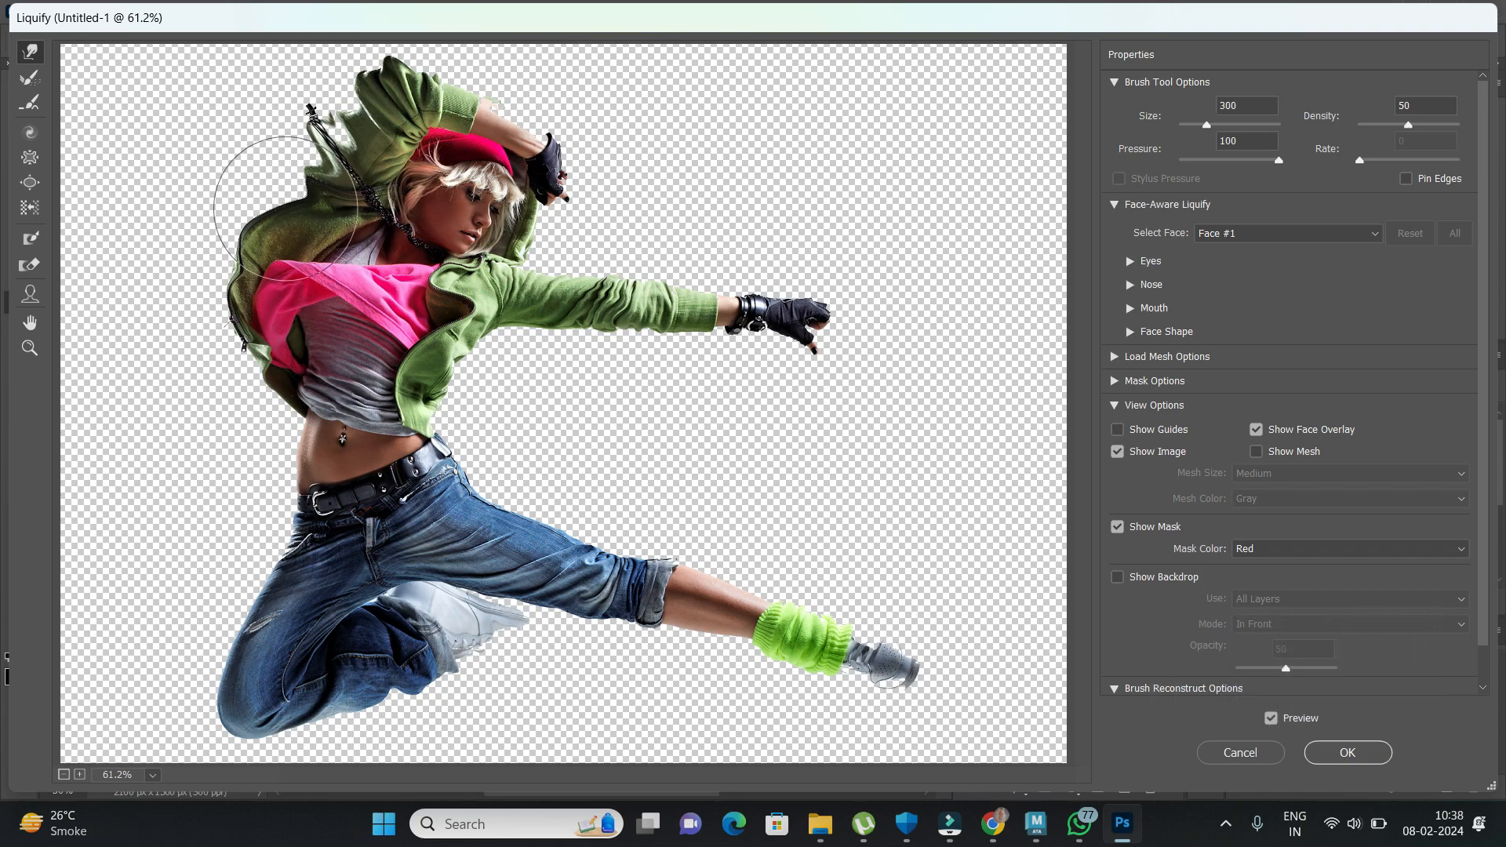
mouse_move(313, 206)
mouse_down()
mouse_move(274, 171)
mouse_move(323, 174)
mouse_move(285, 126)
mouse_up()
drag(286, 247, 228, 211)
drag(229, 298, 157, 281)
mouse_move(250, 244)
mouse_down()
mouse_move(195, 204)
mouse_move(225, 159)
mouse_up()
drag(241, 340, 201, 345)
Stretch the shirt hem, waist, belt and bent leg outward from the dancer's back with the size 300 warp brush.
mouse_move(287, 408)
mouse_down()
mouse_move(215, 416)
mouse_move(302, 481)
mouse_move(200, 510)
mouse_move(278, 453)
mouse_move(215, 422)
mouse_move(261, 416)
mouse_move(274, 395)
mouse_move(227, 396)
mouse_move(257, 331)
mouse_move(231, 328)
mouse_move(303, 237)
mouse_move(294, 210)
mouse_move(385, 178)
mouse_move(373, 159)
mouse_move(400, 148)
mouse_move(407, 110)
mouse_move(510, 125)
mouse_move(522, 94)
mouse_move(452, 86)
mouse_move(317, 127)
mouse_move(310, 92)
mouse_move(346, 120)
mouse_move(348, 67)
mouse_up()
drag(243, 470, 212, 470)
drag(262, 388, 204, 359)
drag(270, 540, 194, 580)
mouse_move(235, 626)
mouse_down()
mouse_move(199, 642)
mouse_move(188, 691)
mouse_up()
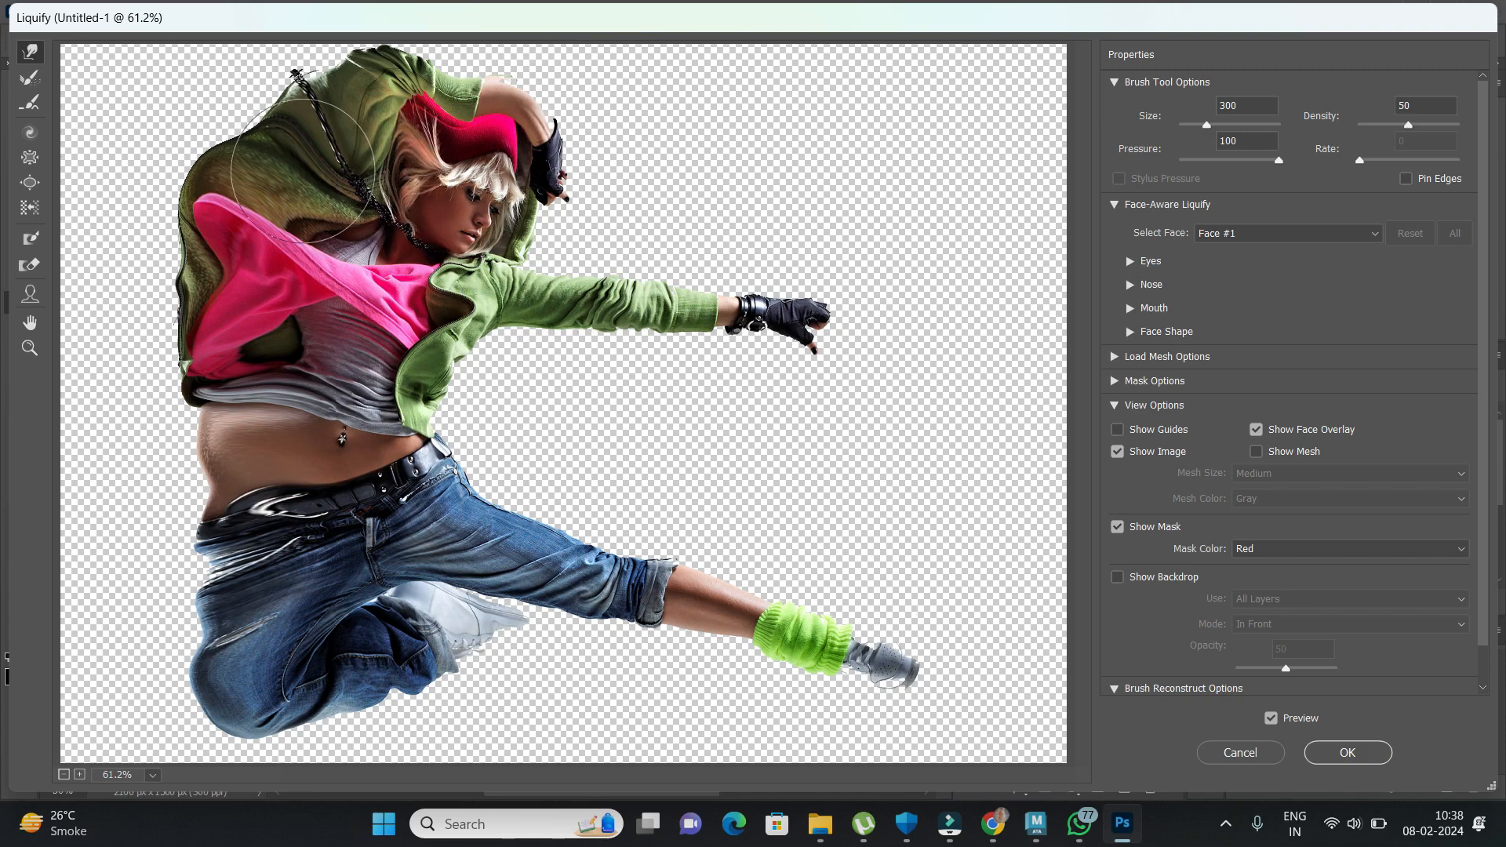
mouse_move(259, 714)
mouse_down()
mouse_move(231, 766)
mouse_move(244, 676)
mouse_move(210, 665)
mouse_move(230, 575)
mouse_move(195, 565)
mouse_move(221, 488)
mouse_move(188, 455)
mouse_move(193, 397)
mouse_move(169, 382)
mouse_move(213, 292)
mouse_move(194, 258)
mouse_move(233, 192)
mouse_up()
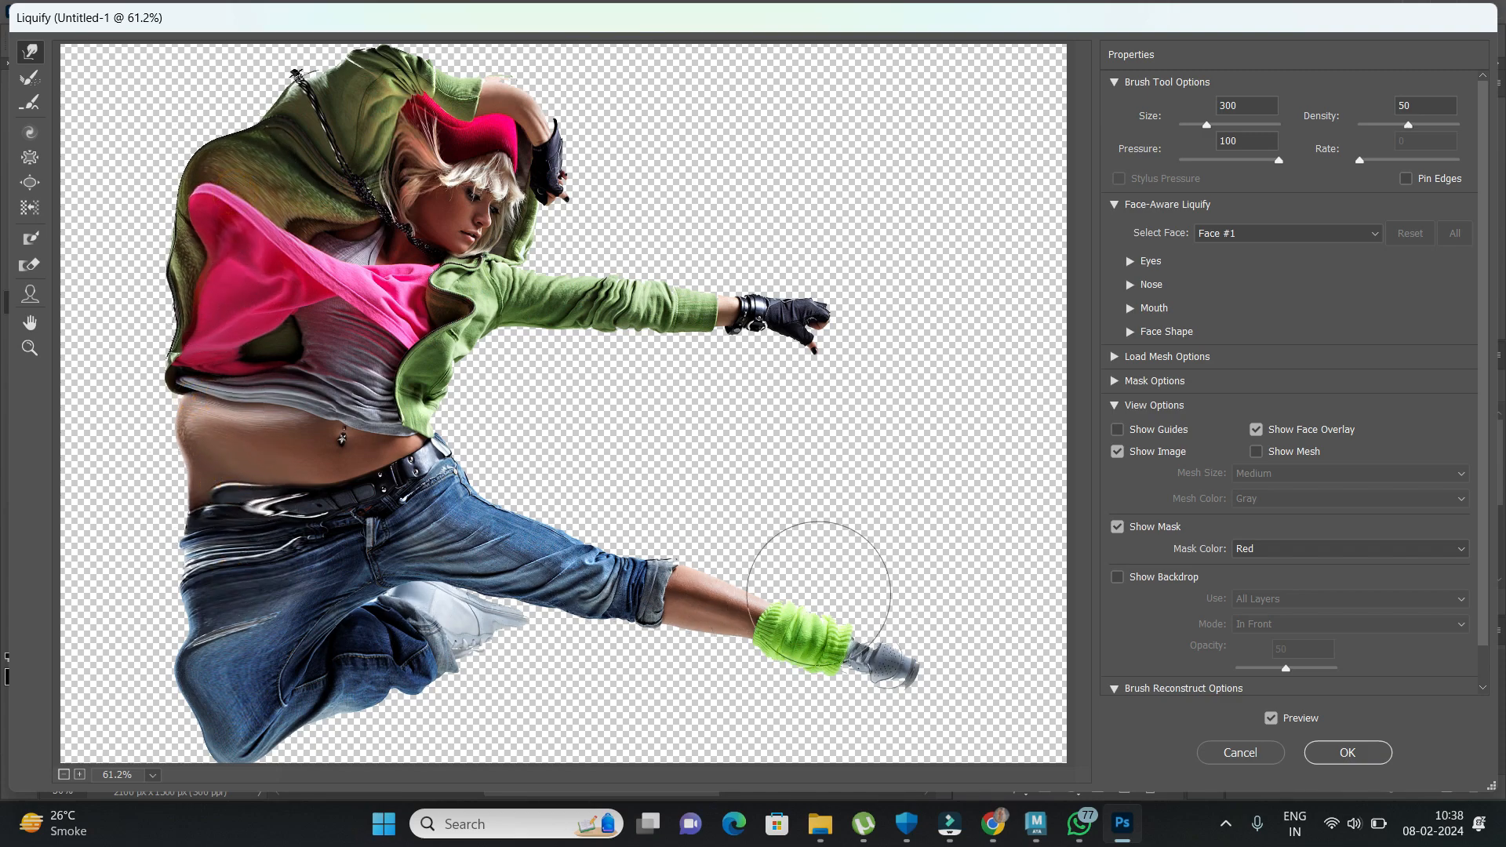
Reduce the warp brush size to 175 and pull up the upper edges of the leg warmer, extended leg, outstretched sleeve and glove.
key(bracketleft)
key(bracketleft)
key(bracketleft)
key(bracketleft)
key(bracketleft)
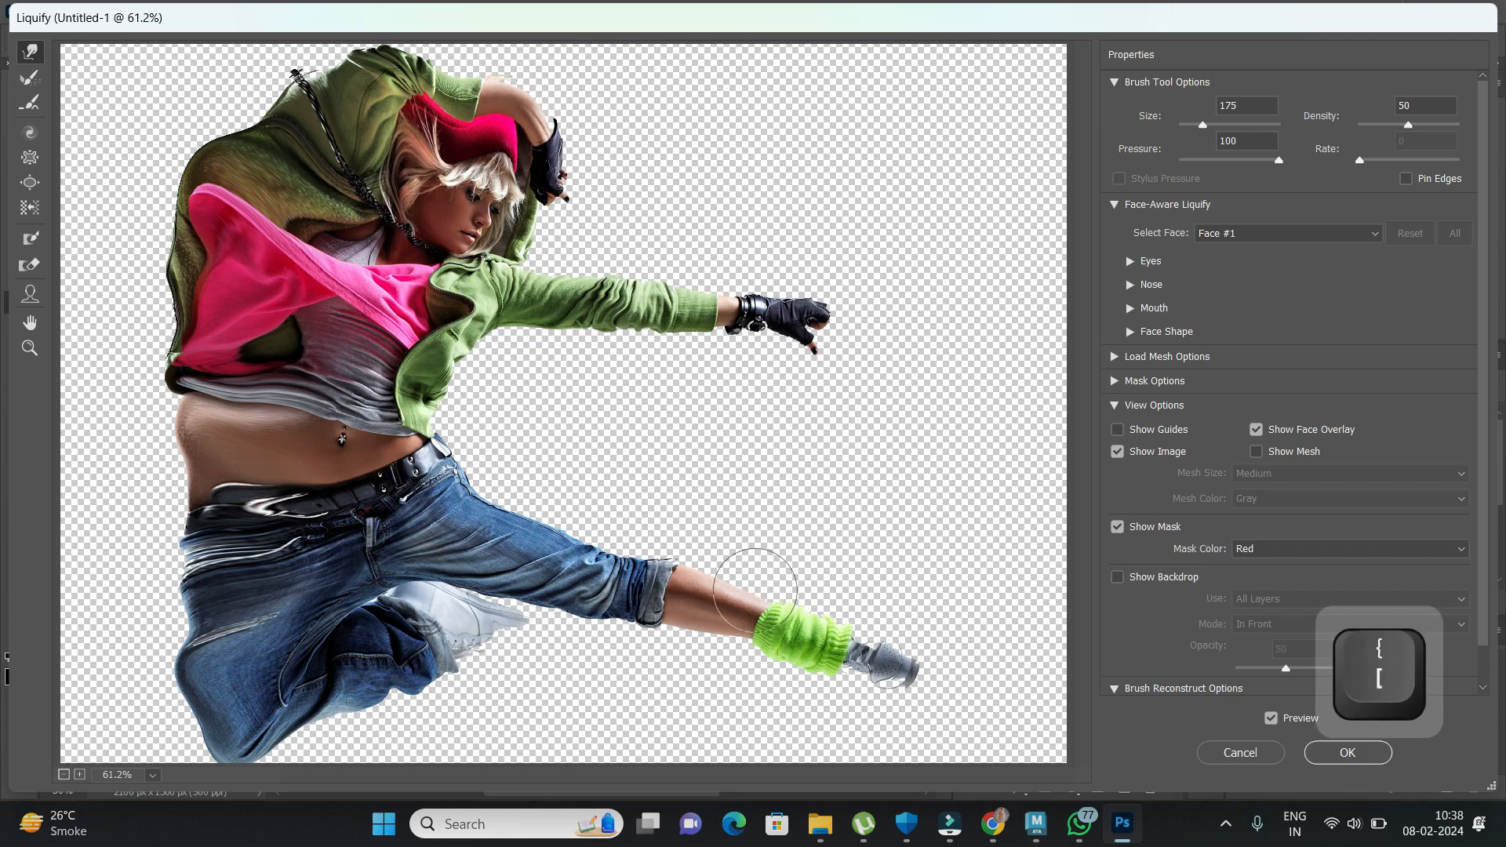
mouse_move(788, 589)
mouse_down()
mouse_move(750, 587)
mouse_move(740, 552)
mouse_move(780, 603)
mouse_move(766, 560)
mouse_up()
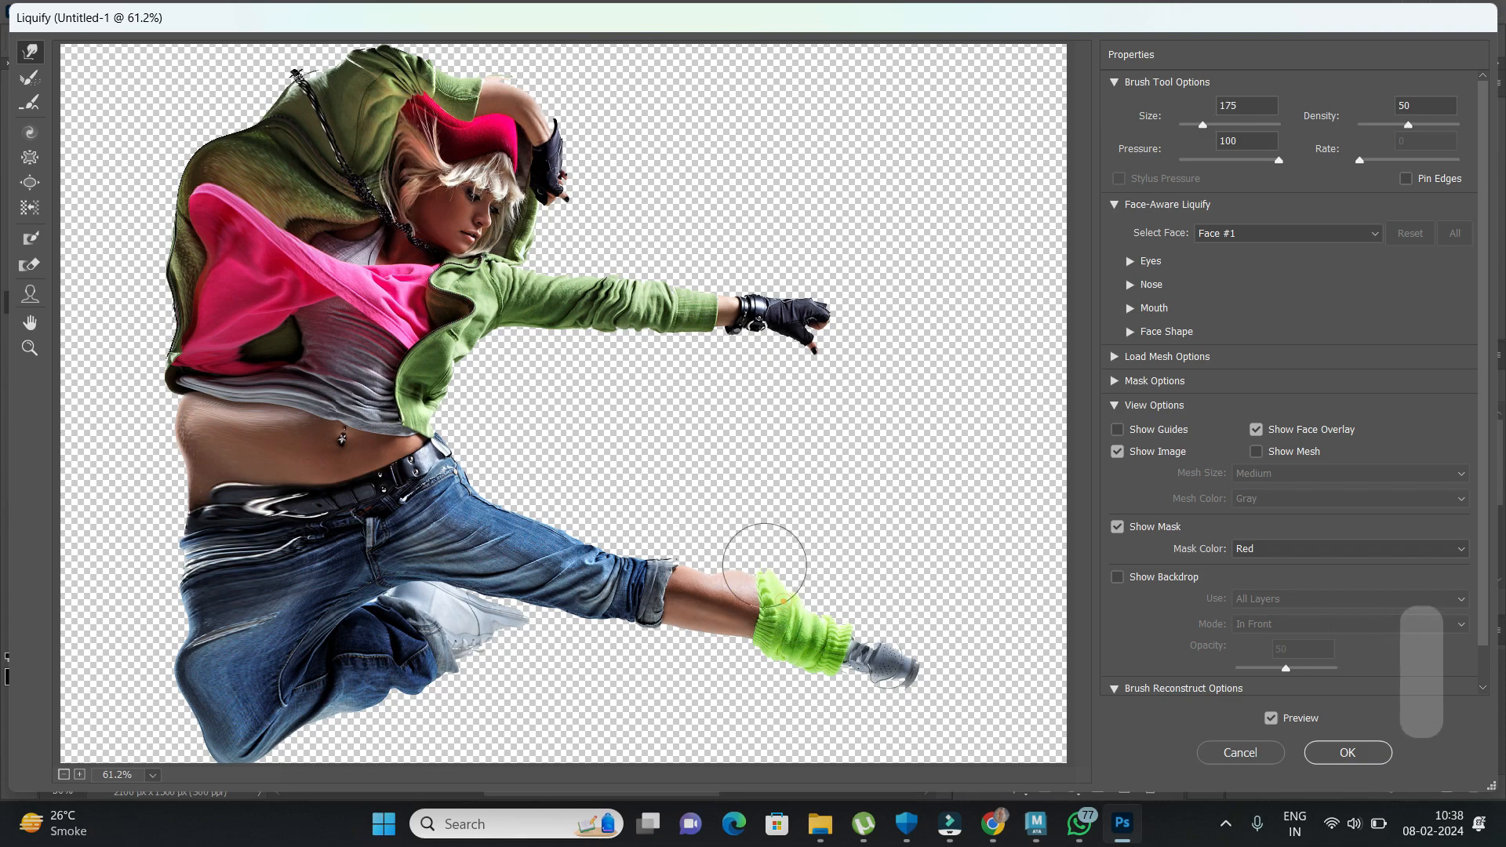
drag(828, 611, 820, 588)
mouse_move(702, 555)
mouse_down()
mouse_move(728, 575)
mouse_move(721, 539)
mouse_move(665, 539)
mouse_move(662, 510)
mouse_move(631, 546)
mouse_up()
mouse_move(594, 528)
mouse_down()
mouse_move(559, 536)
mouse_move(554, 485)
mouse_move(527, 509)
mouse_move(505, 486)
mouse_move(489, 517)
mouse_move(494, 479)
mouse_move(582, 525)
mouse_move(607, 563)
mouse_move(604, 541)
mouse_up()
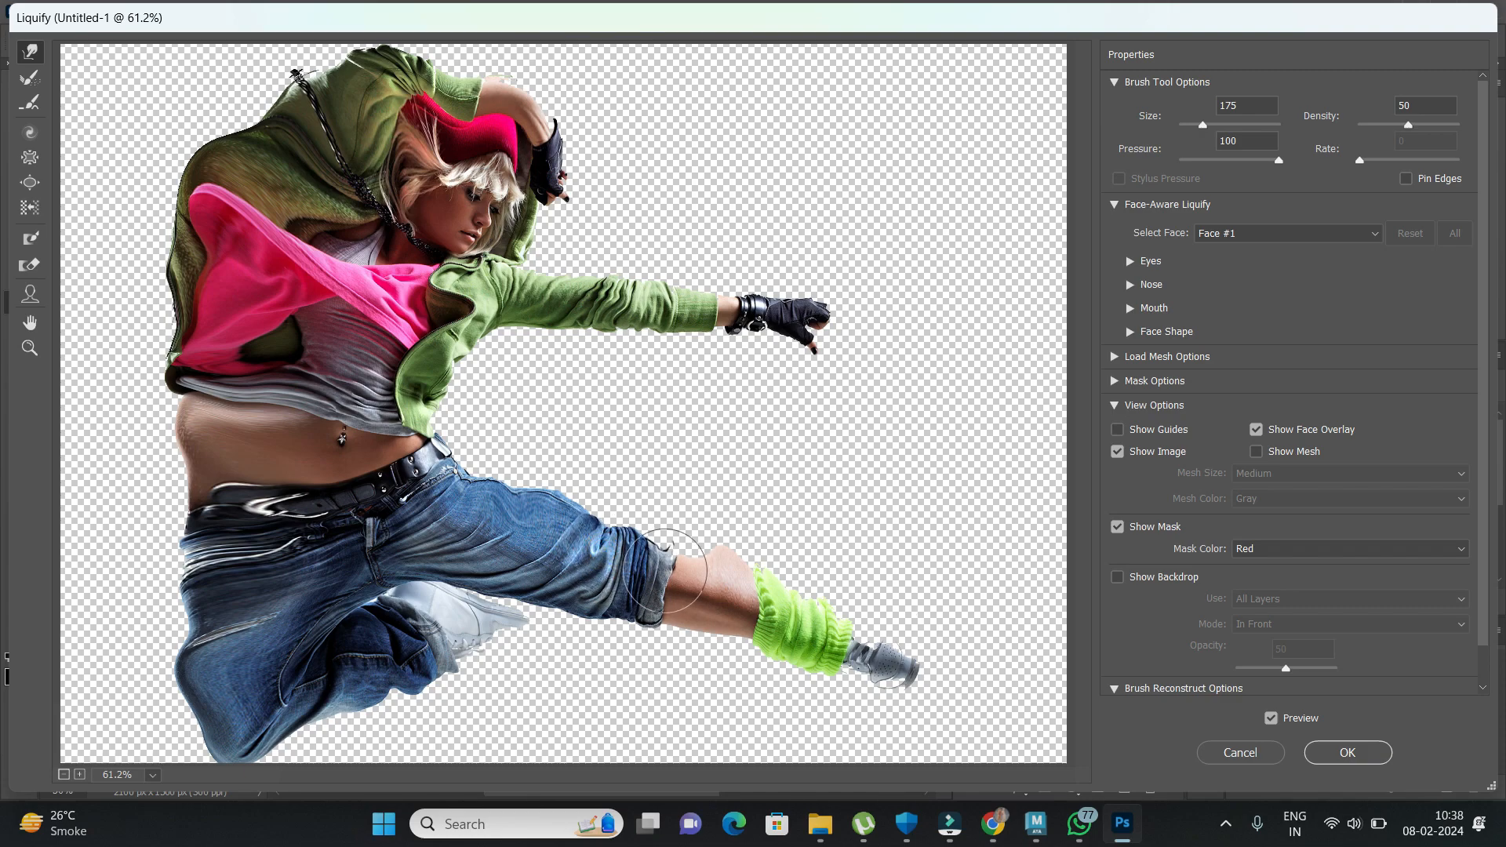
drag(525, 273, 529, 261)
mouse_move(616, 281)
mouse_down()
mouse_move(574, 261)
mouse_move(615, 274)
mouse_move(604, 256)
mouse_move(662, 291)
mouse_move(654, 271)
mouse_move(727, 295)
mouse_move(713, 272)
mouse_move(770, 296)
mouse_move(754, 271)
mouse_move(789, 276)
mouse_up()
Push the waist, hips, pink shirt and jacket back further outward at size 175, and apply the Liquify filter.
drag(244, 398, 200, 380)
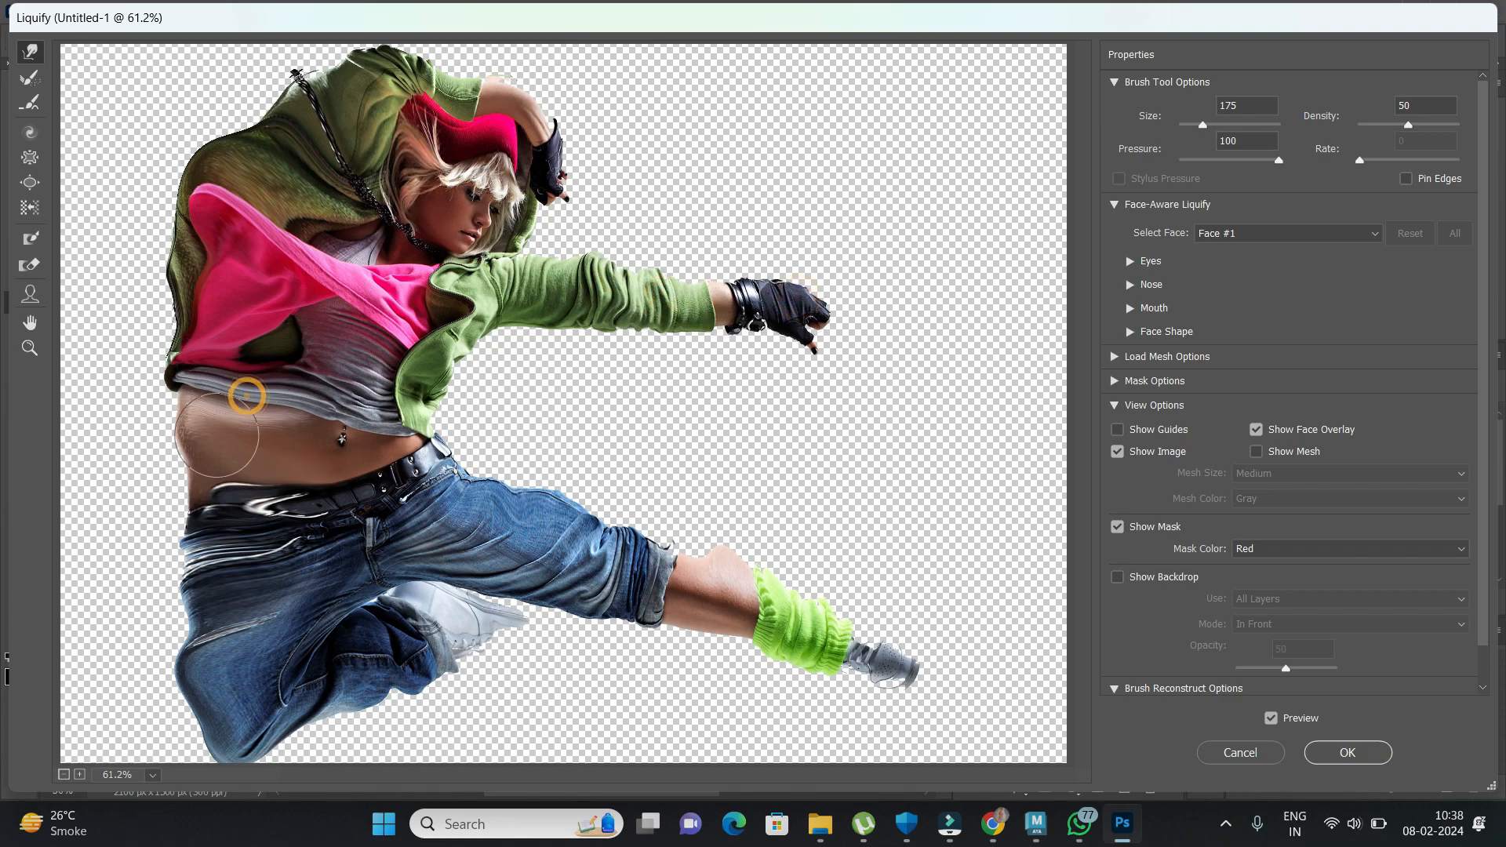
drag(218, 502, 186, 500)
drag(203, 553, 175, 551)
mouse_move(210, 320)
mouse_down()
mouse_move(182, 333)
mouse_move(171, 374)
mouse_up()
drag(188, 292, 173, 288)
mouse_move(196, 208)
mouse_down()
mouse_move(176, 175)
mouse_move(226, 157)
mouse_move(225, 120)
mouse_up()
mouse_move(185, 242)
mouse_down()
mouse_move(158, 243)
mouse_move(144, 286)
mouse_up()
mouse_move(214, 166)
mouse_down()
mouse_move(266, 130)
mouse_move(253, 95)
mouse_move(307, 135)
mouse_move(307, 87)
mouse_move(296, 119)
mouse_move(336, 97)
mouse_up()
mouse_move(180, 323)
mouse_down()
mouse_move(160, 376)
mouse_move(139, 392)
mouse_move(174, 469)
mouse_up()
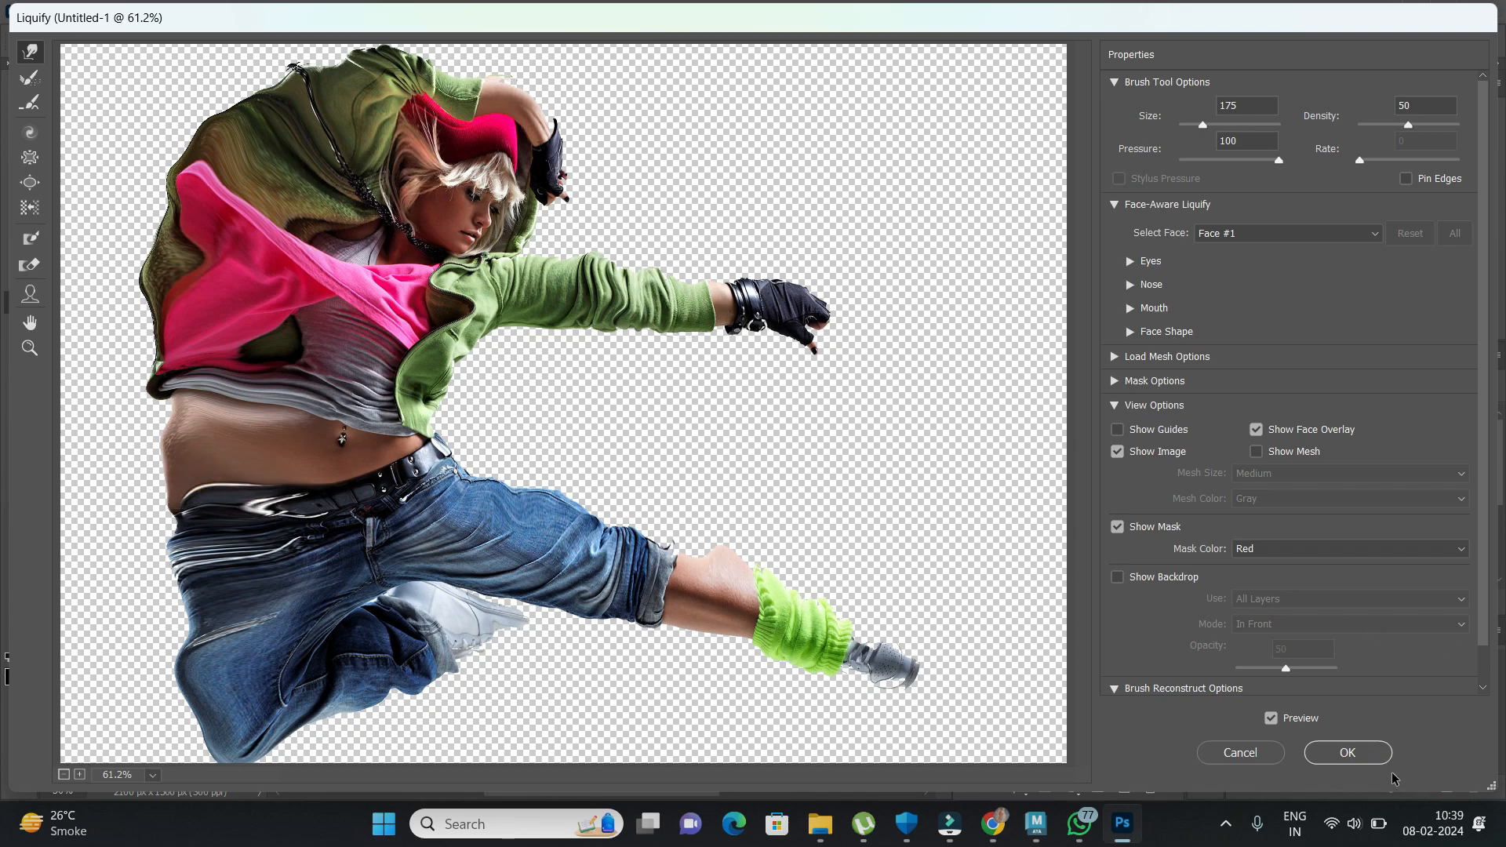
click(1355, 755)
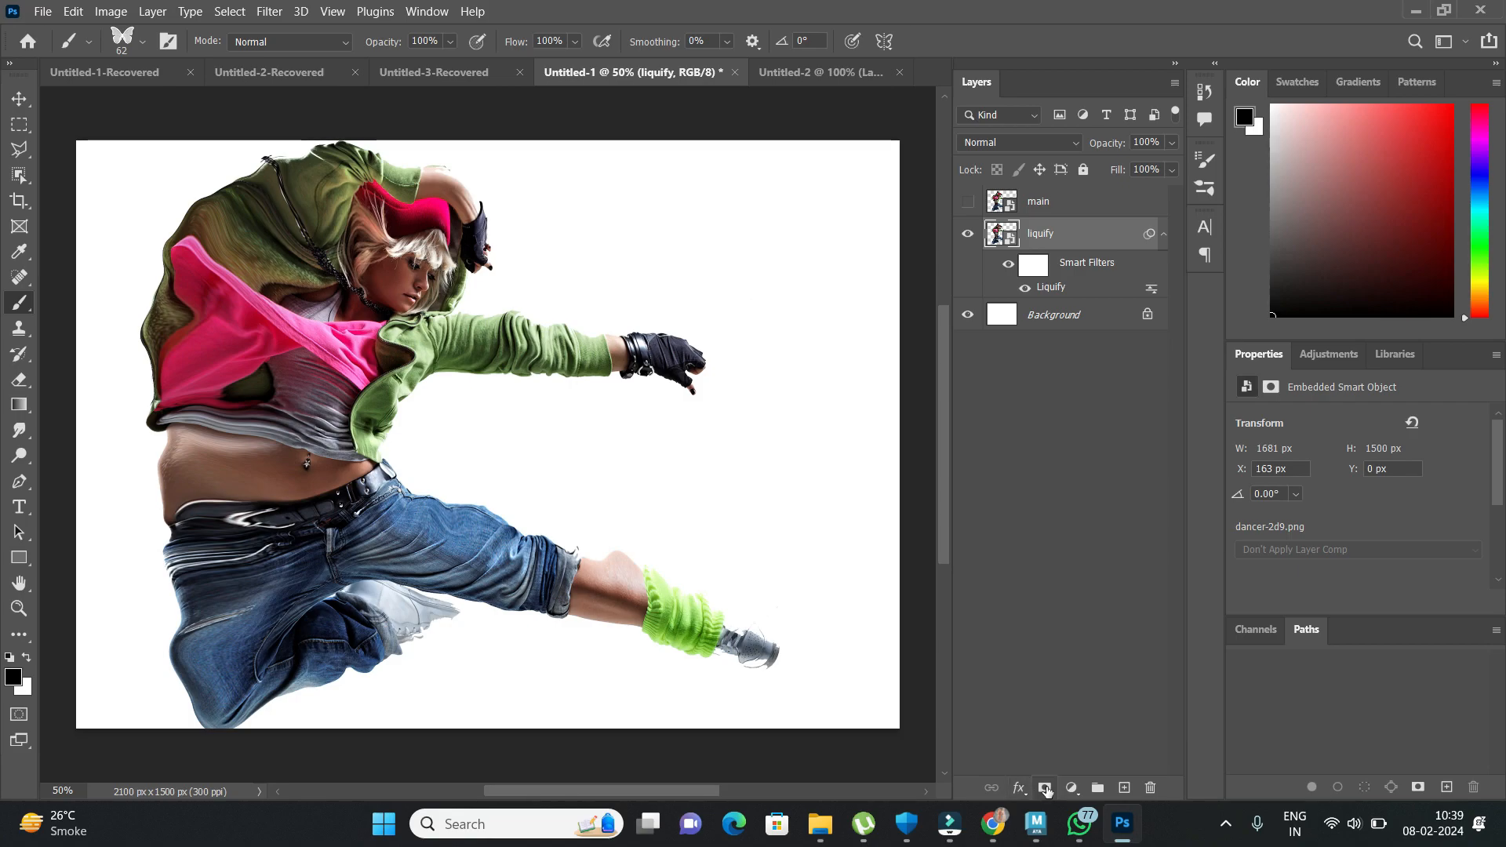
Add a layer mask to the liquify layer and invert it to black.
click(1046, 787)
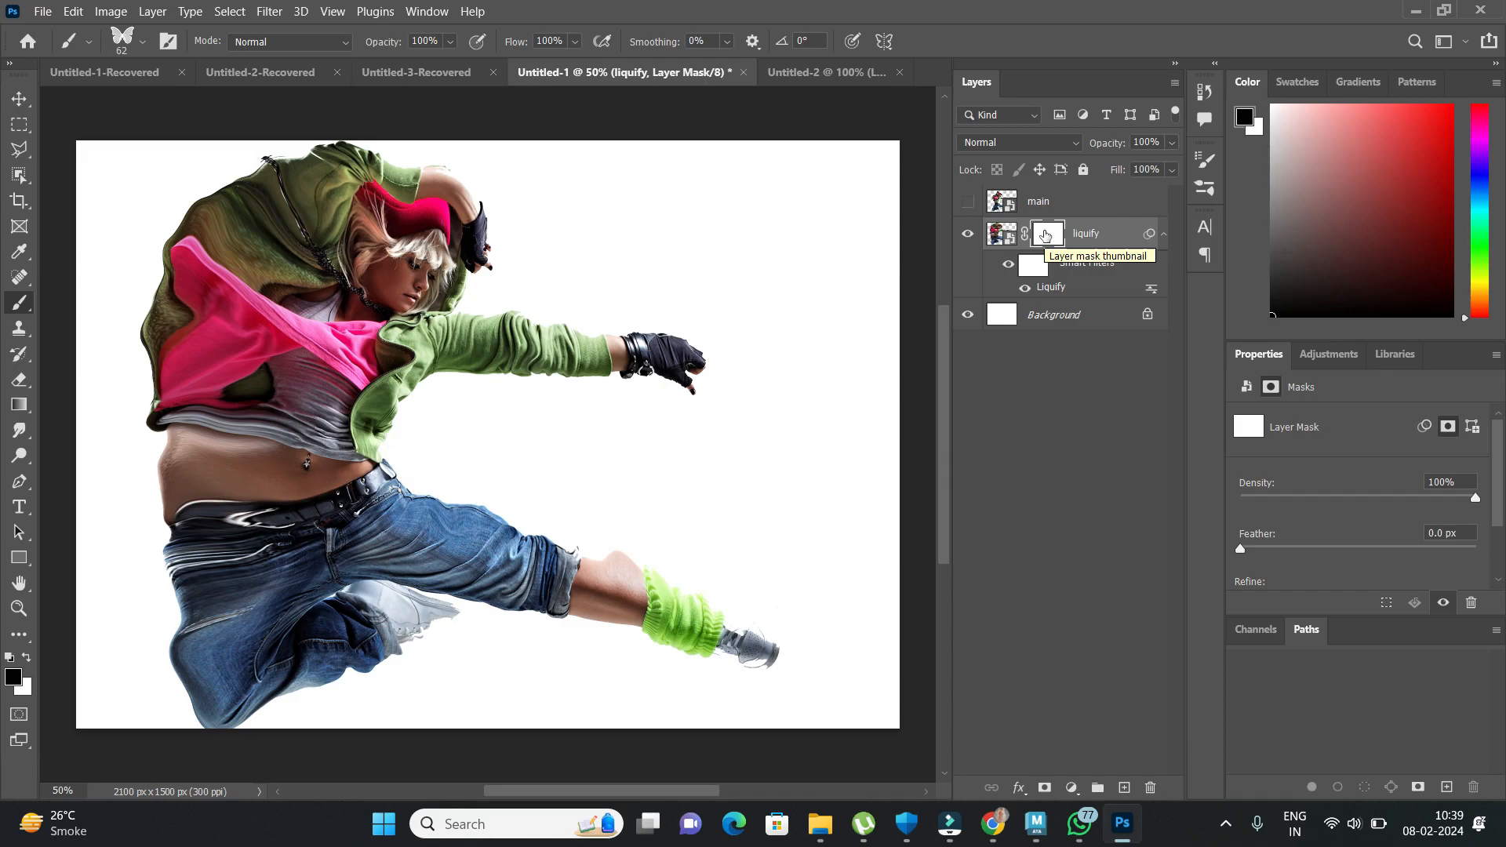
key(ctrl)
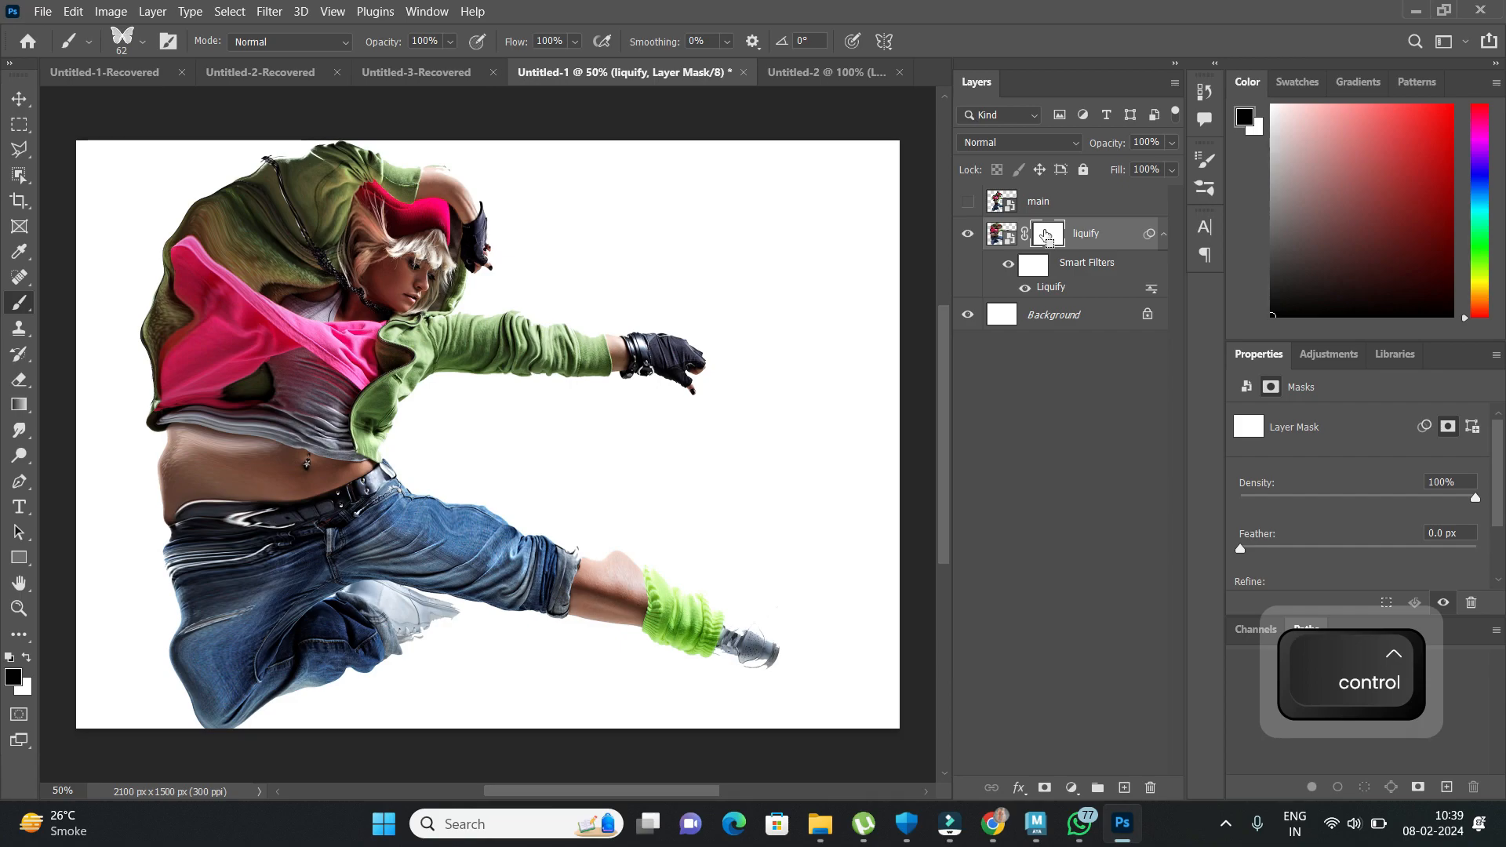
key(ctrl+i)
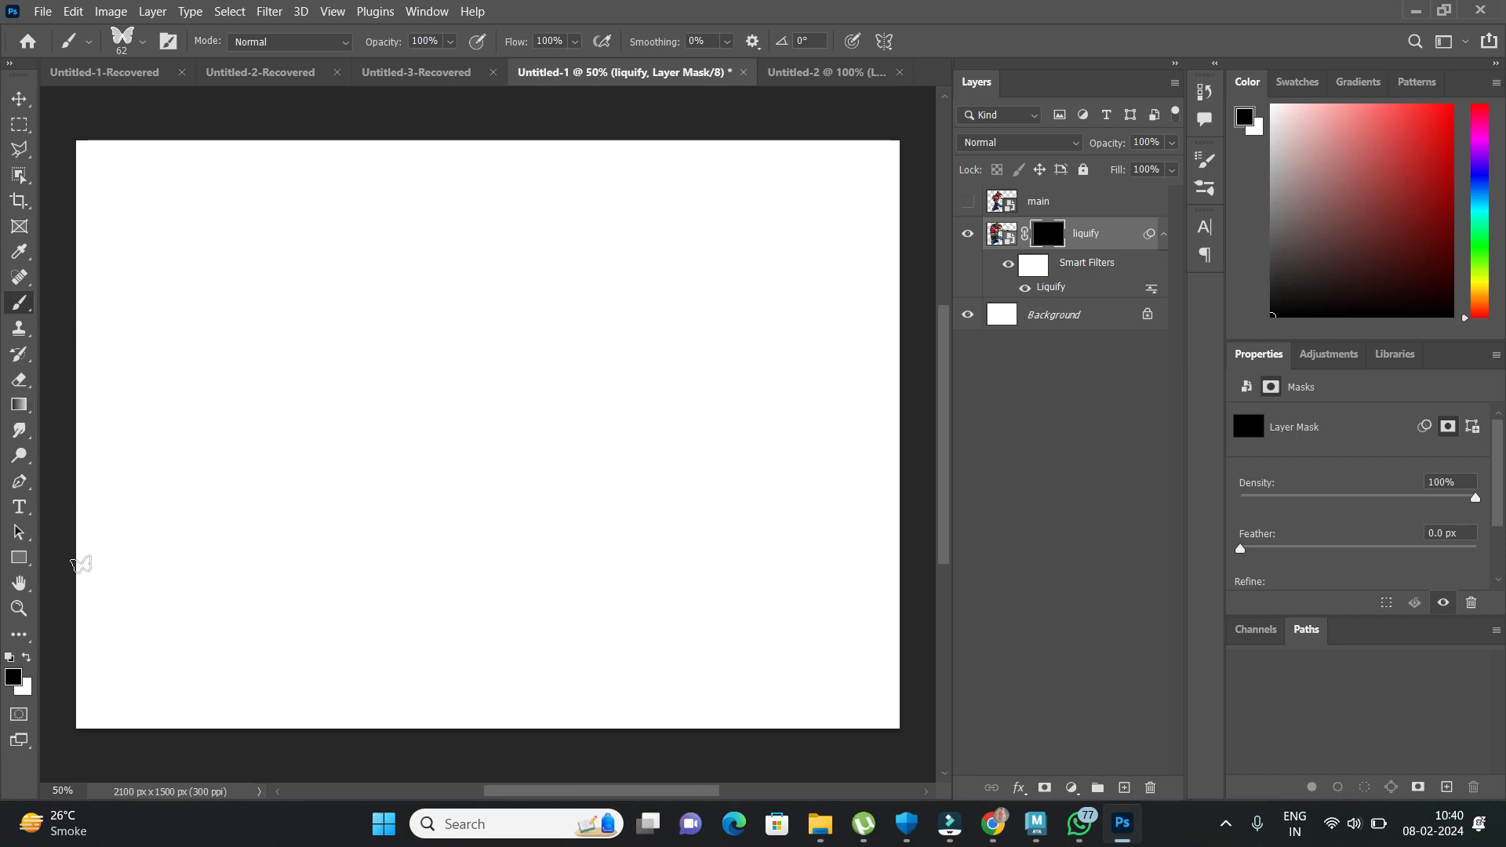
Make white the foreground color, and set the butterfly brush's size jitter to 25% and tip angle to 32°.
click(27, 659)
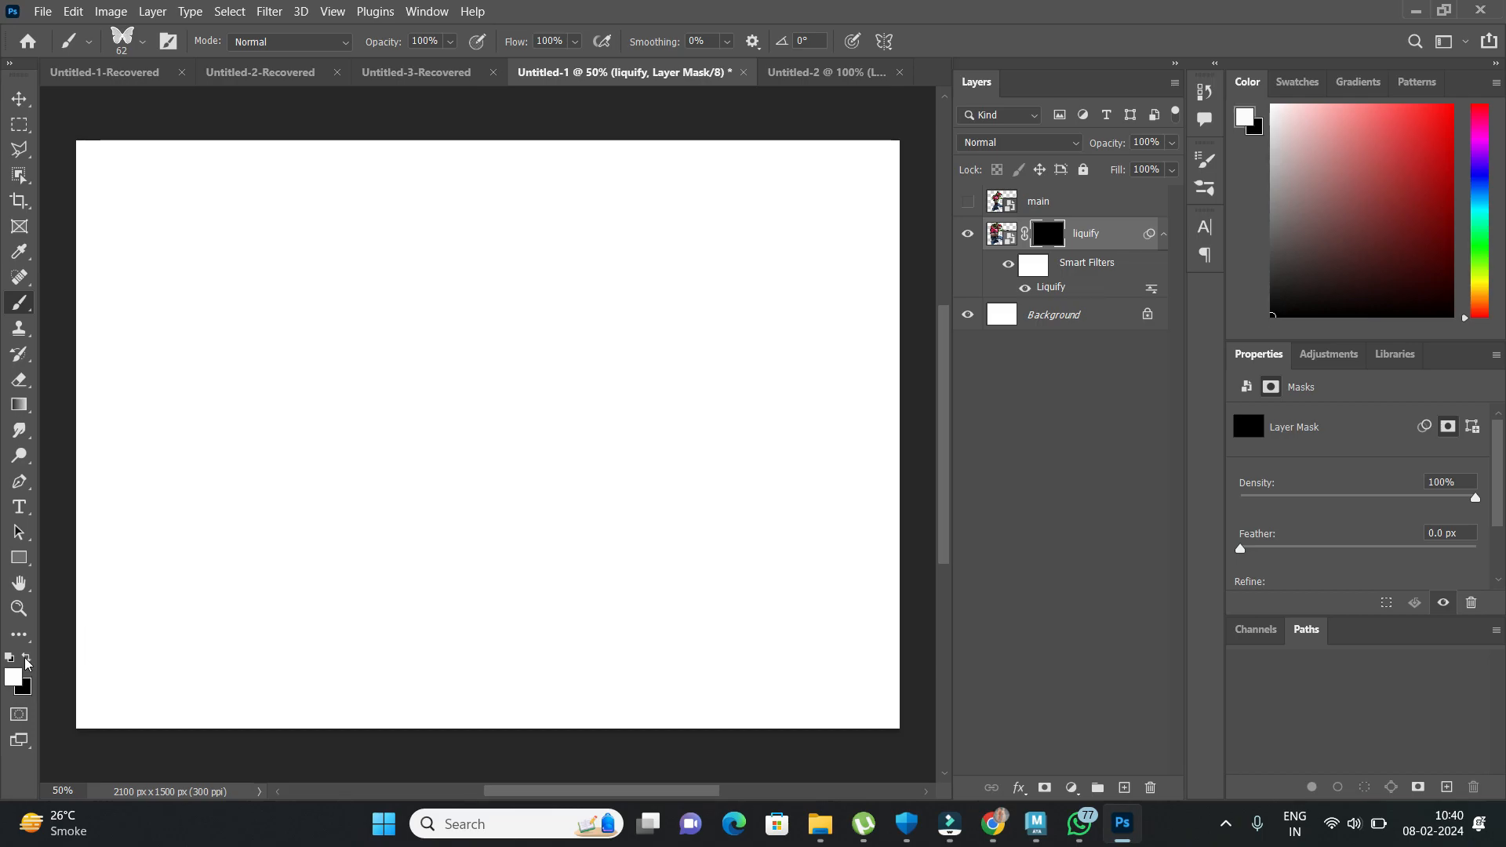
click(169, 42)
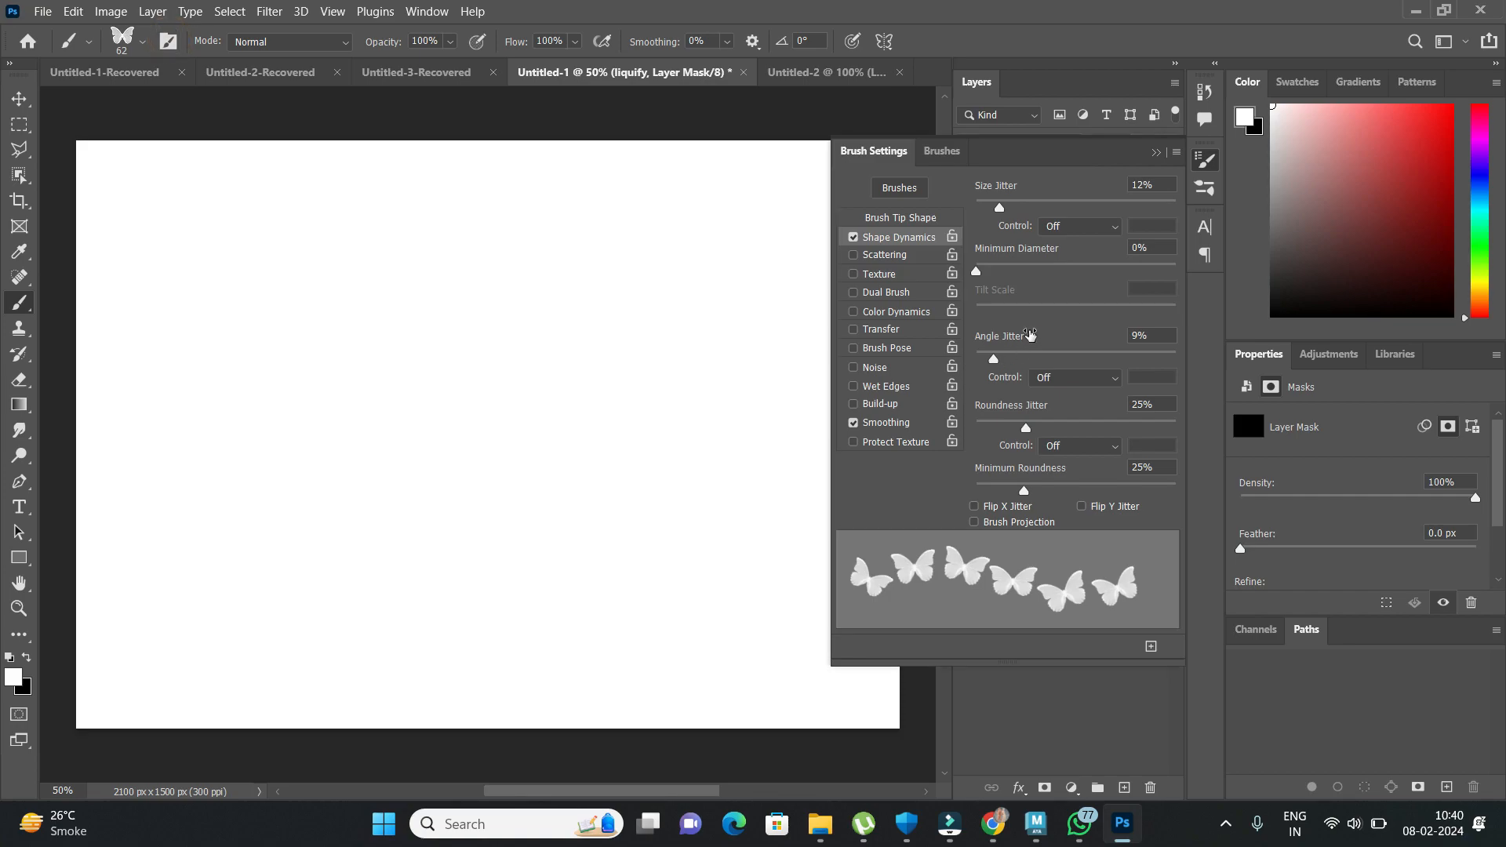
drag(1004, 210, 1027, 208)
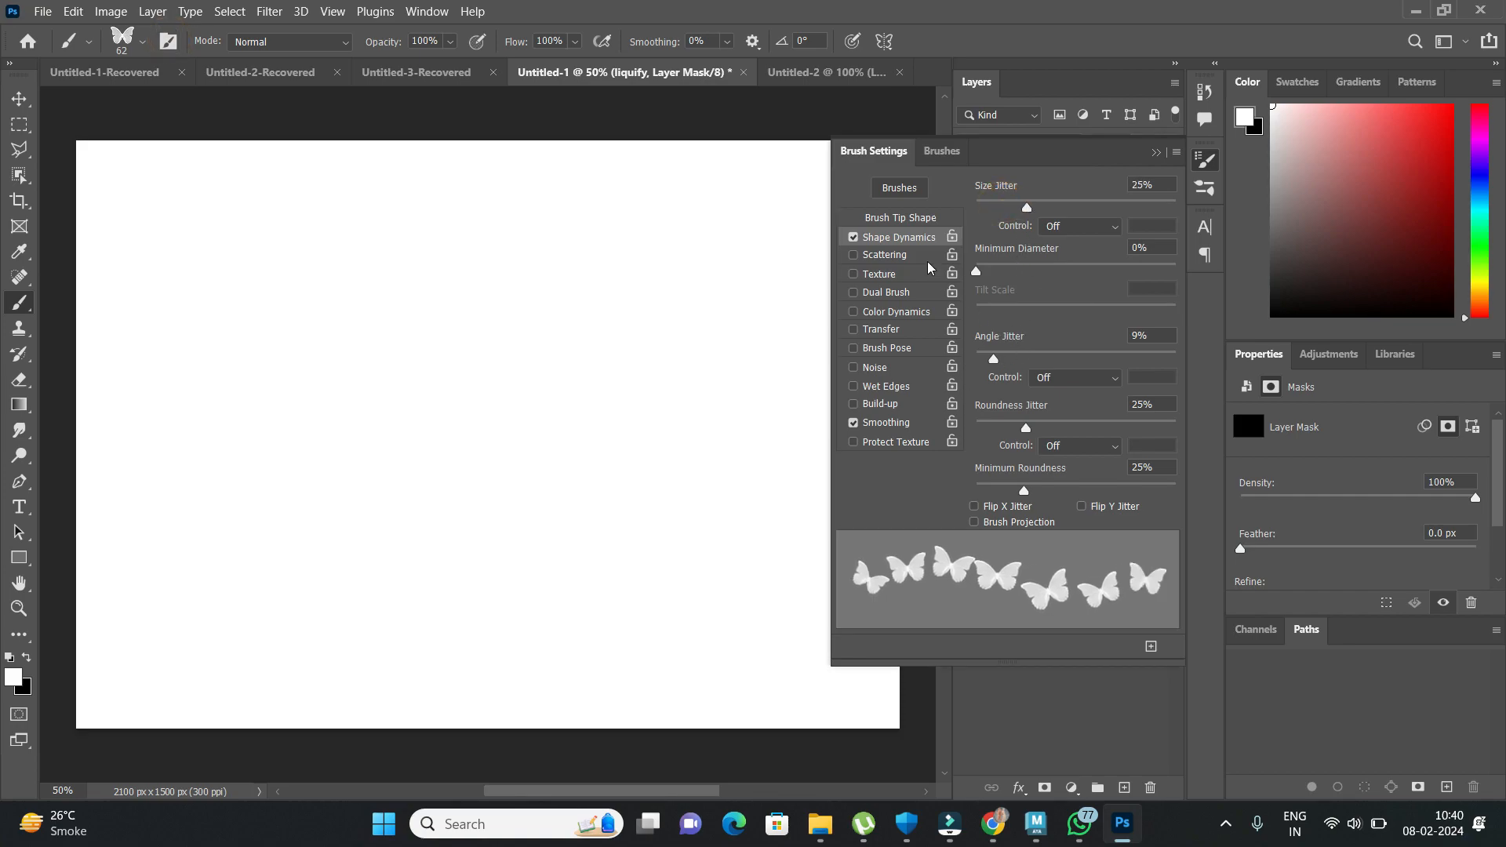
click(908, 218)
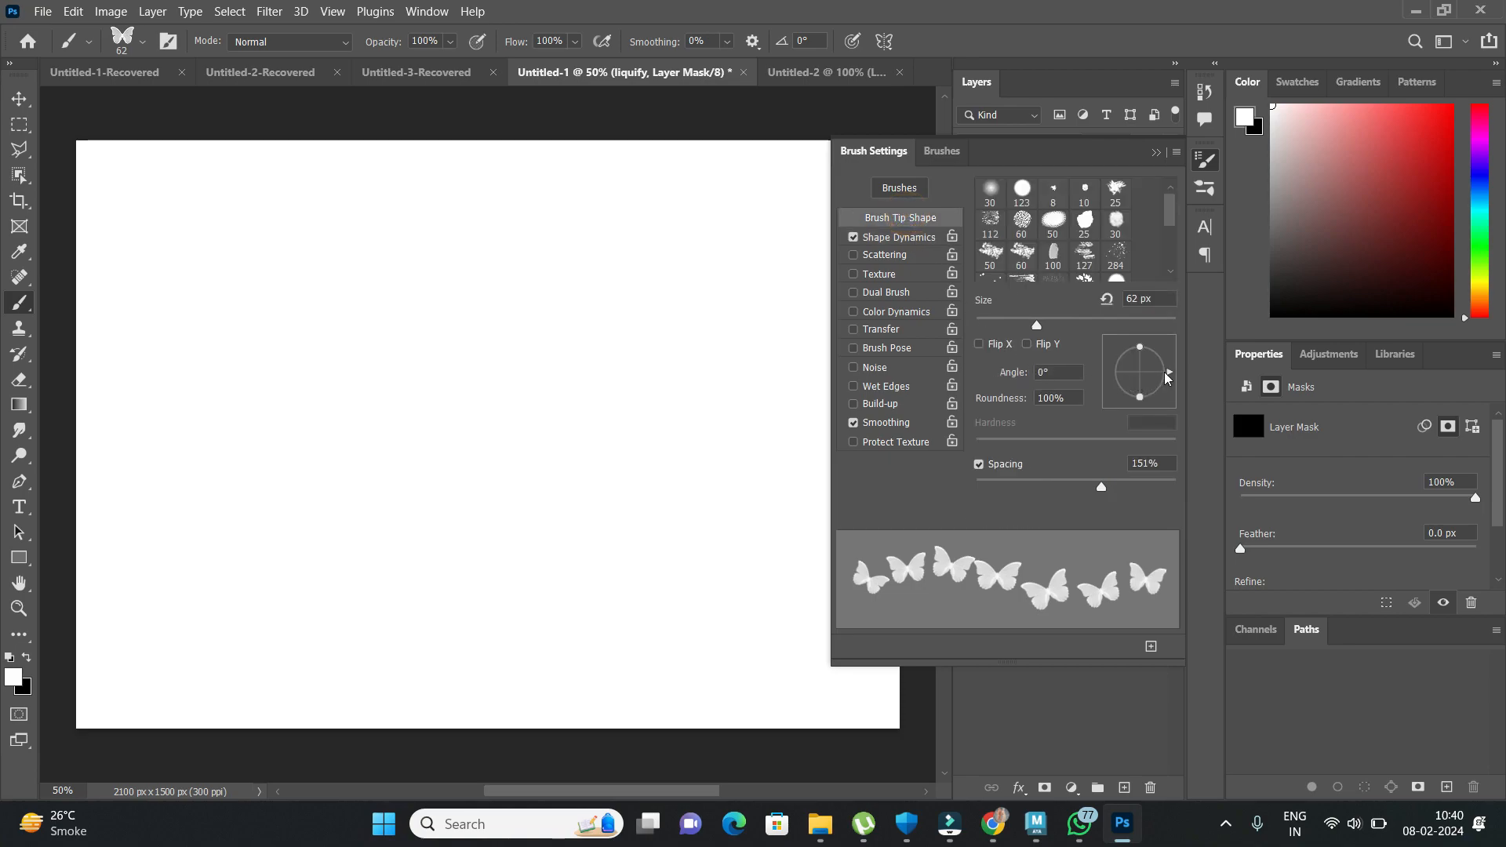
mouse_move(1167, 378)
mouse_down()
mouse_move(1127, 346)
mouse_move(1174, 359)
mouse_up()
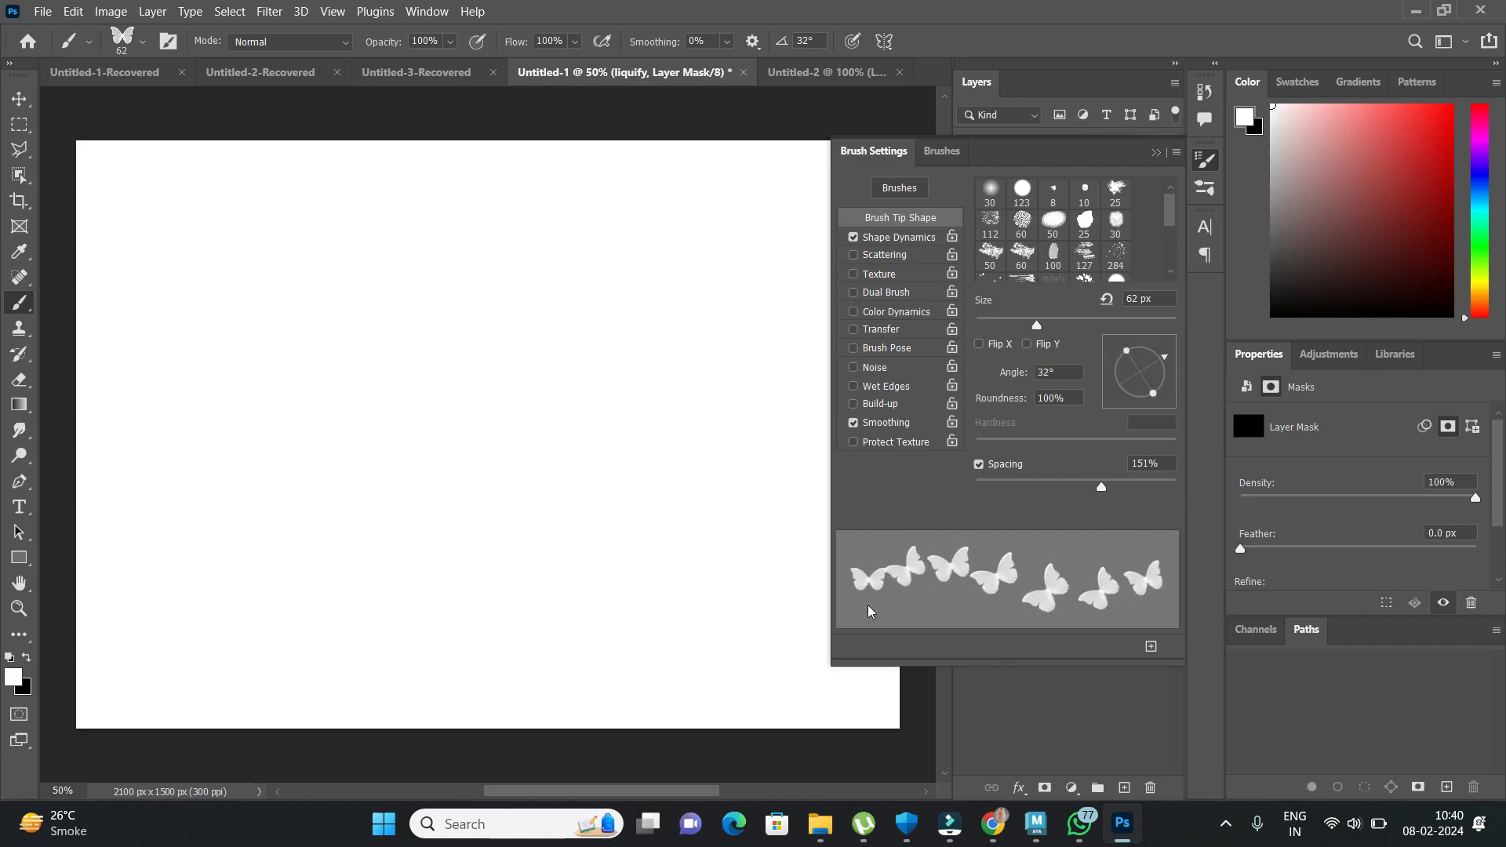
Set the butterfly brush's tip angle to 38° and its angle jitter to 13%.
drag(1167, 365, 1171, 355)
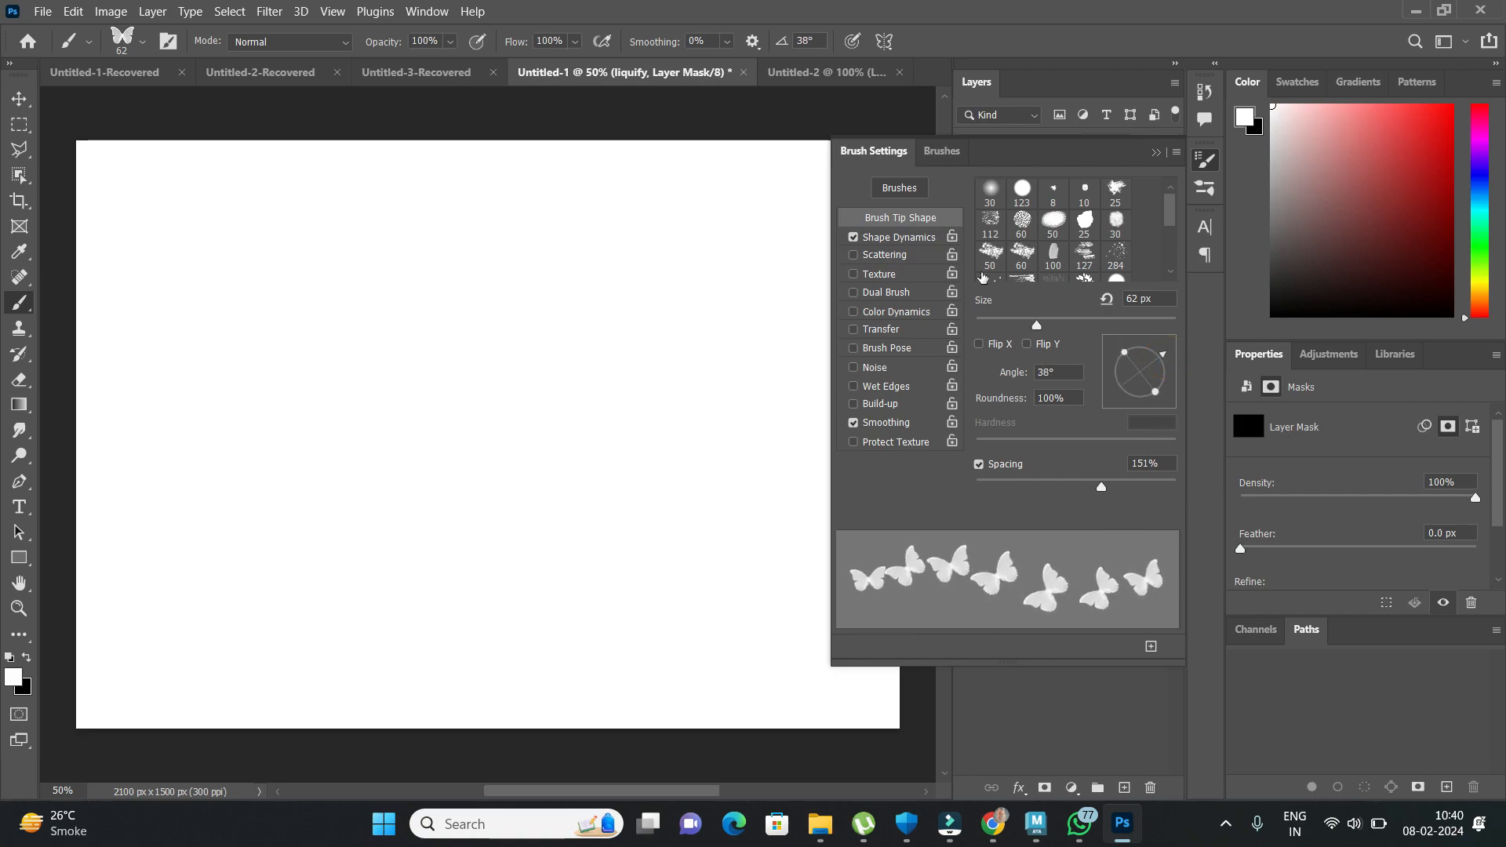
click(932, 238)
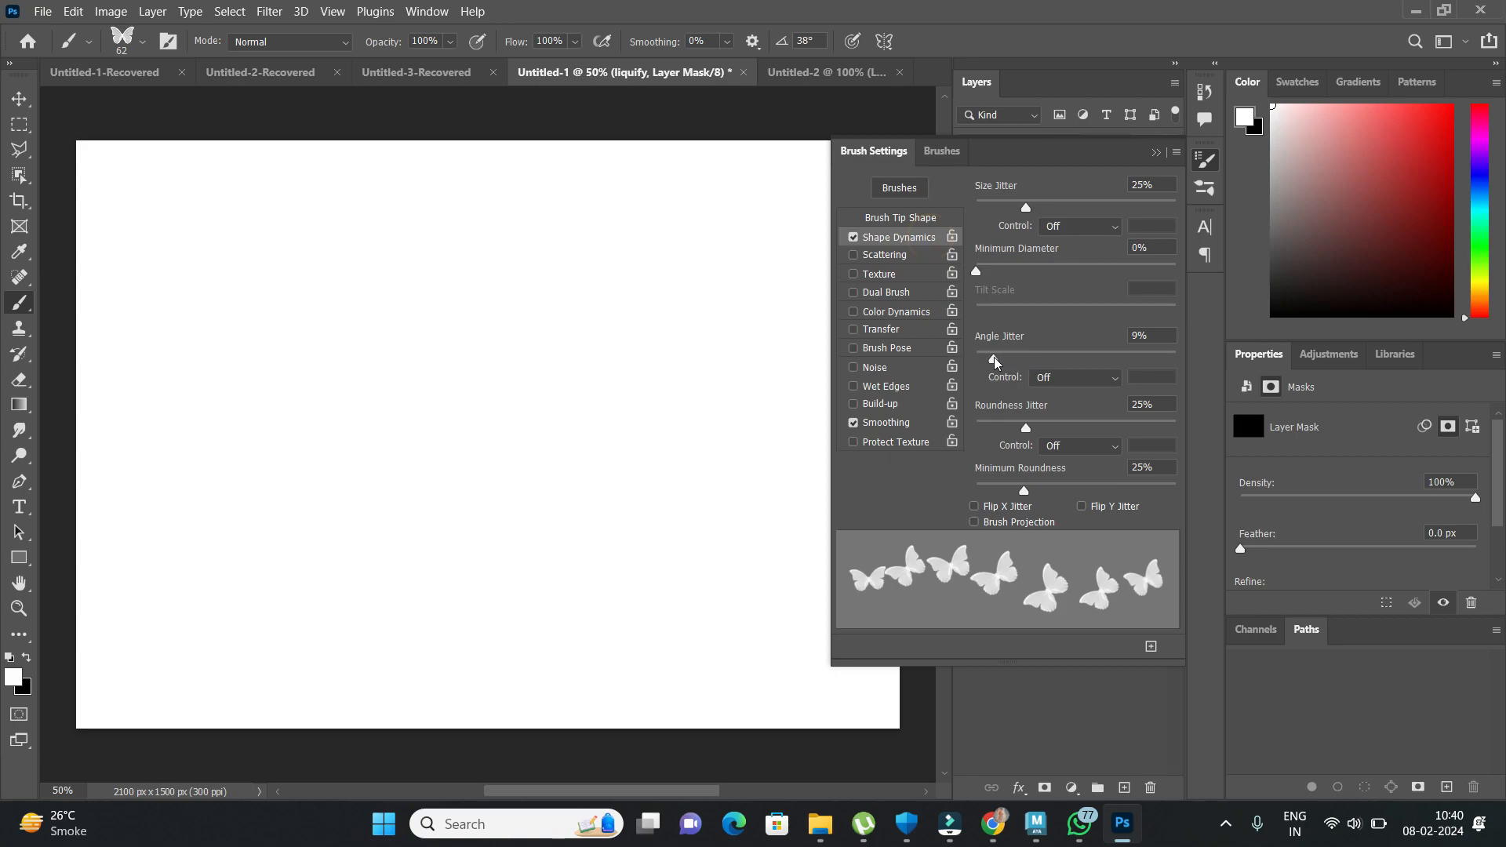
drag(993, 360, 1004, 362)
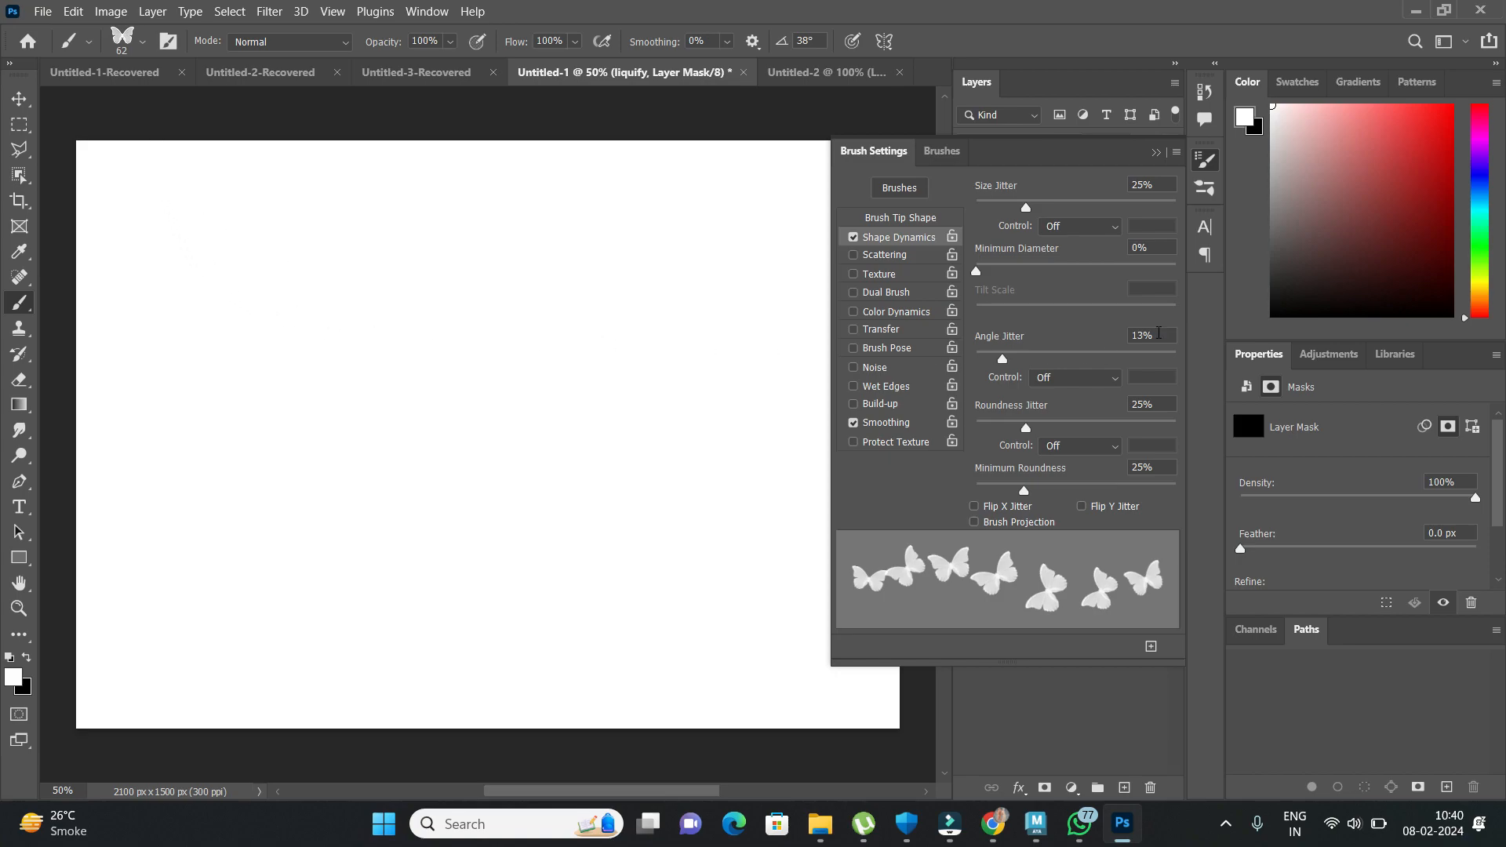
click(1158, 153)
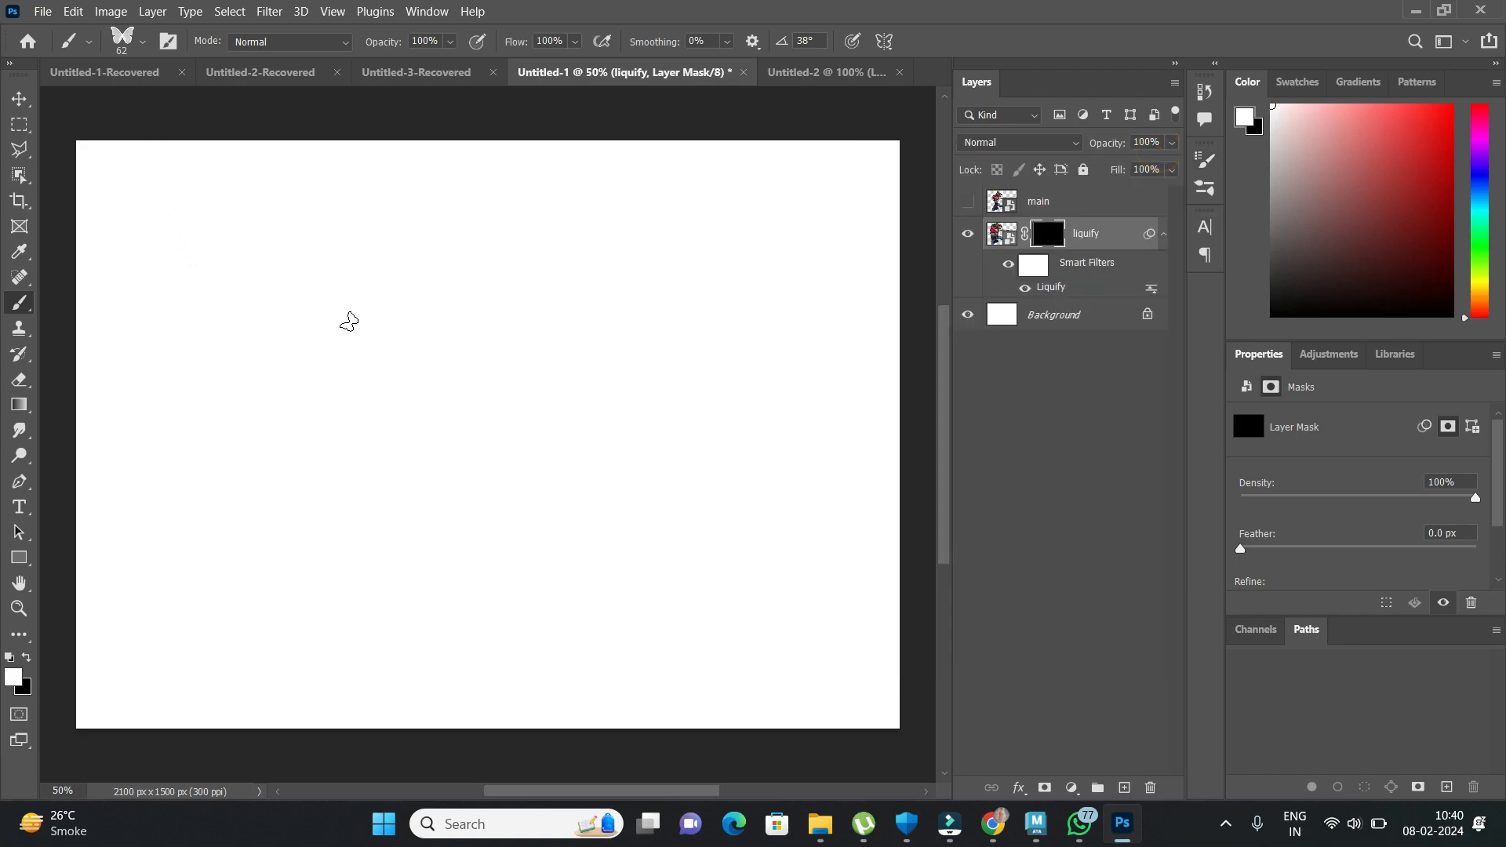
Stamp white butterflies onto the liquify layer's black mask around the dancer's shoulder, head and back area.
click(334, 336)
click(319, 294)
click(310, 266)
click(356, 247)
click(322, 215)
click(251, 242)
click(246, 304)
click(229, 361)
click(262, 403)
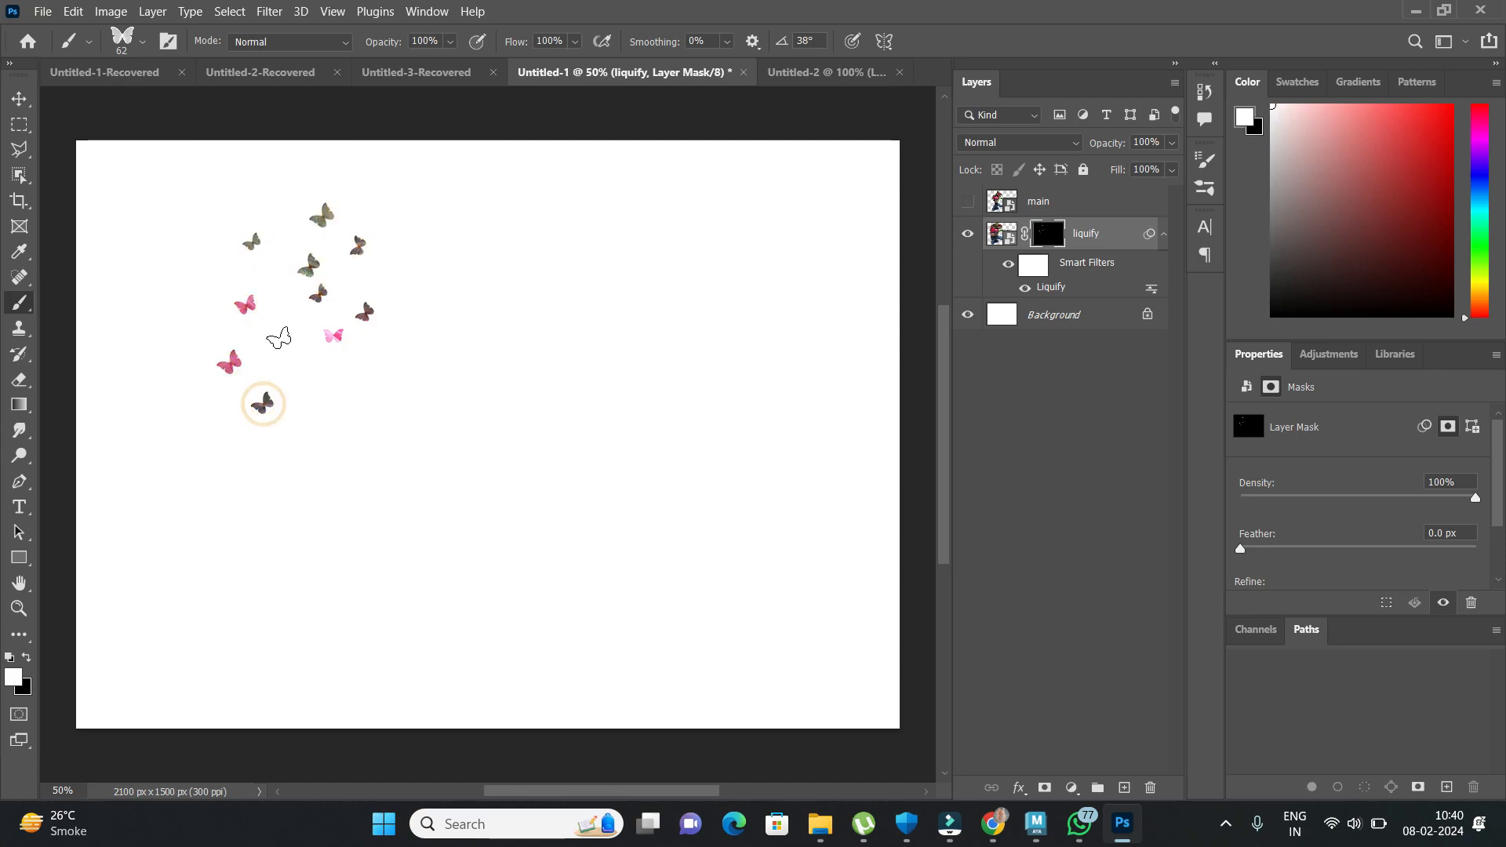
Show the main layer and stamp more butterflies on the liquify mask, scattered outside the jacket's back and shoulder.
click(968, 202)
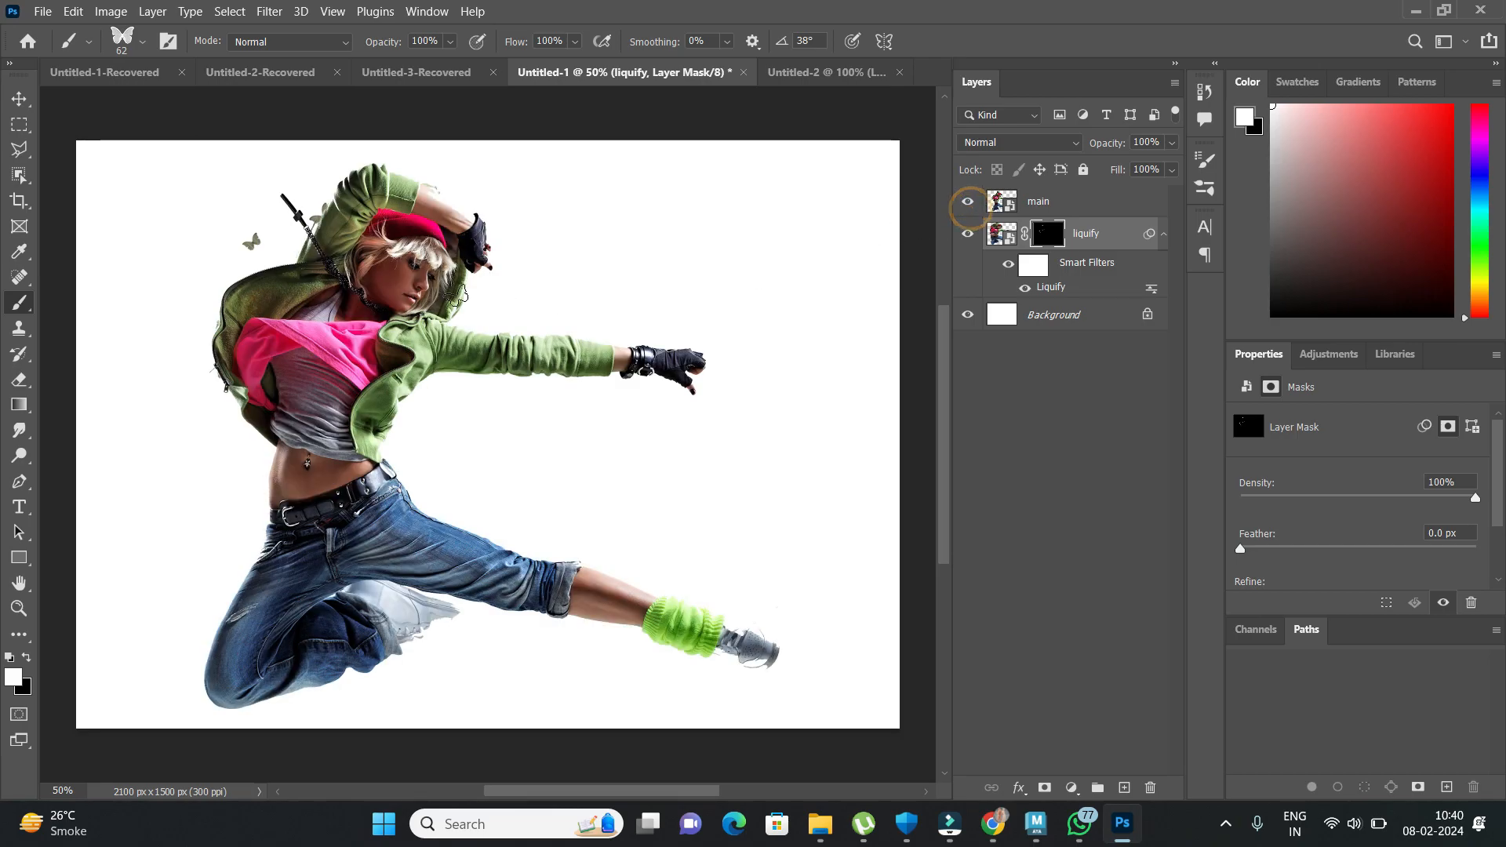
click(276, 249)
click(263, 191)
click(223, 196)
click(207, 234)
click(189, 280)
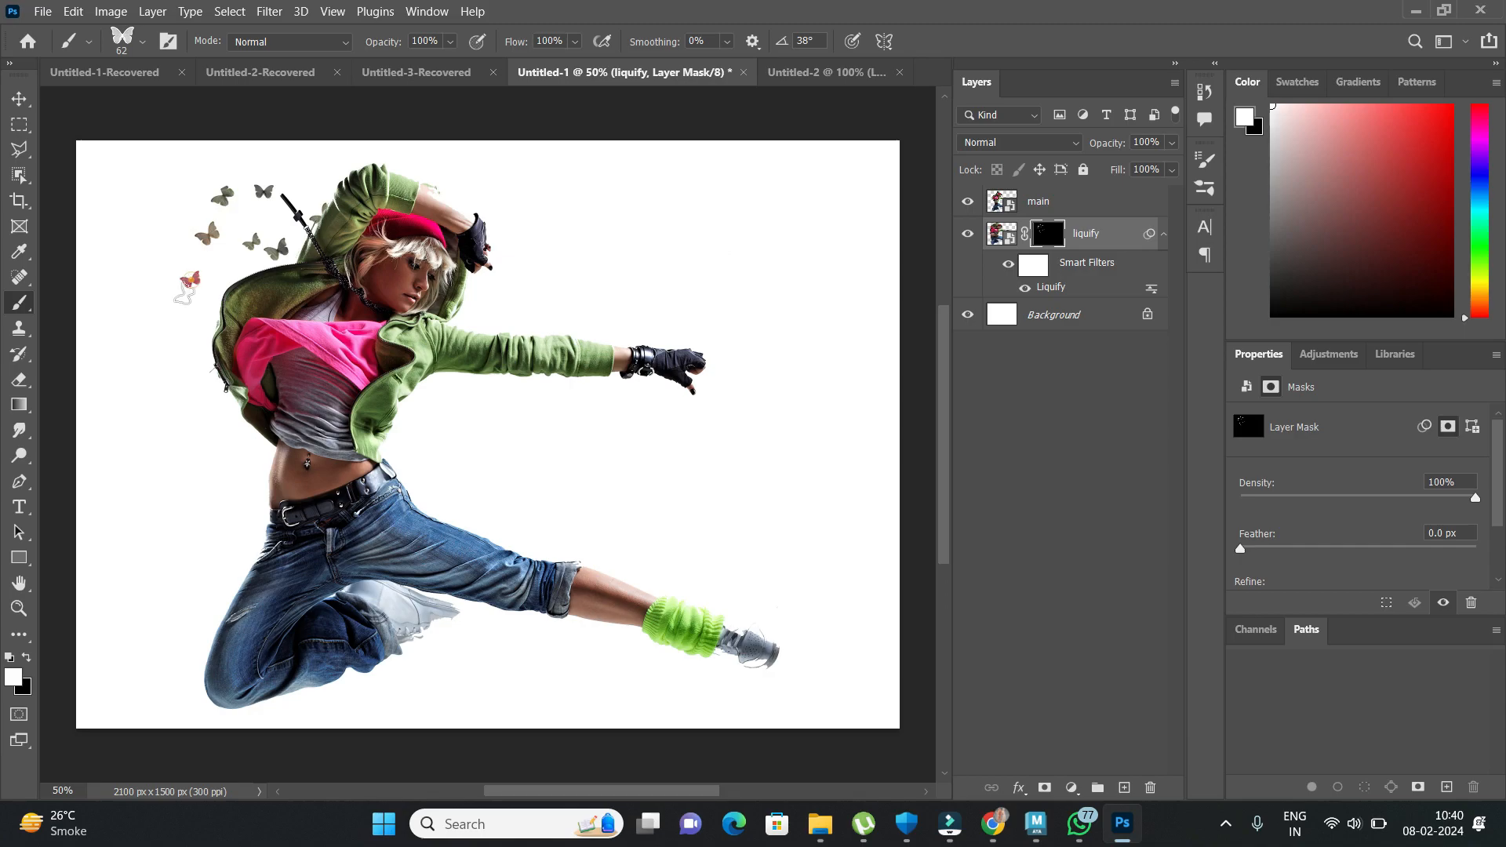
click(178, 328)
click(205, 375)
click(208, 424)
click(170, 410)
click(154, 375)
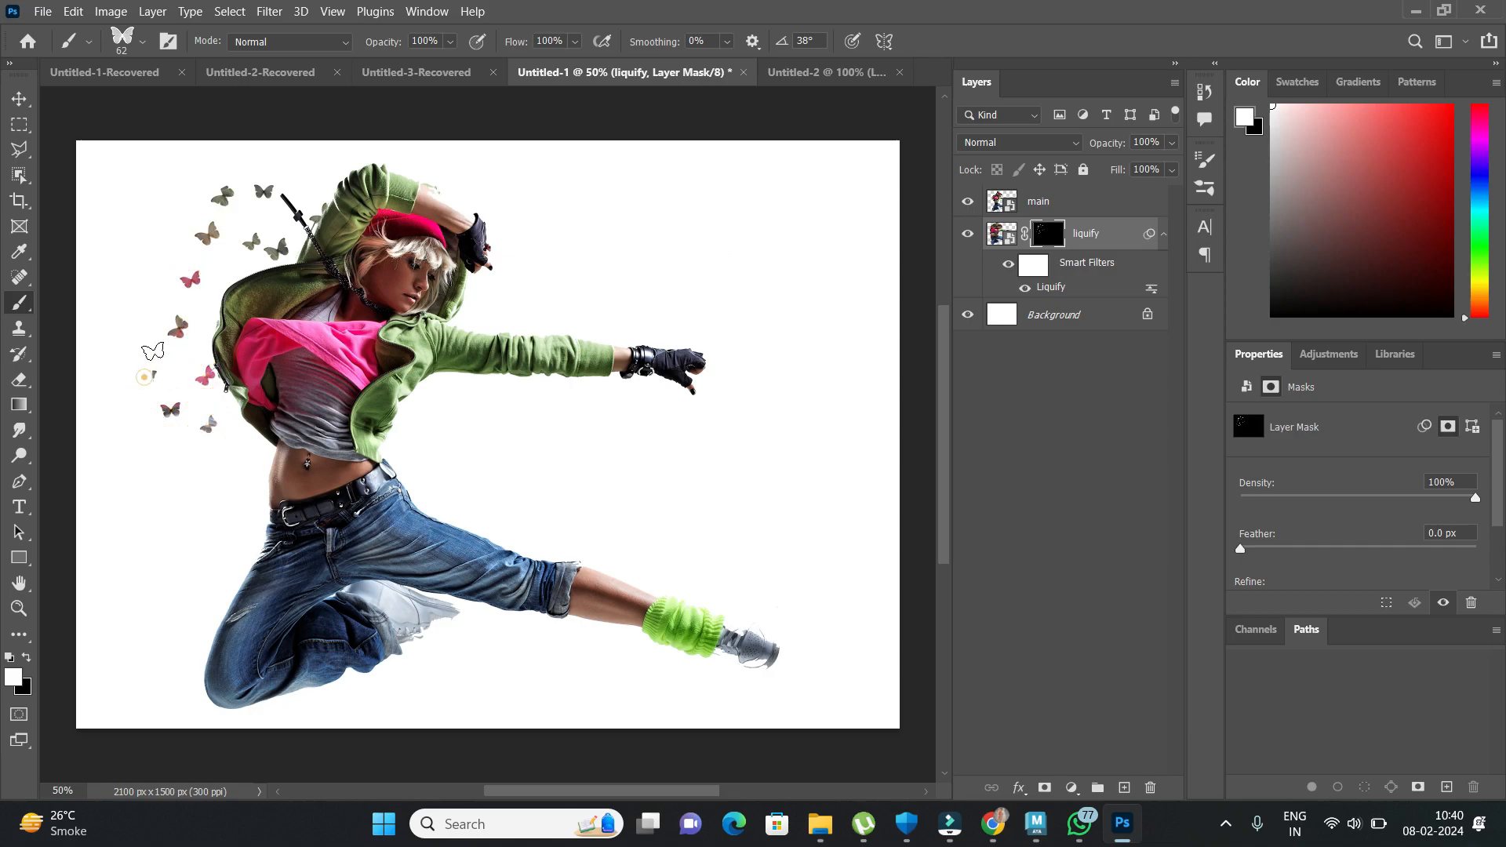
click(157, 312)
click(172, 287)
click(186, 218)
click(226, 267)
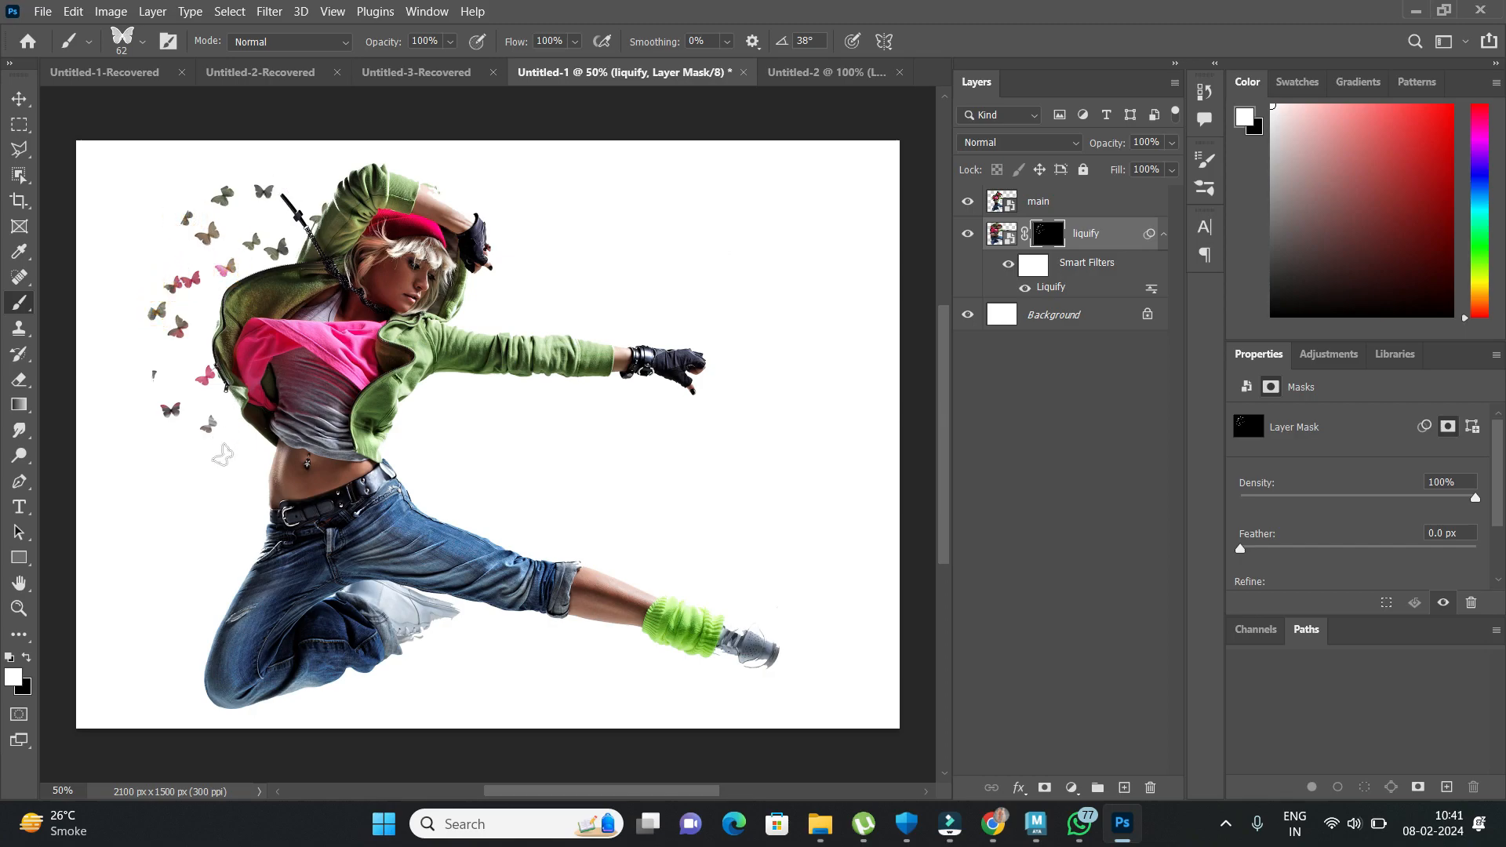
Stamp butterflies on the liquify mask along the upper edge of the extended leg, from thigh to leg warmer.
click(452, 515)
click(486, 532)
click(537, 546)
click(614, 559)
click(637, 577)
click(682, 590)
Stamp butterflies on the liquify mask behind the waist, hip and bent leg.
click(257, 459)
click(242, 436)
click(207, 473)
click(229, 520)
click(226, 552)
click(212, 602)
click(191, 666)
Stamp butterflies on the liquify mask along the raised arm and above the outstretched sleeve.
click(330, 191)
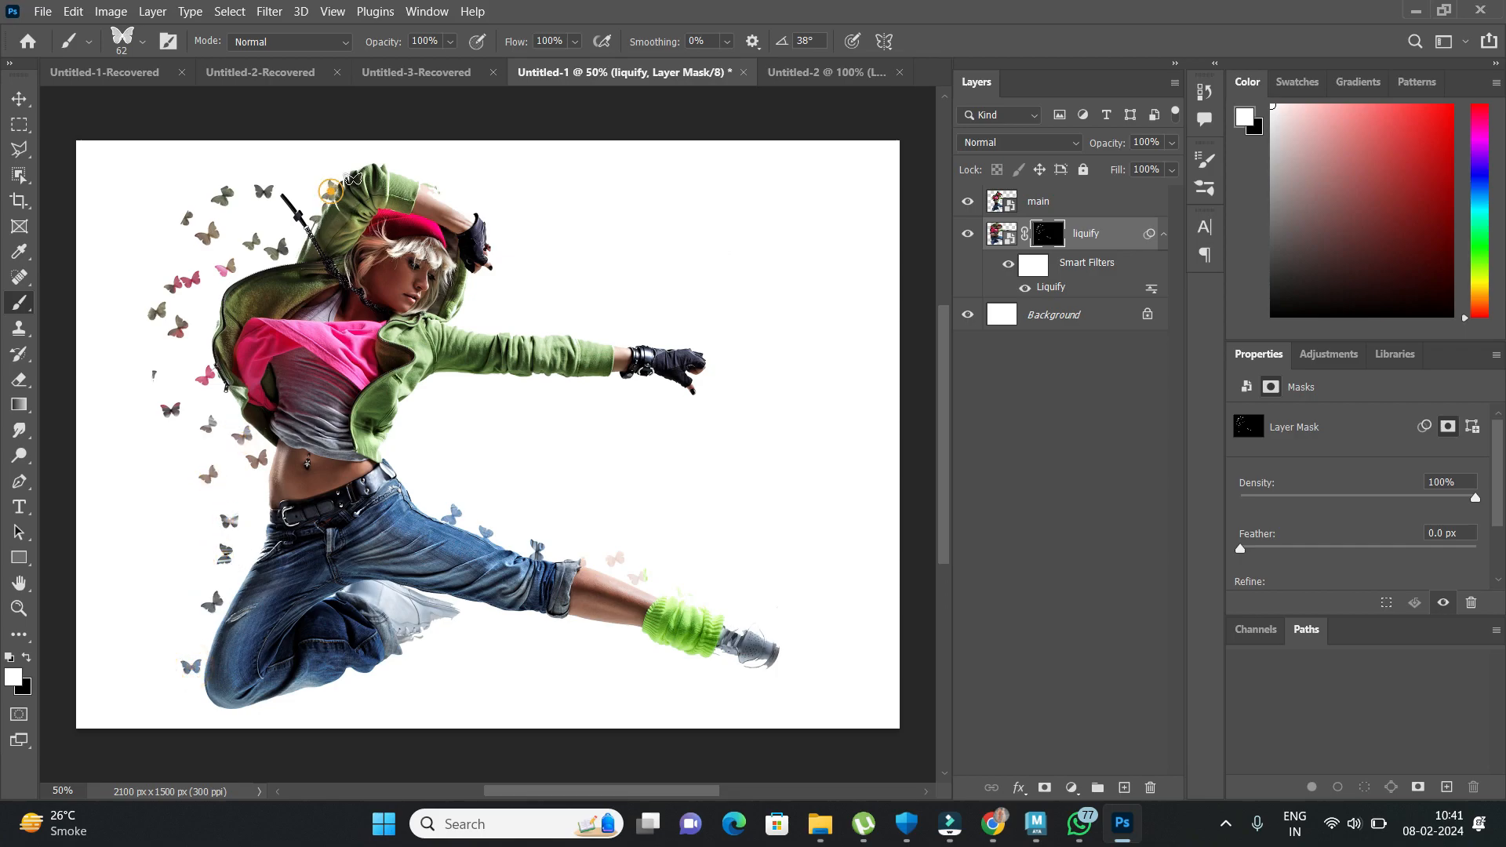
click(379, 165)
click(416, 176)
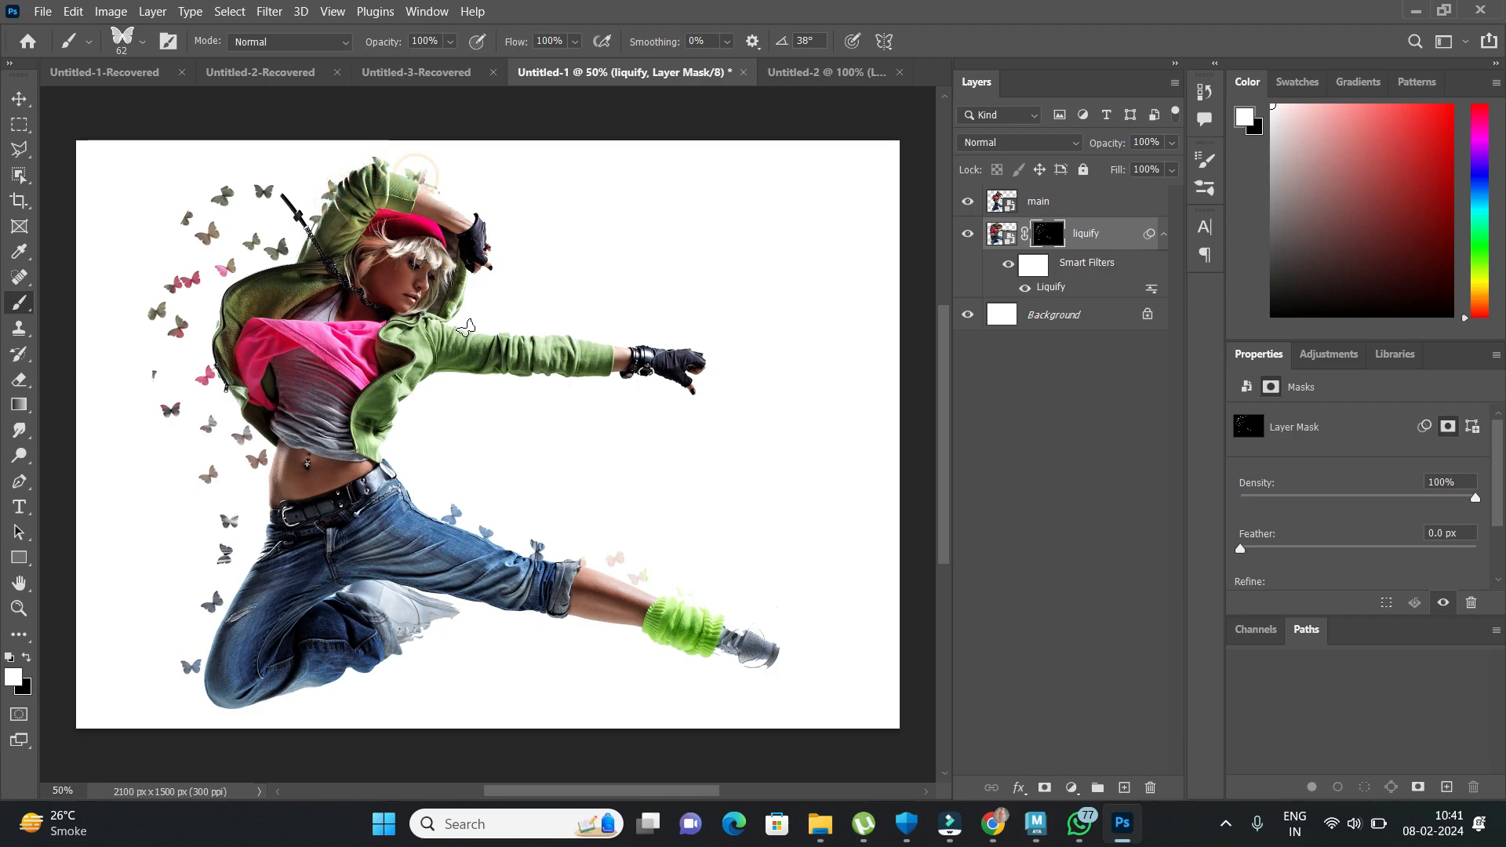
click(498, 322)
click(524, 324)
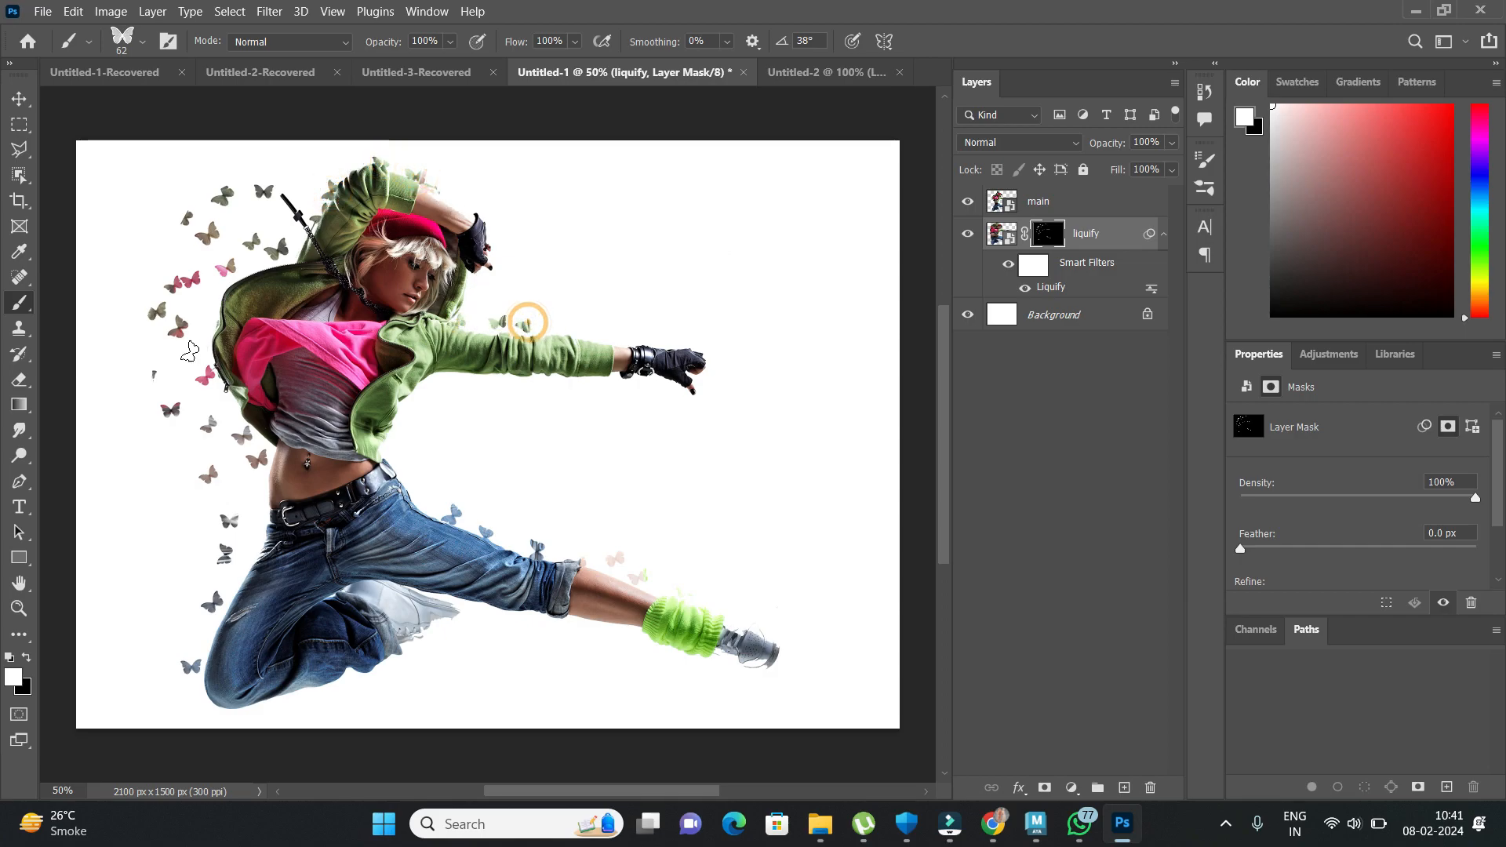
Reduce the butterfly brush to 40 px and stamp small butterflies close to the jacket's back and the waist.
key(bracketleft)
key(bracketleft)
key(bracketleft)
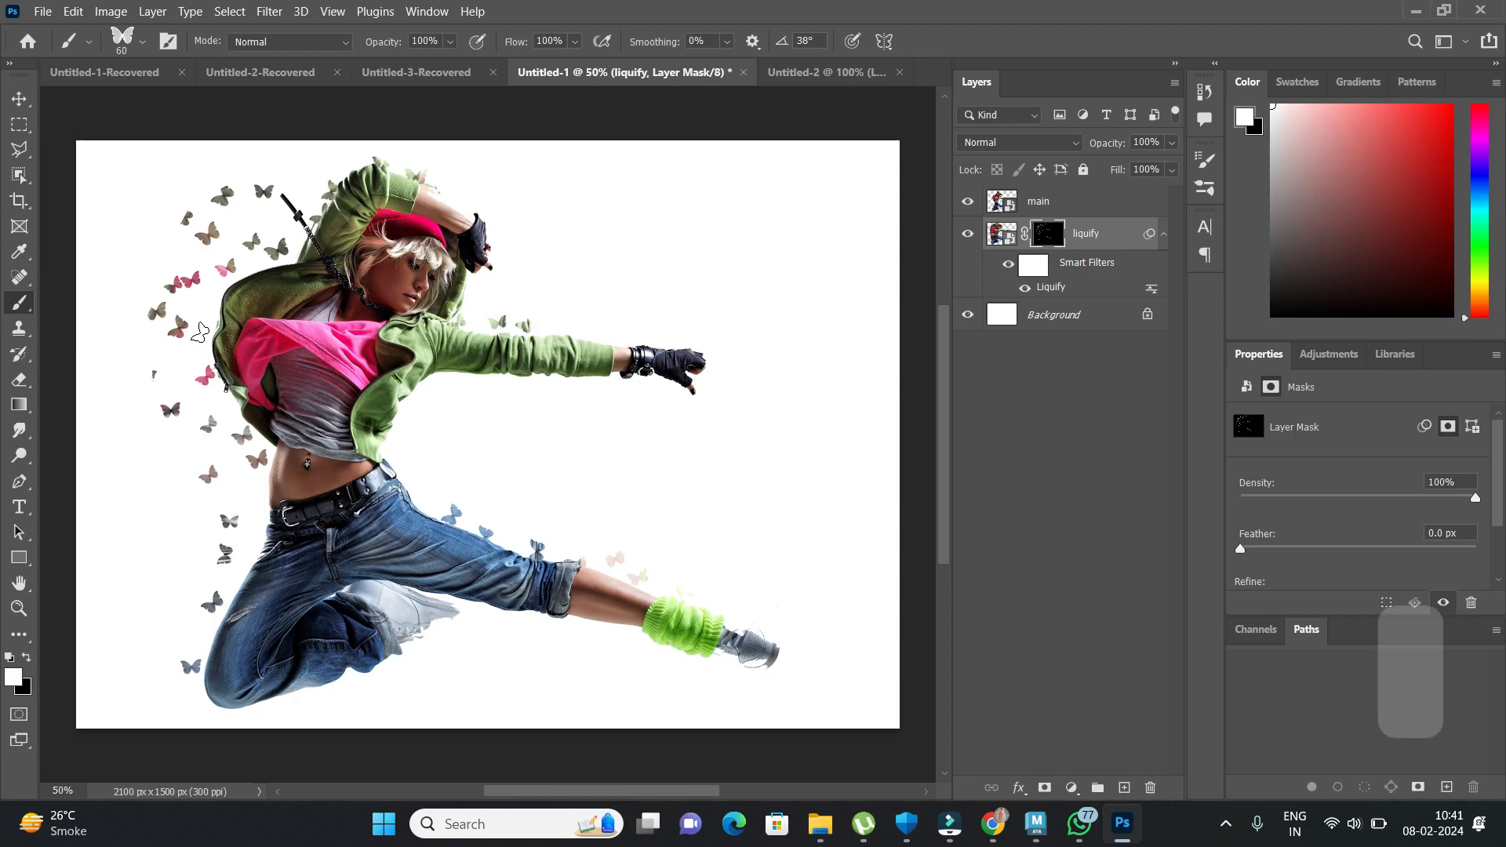
click(212, 328)
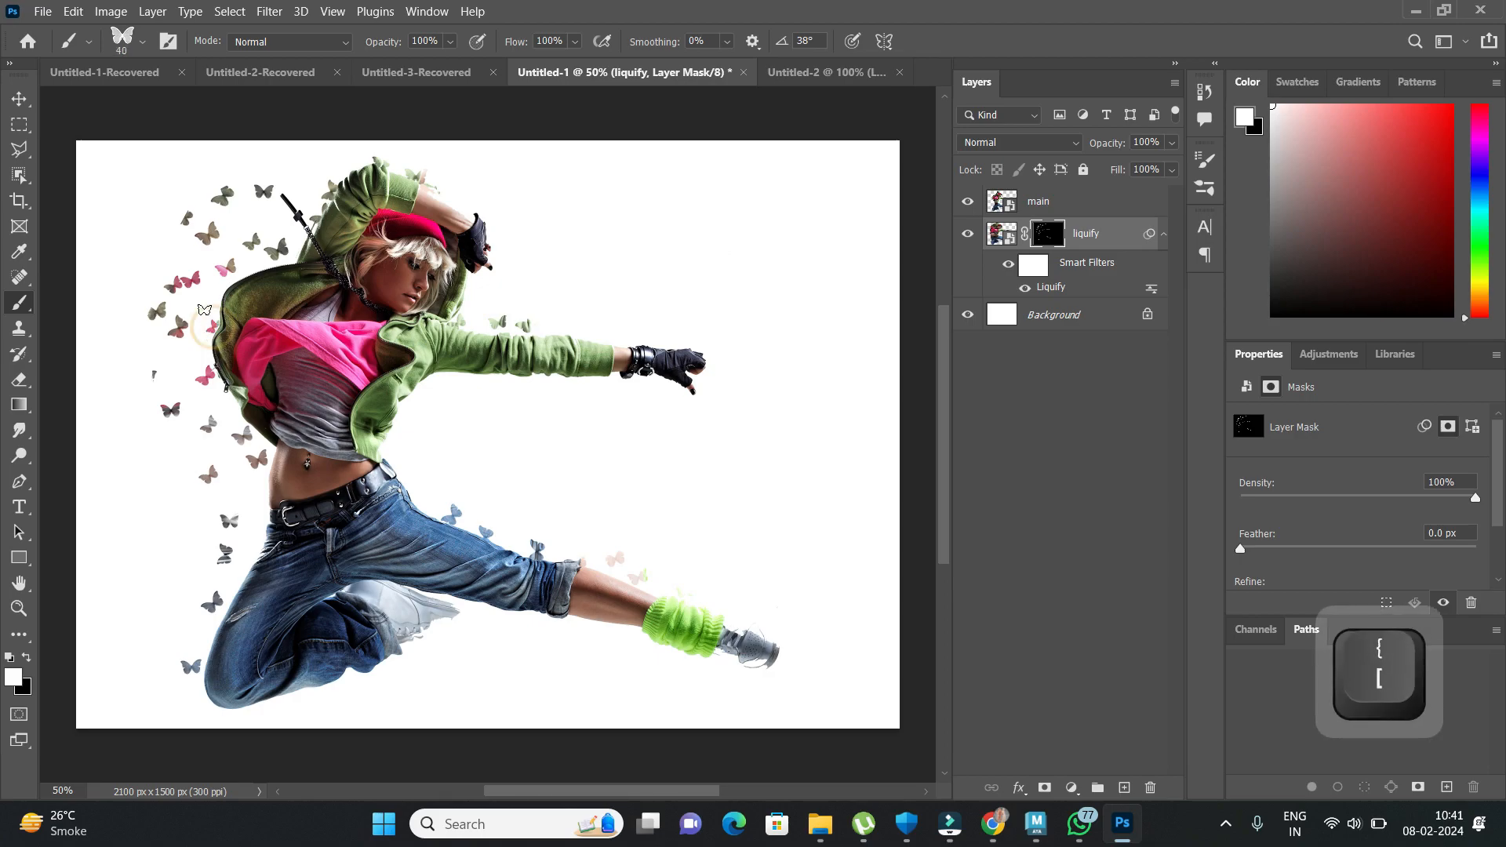
click(204, 309)
click(253, 276)
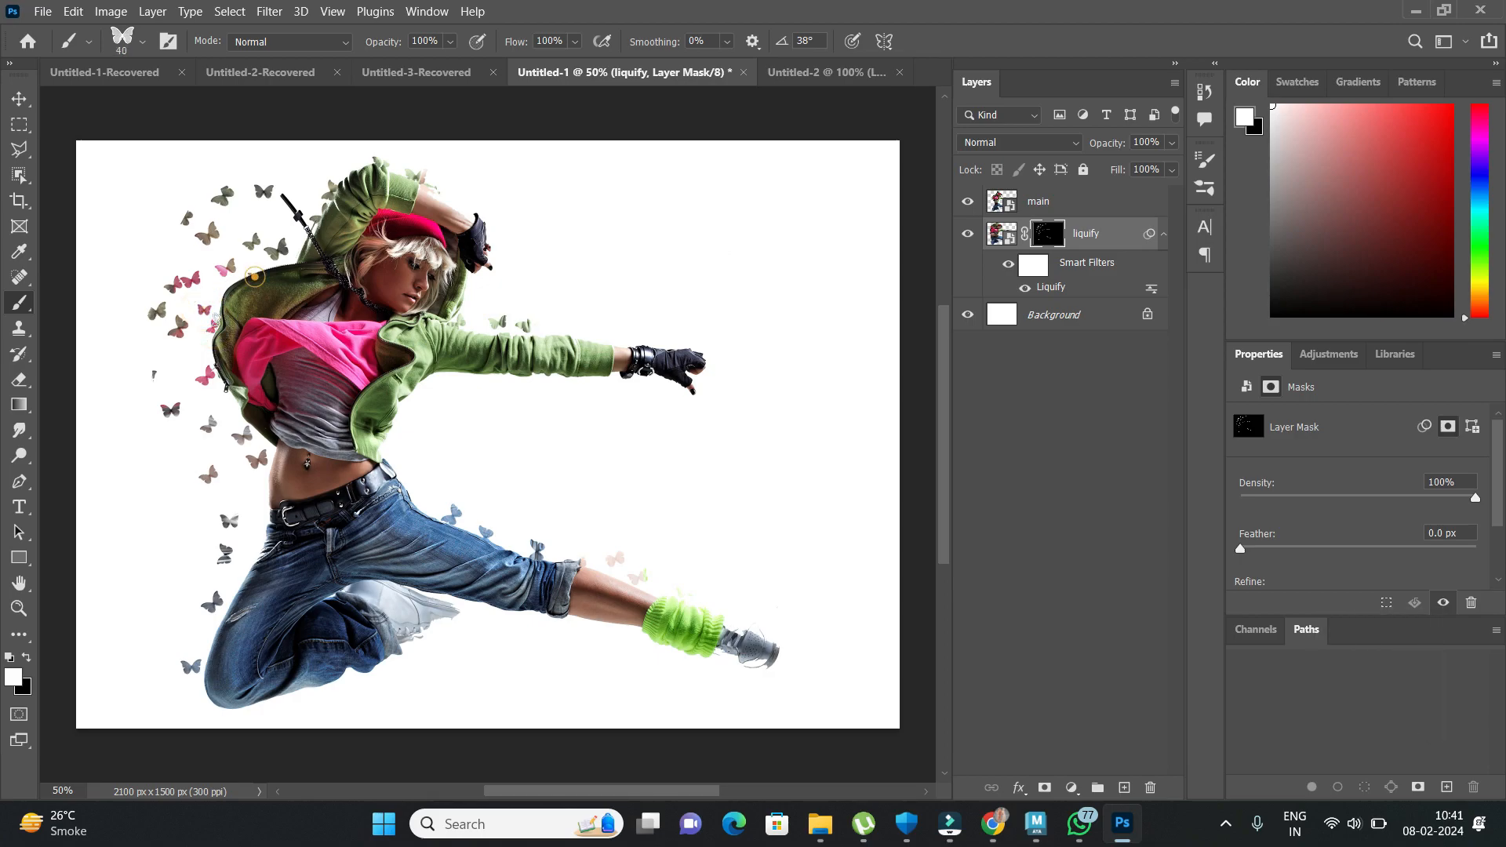
click(257, 481)
click(230, 477)
click(252, 502)
click(230, 403)
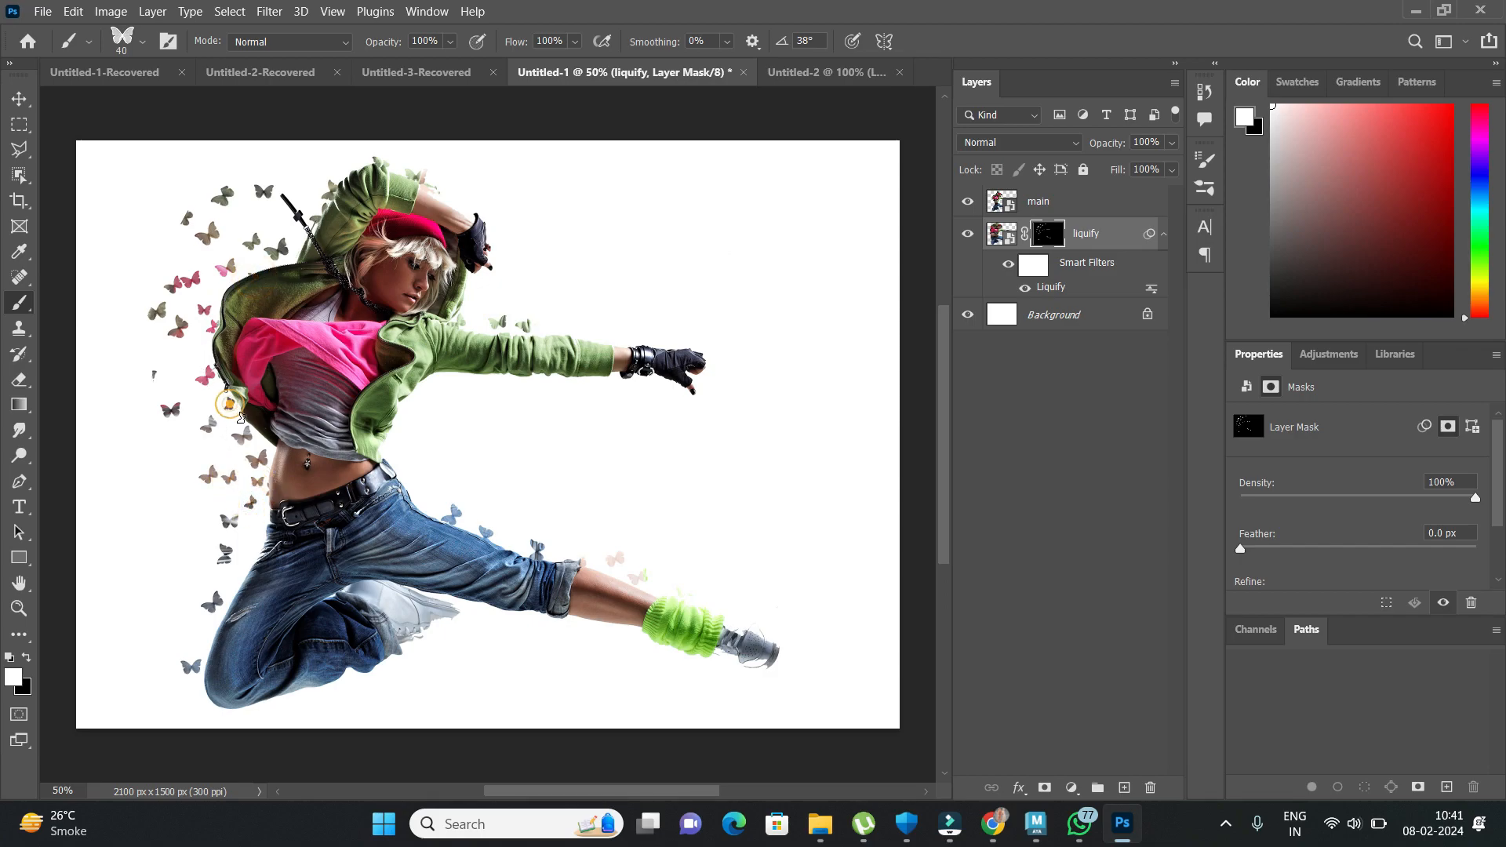
Stamp small butterflies along the jacket's back edge and in the gaps above and behind the shoulder.
click(201, 351)
click(219, 299)
click(252, 271)
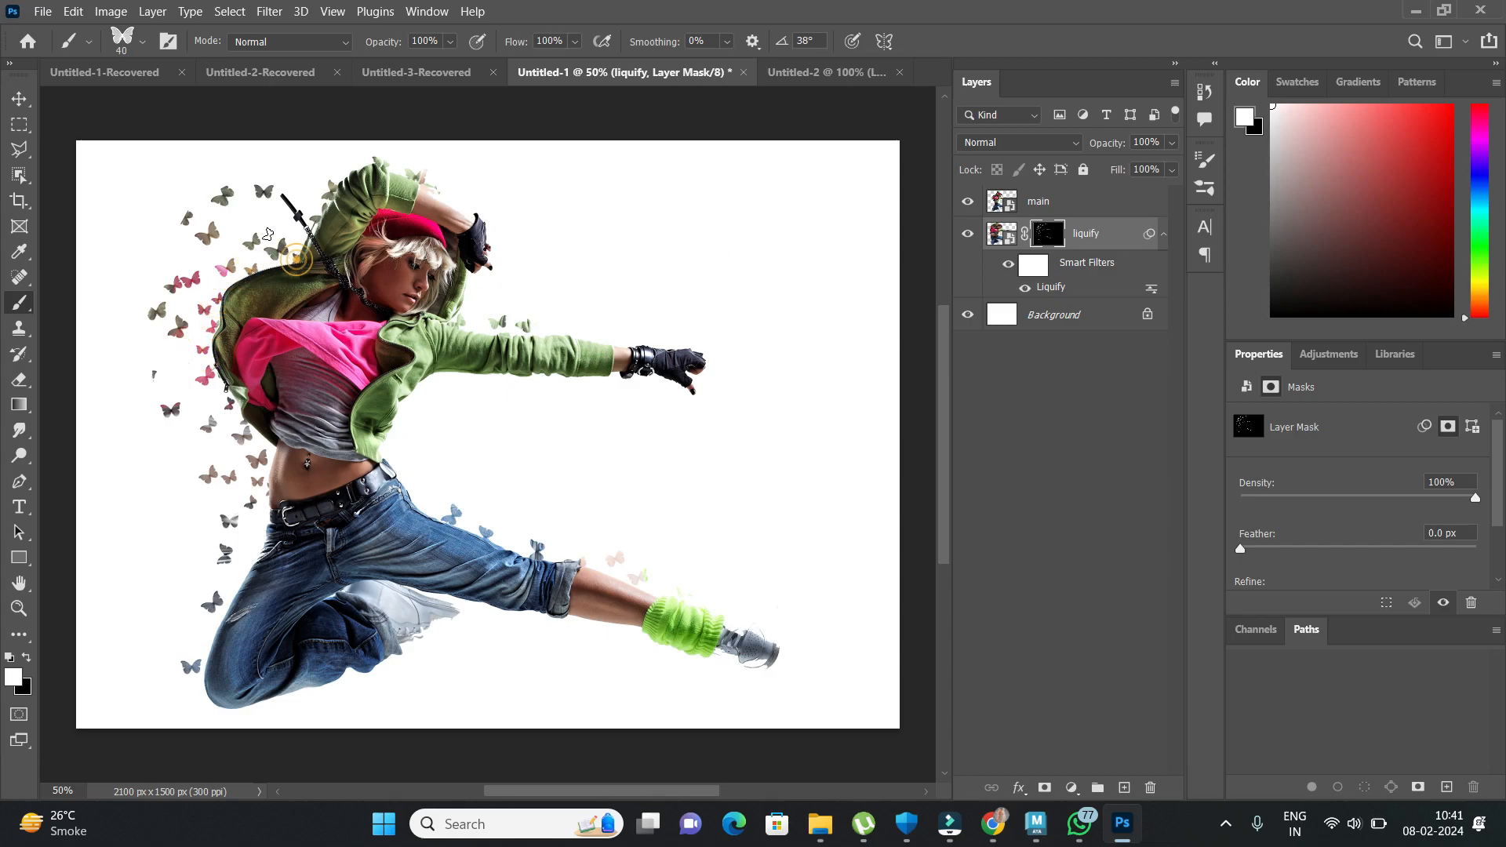
click(267, 212)
click(221, 209)
click(185, 185)
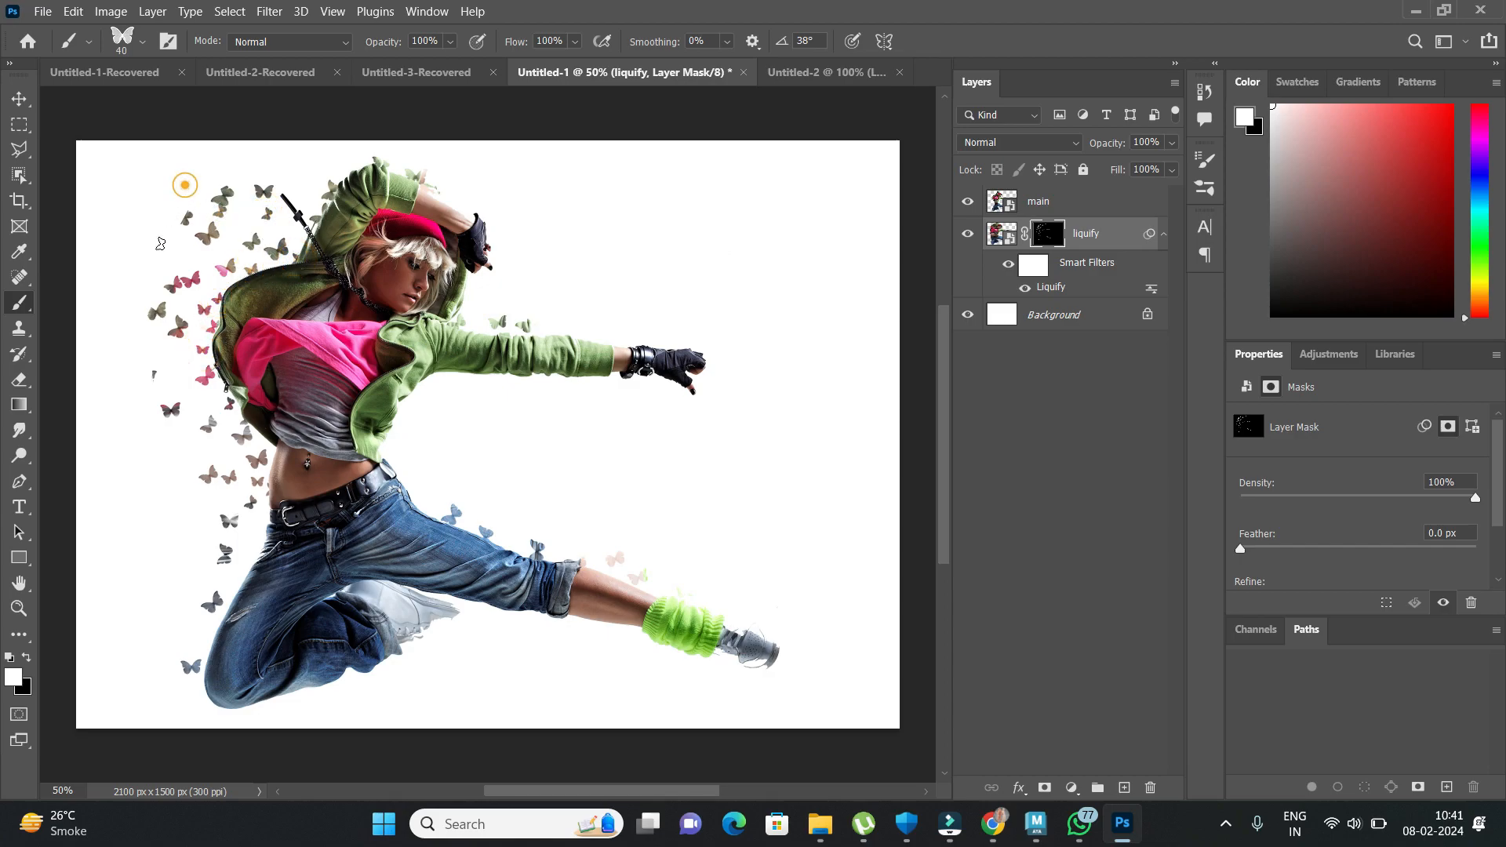
click(153, 257)
click(138, 233)
click(142, 189)
Try painting a dense trail of small butterflies along the dancer's back and shoulder, and undo it.
click(251, 530)
mouse_move(287, 210)
mouse_down()
mouse_move(219, 271)
mouse_move(198, 340)
mouse_move(249, 550)
mouse_move(234, 445)
mouse_move(273, 251)
mouse_move(299, 232)
mouse_up()
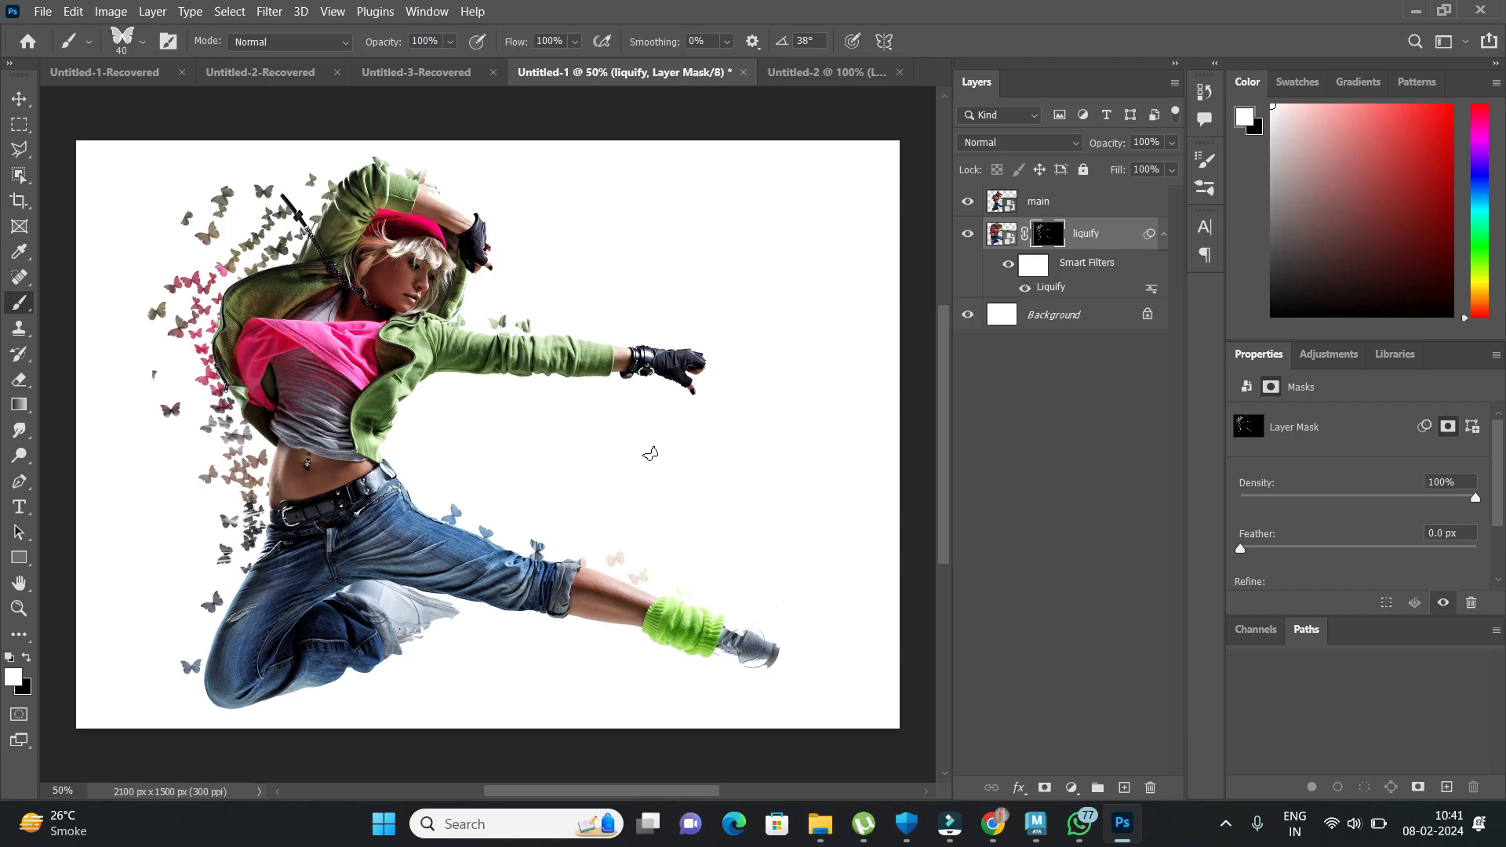
key(ctrl+z)
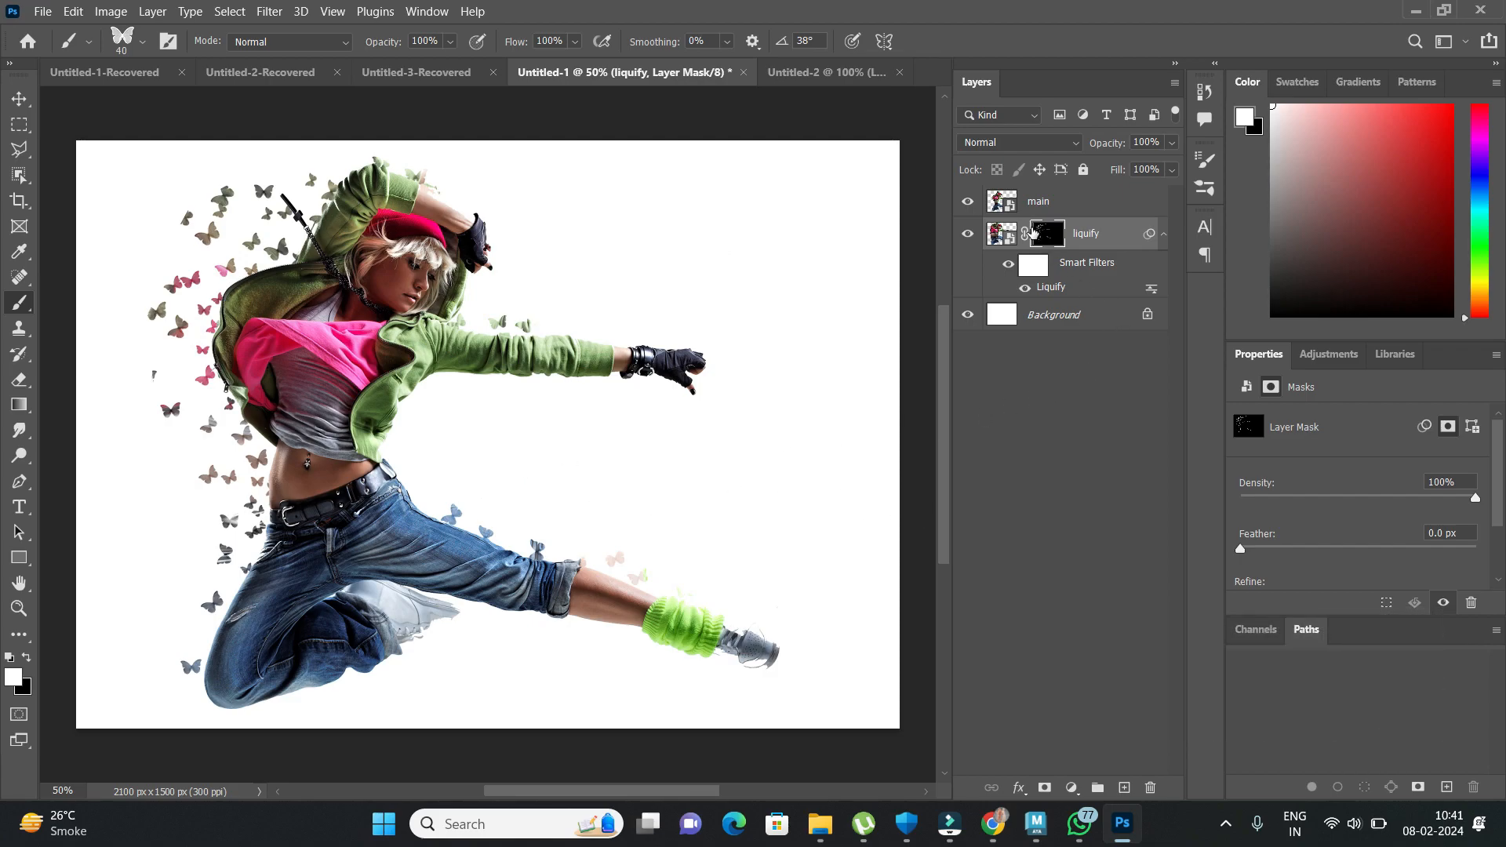
Duplicate the main layer and place the copy, hidden, between the liquify layer and the Background.
click(1012, 203)
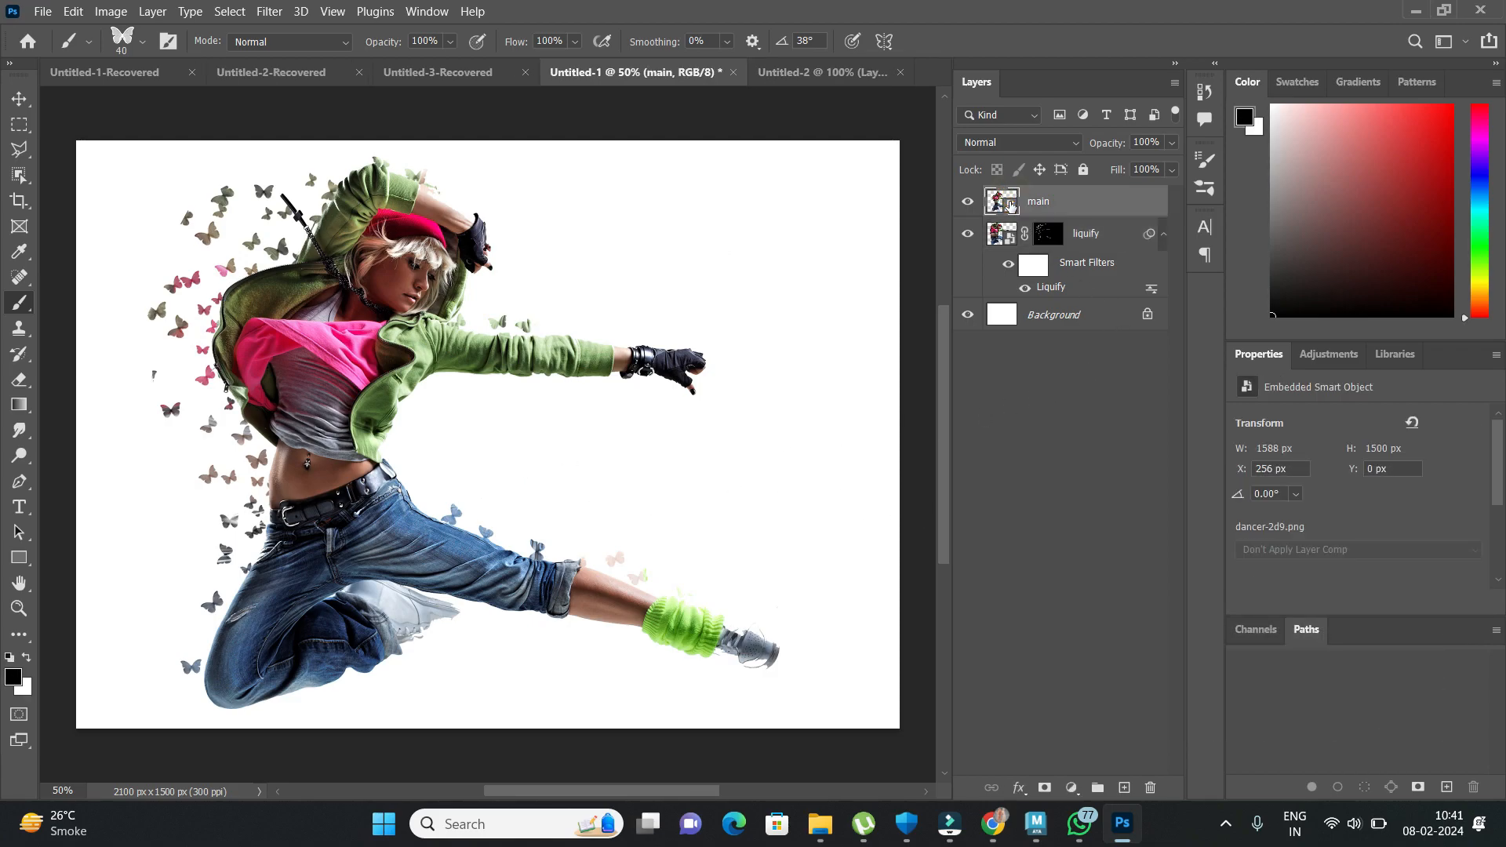
key(ctrl+j)
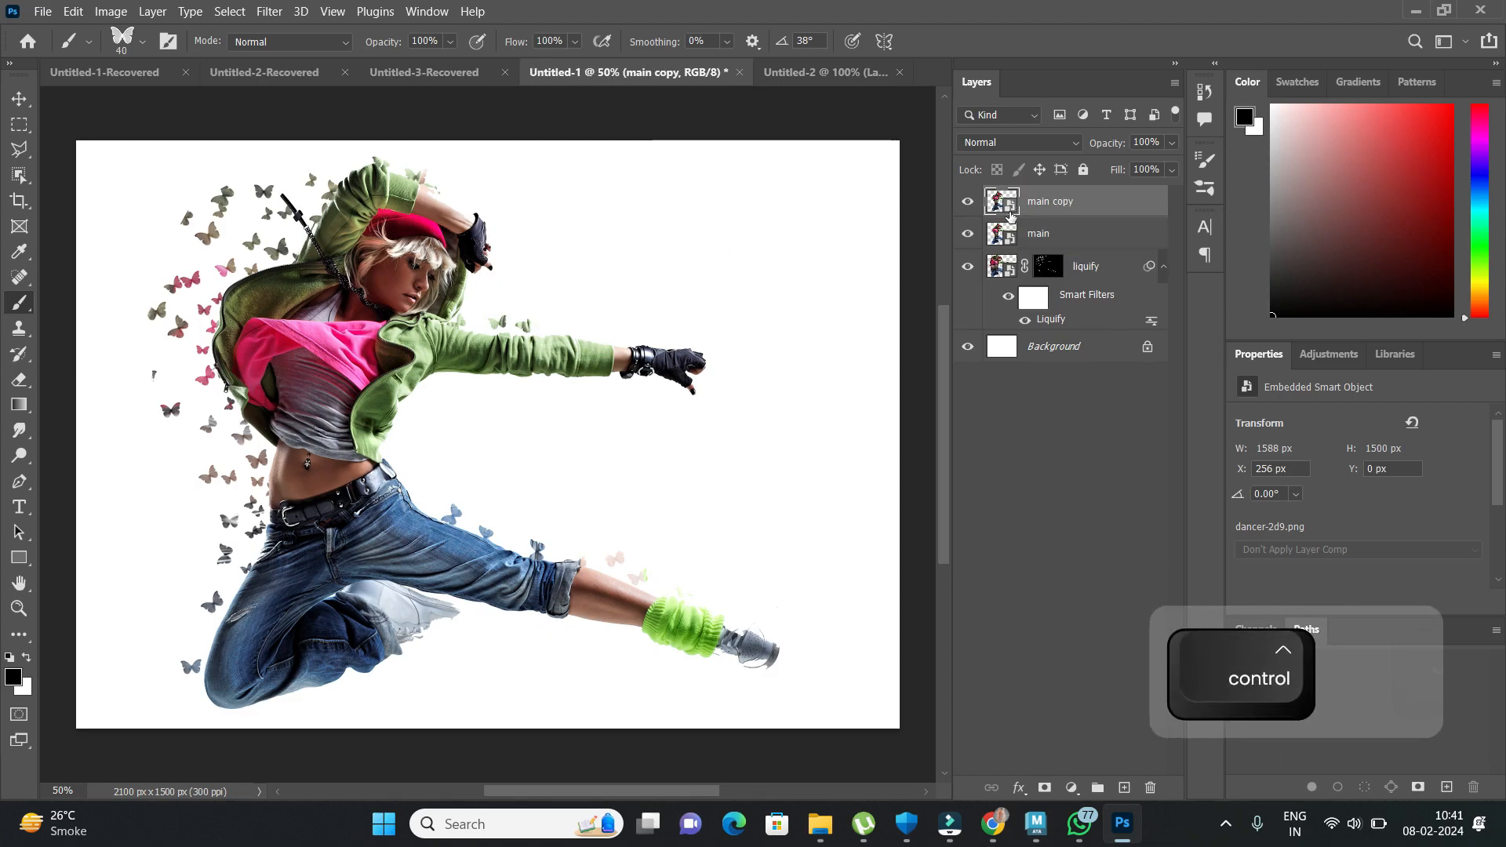
mouse_move(995, 202)
mouse_down()
mouse_move(990, 337)
mouse_move(967, 323)
mouse_up()
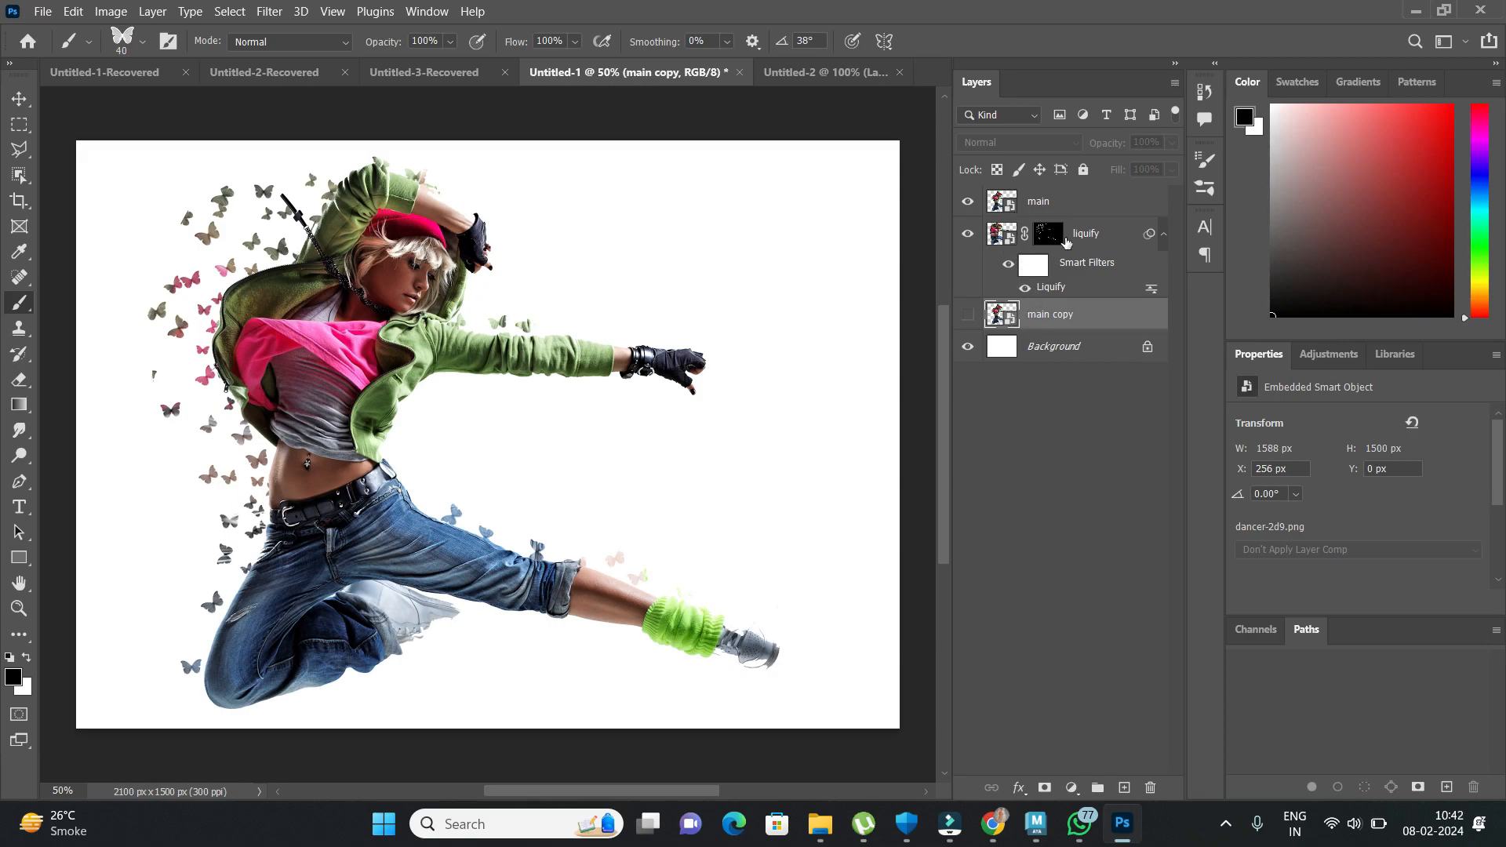
Add a white layer mask to the main layer and make black the foreground color.
click(1010, 202)
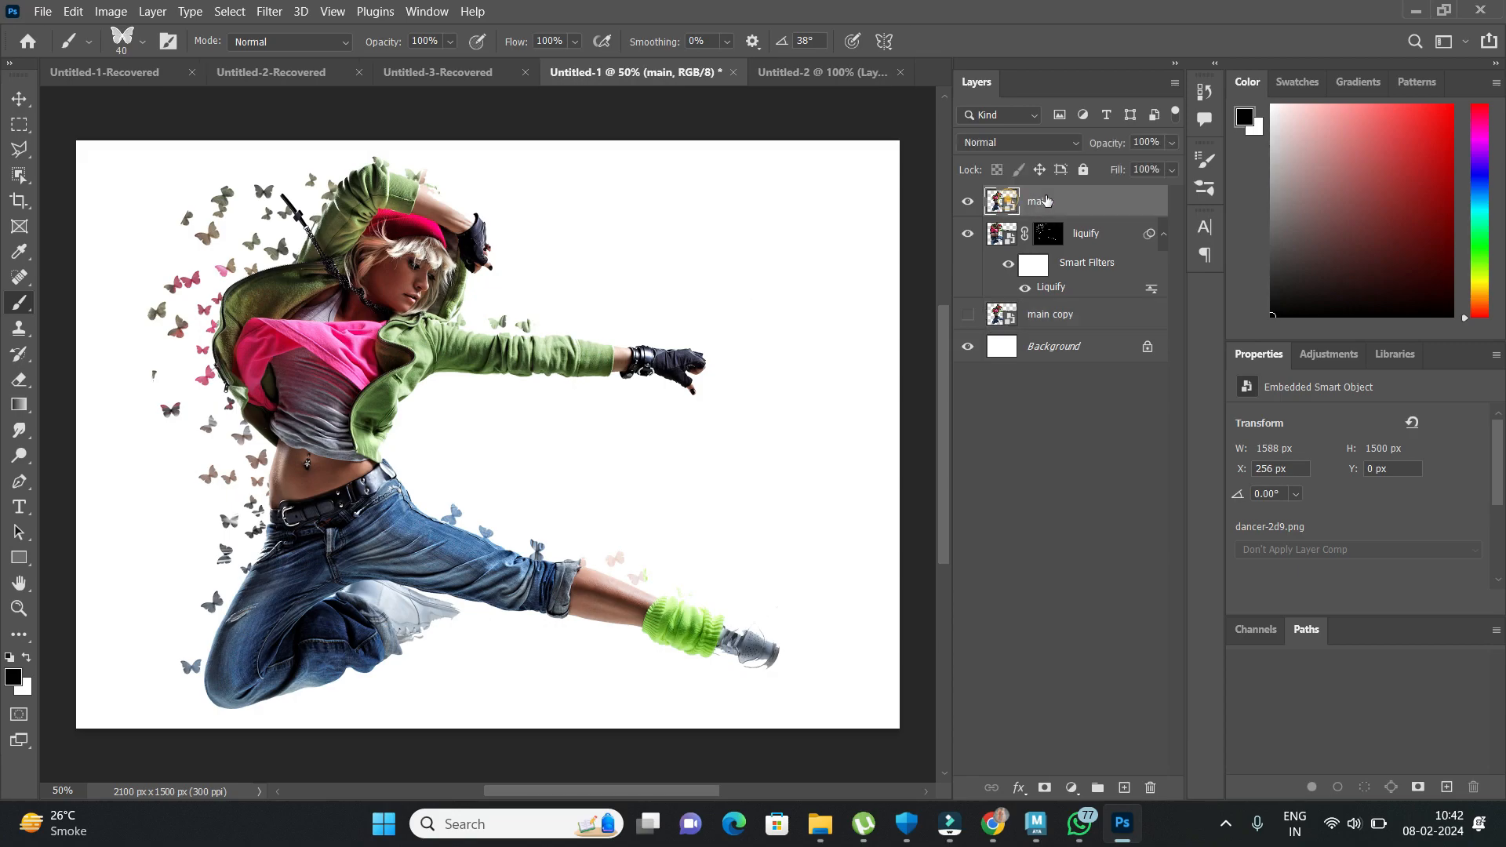
click(1043, 788)
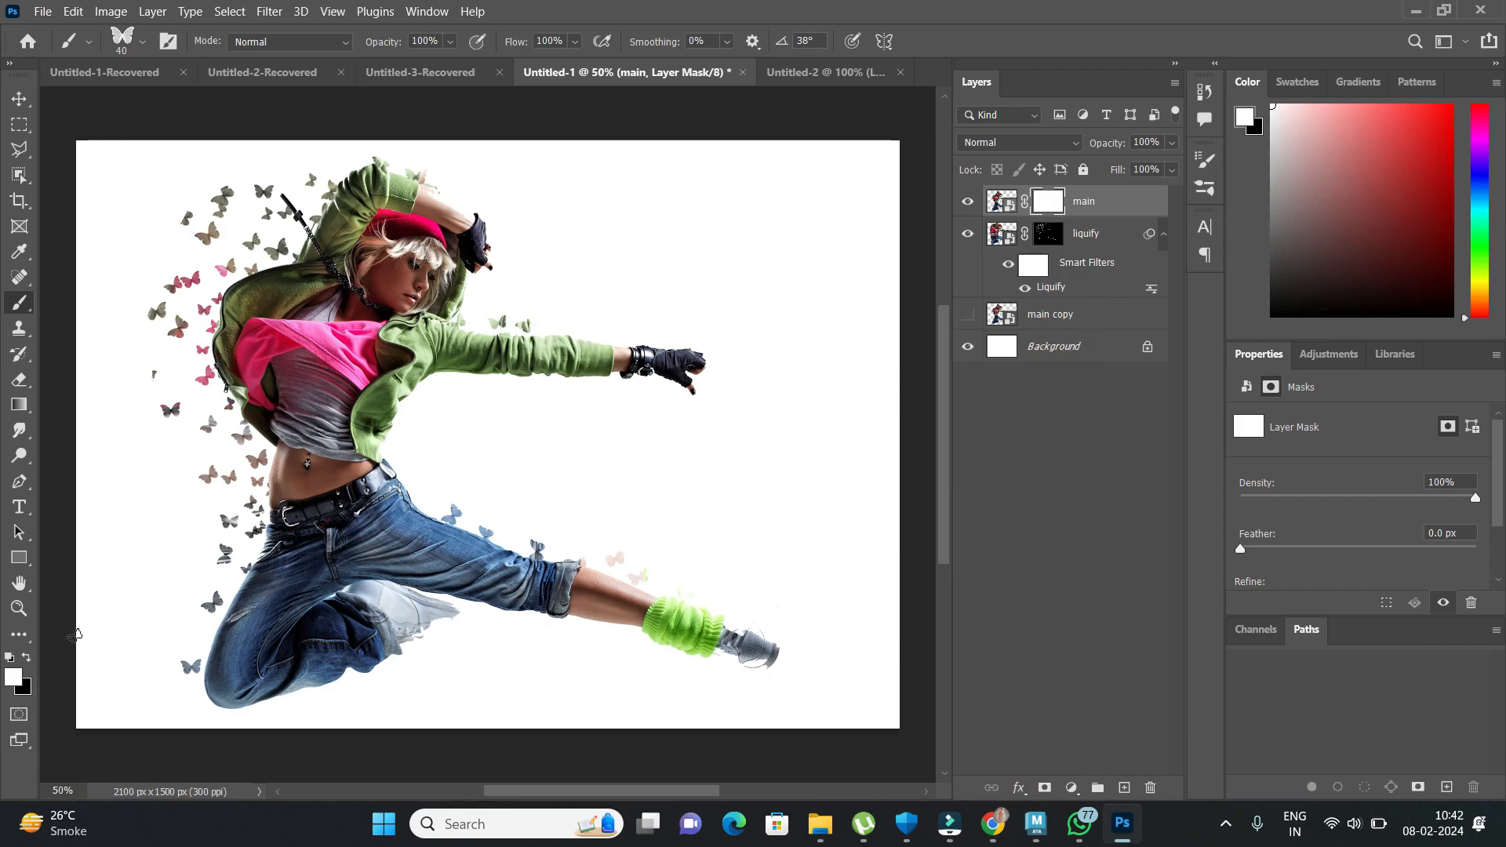
click(28, 659)
Set the butterfly brush to 50 px and stamp black butterflies on the main mask along the sleeves, extended leg and bent leg.
key(bracketright)
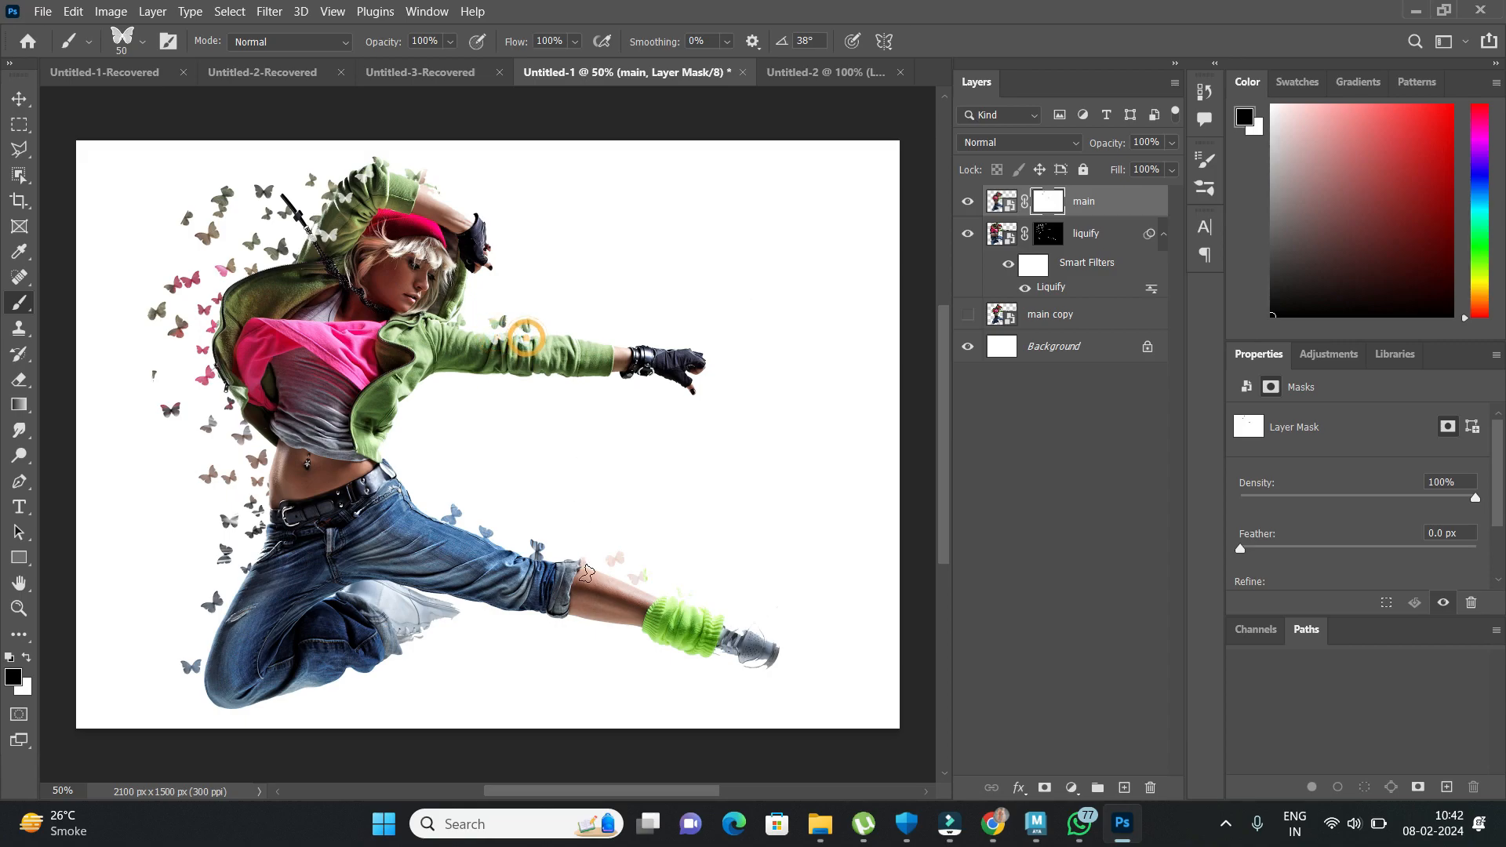
click(633, 594)
click(609, 578)
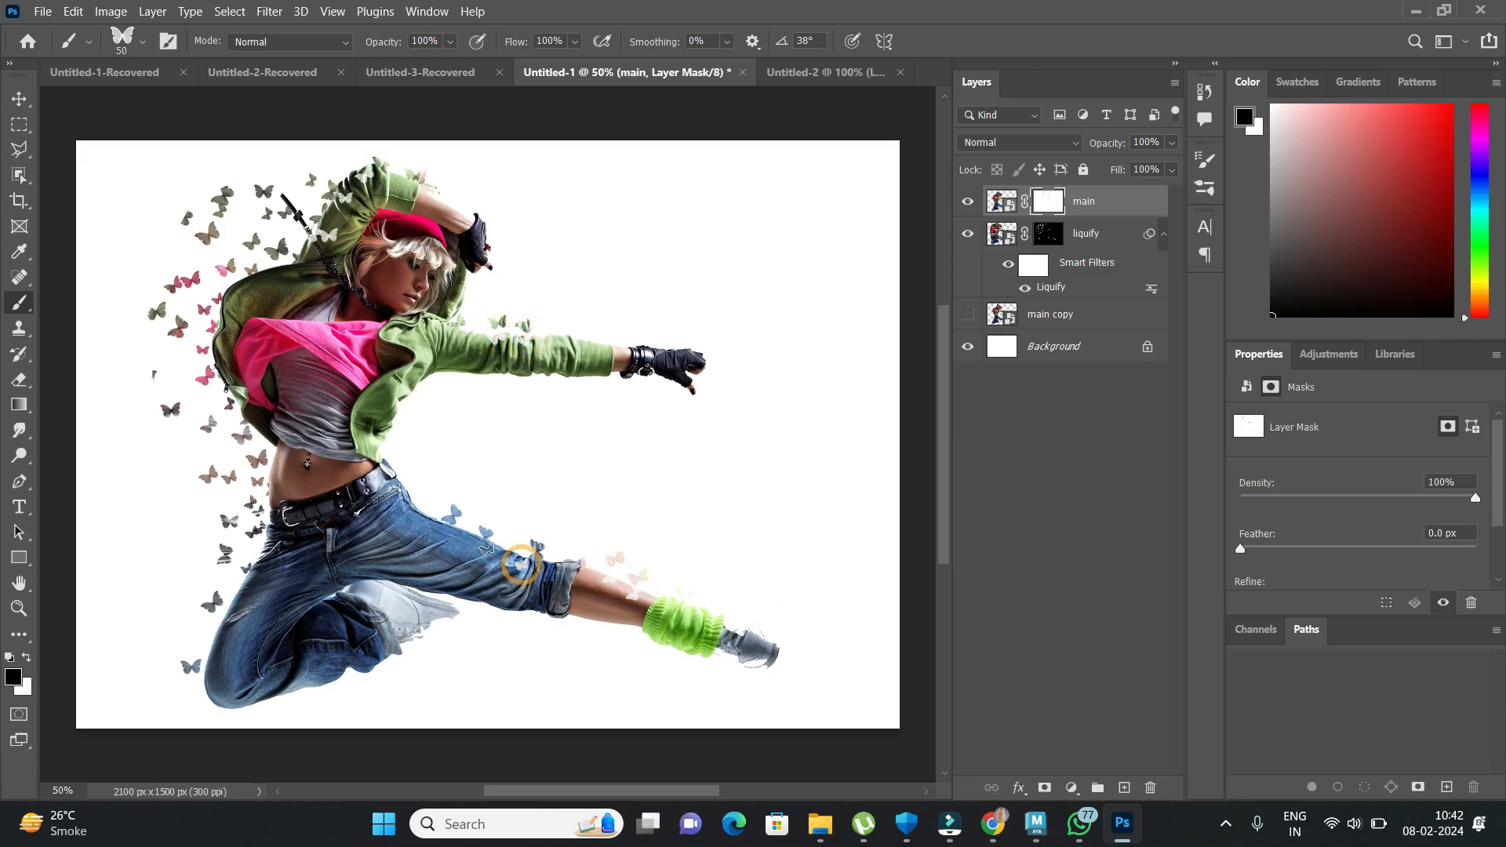
click(452, 533)
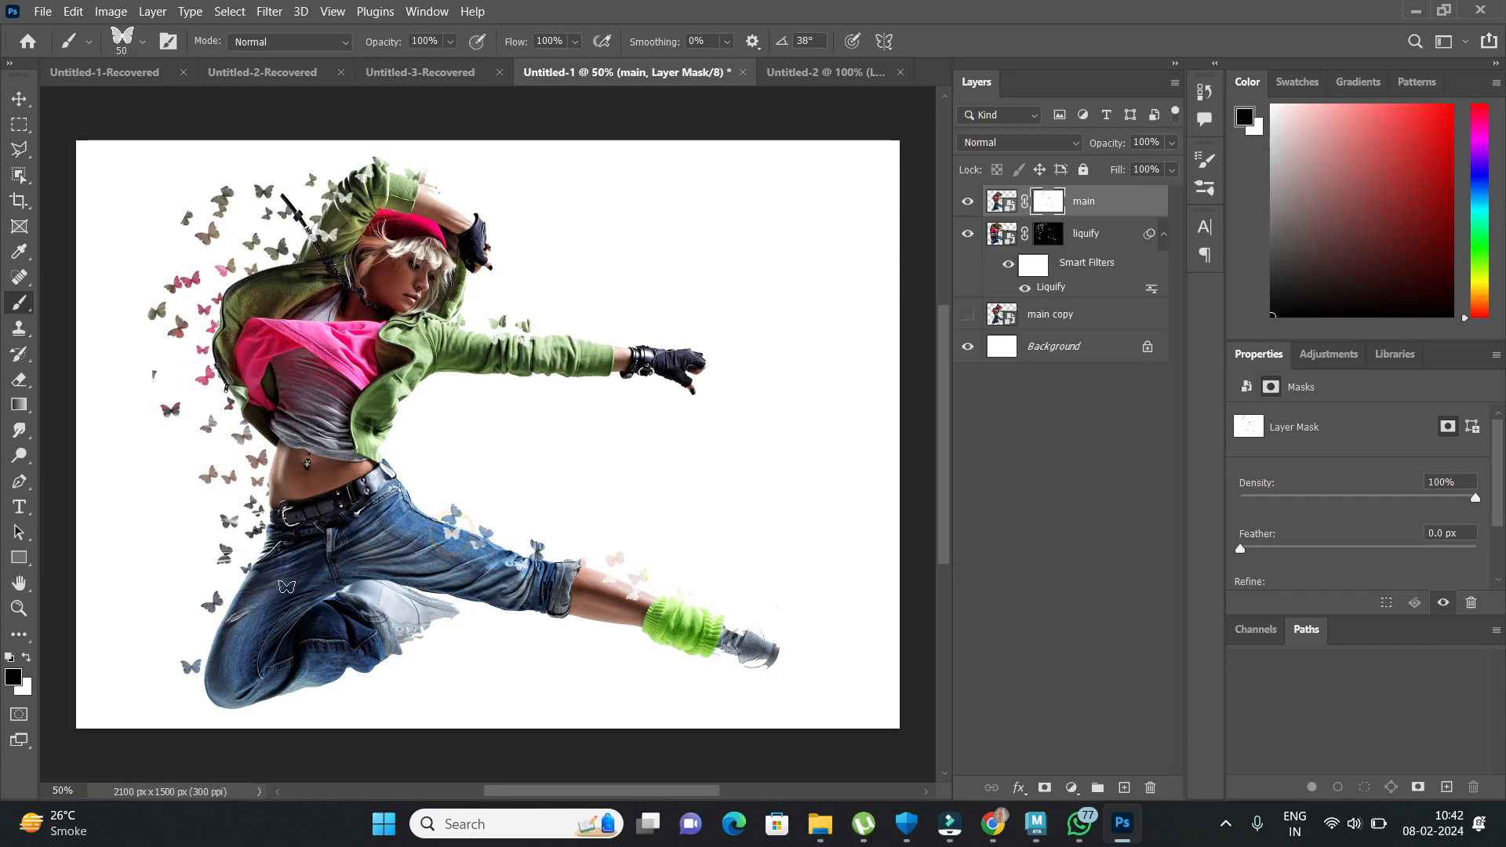
click(212, 659)
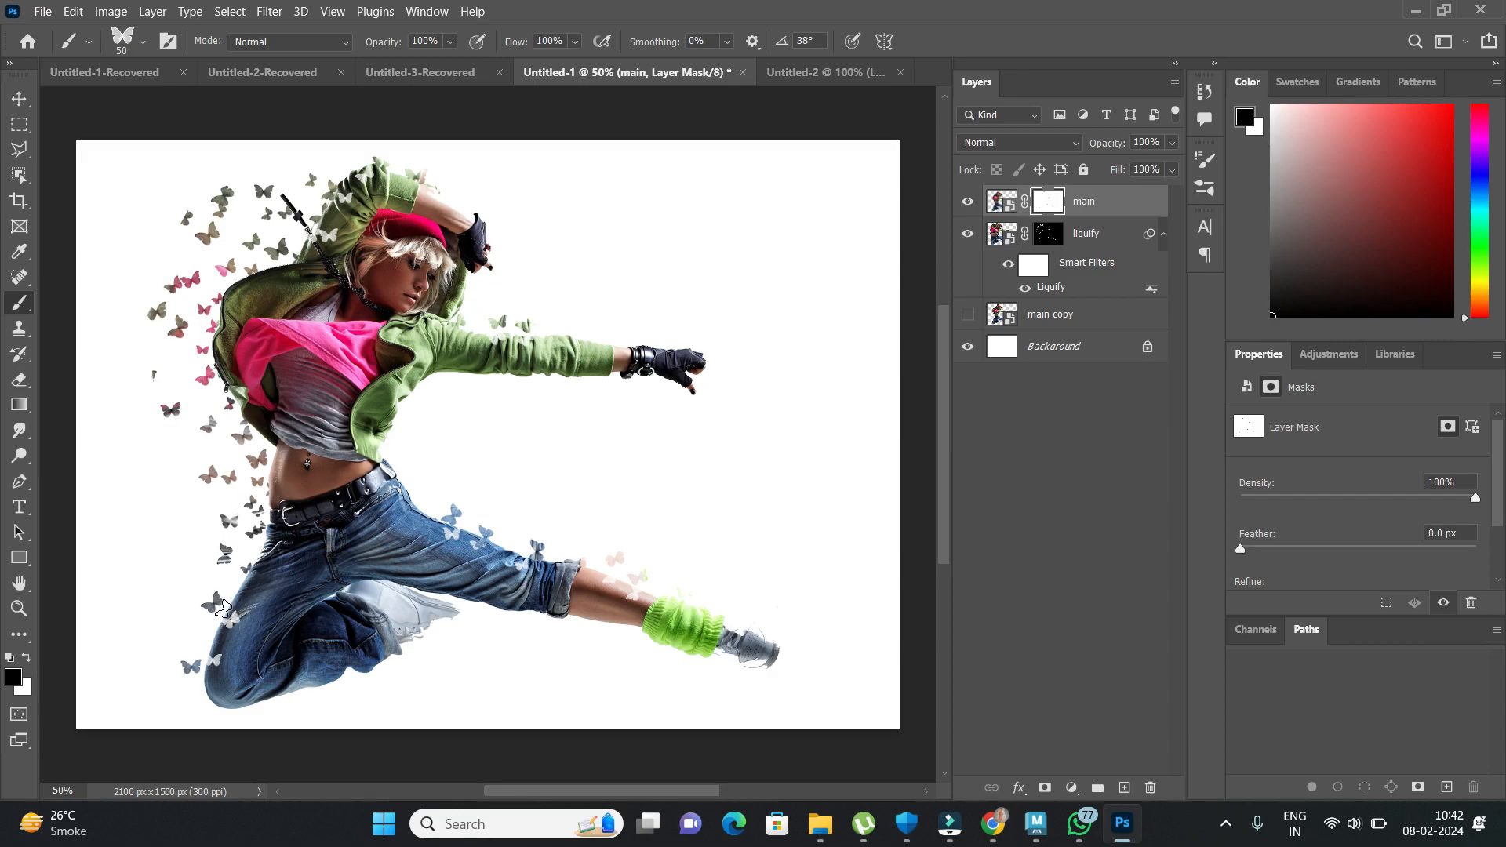
Stamp butterfly cutouts on the main mask up the hip, waist and jacket back to the shoulder.
mouse_move(245, 587)
mouse_down()
mouse_move(278, 534)
mouse_move(281, 488)
mouse_up()
click(281, 488)
click(278, 462)
click(284, 429)
click(277, 407)
click(264, 393)
click(246, 383)
click(230, 358)
click(238, 325)
click(237, 299)
click(259, 301)
click(276, 313)
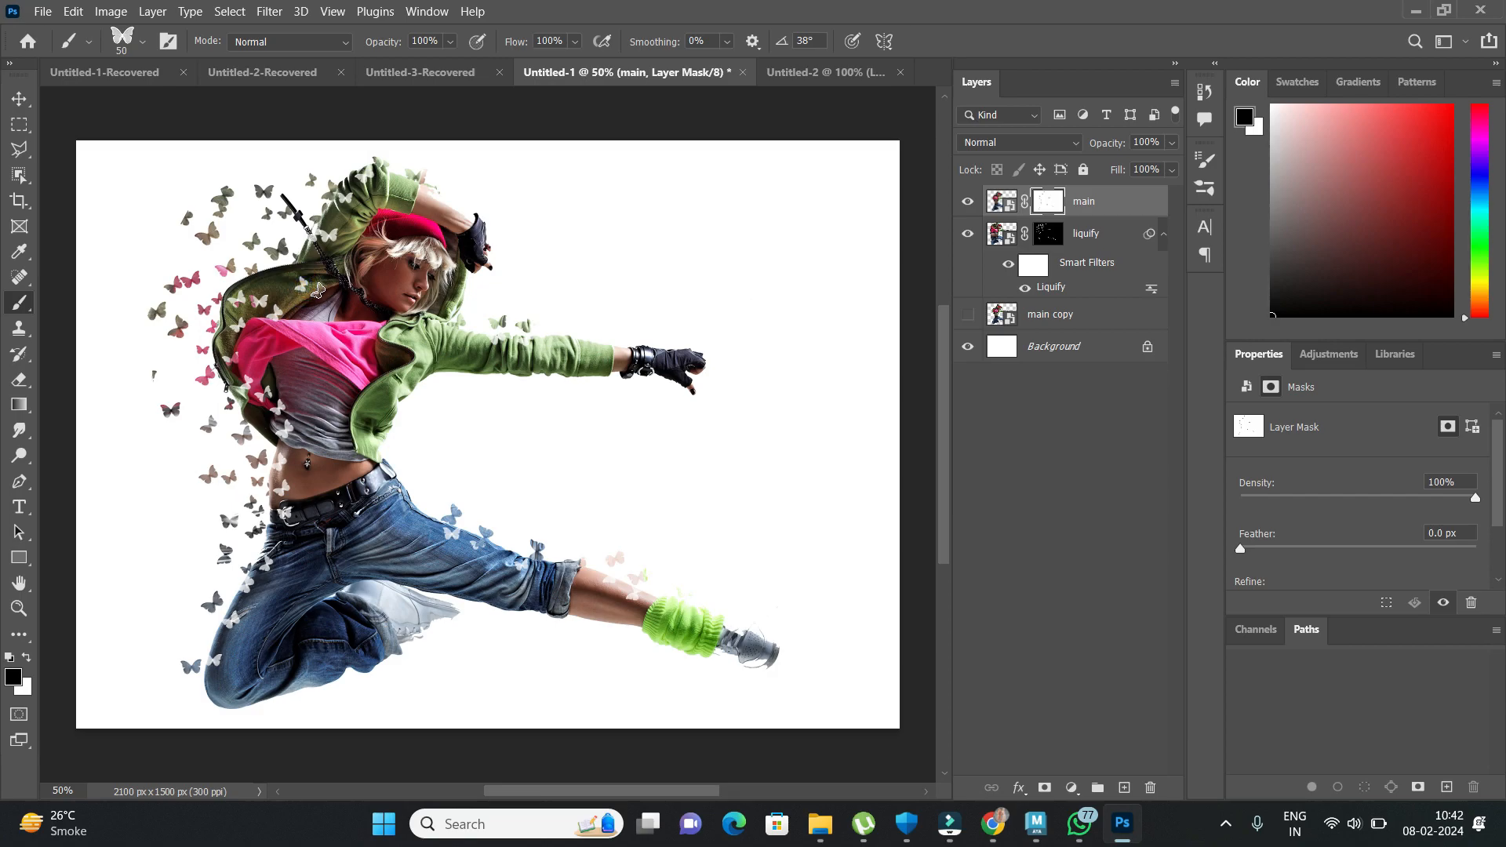
Stamp butterfly cutouts on the main mask over the raised arm, the shoulder and the bent leg's outer edge.
click(346, 251)
click(434, 201)
click(455, 215)
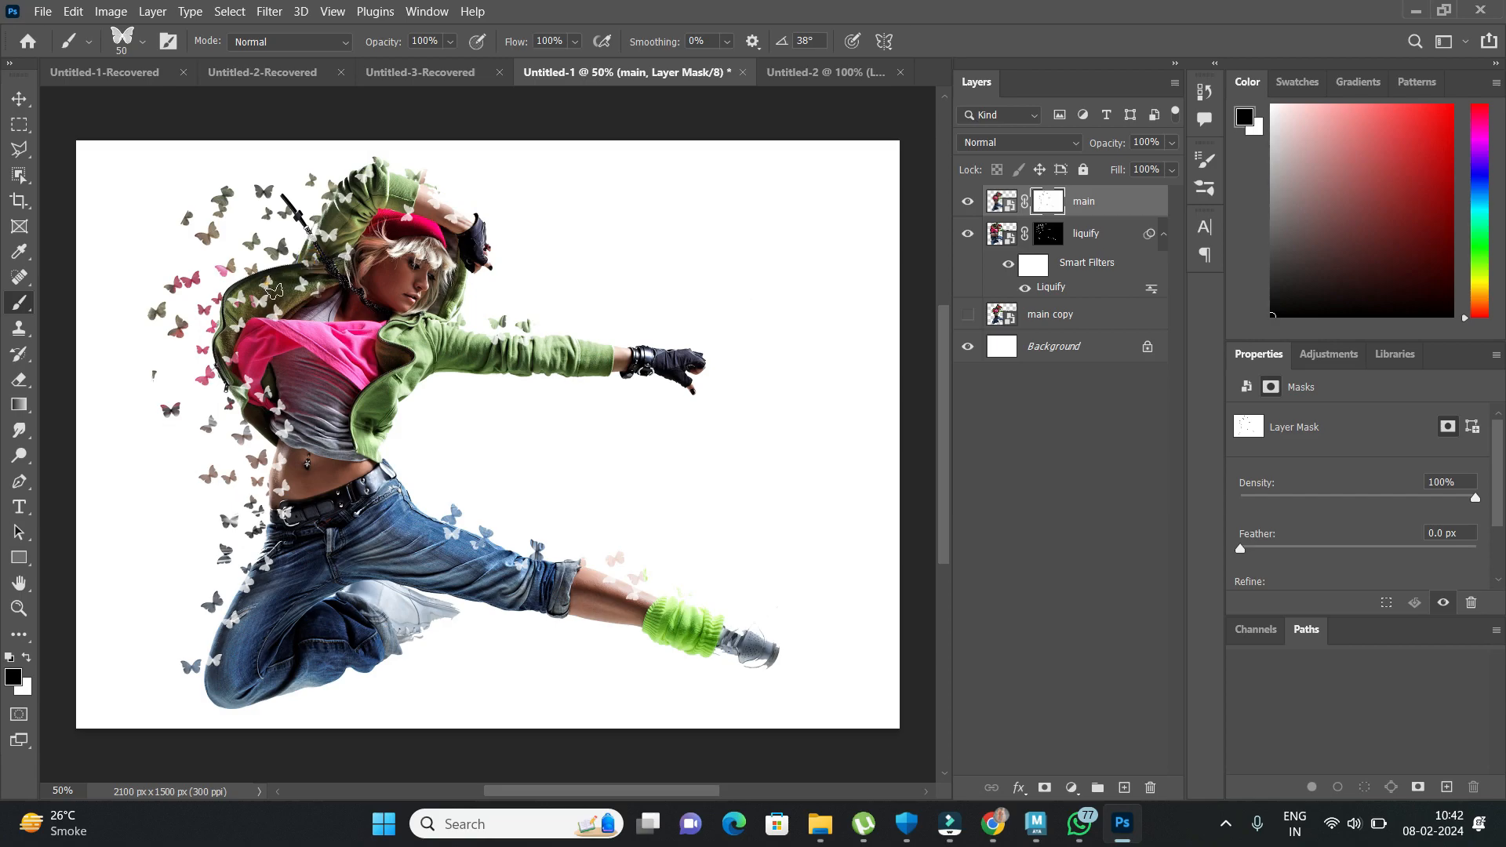
click(289, 303)
click(220, 643)
click(232, 687)
click(143, 42)
scroll(190, 326, down, 2)
scroll(191, 326, down, 5)
scroll(189, 327, up, 1)
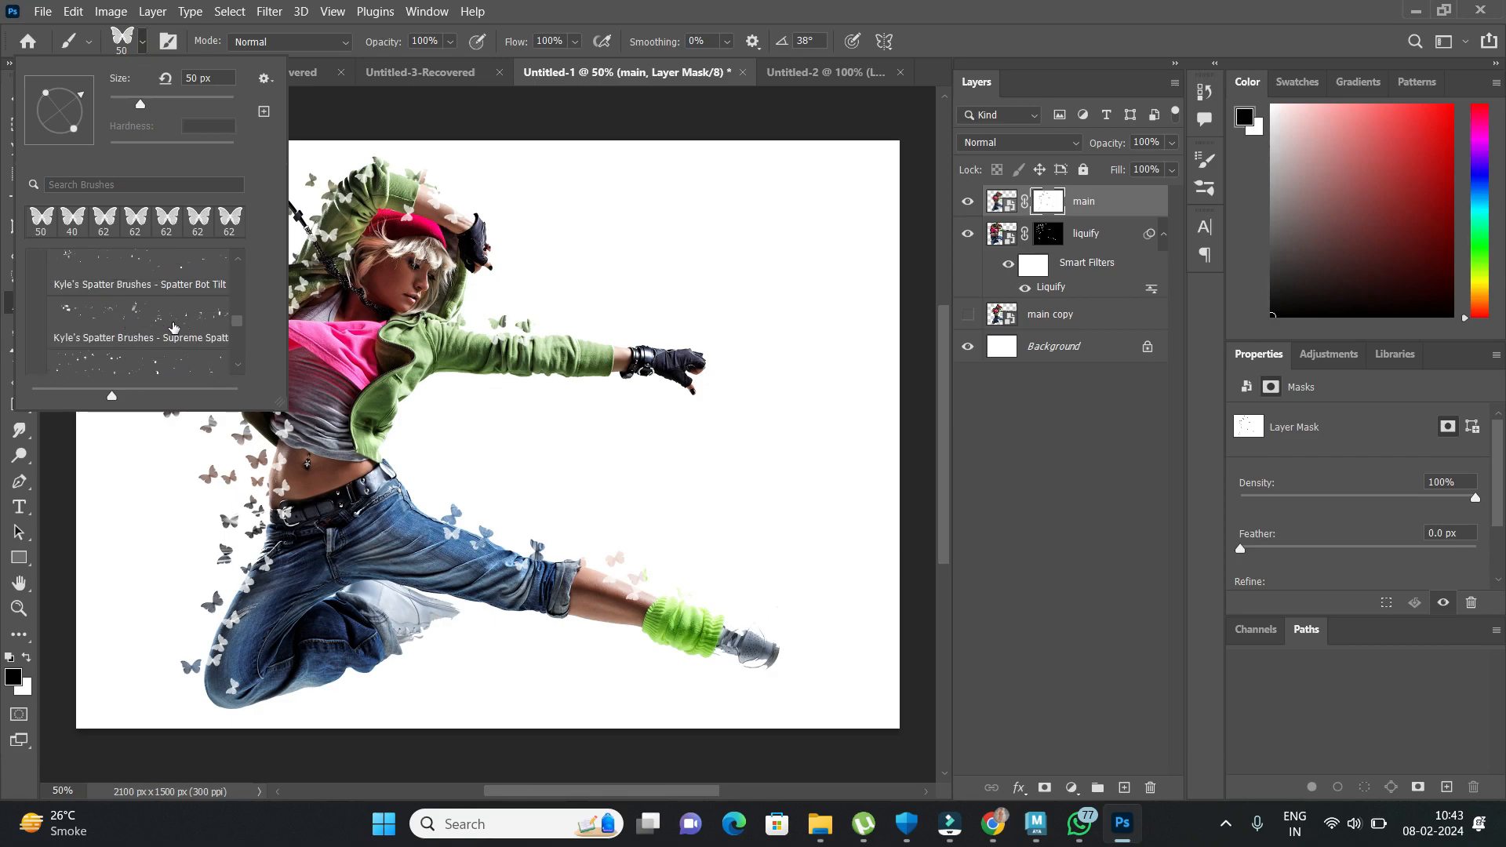
click(794, 12)
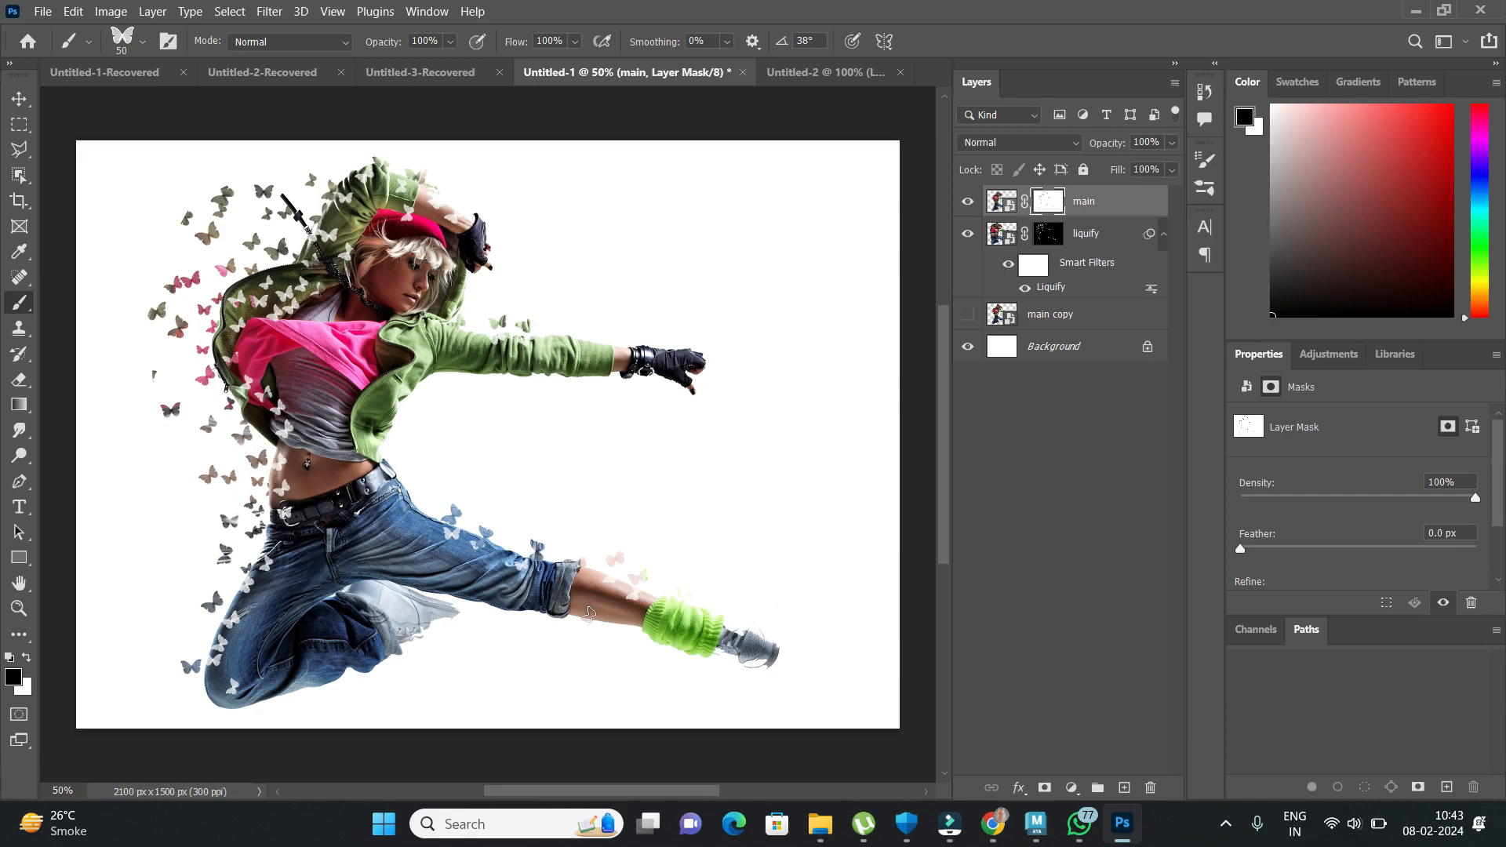
Run Liquify again on the liquify layer's image, pushing the back of the jacket and pink top outward into a wide, ragged flare.
click(964, 347)
click(1055, 236)
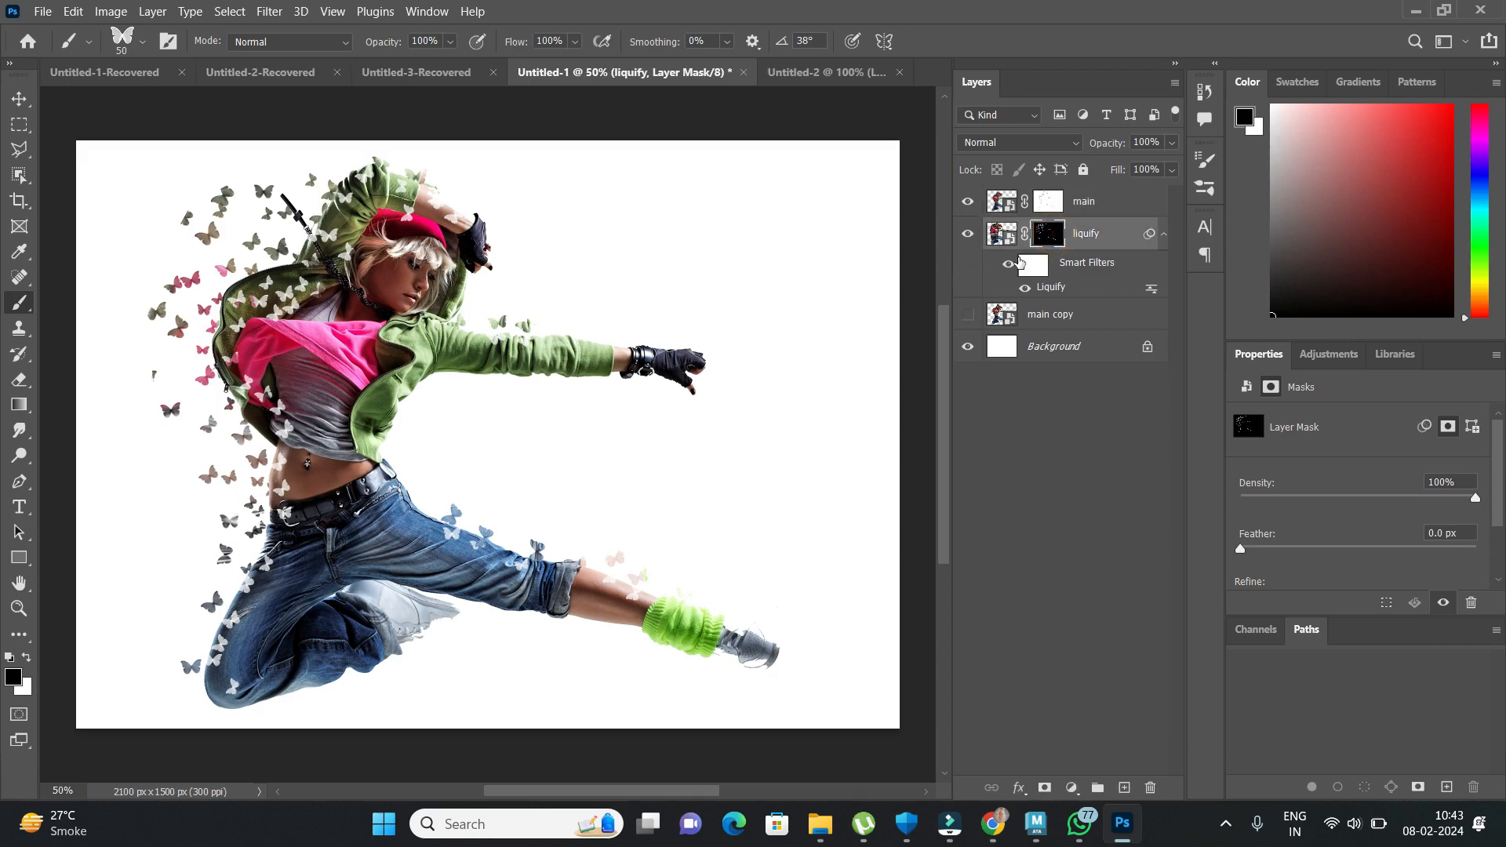
click(1009, 235)
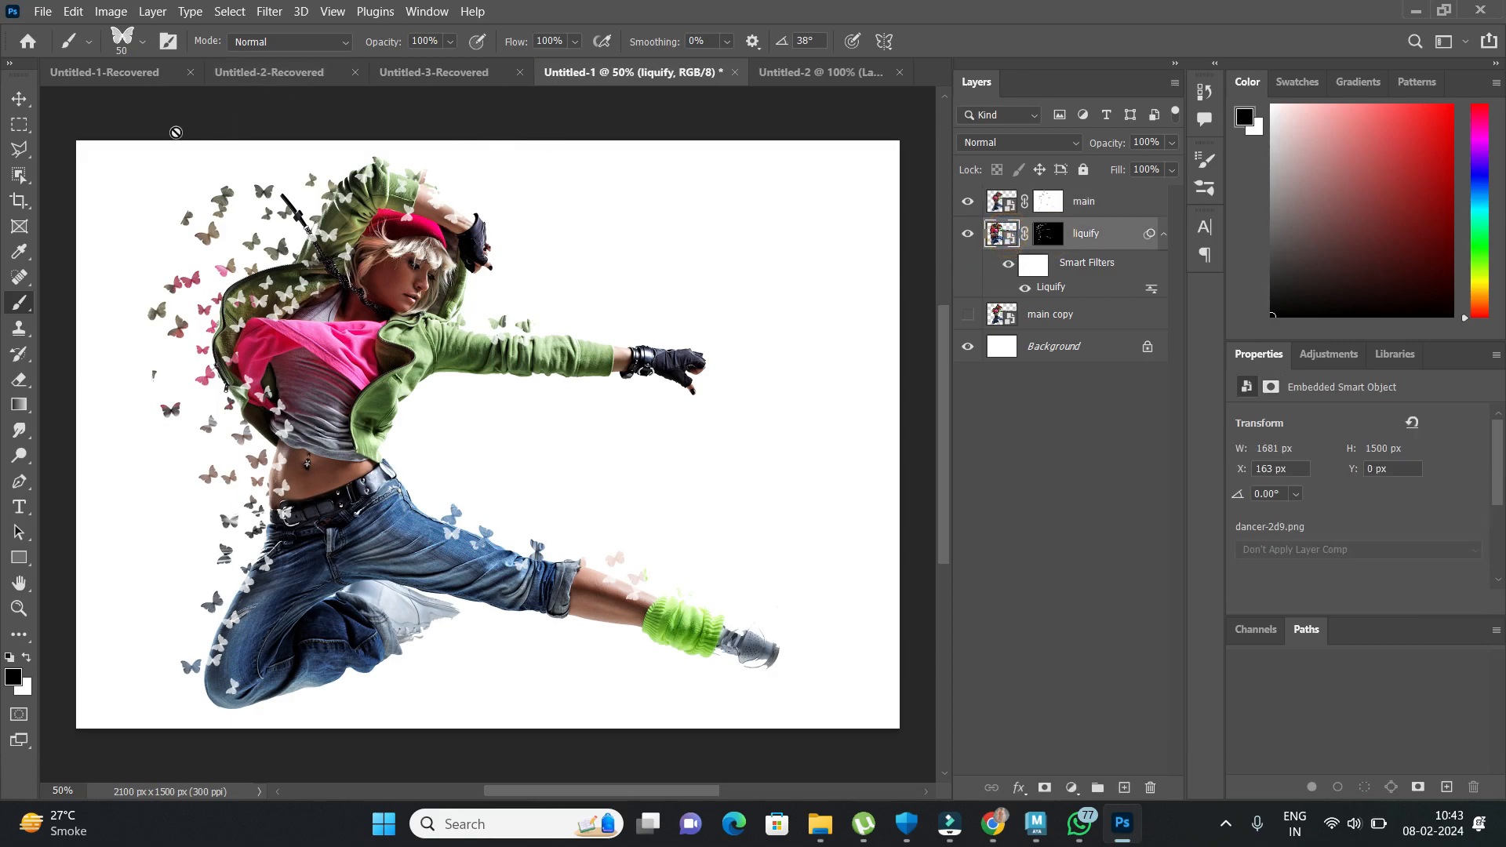
click(270, 11)
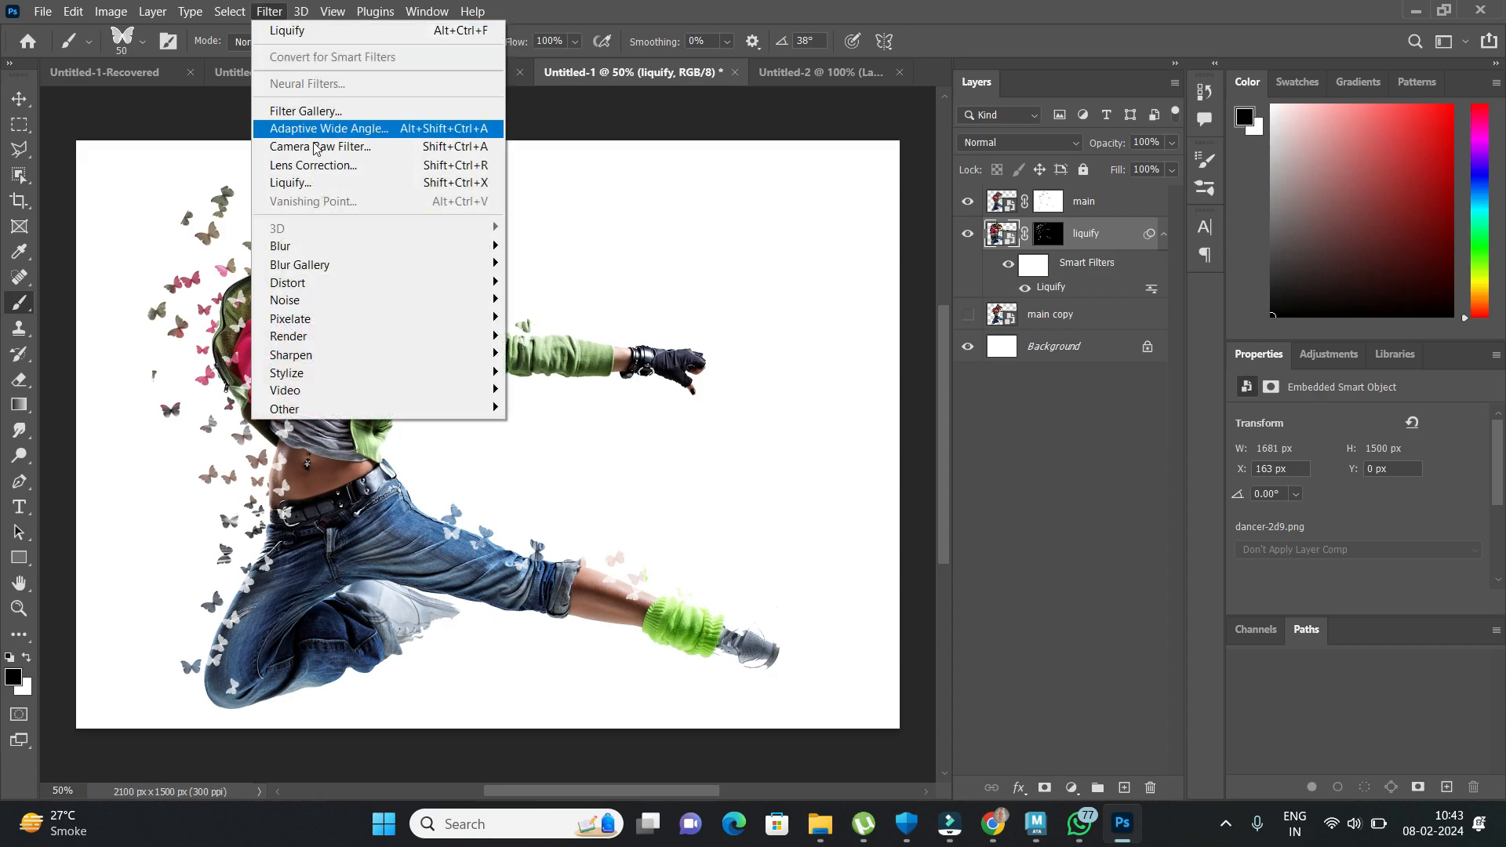
click(339, 183)
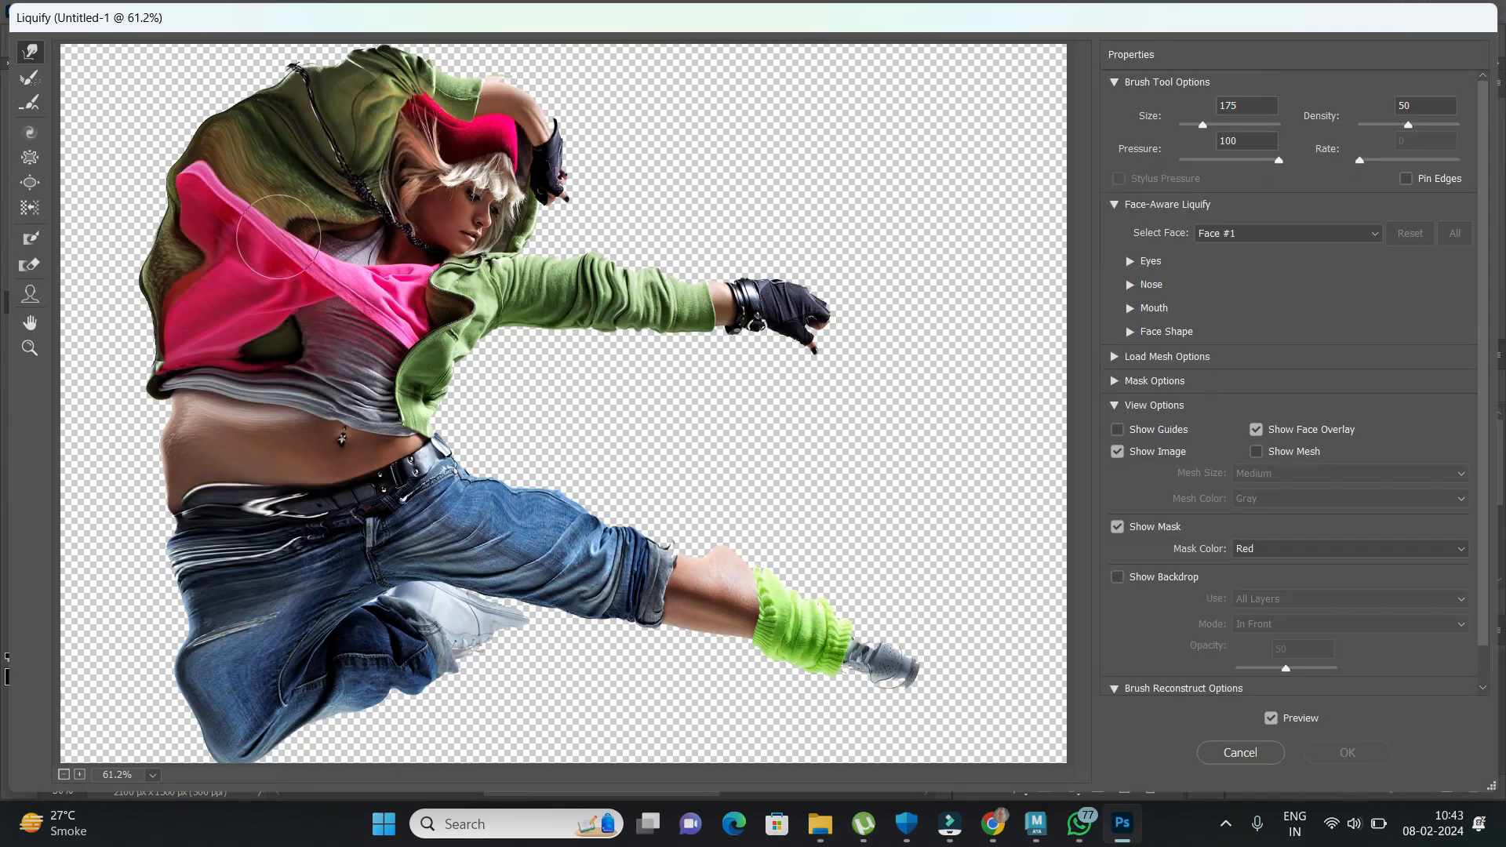
drag(235, 146, 202, 91)
mouse_move(191, 170)
mouse_down()
mouse_move(85, 111)
mouse_move(111, 131)
mouse_move(127, 83)
mouse_up()
drag(257, 104, 207, 49)
mouse_move(192, 105)
mouse_down()
mouse_move(127, 42)
mouse_move(145, 112)
mouse_move(95, 82)
mouse_up()
drag(150, 177, 118, 169)
drag(166, 226, 94, 207)
drag(121, 158, 103, 150)
drag(131, 200, 94, 181)
drag(169, 266, 130, 290)
mouse_move(146, 237)
mouse_down()
mouse_move(58, 273)
mouse_move(110, 262)
mouse_move(121, 277)
mouse_move(91, 294)
mouse_move(137, 311)
mouse_move(105, 339)
mouse_move(167, 341)
mouse_move(97, 365)
mouse_up()
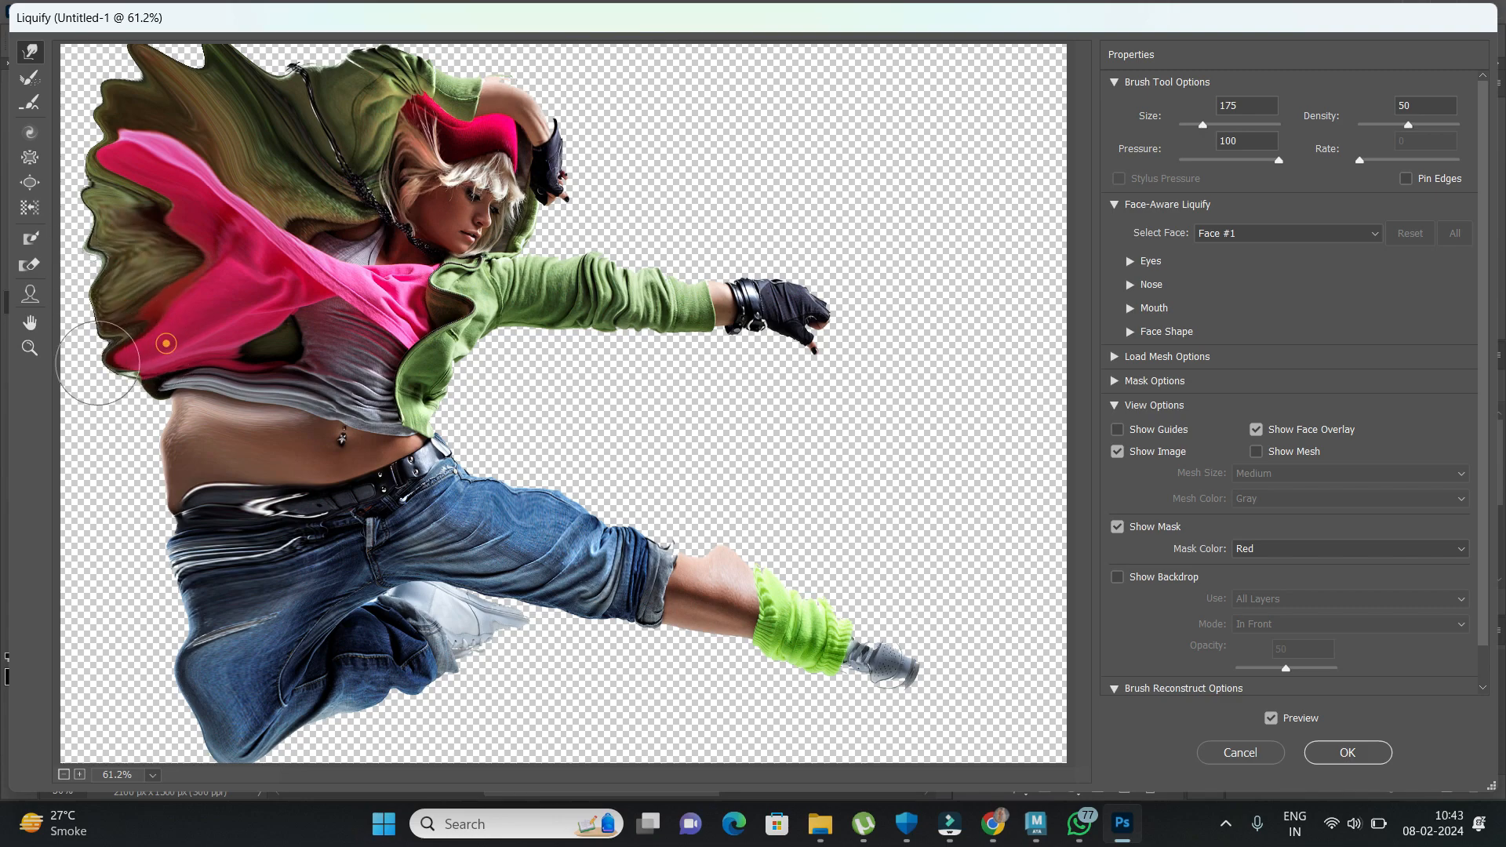
drag(121, 178, 104, 159)
drag(127, 101, 96, 65)
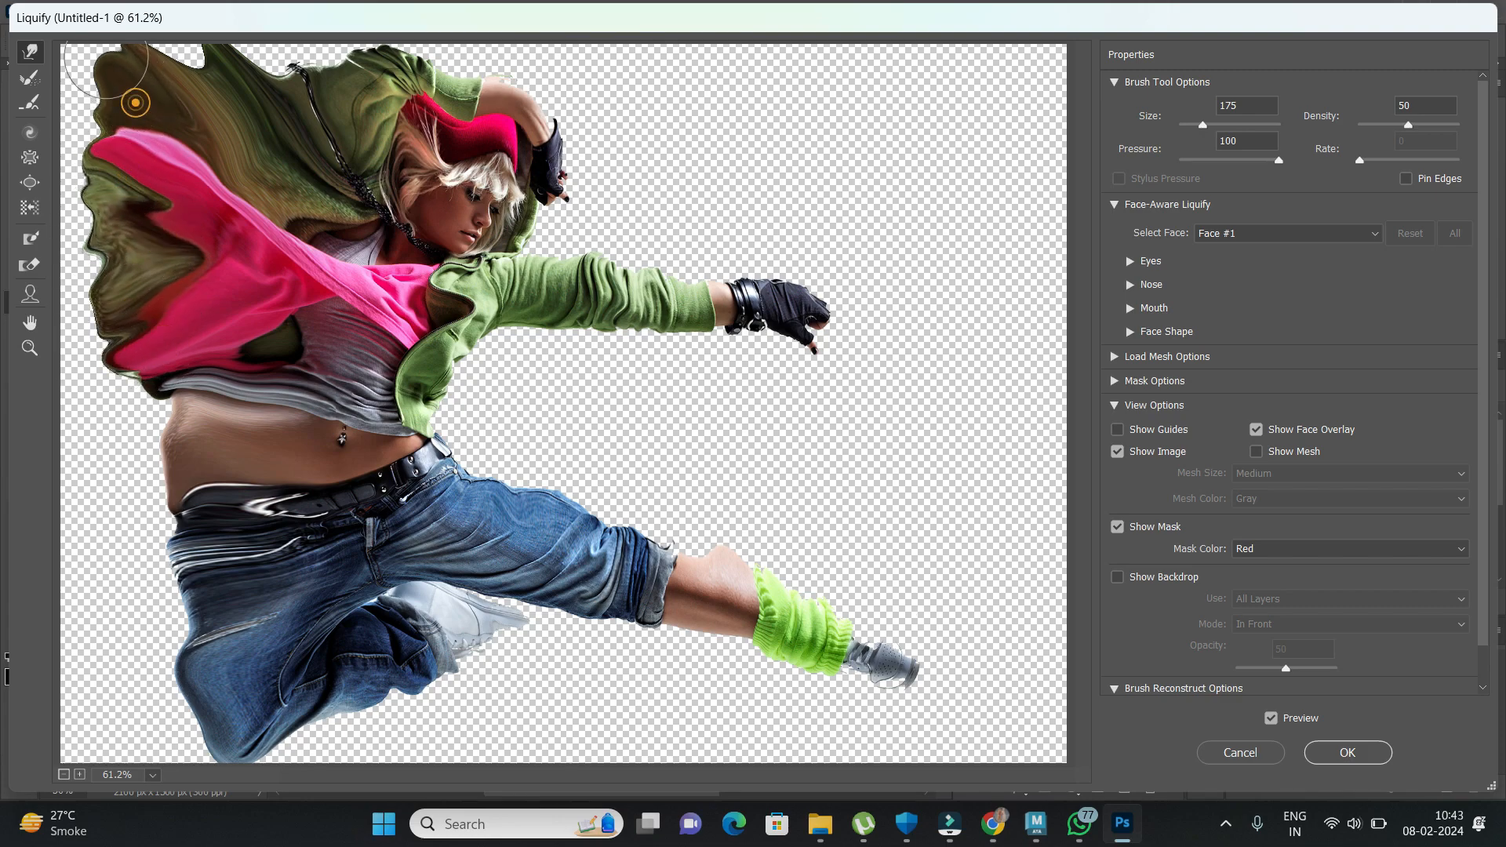
Push the jacket hem and bare waist outward with the same Liquify brush and apply the filter.
mouse_move(163, 366)
mouse_down()
mouse_move(145, 406)
mouse_move(162, 414)
mouse_move(110, 445)
mouse_up()
drag(137, 450, 118, 501)
click(1366, 751)
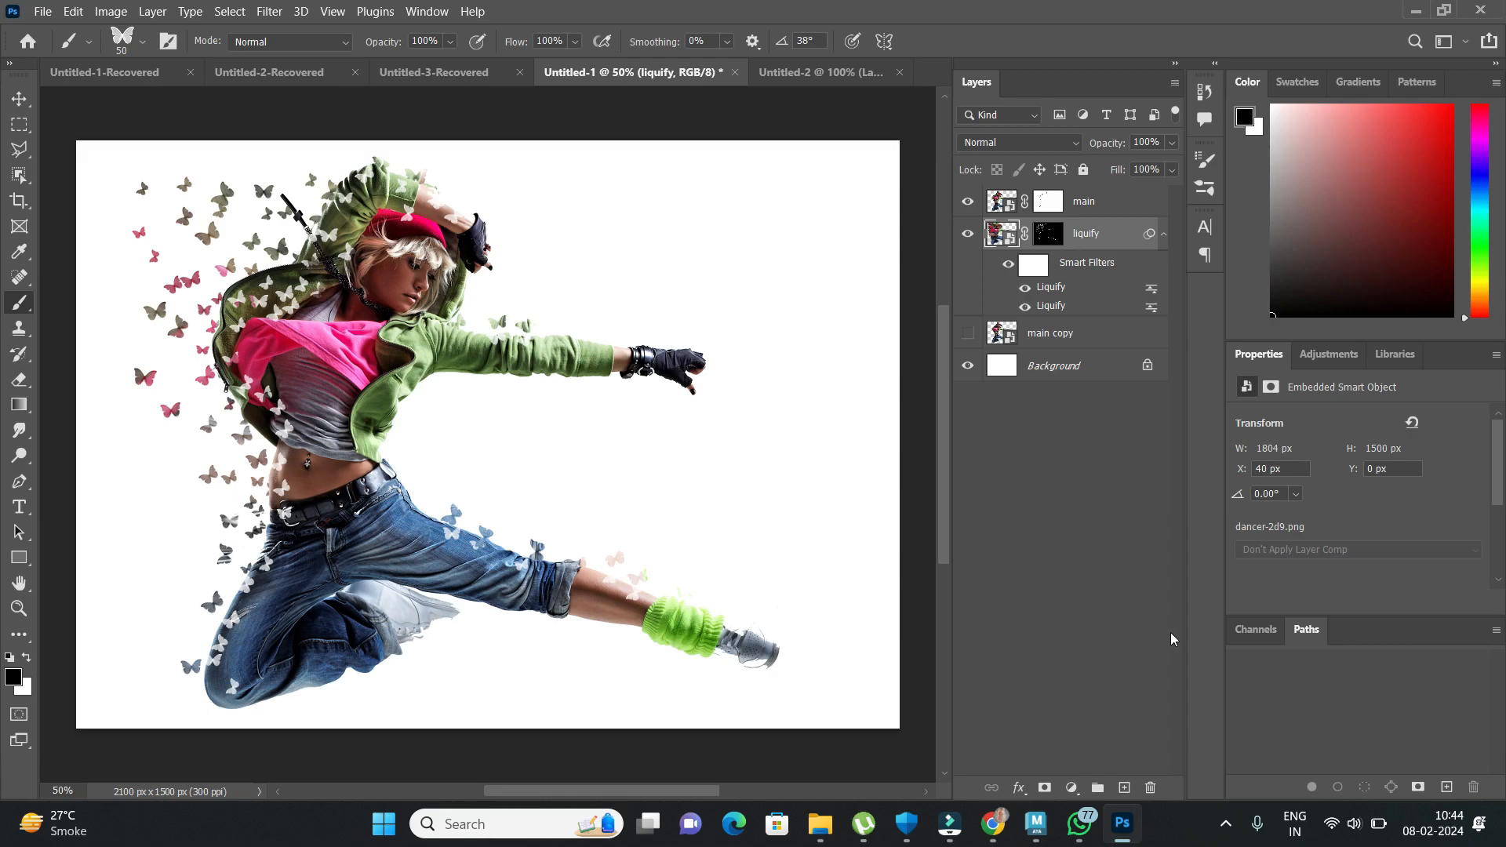
Convert the Background to an editable layer and set the gradient's start colour to jacket green 738e61.
double_click(1077, 362)
click(921, 242)
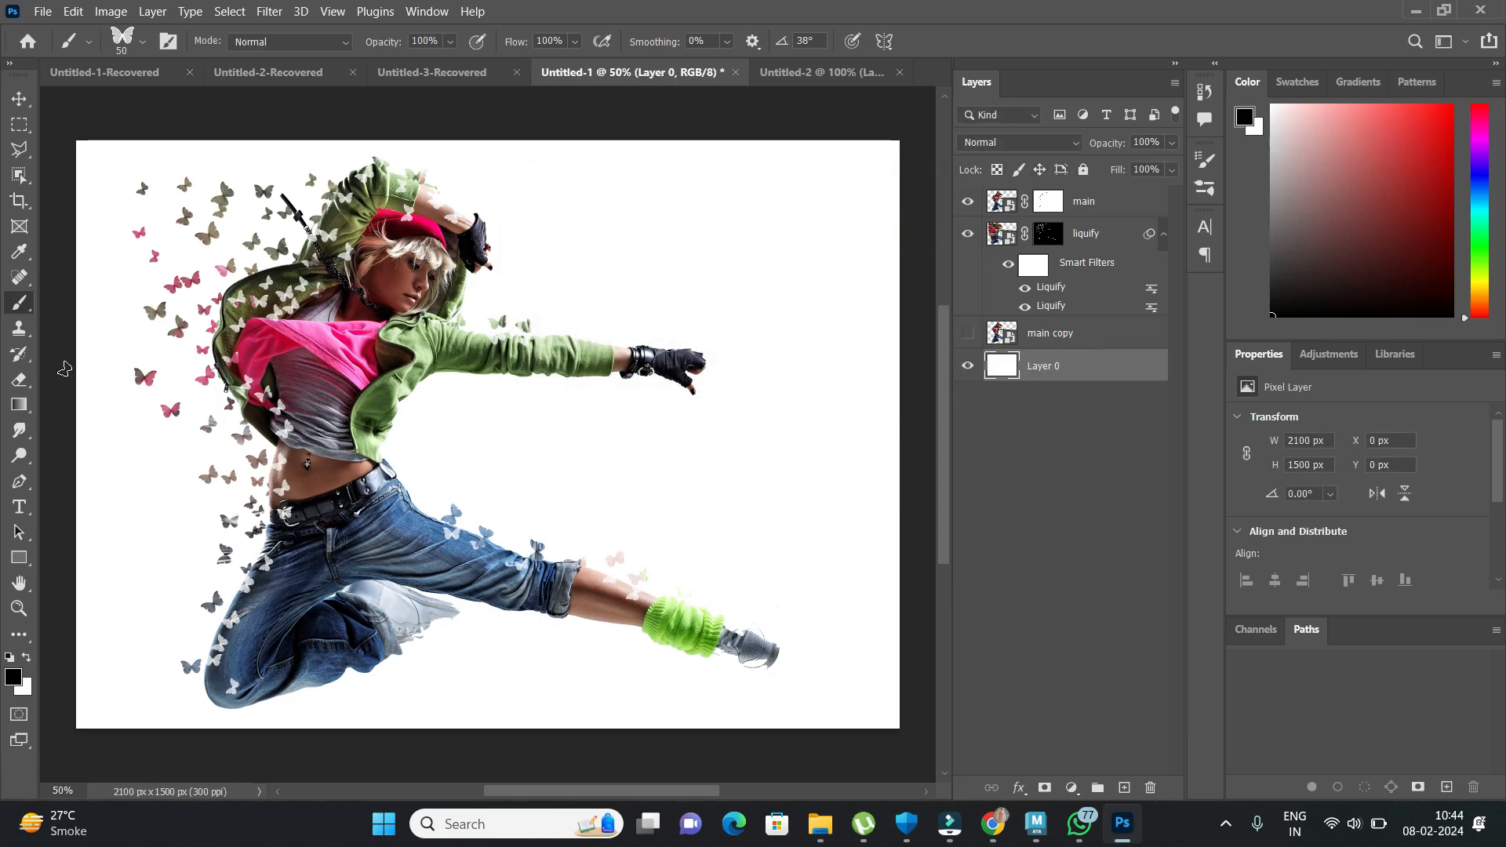
click(20, 405)
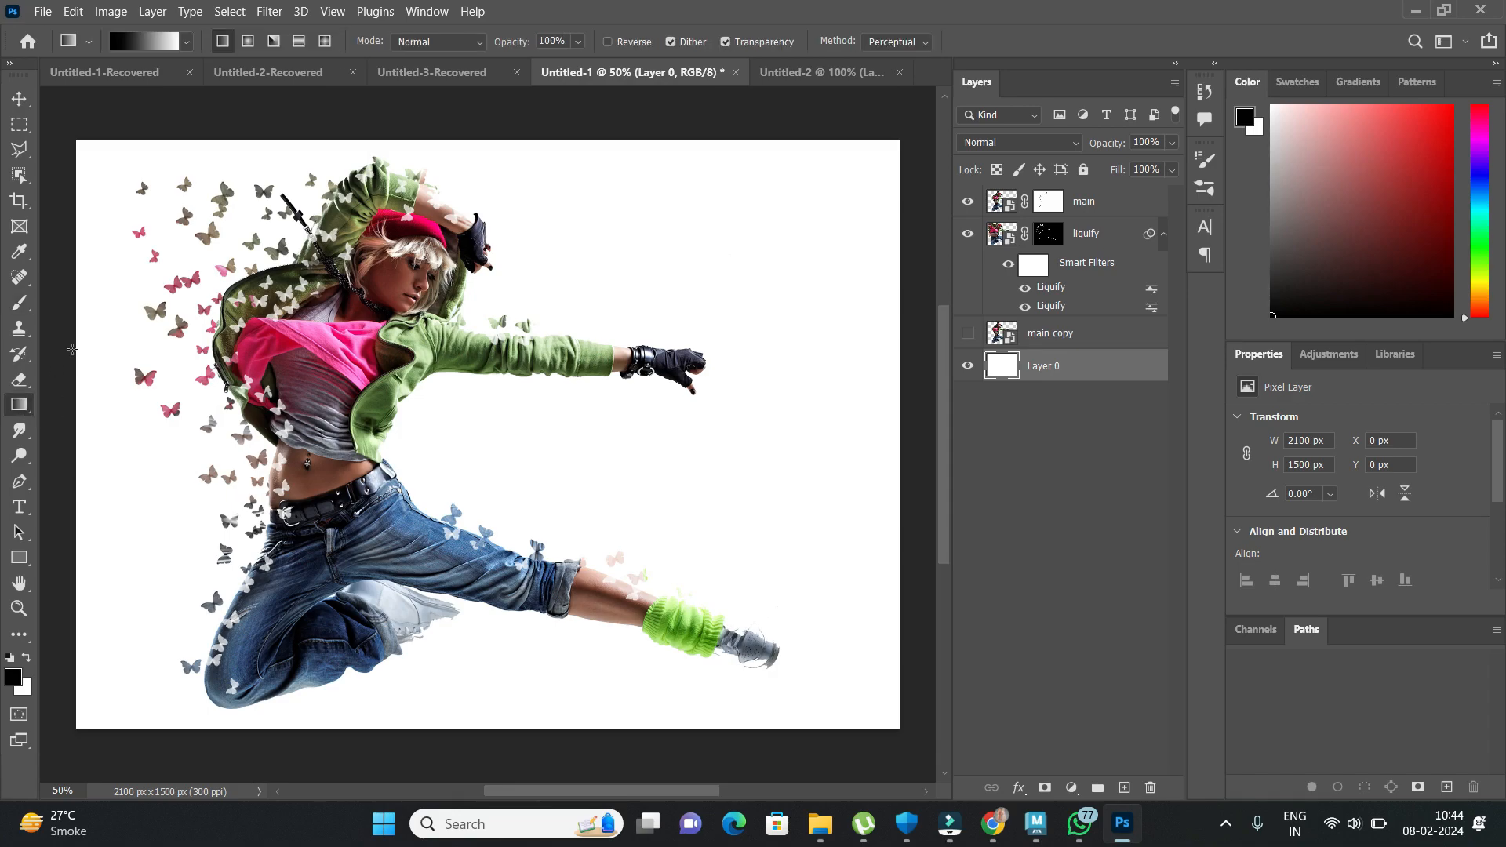
click(141, 40)
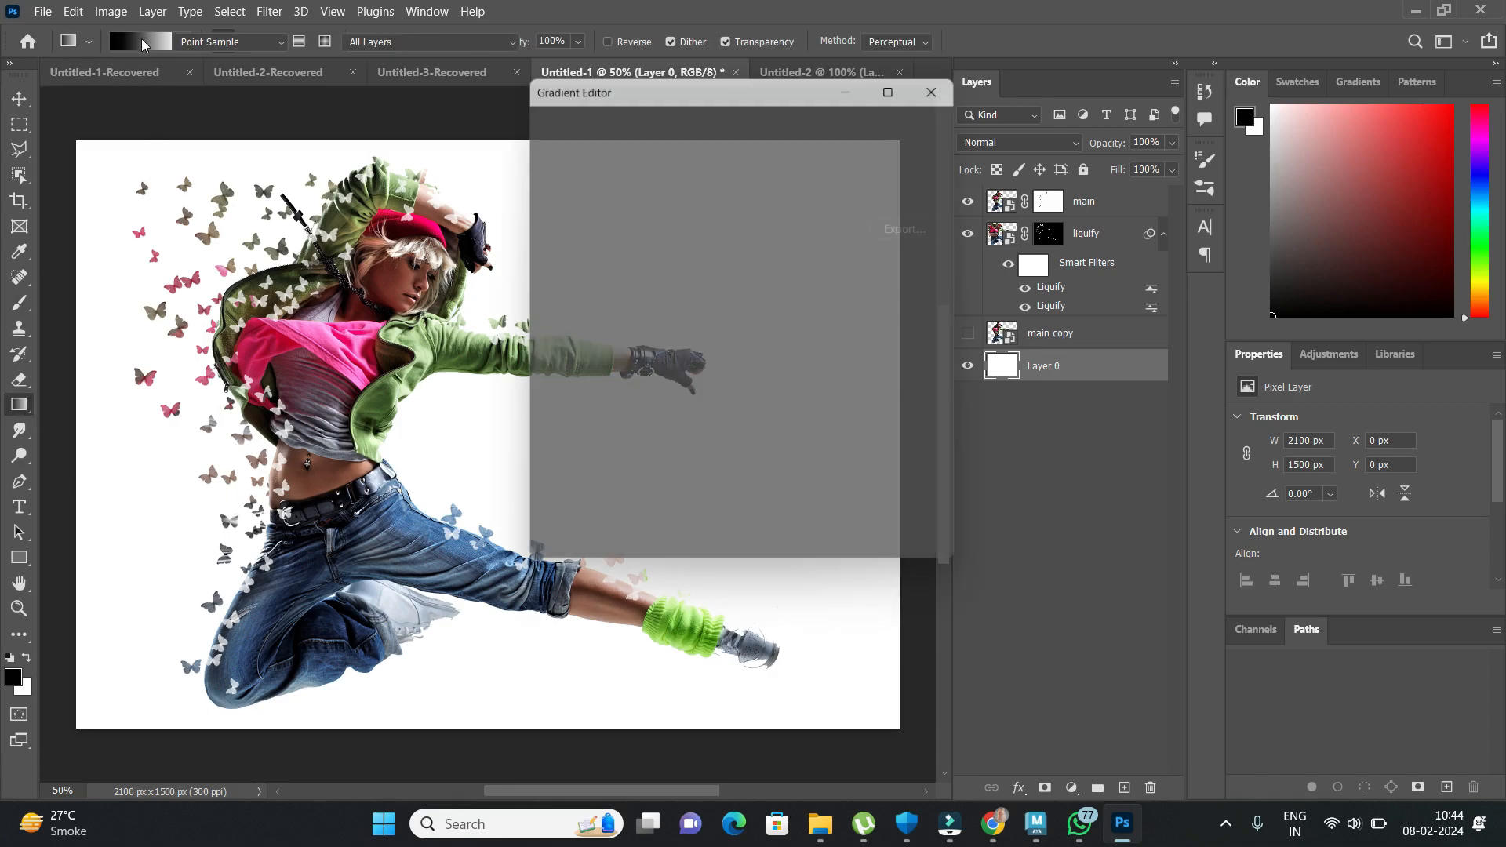
drag(772, 90, 1088, 209)
click(863, 559)
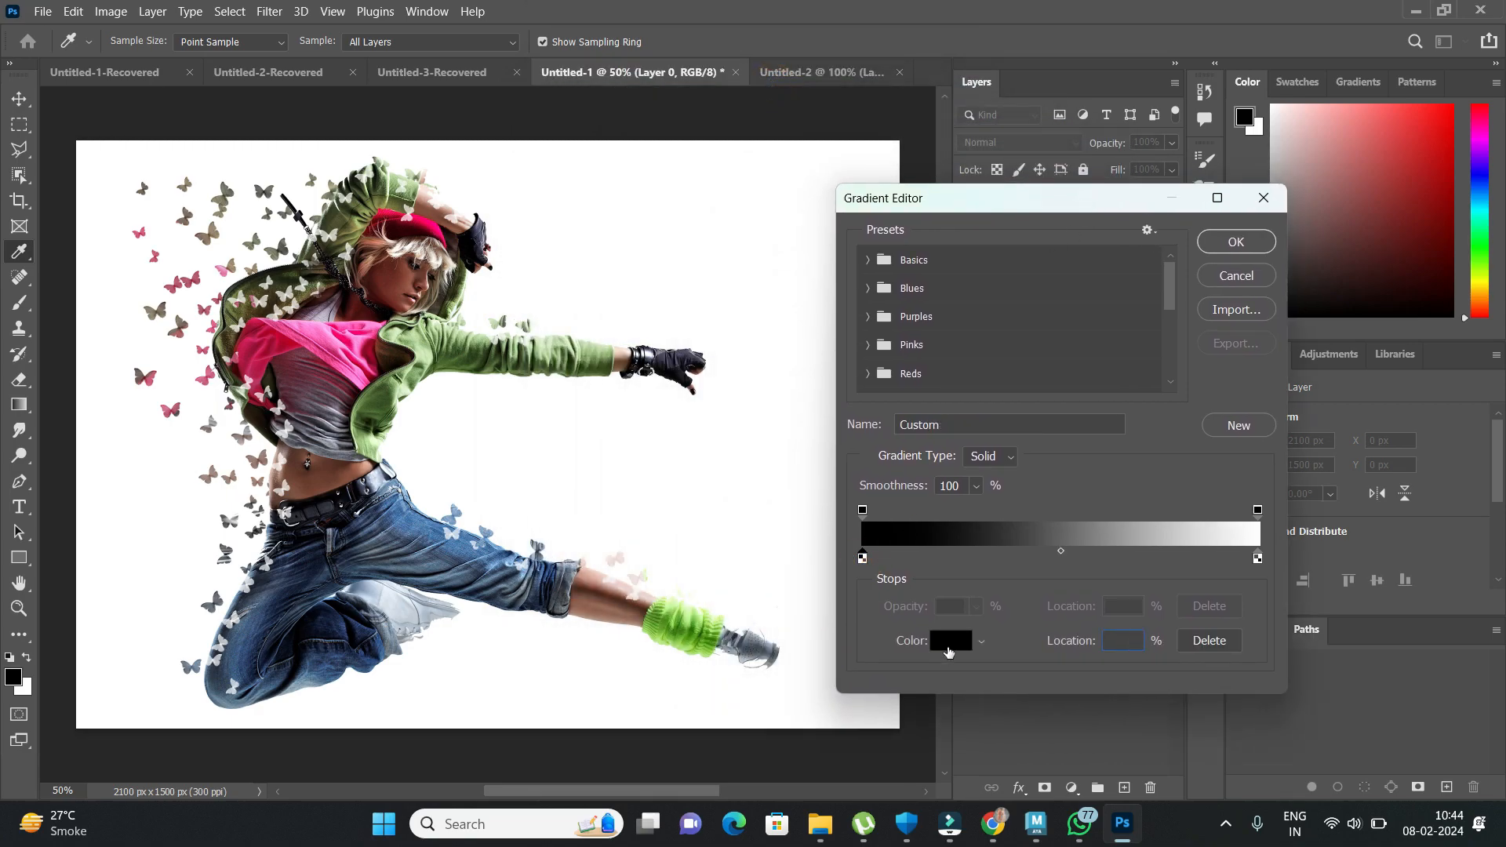
click(950, 641)
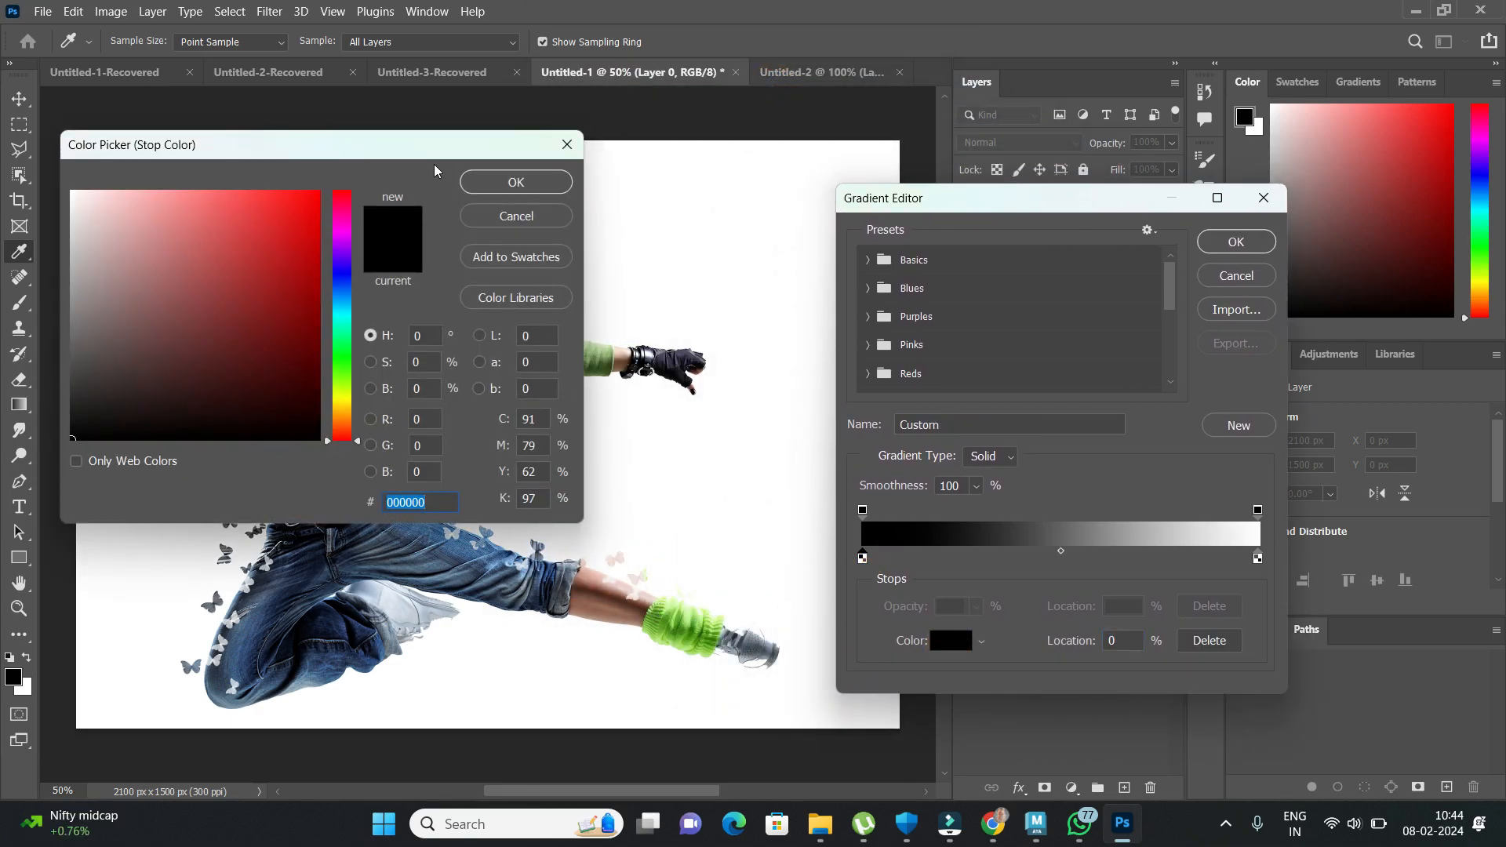
drag(433, 151, 990, 384)
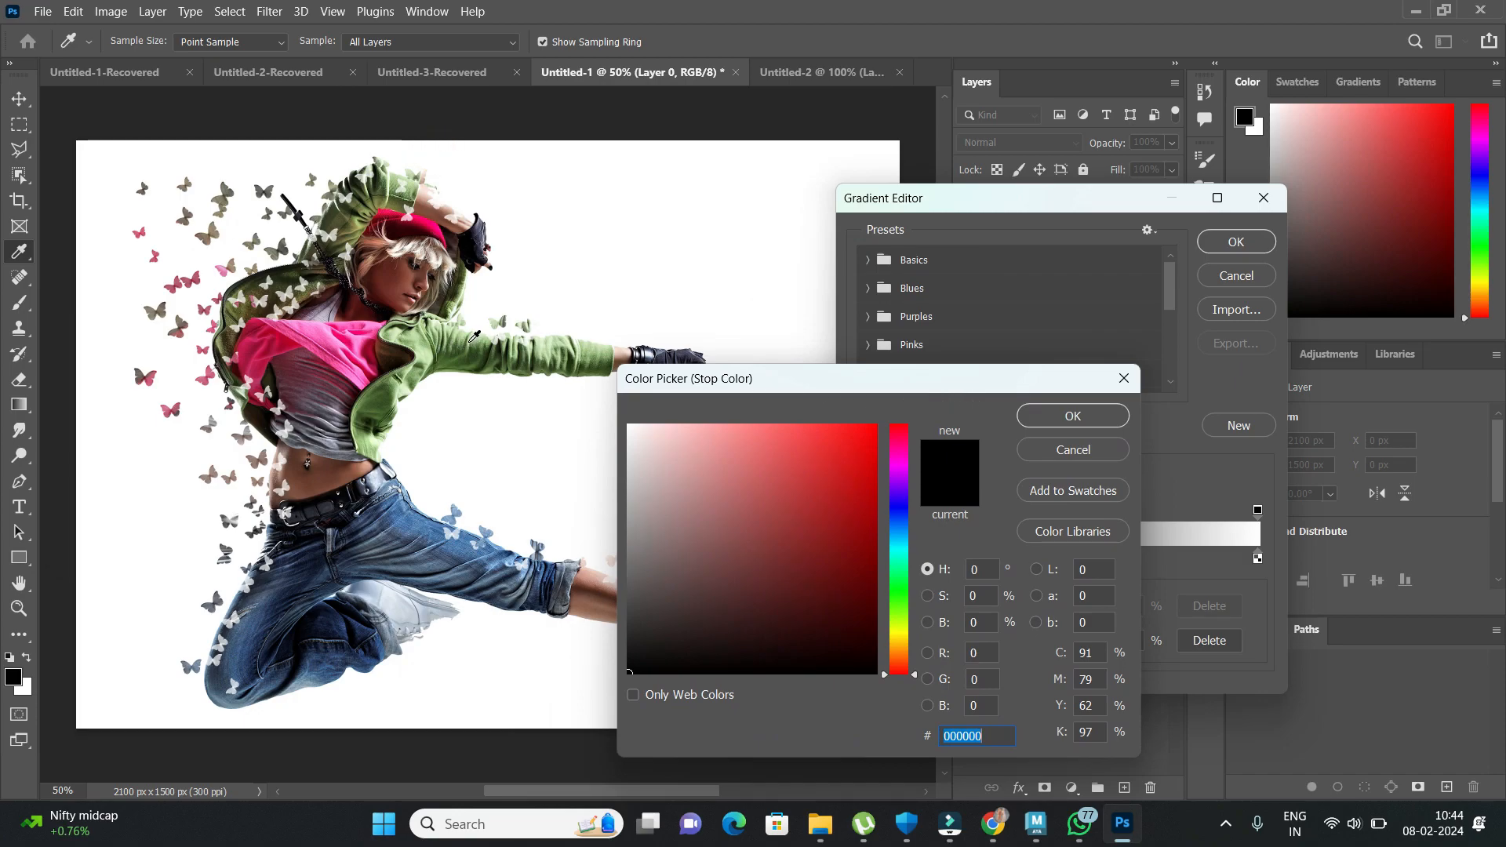
click(475, 336)
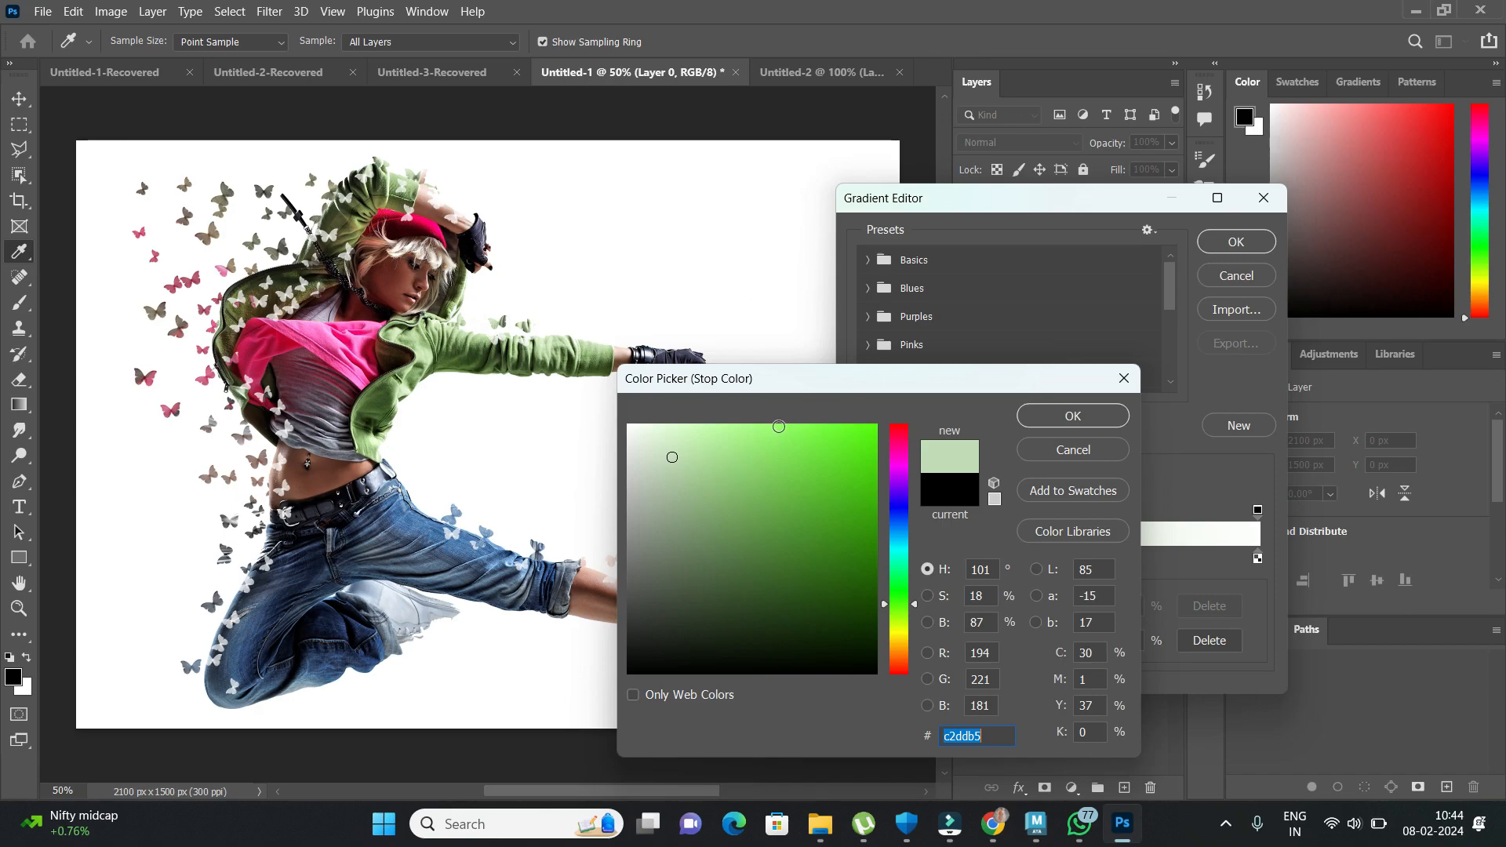
click(484, 342)
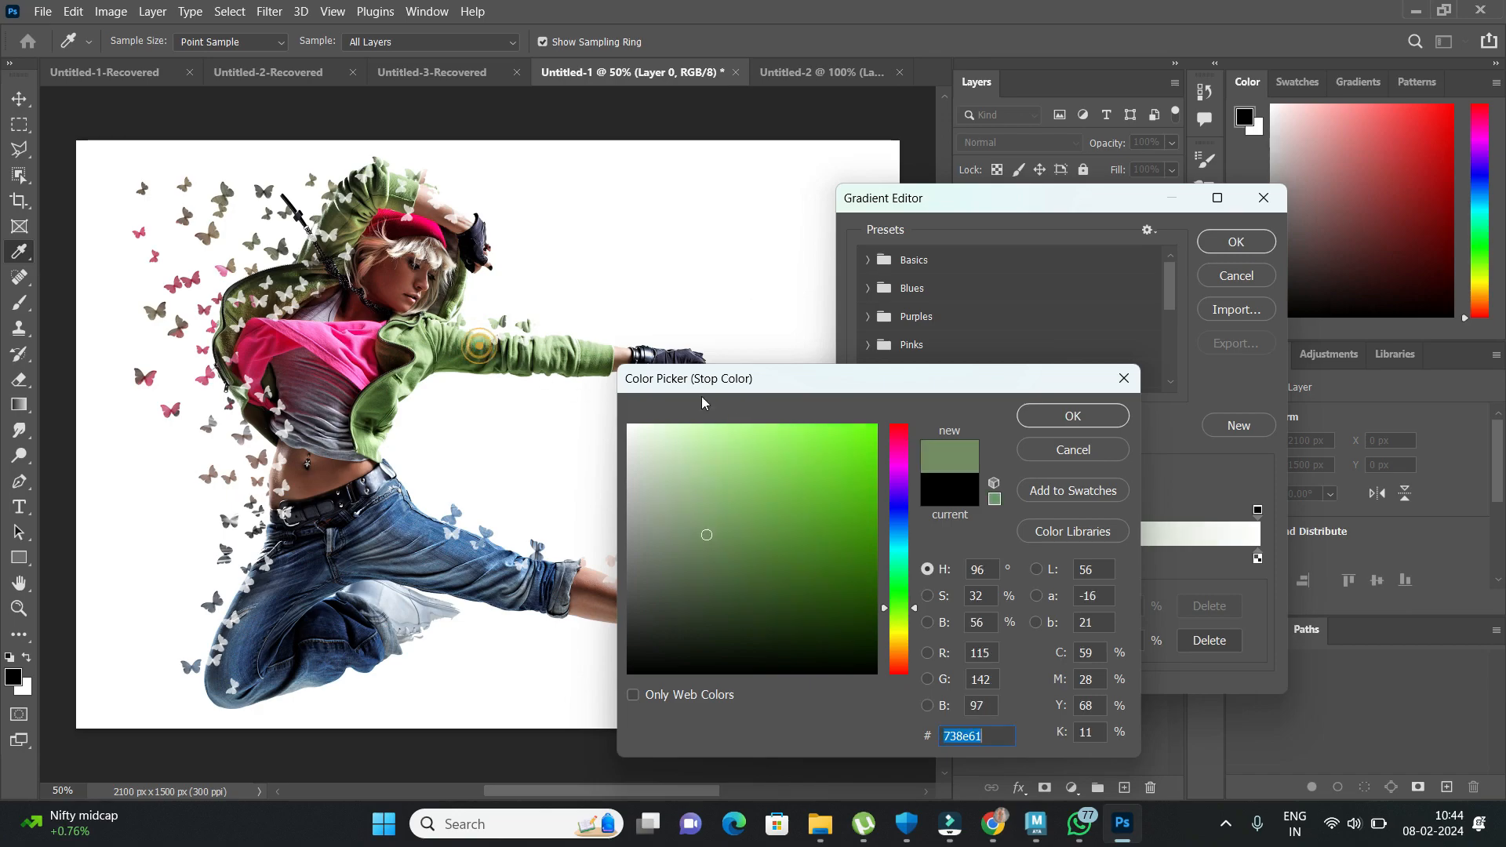
click(1071, 416)
Set the gradient's end colour to dark green 1d210e, sampled from the sleeve, and accept the gradient.
click(1258, 559)
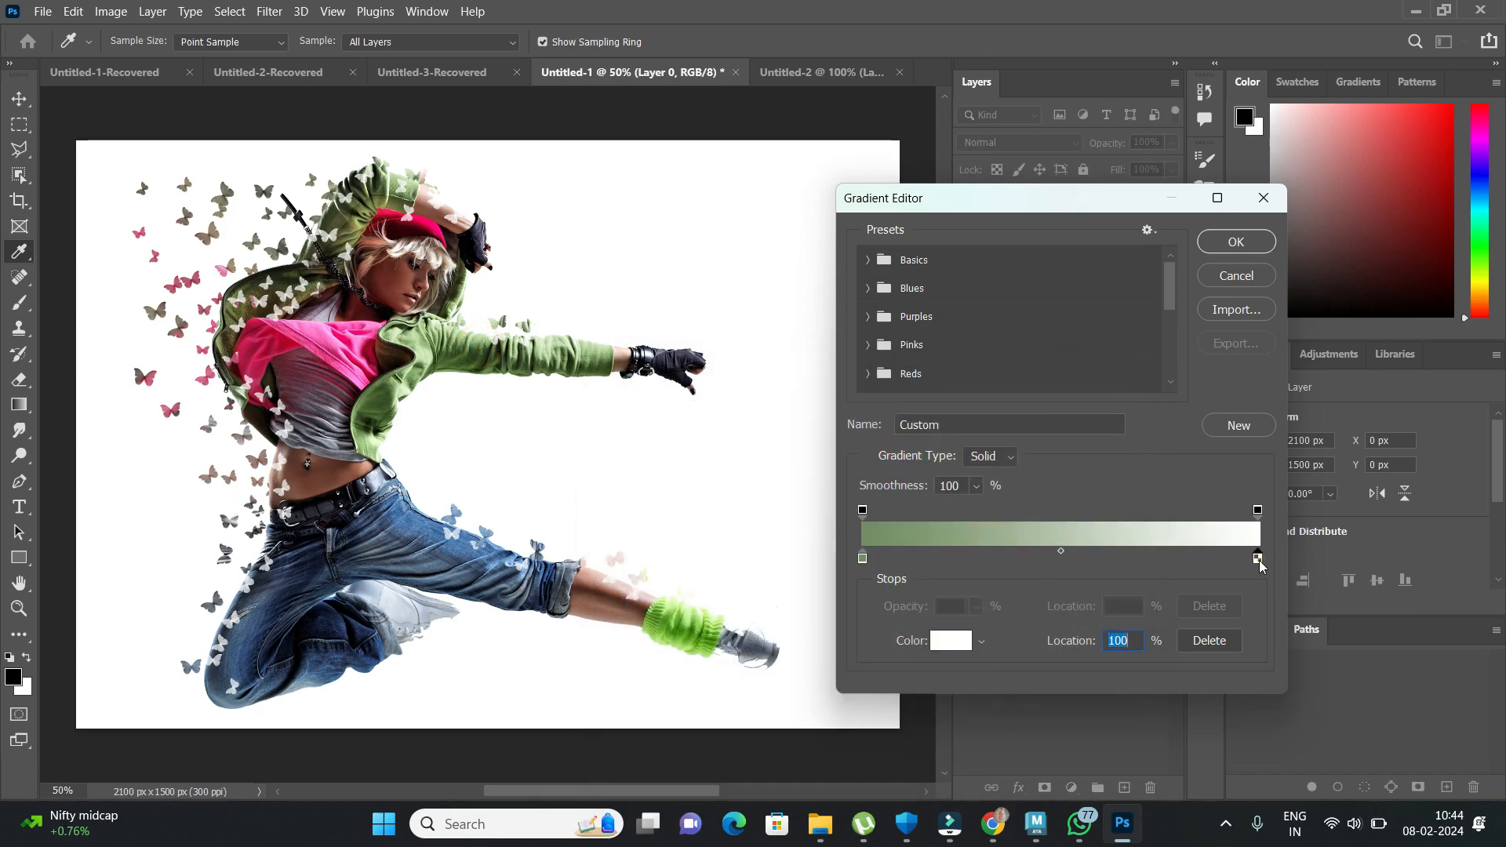
click(949, 640)
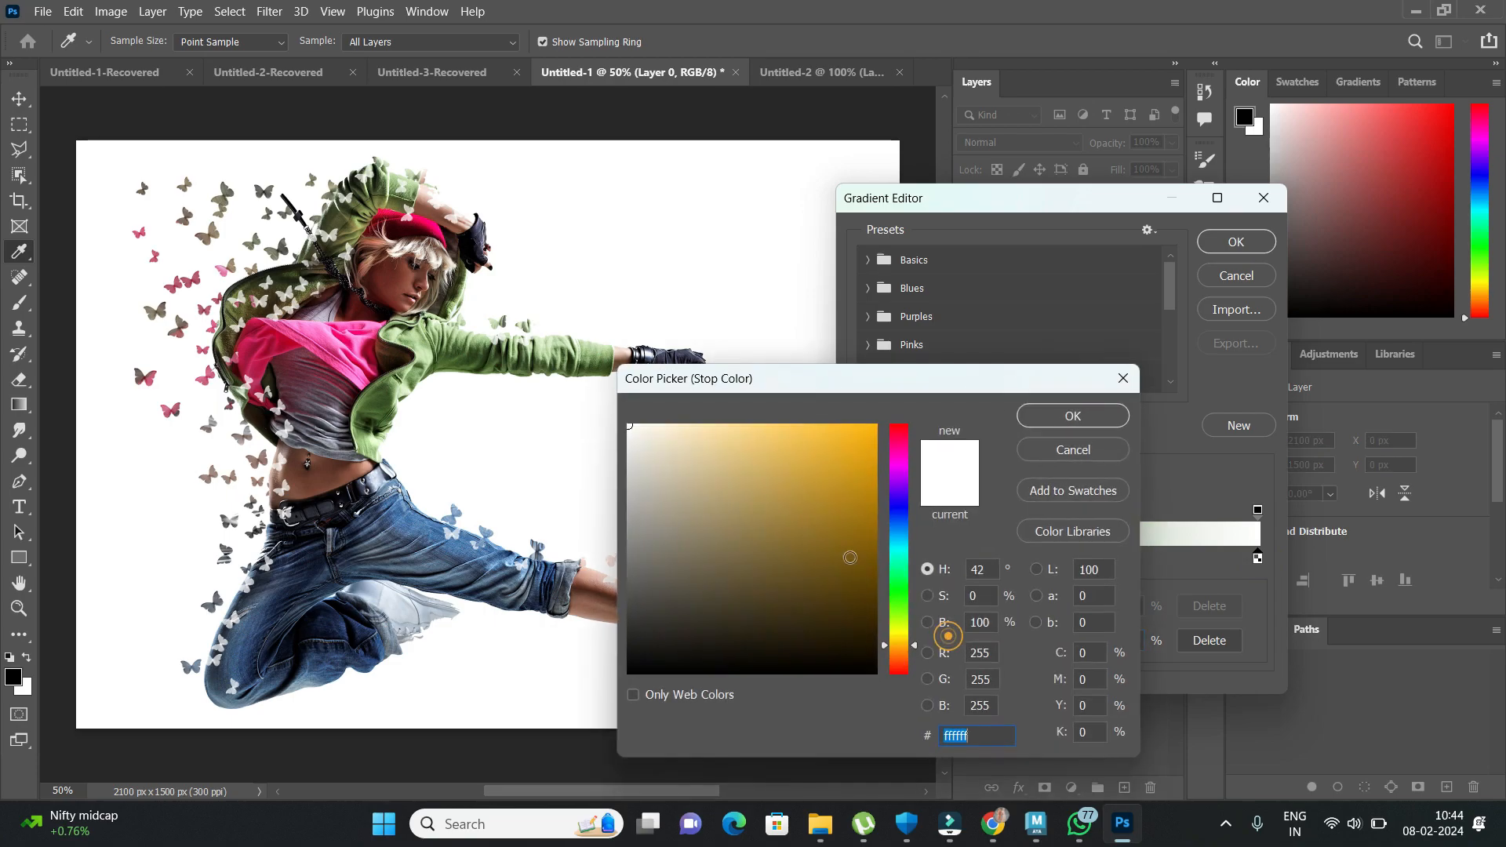
click(502, 350)
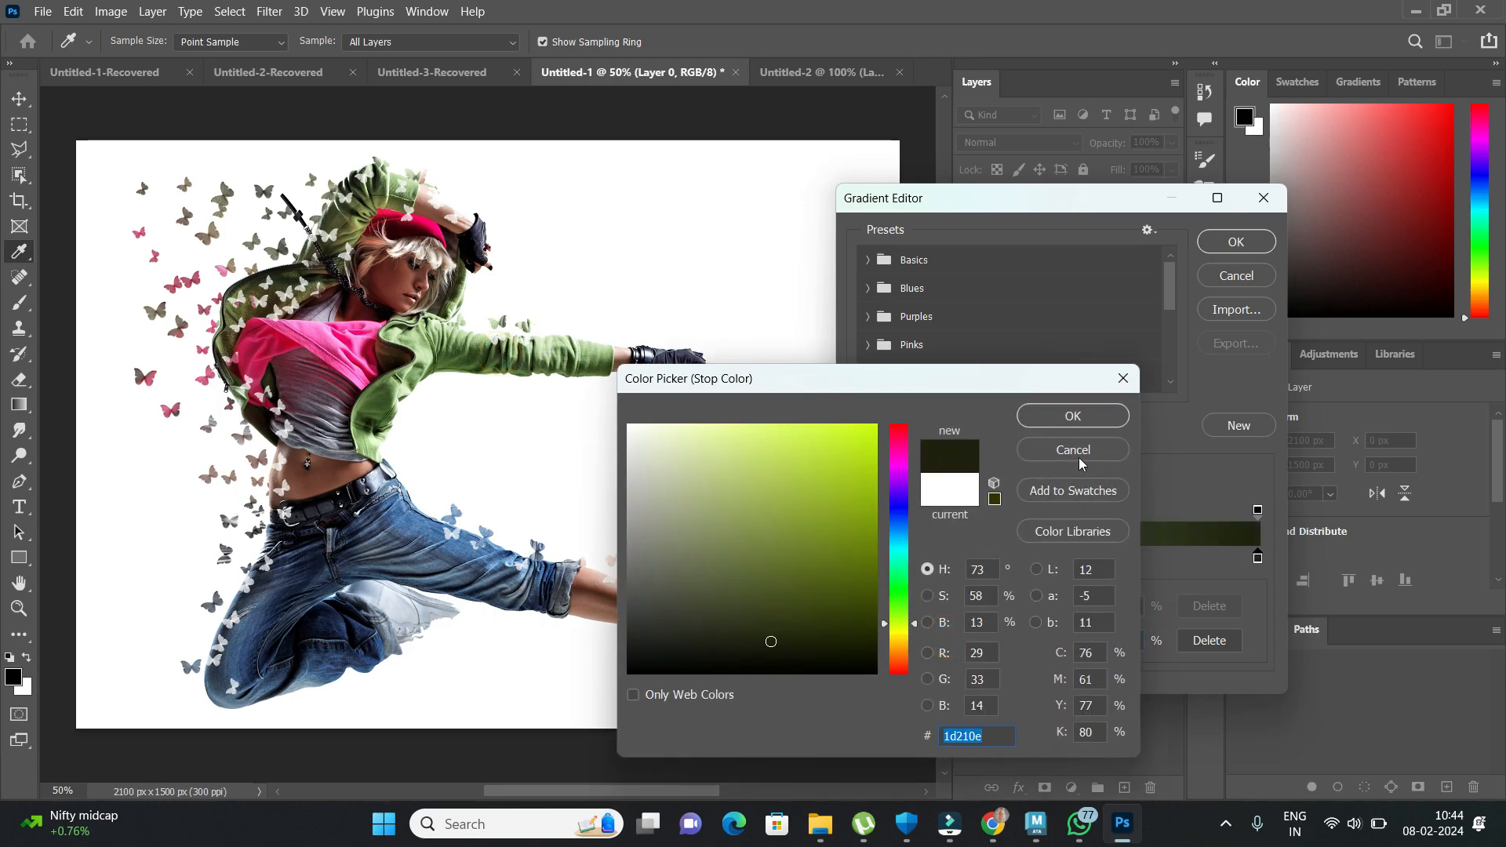
click(1082, 415)
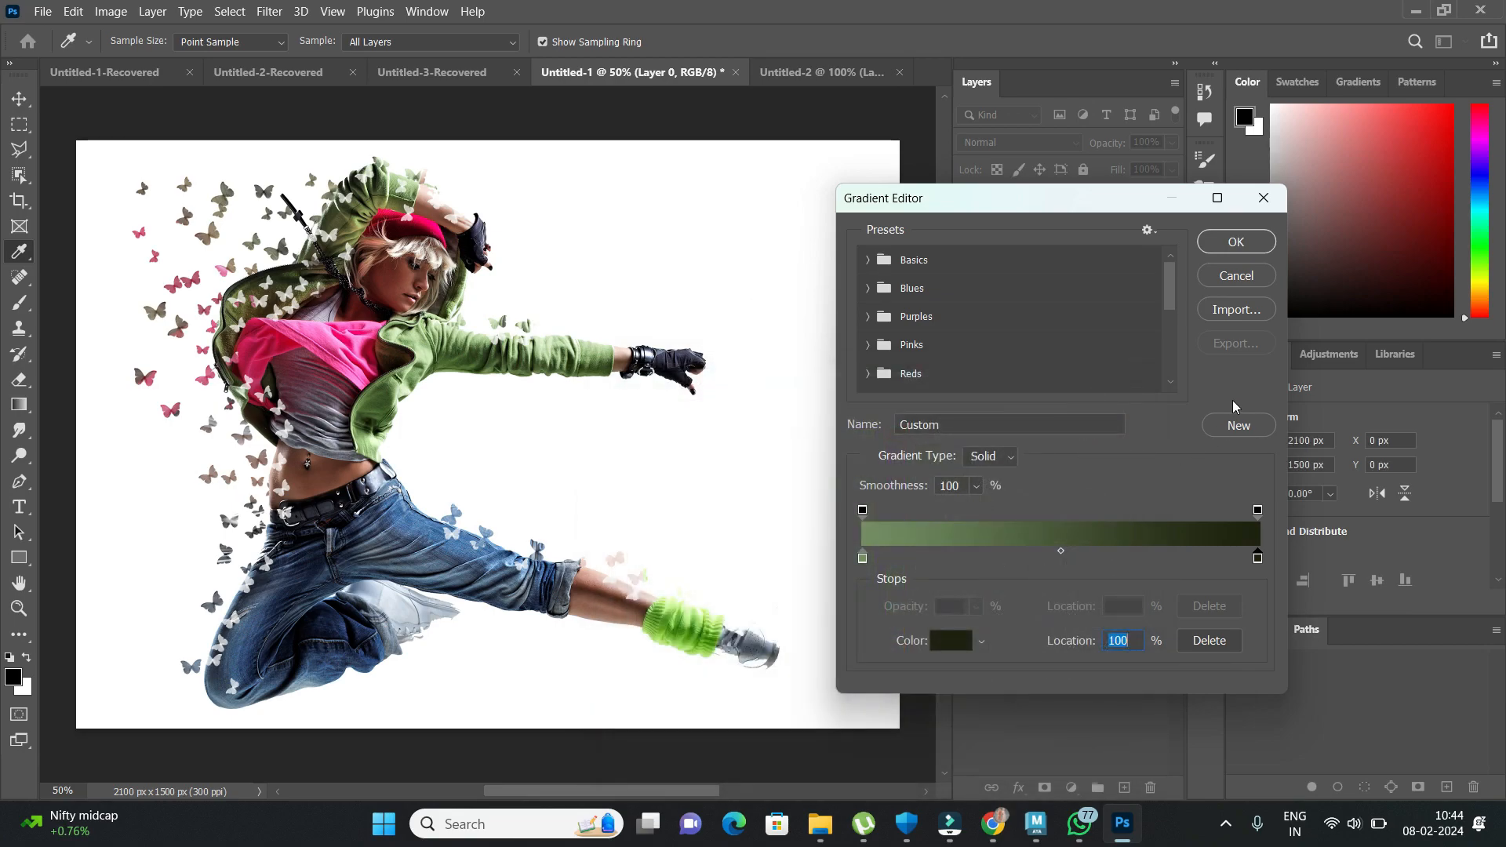
click(1236, 242)
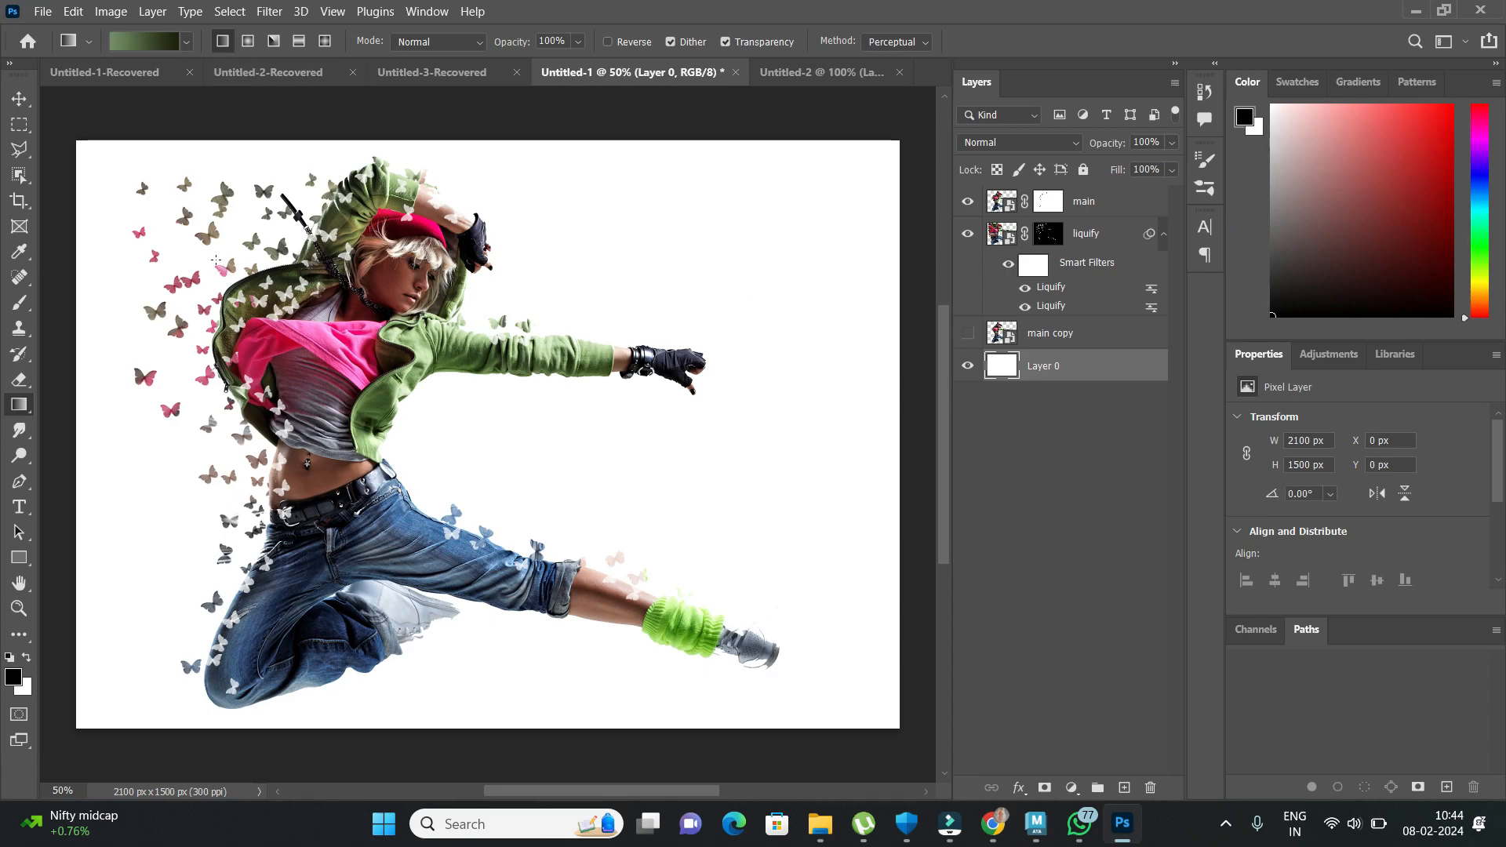
Try a diagonal linear green gradient on Layer 0, running from behind the jacket's back to beyond the extended foot.
drag(215, 260, 817, 702)
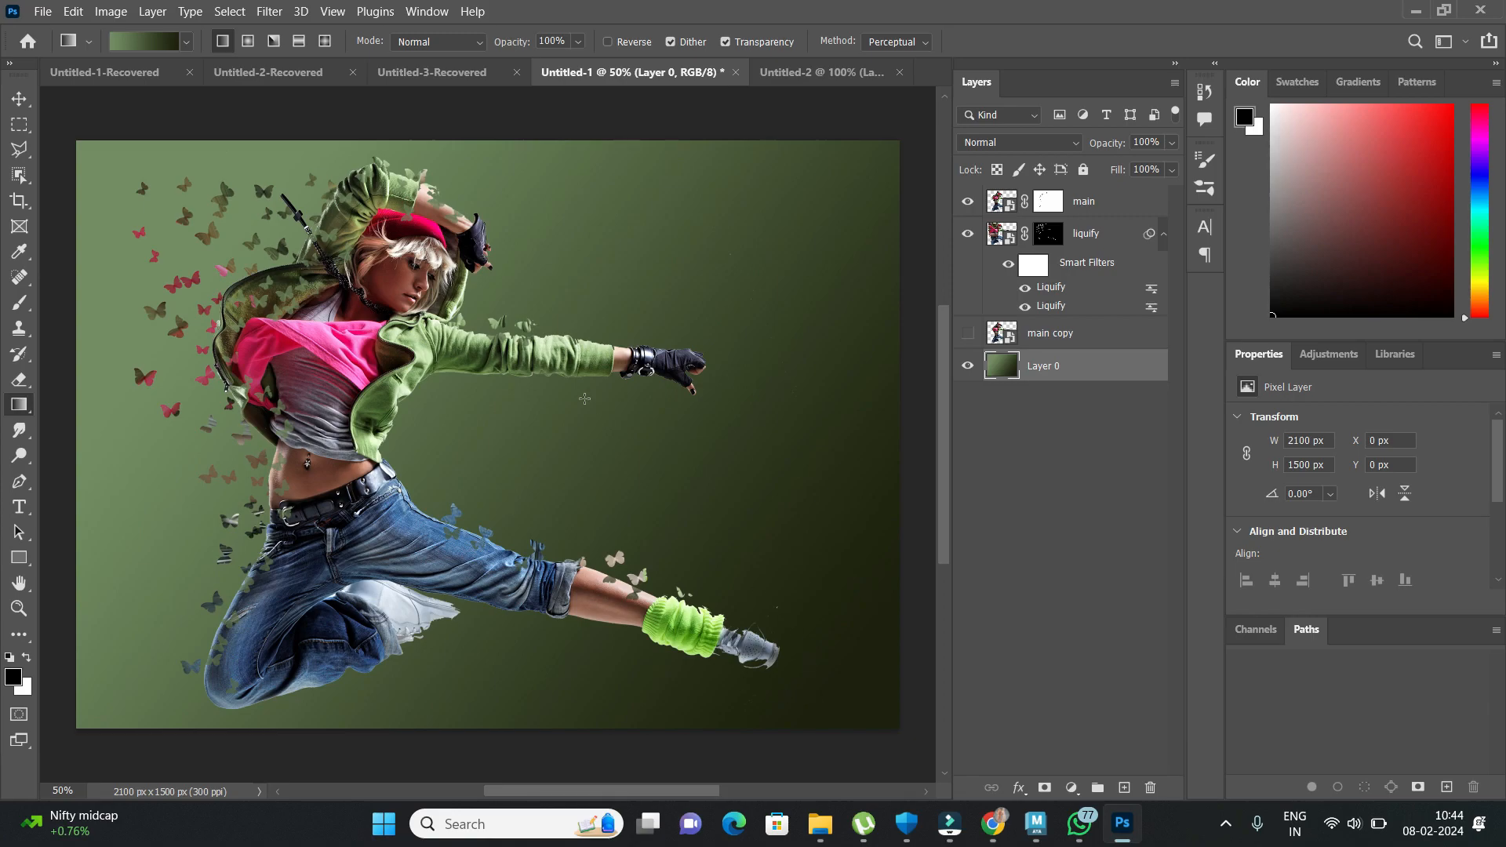
drag(186, 257, 795, 734)
Fill Layer 0 with a radial green gradient, redrawing it until the light centre sits just beneath the dancer's outstretched upper arm.
click(247, 41)
drag(468, 464, 855, 203)
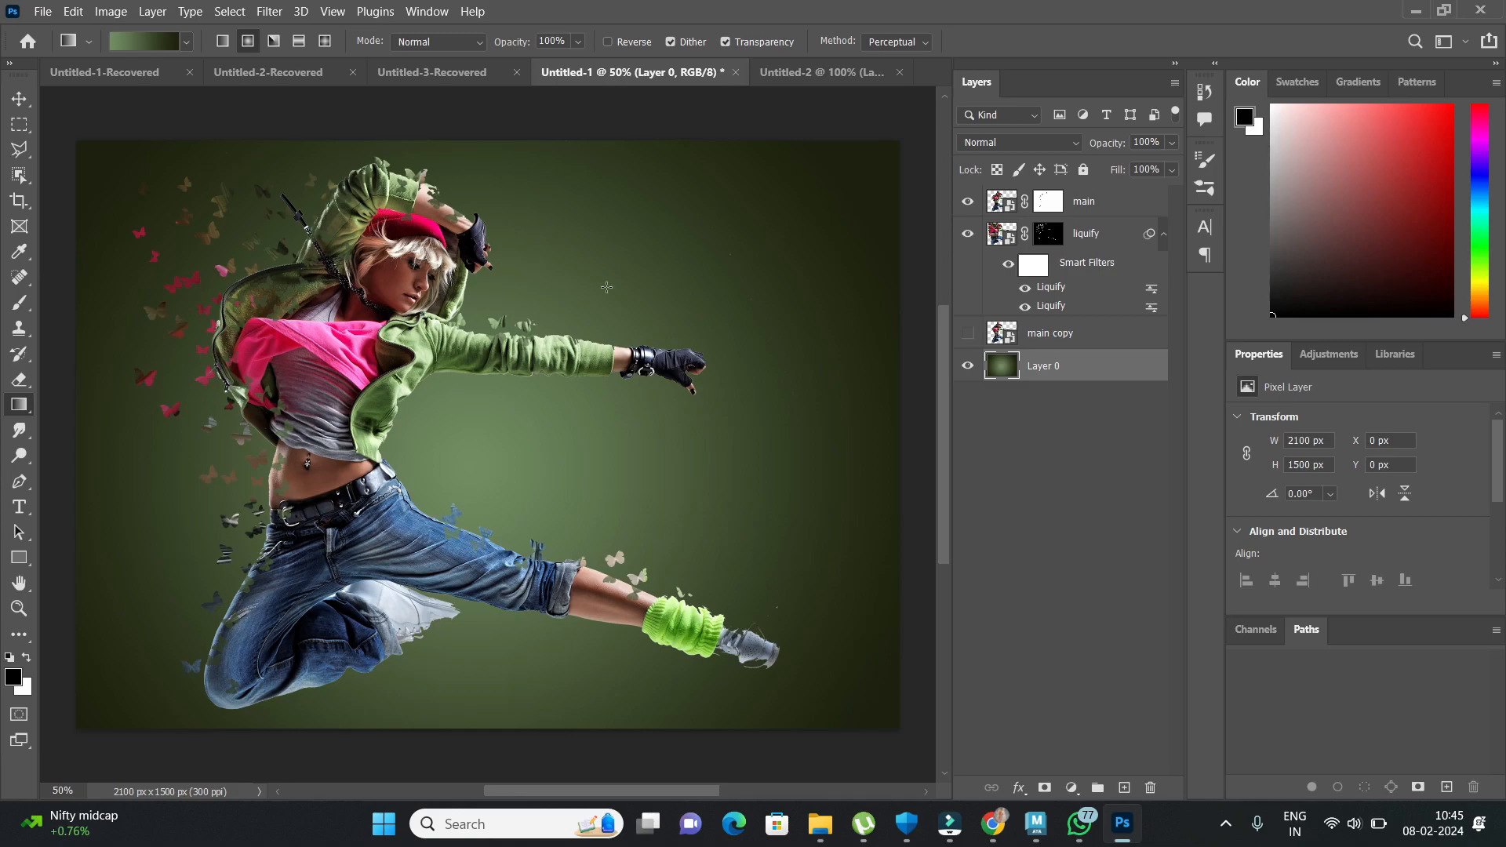
drag(352, 334, 886, 683)
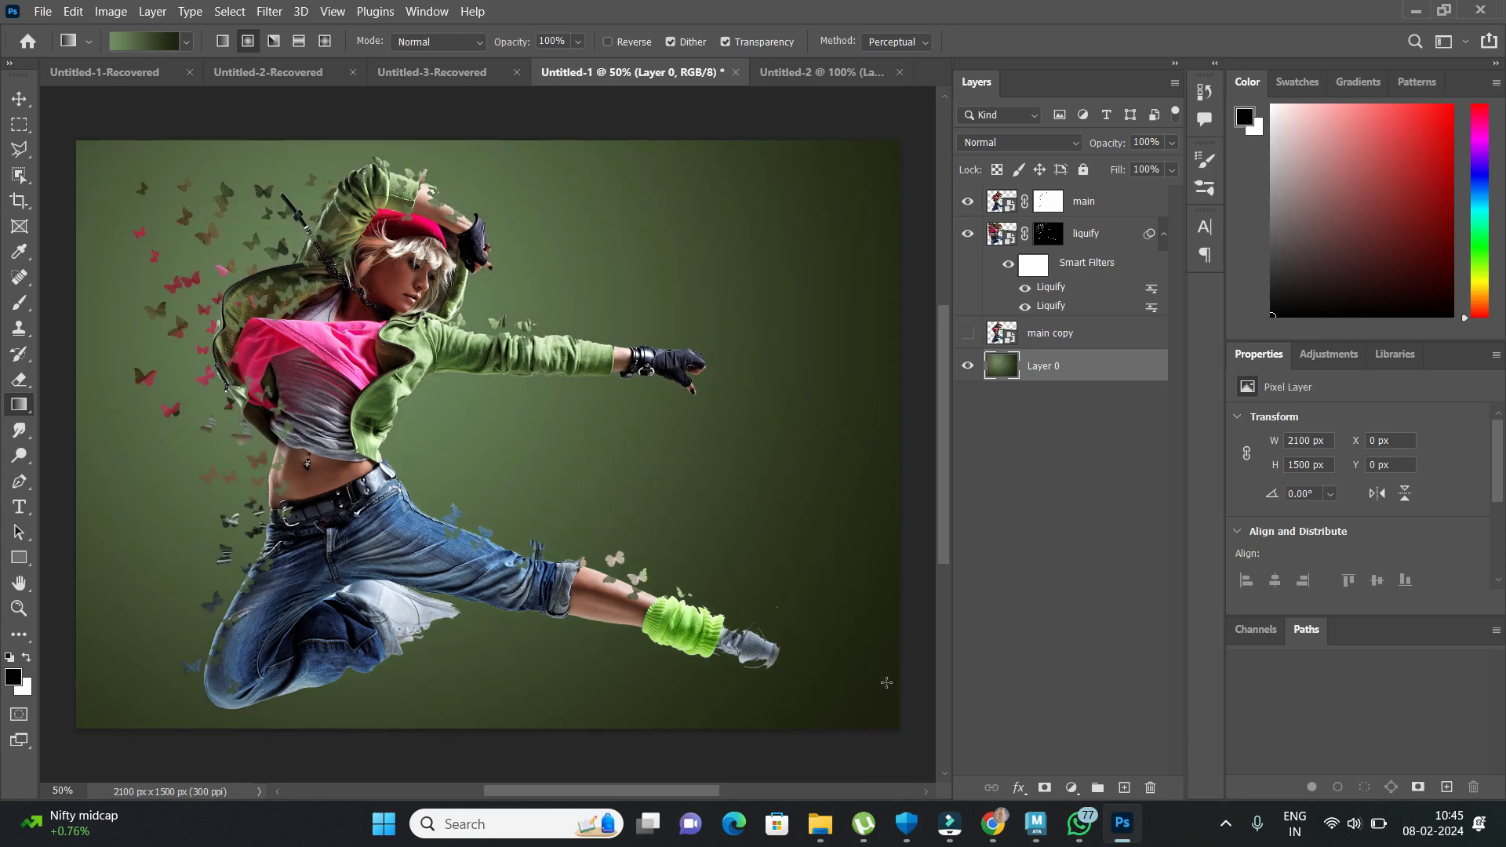
drag(439, 370, 688, 635)
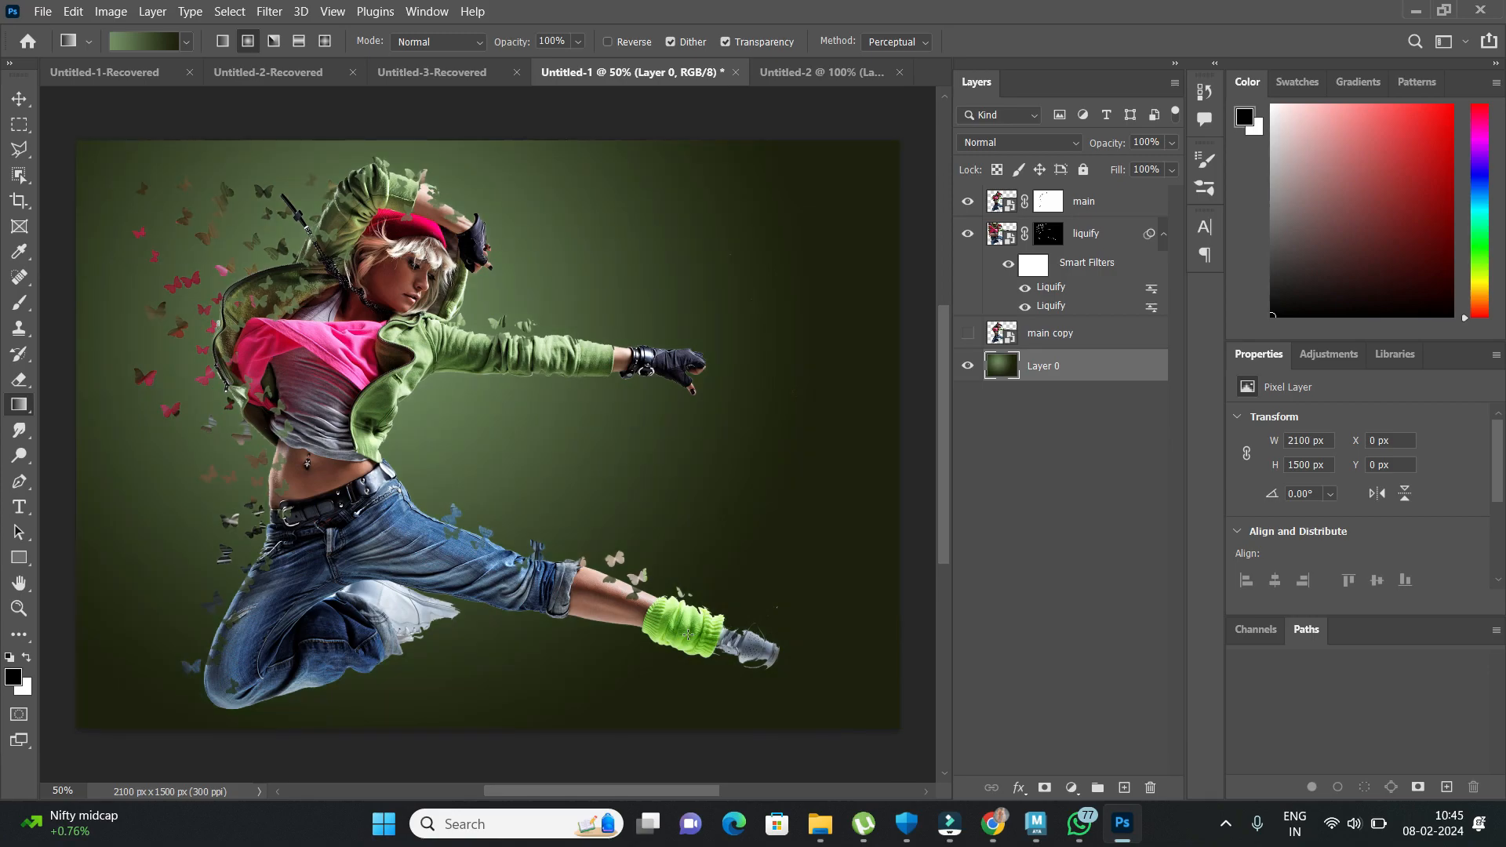